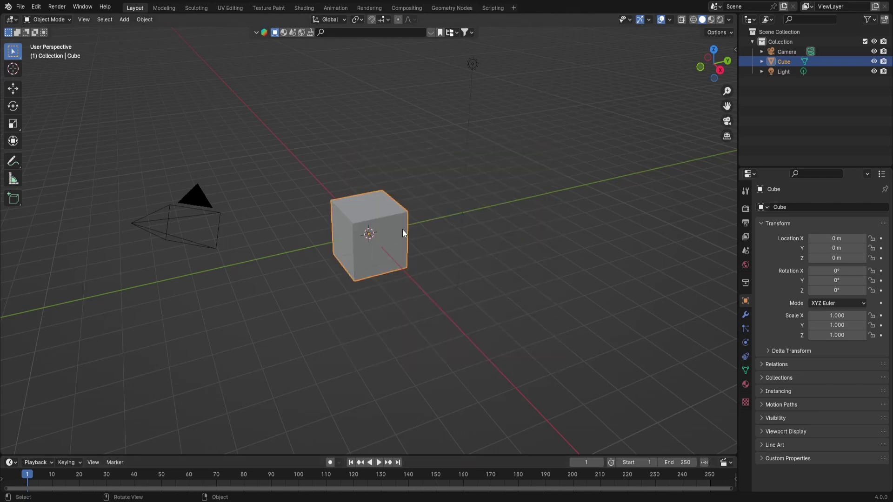
Step: Delete all the default objects from the scene: the camera, the cube and the light
key("a")
key("x")
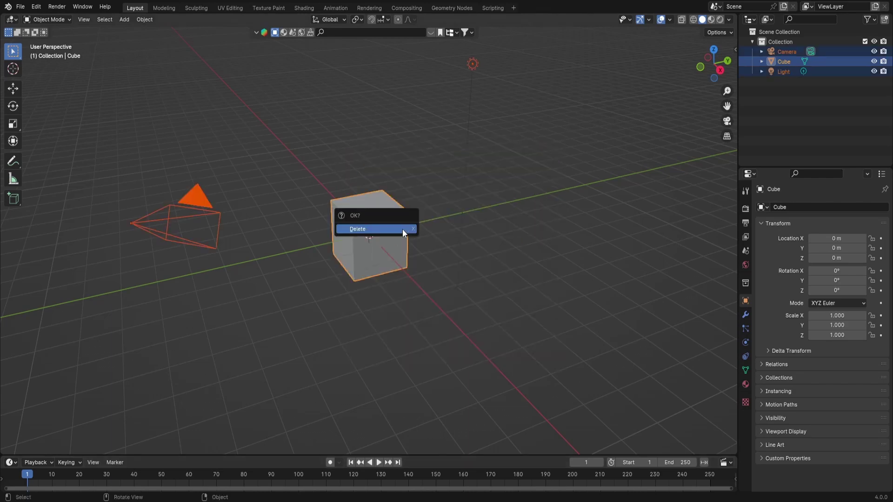
left_click(403, 229)
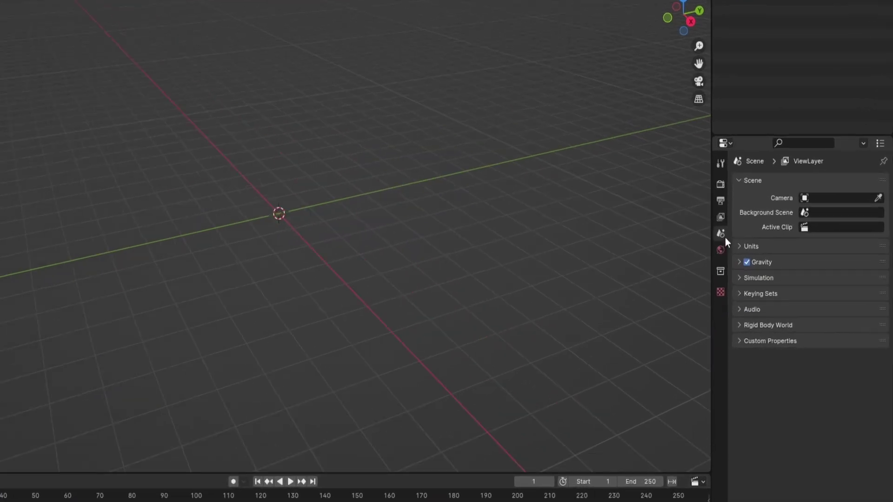
Step: Set the scene's length unit to Centimeters
left_click(760, 247)
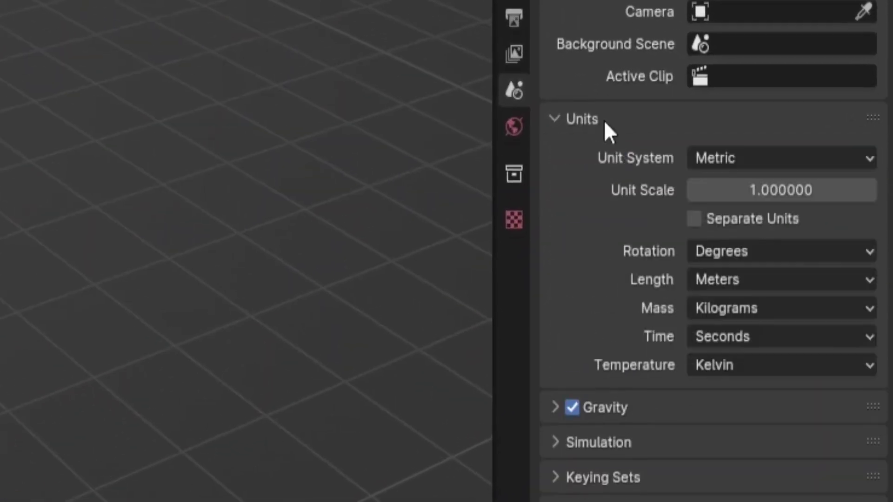
left_click(723, 280)
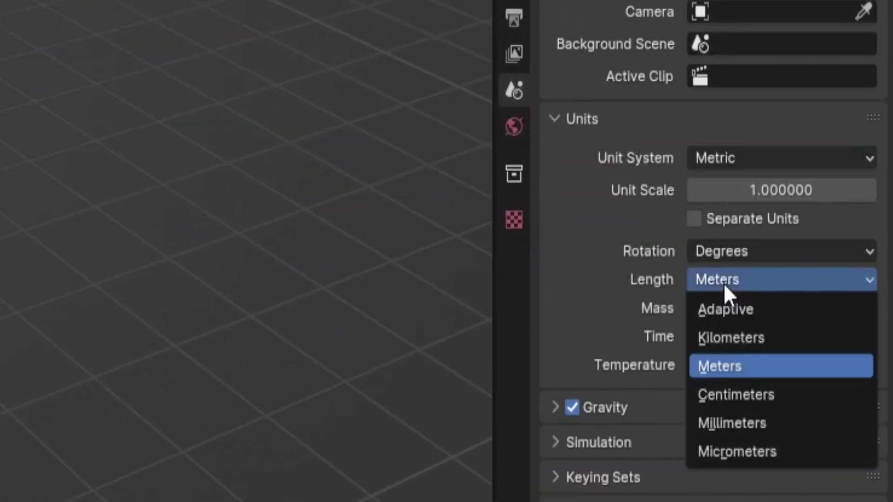
left_click(725, 400)
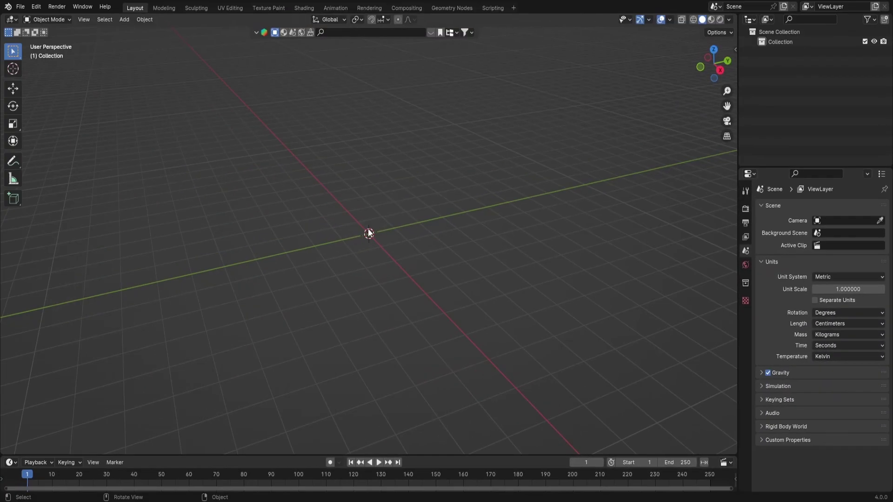
Step: Add a cube mesh and set its X, Y and Z dimensions to 8 cm
middle_click_drag(369, 233, 398, 230)
key("shift+a")
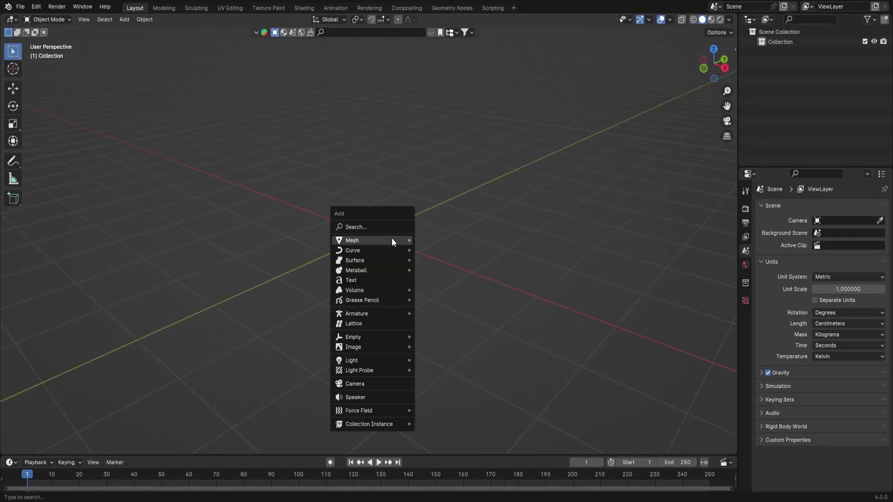
mouse_move(392, 240)
left_click(440, 253)
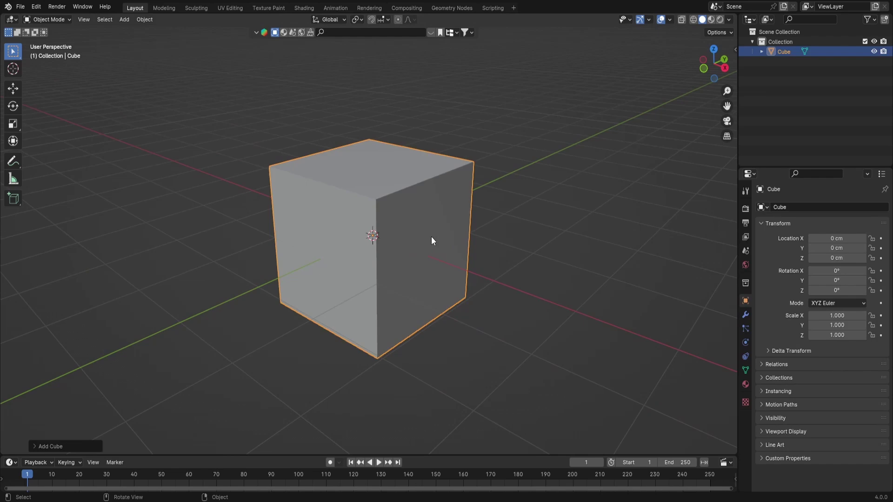
key("n")
left_click_drag(667, 194, 668, 242)
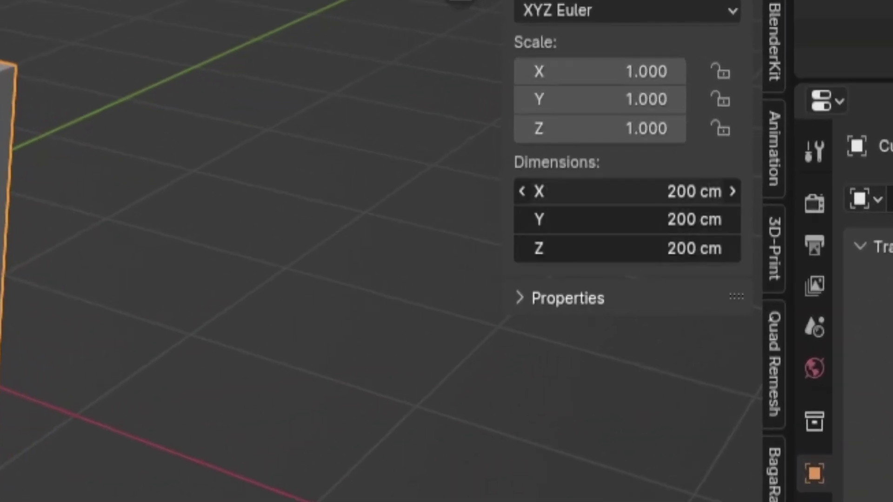
type("8")
key("Return")
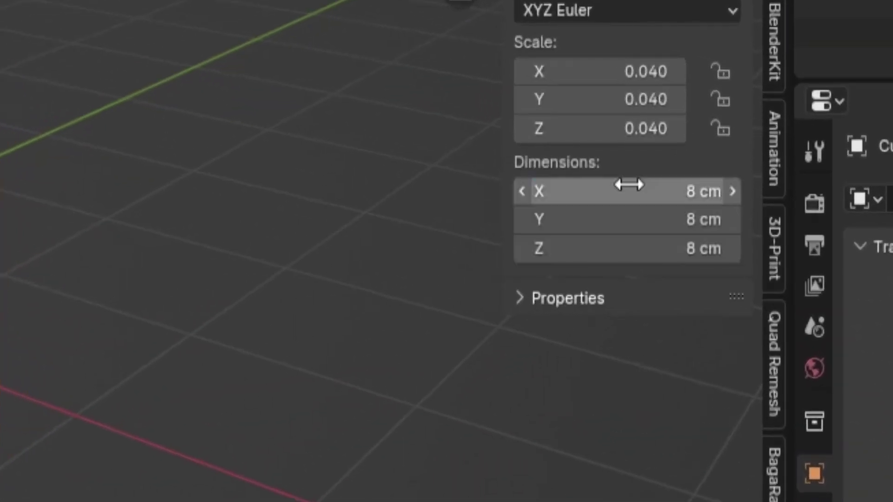
Step: Set the cube's X and Y dimensions to 3.5 cm and apply its scale
left_click_drag(671, 191, 671, 219)
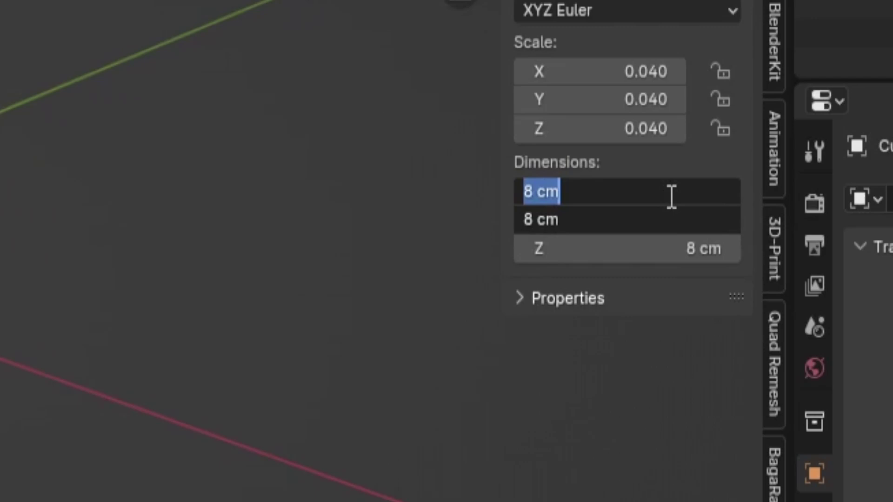
type("3.5")
key("Return")
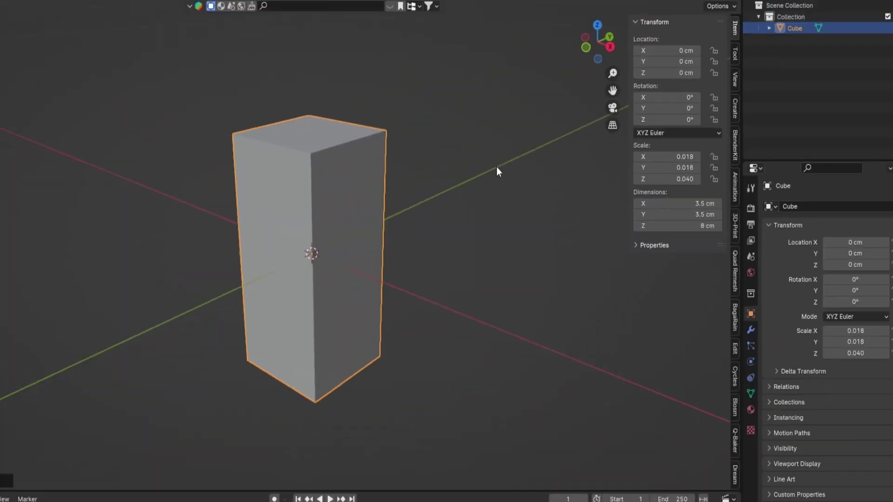
key("ctrl+a")
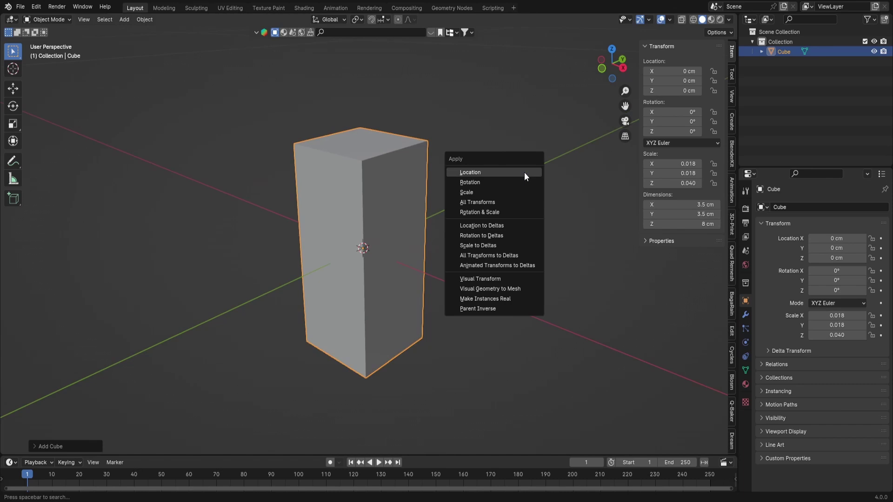
left_click(473, 193)
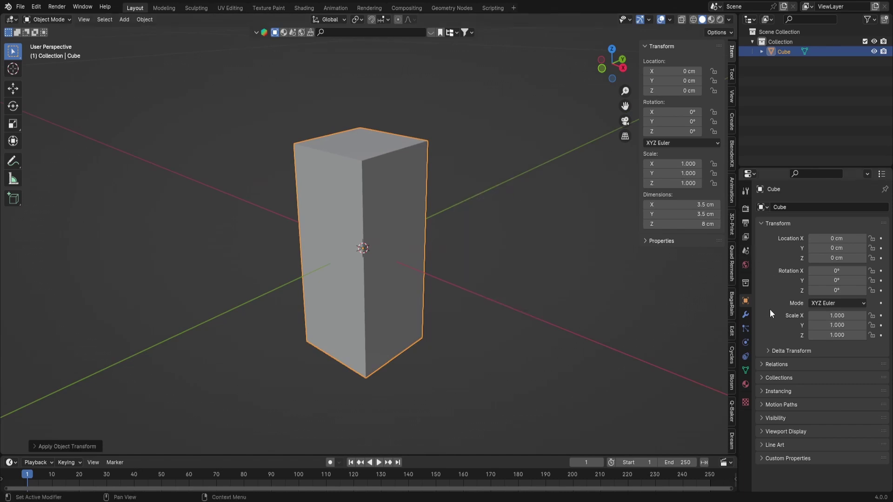
Step: Add a Bevel modifier to the block with an amount of 0.3 cm
left_click(746, 315)
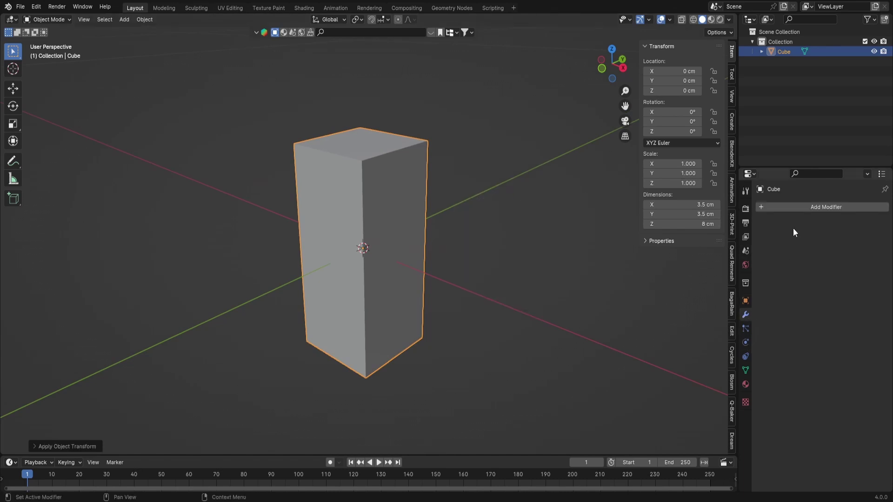
left_click(797, 204)
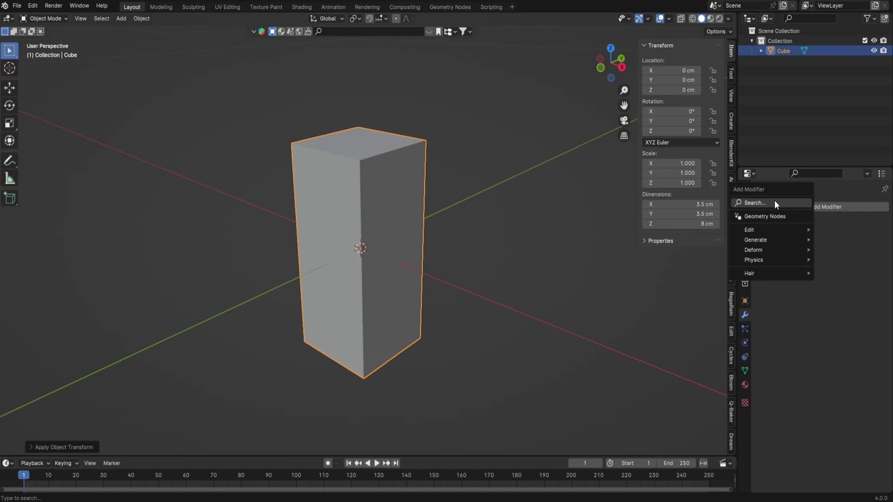
type("be")
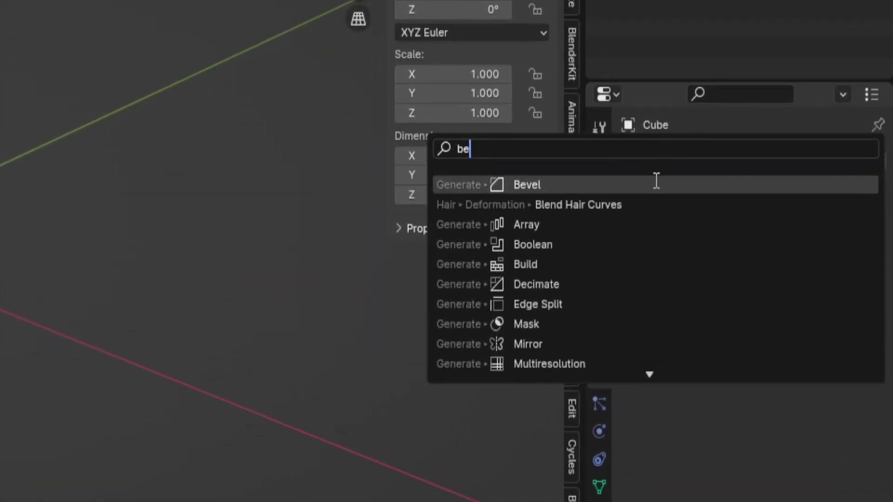
left_click(657, 181)
left_click(793, 272)
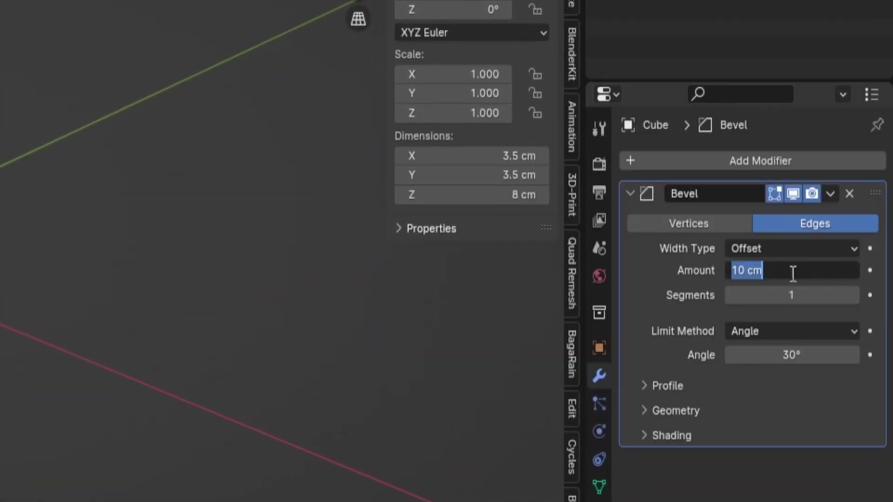
type(".3")
key("Return")
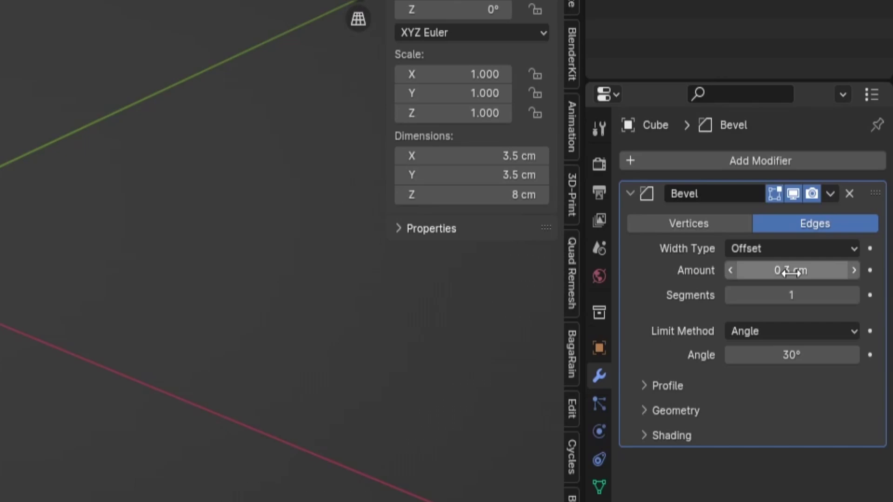
Step: Set the bevel to 3 segments and shade the block smooth
left_click(791, 292)
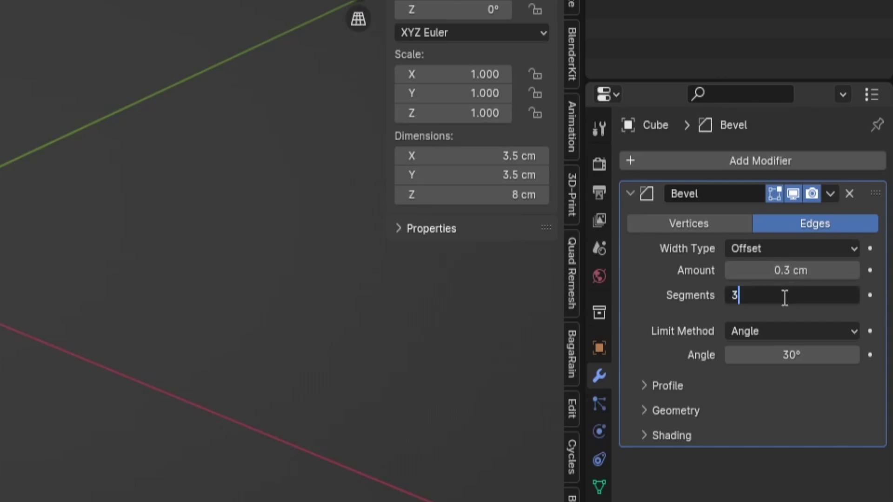
type("3")
key("Return")
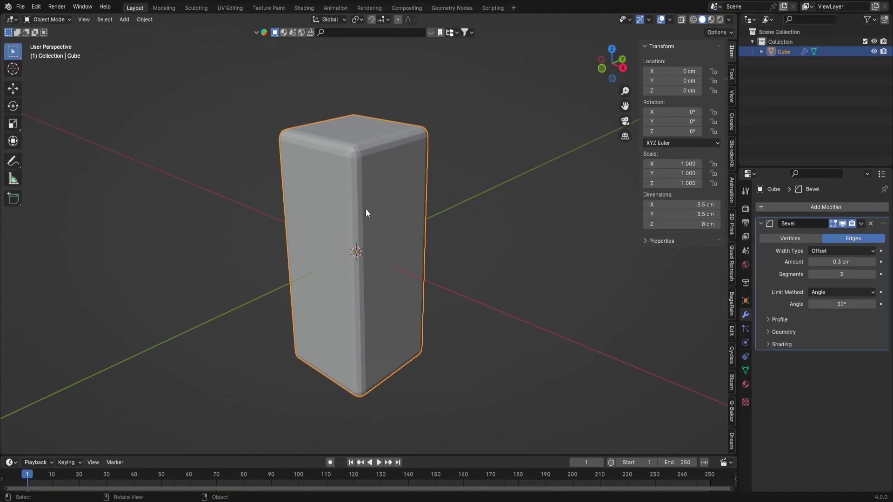
right_click(366, 208)
left_click(366, 208)
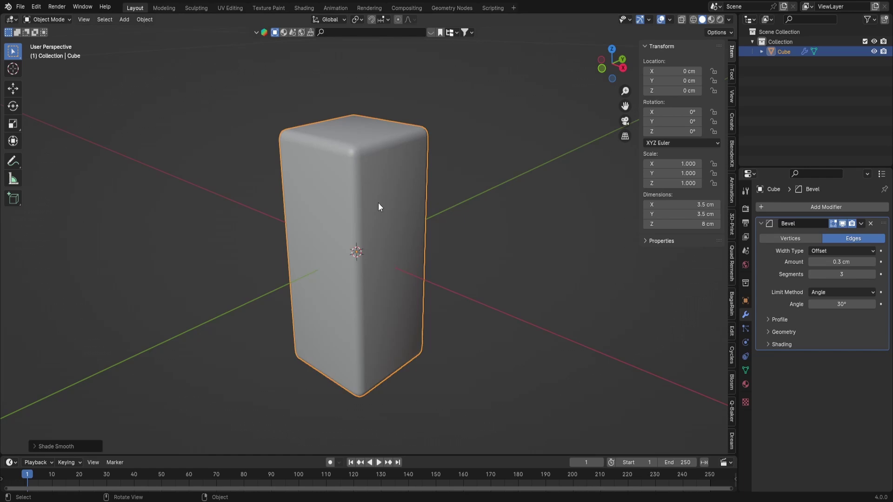
Step: Inset the block's top face by 0.2 cm in Edit Mode
key("Tab")
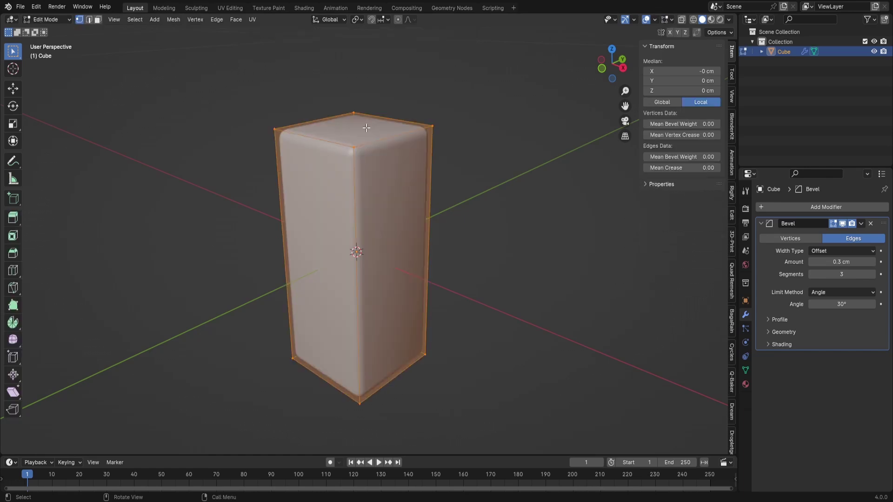
key("3")
left_click(366, 128)
middle_click_drag(367, 128, 433, 213)
scroll(448, 210, "up", 2)
type("i")
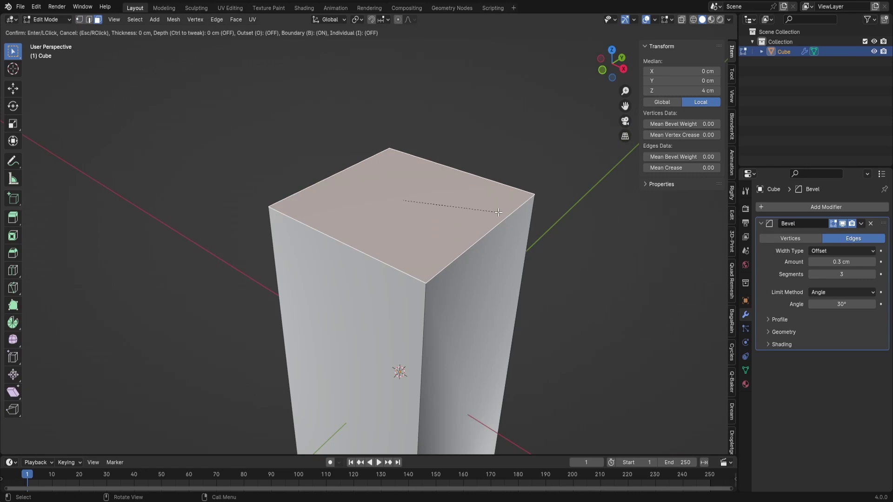
type(".2")
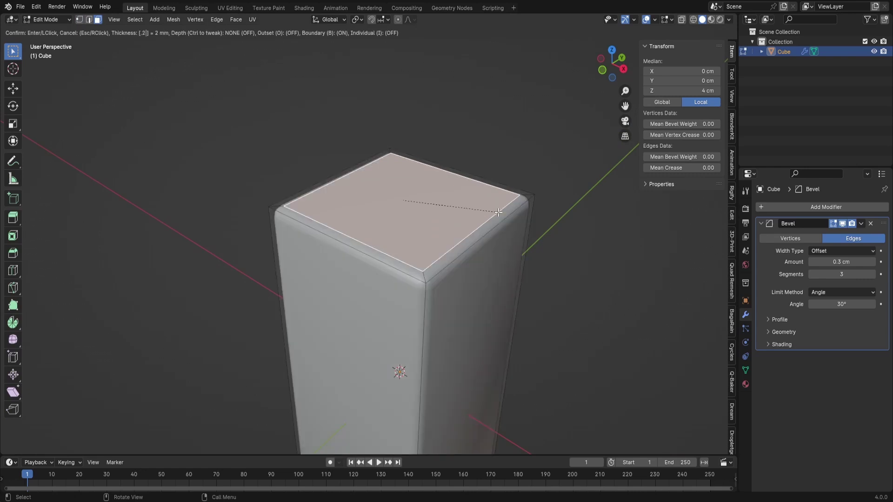
key("Return")
Step: Extrude the inset top face upward along Z by 0.3 cm
middle_click_drag(499, 213, 488, 195)
key("g")
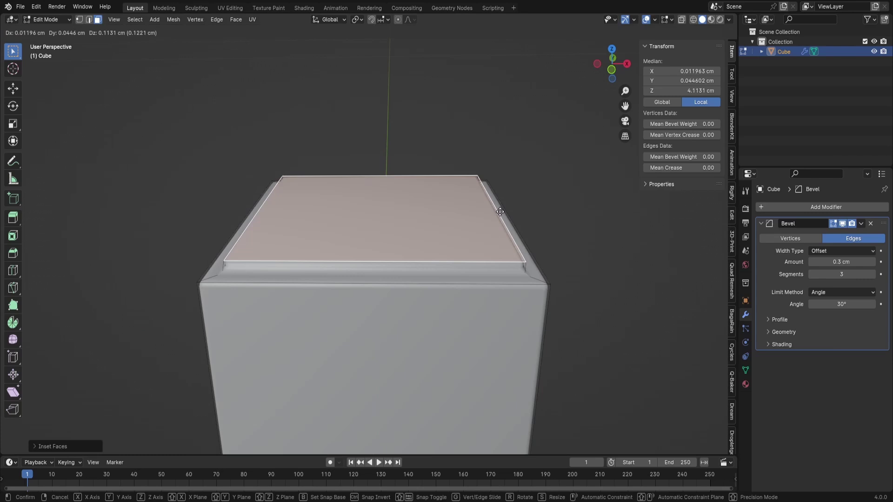
type("z")
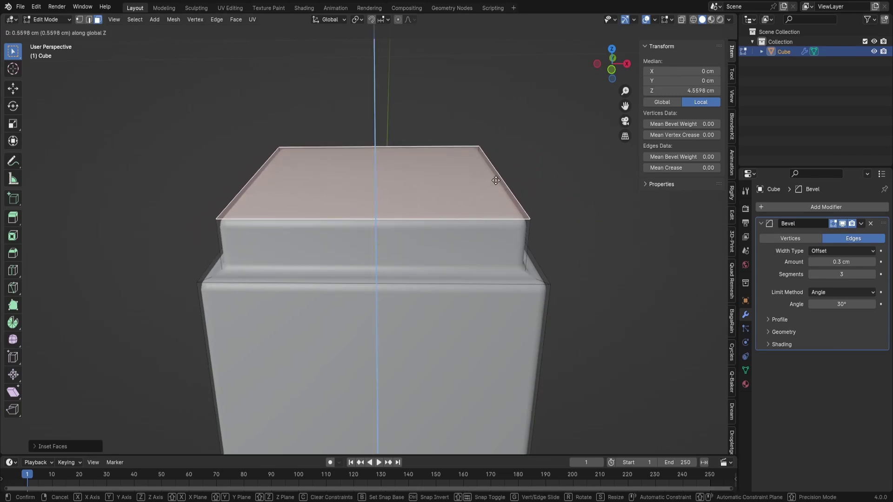
type(".2")
key("BackSpace")
type("4")
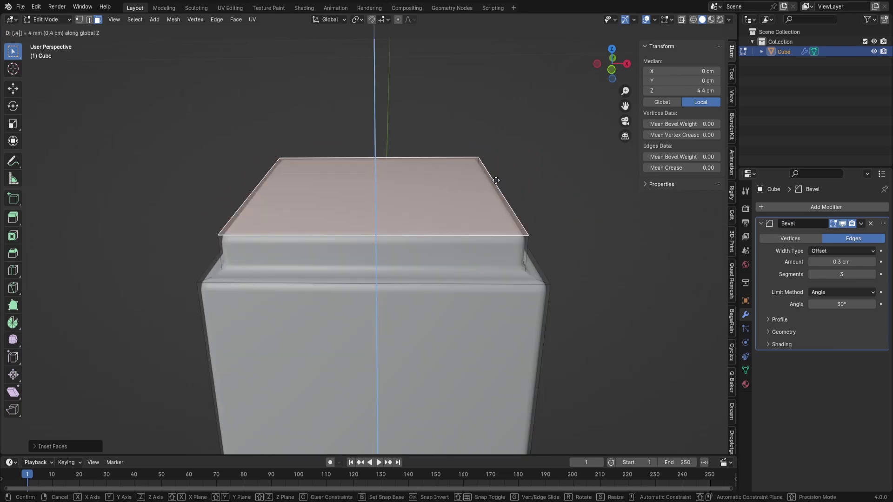
key("BackSpace")
type("3")
key("Return")
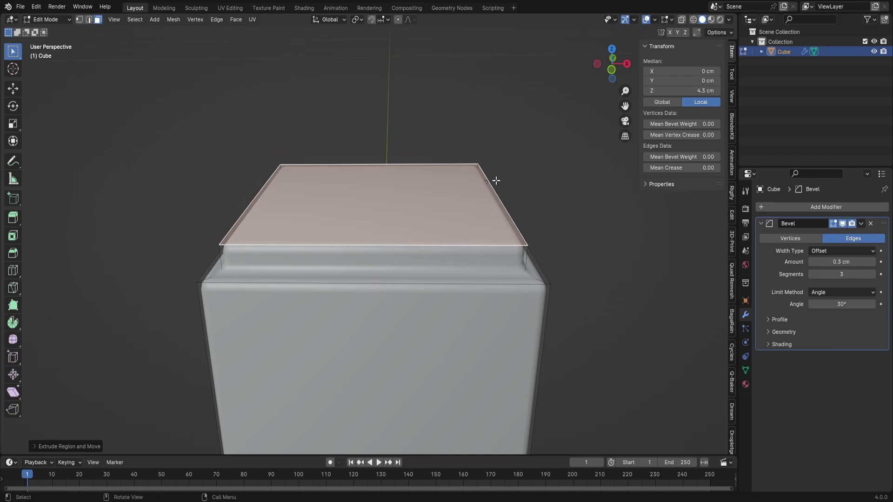
Step: Scale the raised top face to 0.98 in X and Y, leaving Z locked
middle_click_drag(496, 183, 556, 195)
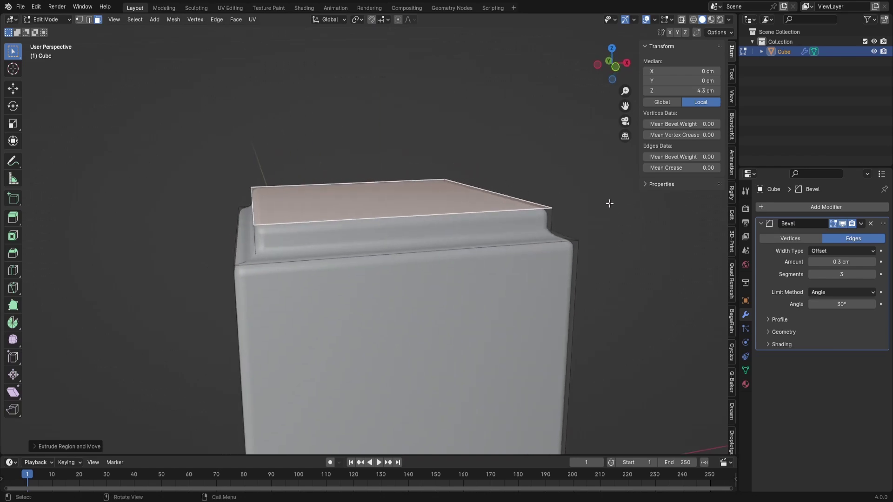
key("s")
key("shift+z")
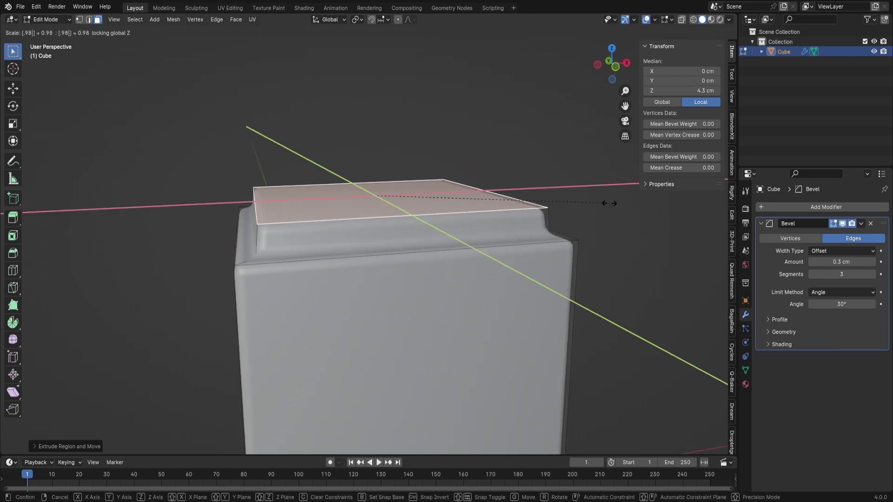
left_click(609, 203)
Step: Grow the selection to the raised top's side faces, separate it into its own object, and return to Object Mode
middle_click_drag(602, 204, 524, 217)
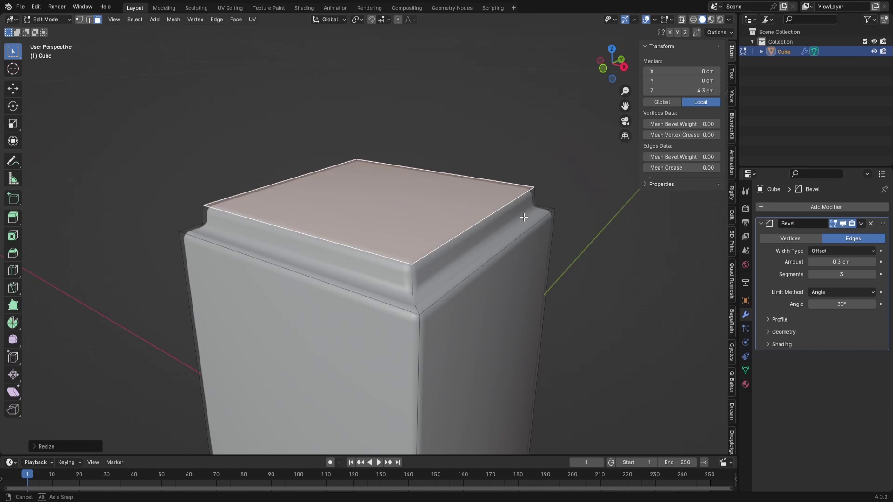
key("ctrl+KP_Add")
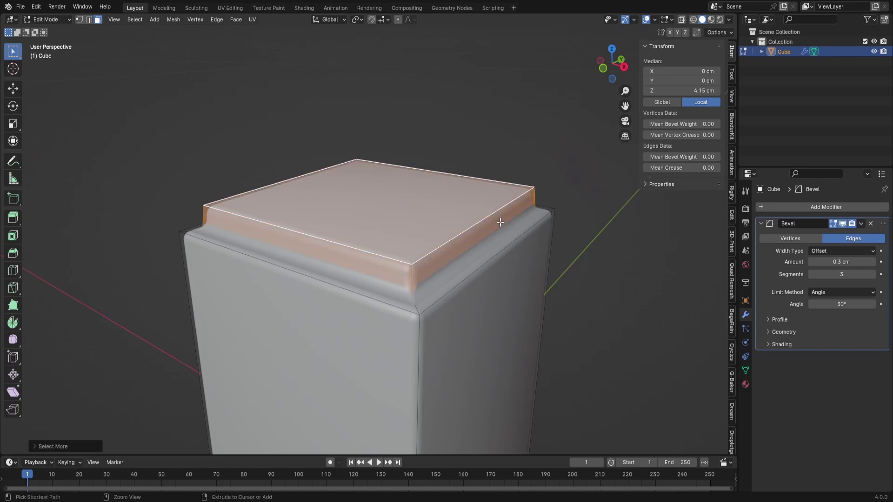
key("p")
left_click(534, 158)
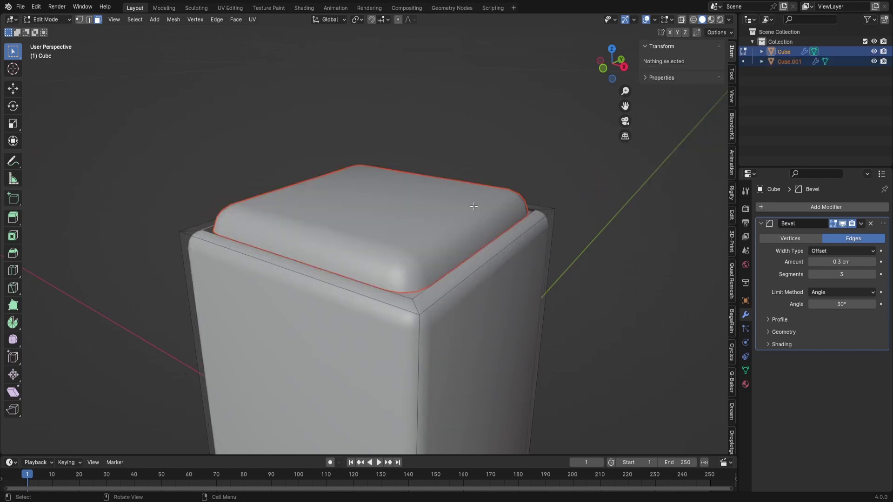
key("Tab")
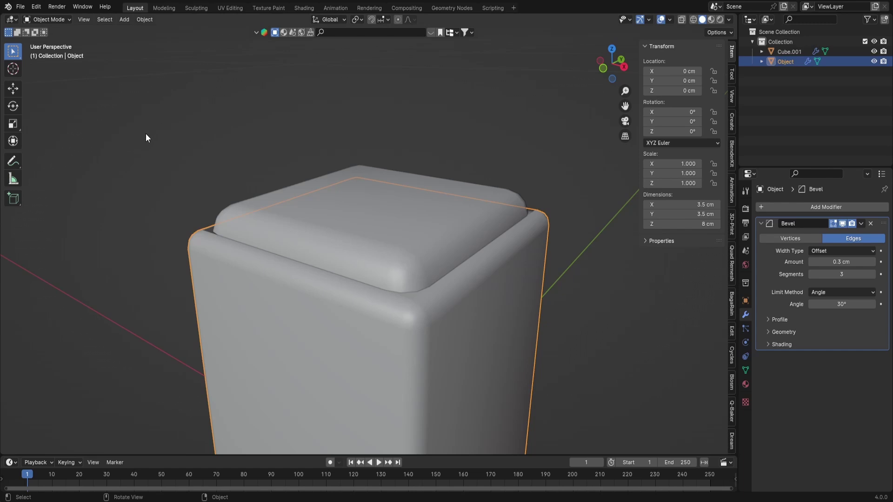
Step: Rename the bottle body object as Bottle
key("F2")
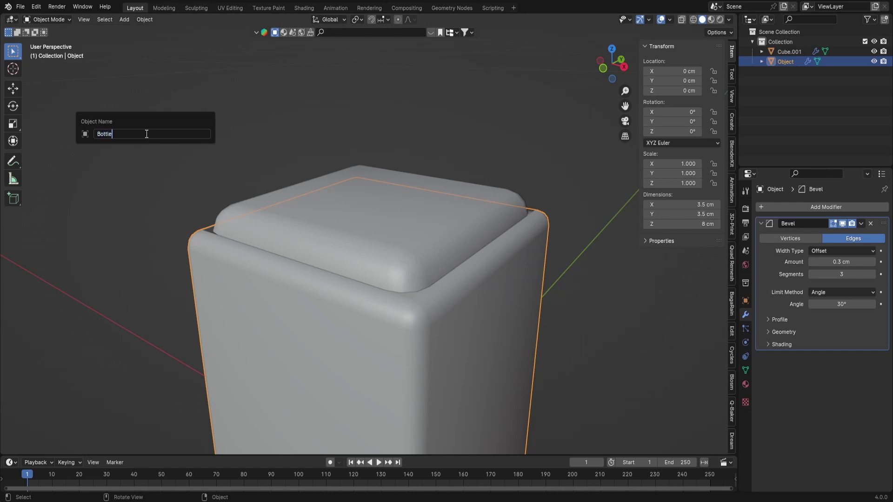
type("Bottle")
key("Return")
Step: Rename the raised top object as Cap and set its Bevel modifier amount to 0.1 cm
left_click(306, 205)
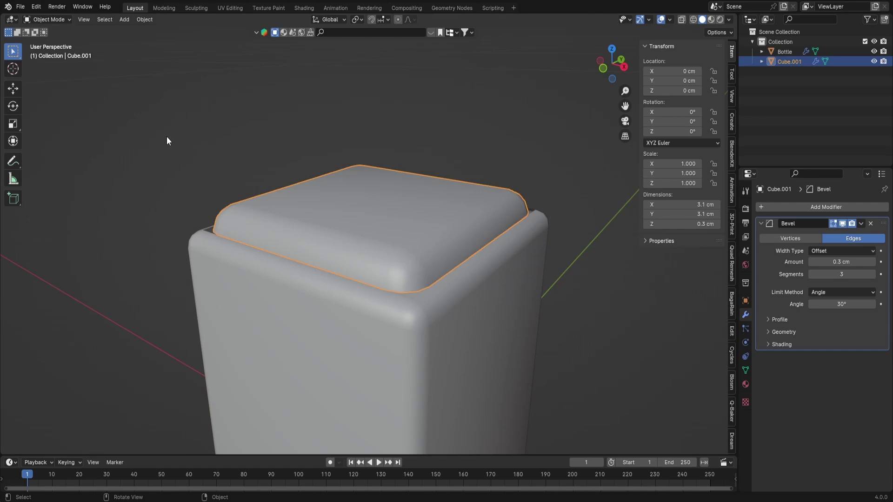
key("F2")
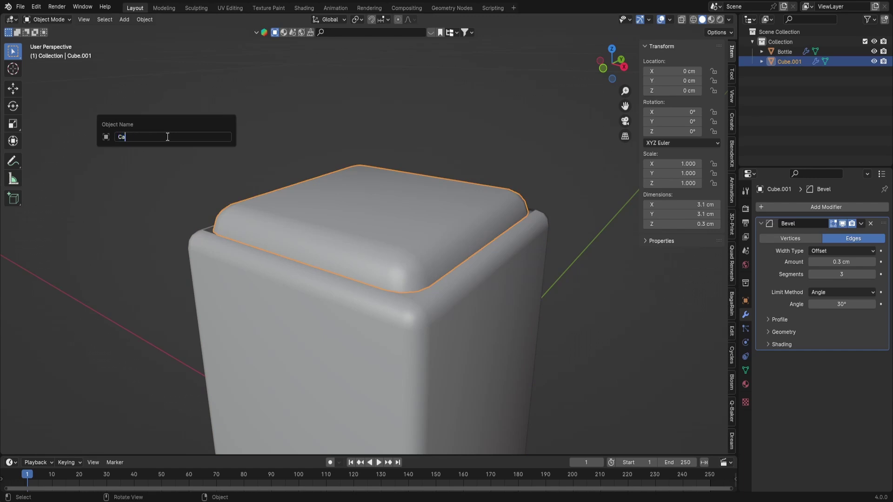
type("Cap")
key("Return")
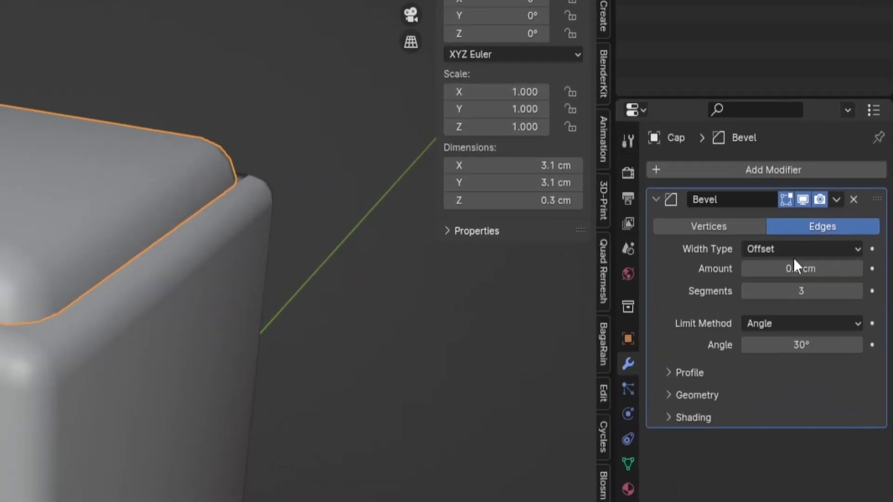
double_click(840, 261)
key("Return")
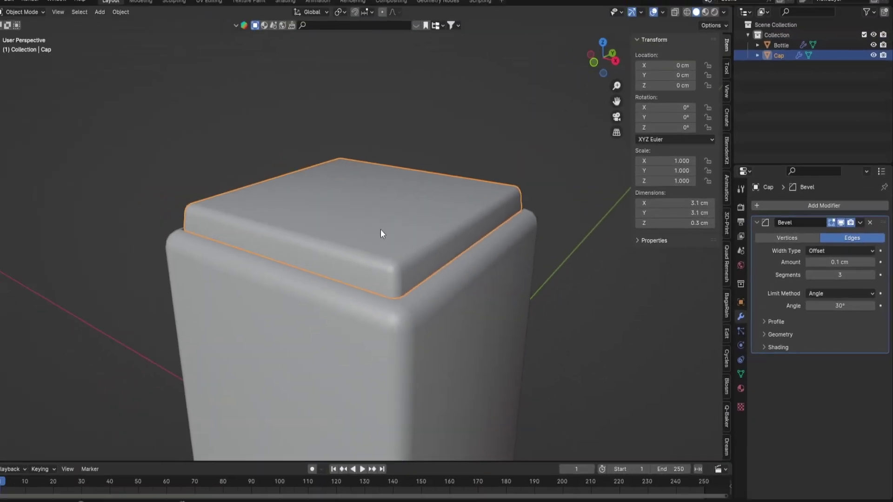
Step: Subdivide all faces of the Cap twice in Edit Mode
mouse_move(396, 231)
middle_mouse_down()
mouse_move(446, 224)
mouse_move(405, 217)
middle_mouse_up()
key("Tab")
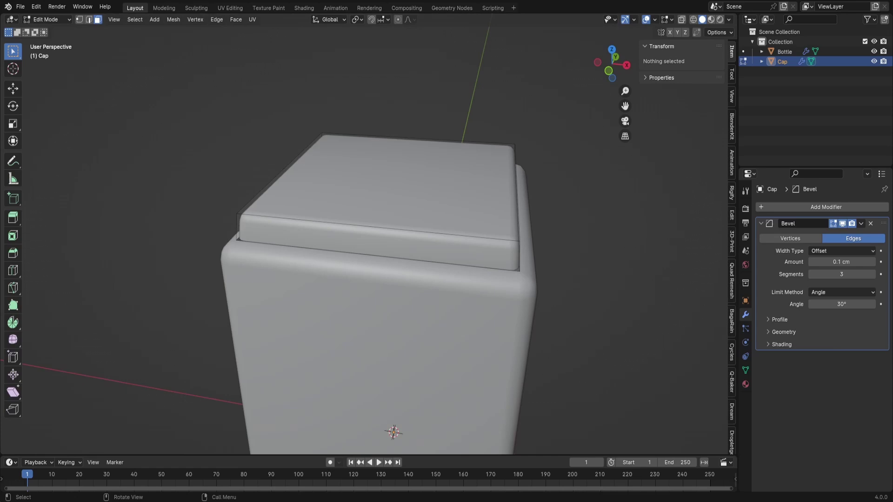
left_click(372, 177)
right_click(372, 177)
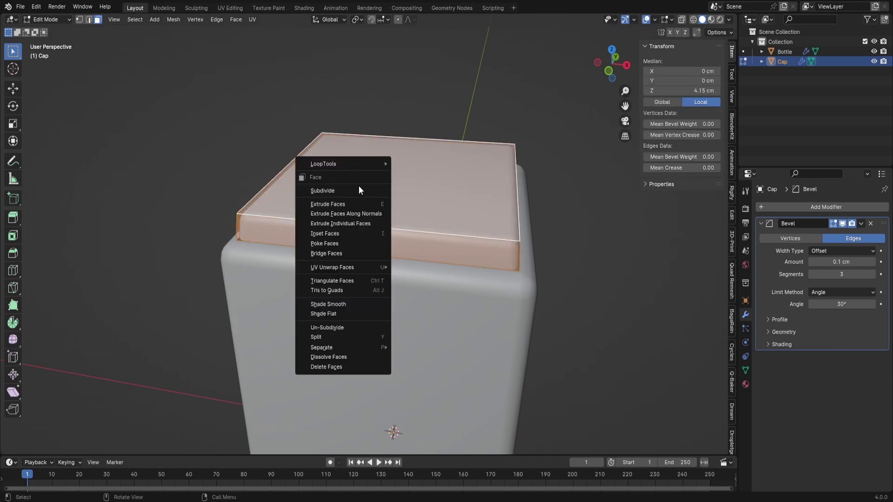
left_click(356, 188)
right_click(353, 190)
left_click(353, 189)
Step: Grow the selection from the centre vertex of the Cap's top and delete those vertices to open a square hole
middle_click_drag(353, 189, 360, 209)
key("1")
left_click(392, 180)
key("ctrl+KP_Add")
key("x")
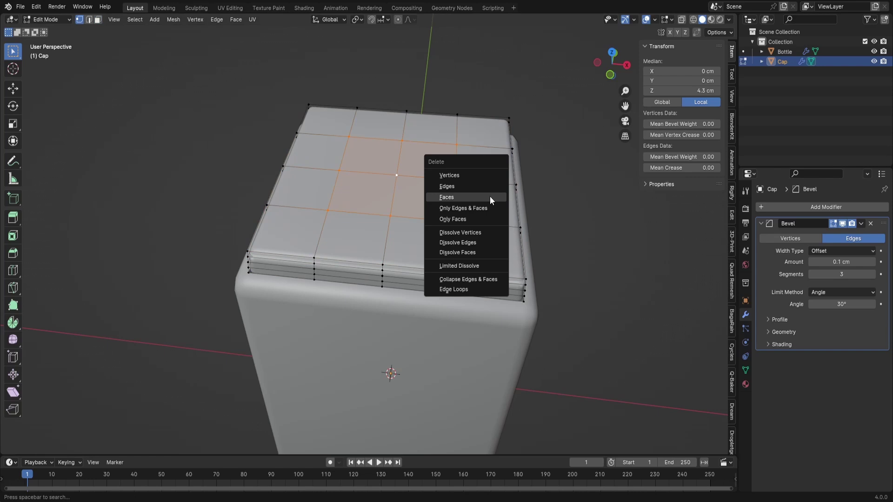
left_click(483, 174)
Step: Extrude the edge loop around the Cap's square opening and scale it inward to about 0.88
middle_click_drag(413, 178, 371, 184)
key("2")
left_click(406, 114, "alt")
key("e")
key("s")
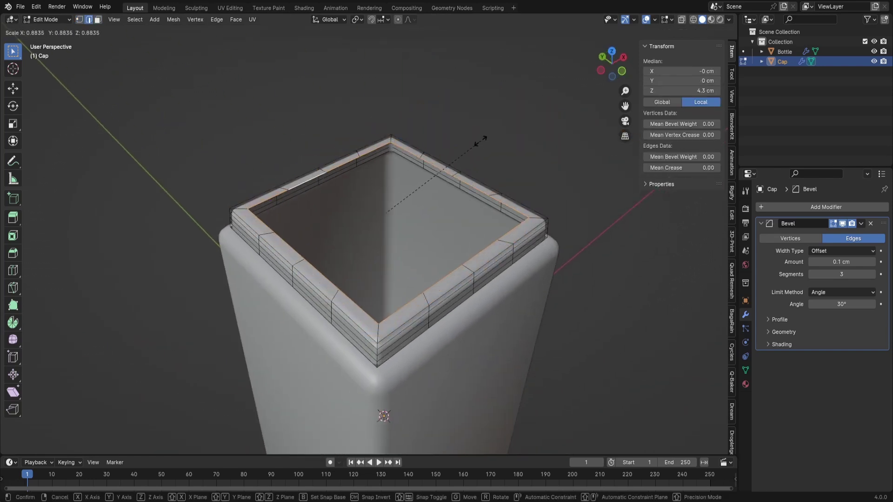
left_click(480, 141)
Step: Turn the Cap's inner edge loop into a circle with LoopTools and scale the circle down slightly
mouse_move(480, 141)
middle_mouse_down()
mouse_move(508, 146)
mouse_move(492, 153)
middle_mouse_up()
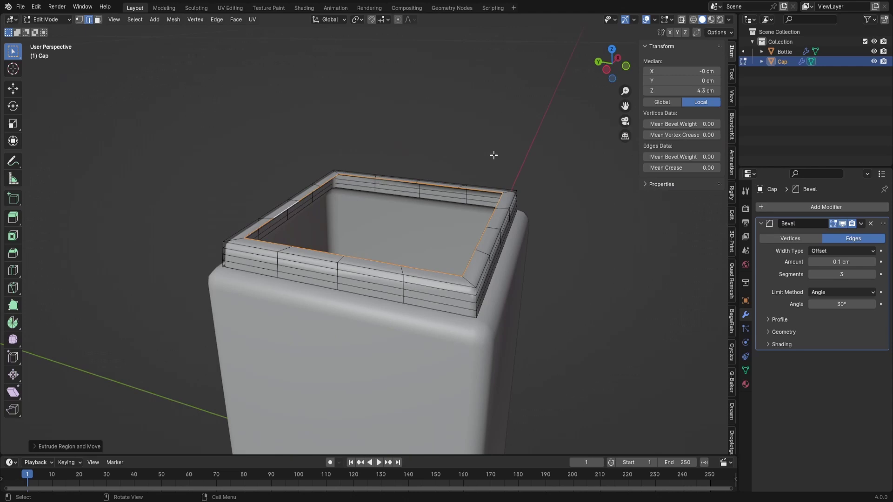
key("ctrl+e")
mouse_move(493, 126)
left_click(535, 137)
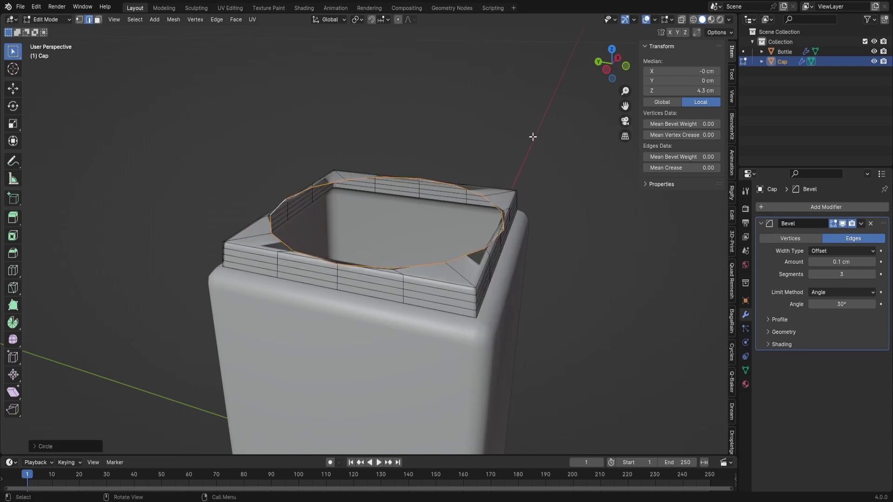
middle_click_drag(532, 148, 568, 209)
key("s")
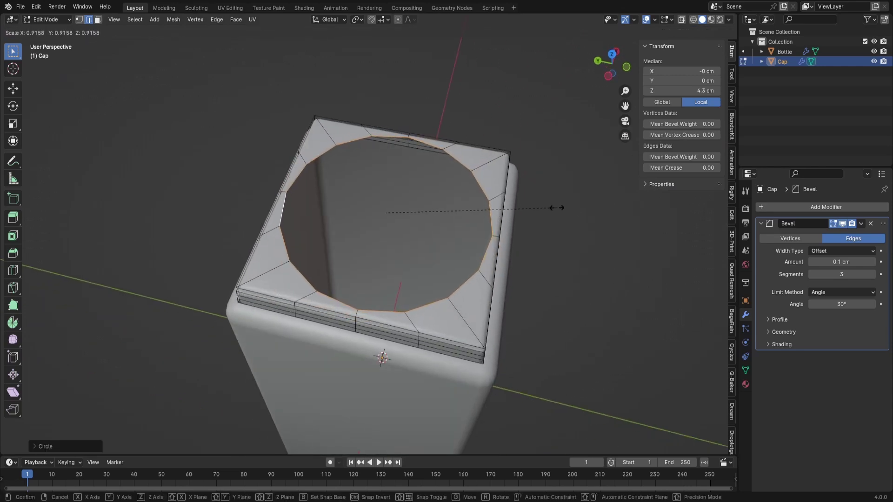
left_click(543, 206)
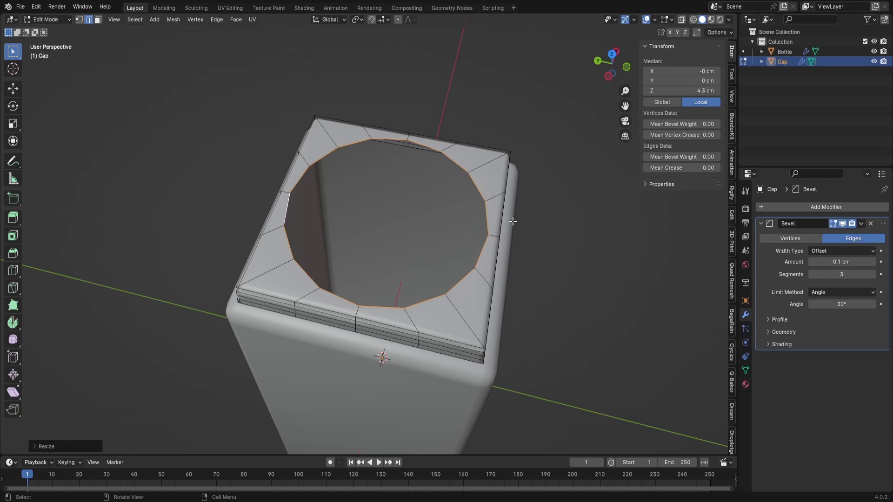
Step: In front view, extrude the circular edge loop upward along Z by about 1.7 cm to form the neck
middle_click_drag(543, 205, 424, 176)
left_click(614, 68)
middle_click_drag(424, 211, 428, 276, "shift")
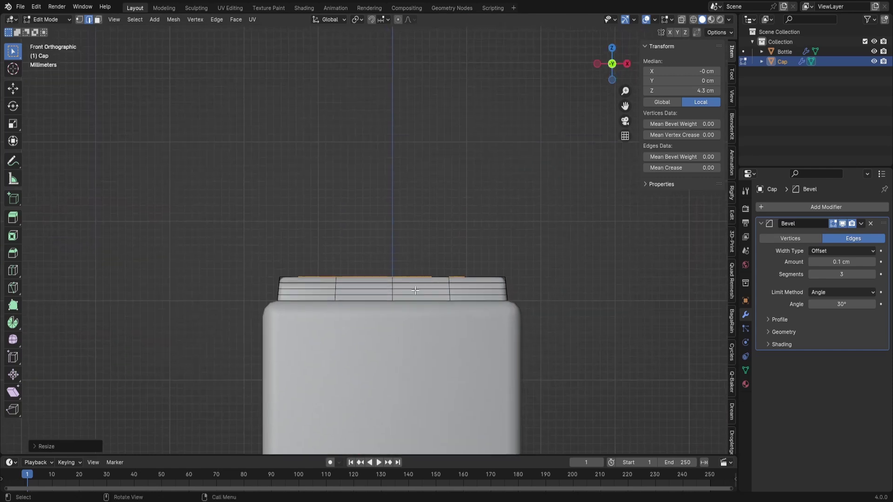
key("e")
key("z")
left_click(454, 164)
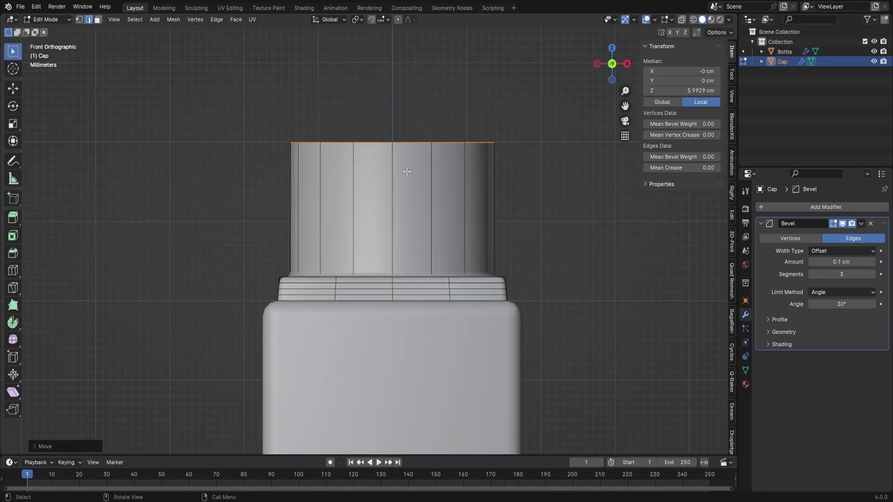
Step: Extrude the neck's top edge loop and scale it inward to about 0.89 to form a rim
middle_click_drag(425, 166, 429, 193)
middle_click_drag(525, 149, 536, 231, "shift")
scroll(536, 230, "up", 1)
key("e")
key("s")
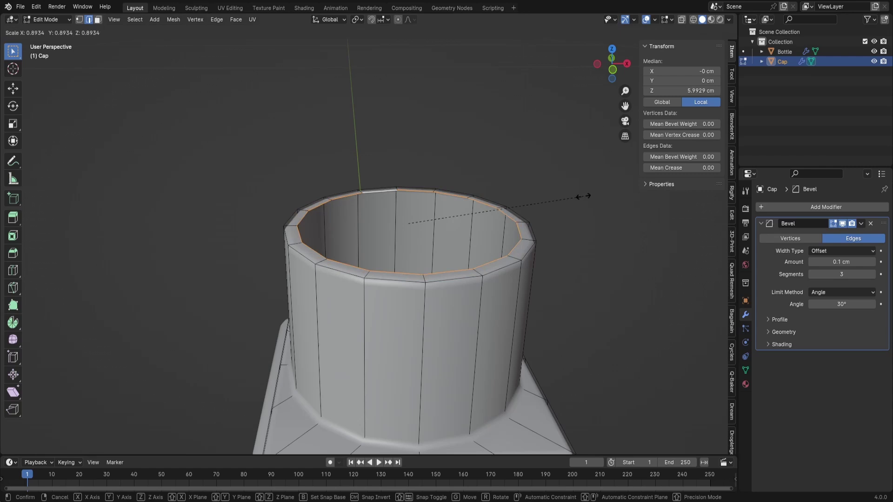
left_click(584, 196)
Step: Extrude the rim's inner loop down along Z by about 0.3 cm, and extrude it again with a slight inward scale
key("g")
key("z")
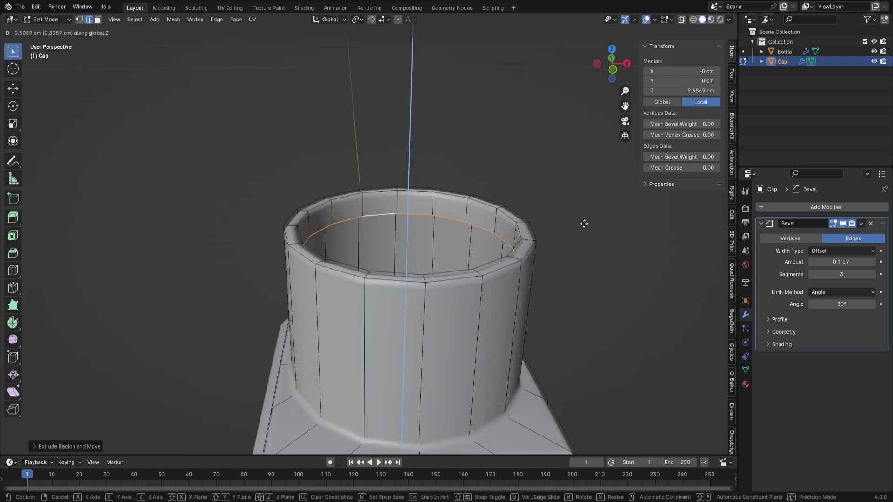
left_click(584, 224)
key("e")
key("s")
left_click(615, 211)
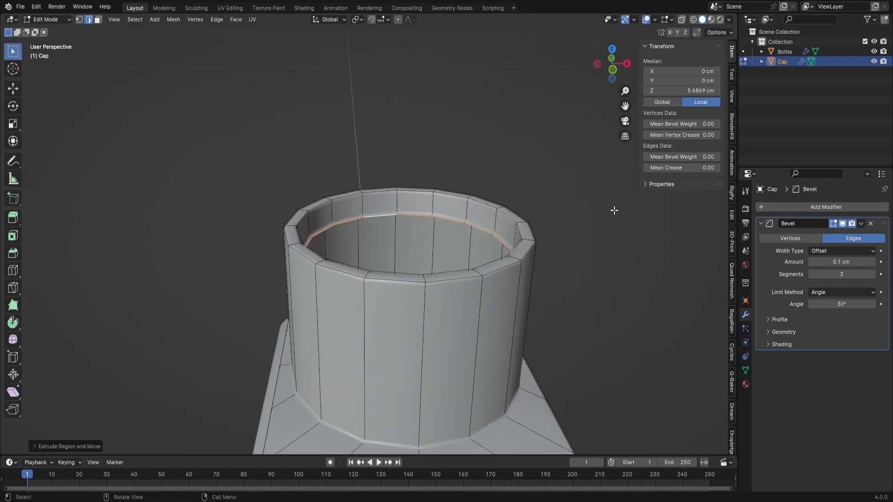
Step: Extrude the recessed inner loop upward along Z by about 1.3 cm to form the upper cylinder
key("e")
key("z")
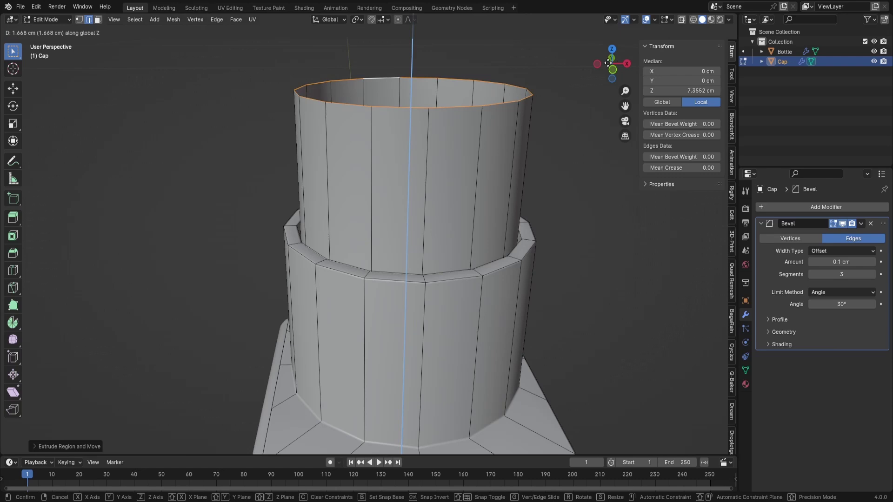
left_click(577, 58)
Step: In left view, extrude the upper cylinder's top loop upward by about 0.2 cm and tilt it into a slanted rim
left_click(597, 65)
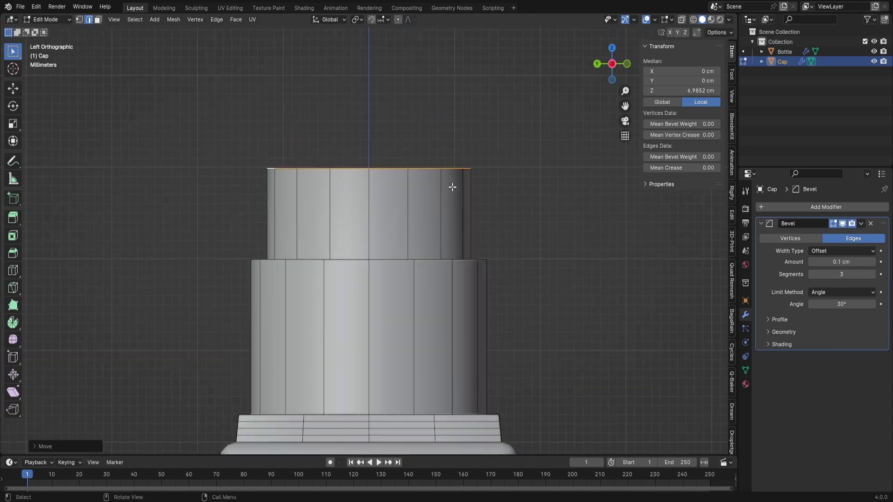
key("g")
key("z")
left_click(515, 158)
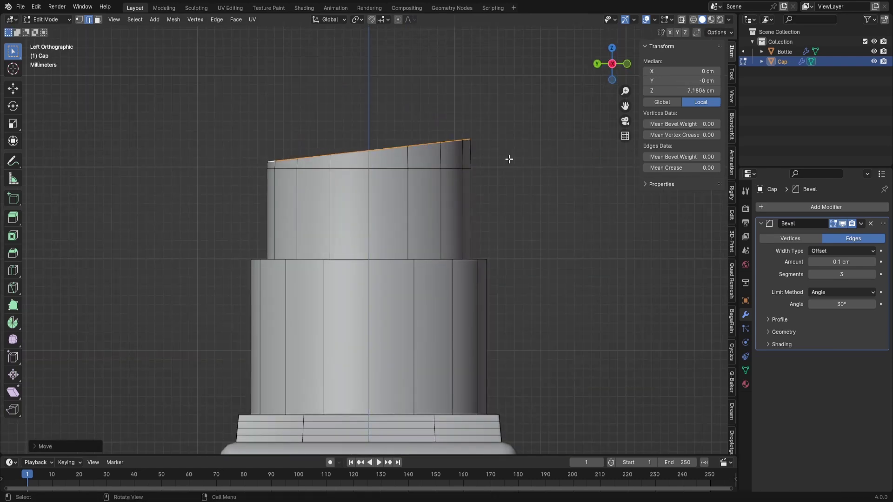
Step: Extrude the slanted rim inward, fill the remaining opening with a face, and return to Object Mode
middle_click_drag(510, 159, 445, 249)
scroll(357, 171, "down", 4)
key("Tab")
key("Tab")
scroll(421, 154, "up", 2)
middle_click_drag(424, 157, 391, 213, "shift")
scroll(431, 197, "up", 2)
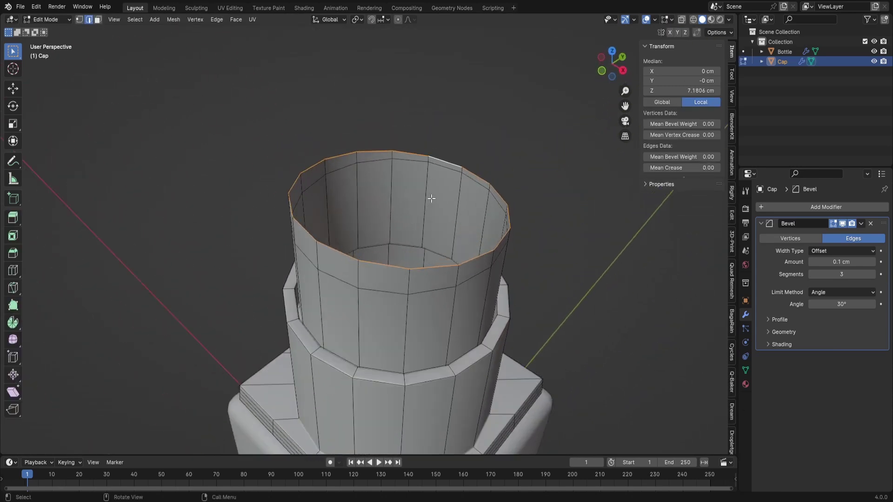
key("e")
key("s")
left_click(502, 181)
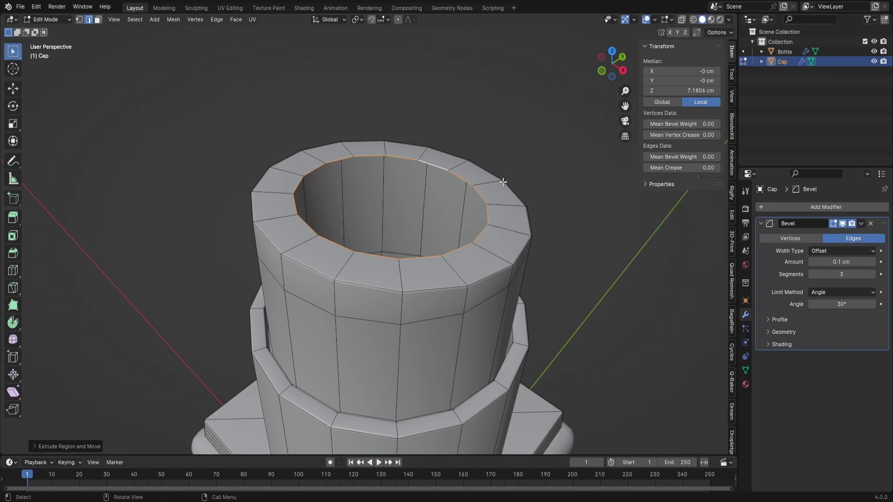
key("f")
key("Tab")
Step: Add a level 2 Subdivision modifier to the Cap and place it above the Bevel modifier
scroll(490, 202, "down", 5)
middle_click_drag(491, 232, 468, 208)
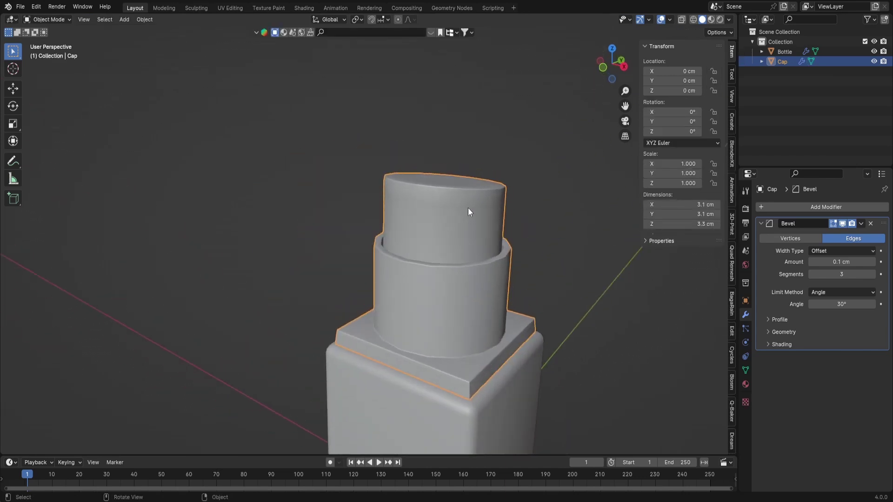
key("ctrl+2")
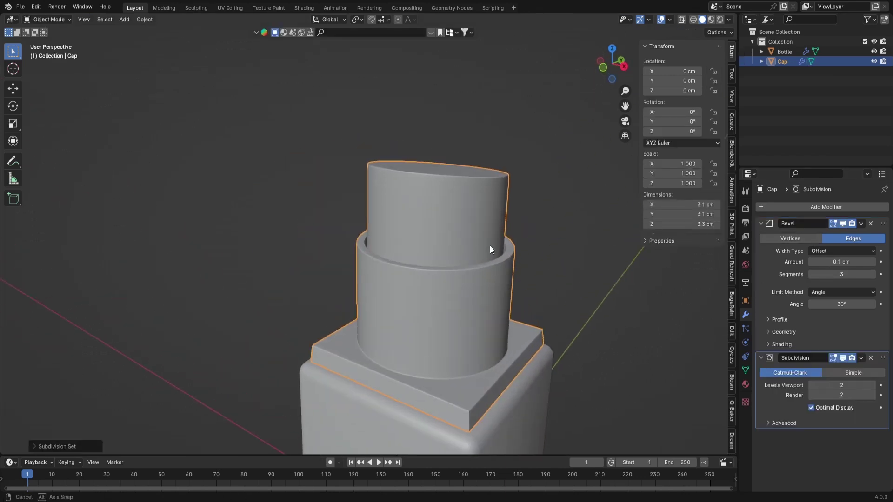
middle_click_drag(490, 246, 452, 292)
scroll(426, 303, "up", 2)
key("Tab")
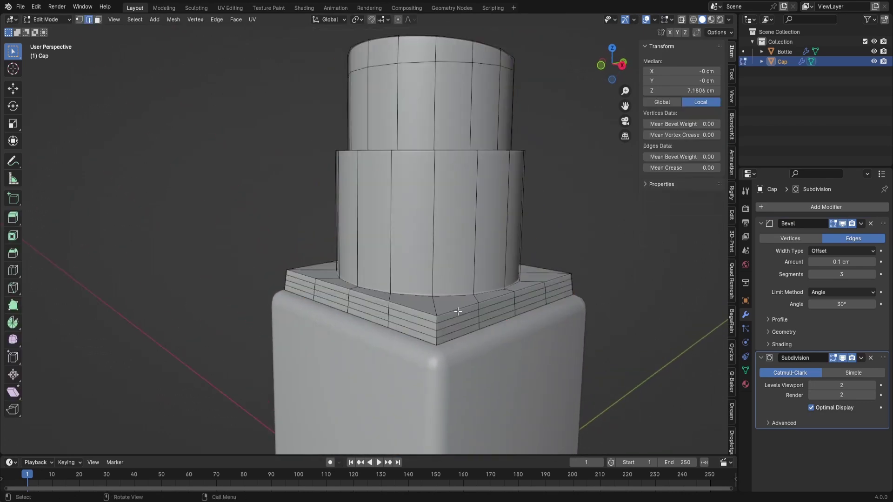
key("Tab")
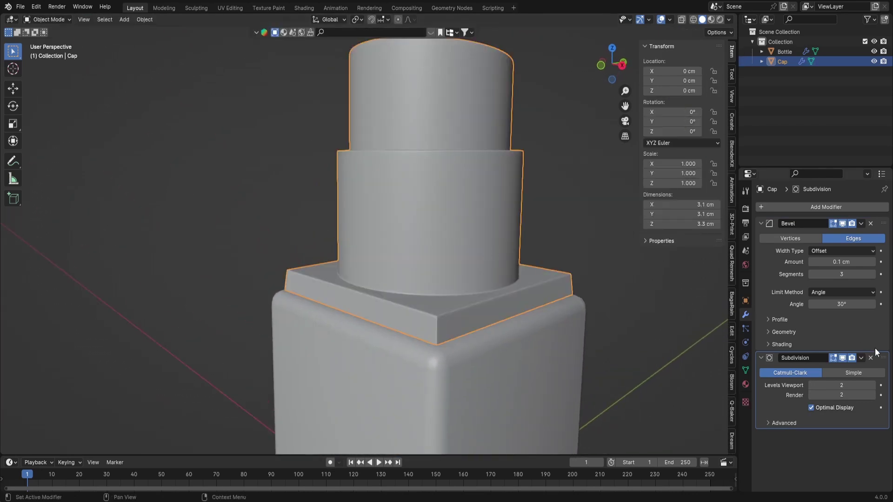
left_click_drag(884, 357, 833, 227)
middle_click_drag(517, 210, 512, 235)
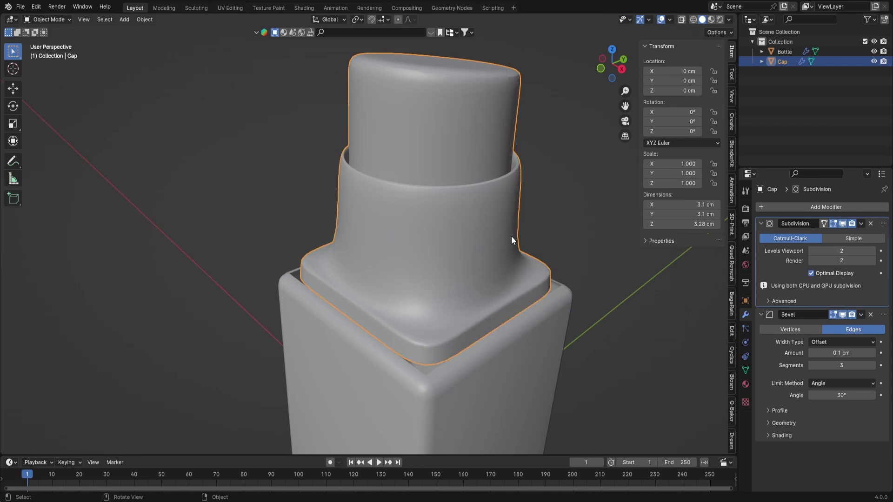
Step: Set the crease to 1 on the edge loop where the Cap's cylinder meets its square base
key("Tab")
middle_click_drag(466, 277, 463, 251, "shift")
key("1")
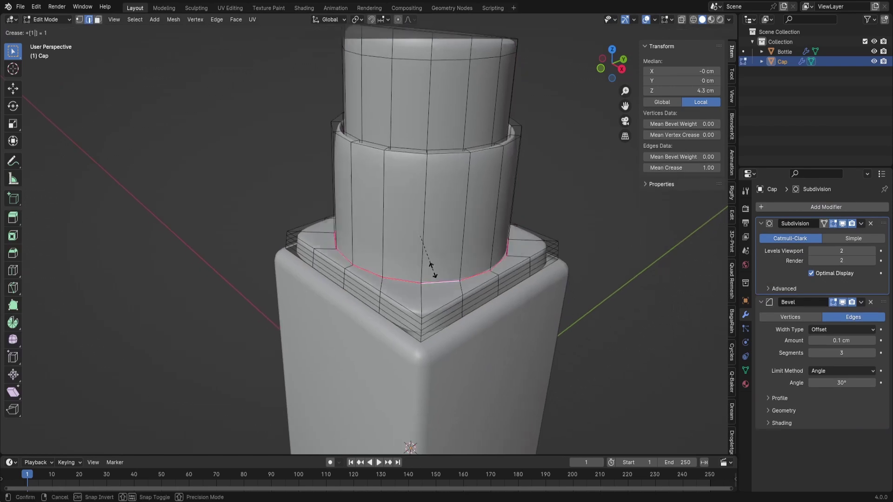
key("Return")
key("Tab")
middle_click_drag(505, 280, 480, 267)
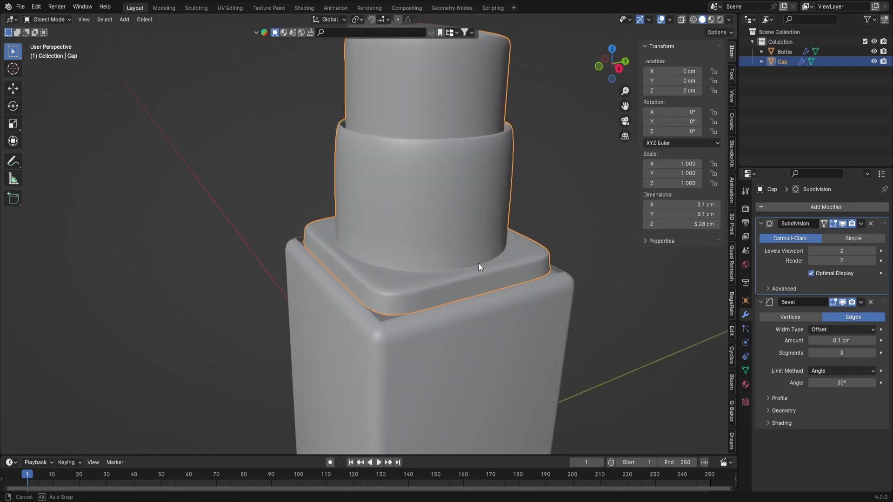
key("Tab")
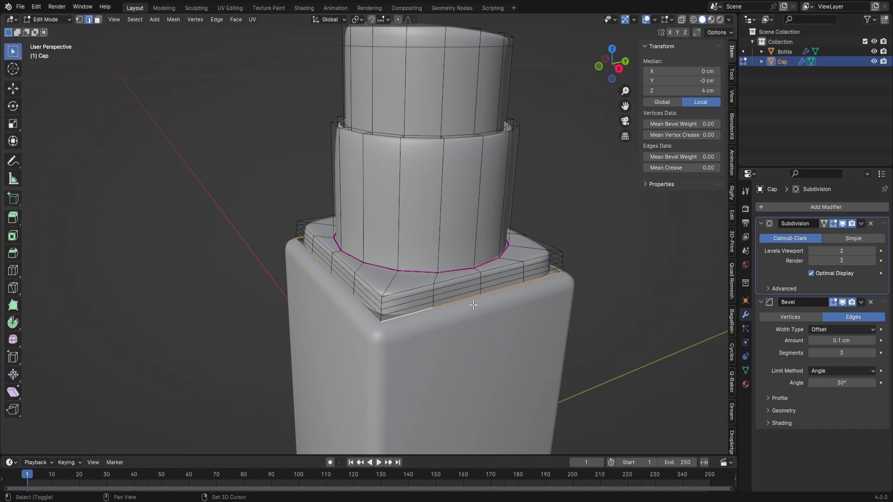
key("shift+e")
key("1")
right_click(473, 305)
key("ctrl+z")
middle_click_drag(472, 305, 505, 291)
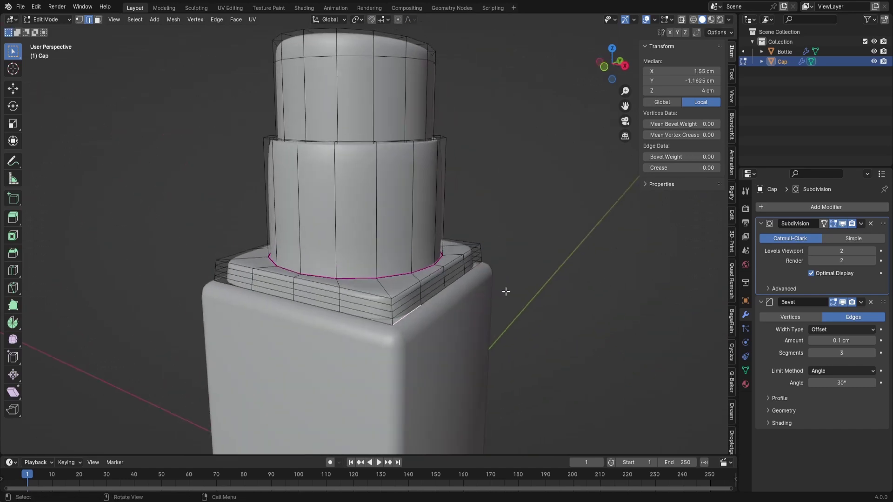
Step: Lower the bottom edge loop of the Cap's square base along Z by about 0.3 cm into the bottle
left_click(407, 315, "alt")
scroll(409, 303, "up", 2)
middle_click_drag(449, 319, 490, 193, "shift")
key("g")
key("z")
left_click(488, 284)
Step: Add a level 2 Subdivision modifier to the Bottle in Object Mode and reselect the Cap
key("Tab")
left_click(491, 319)
key("ctrl+2")
left_click(423, 191)
key("Tab")
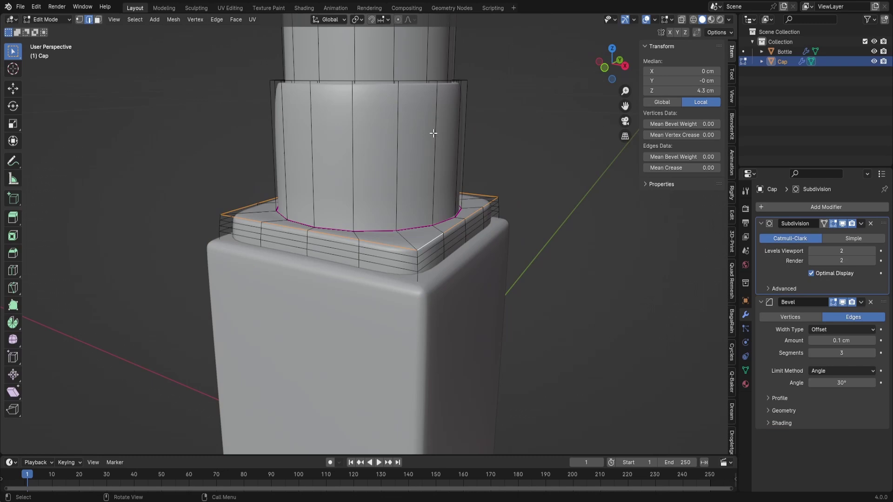
middle_click_drag(437, 250, 442, 241)
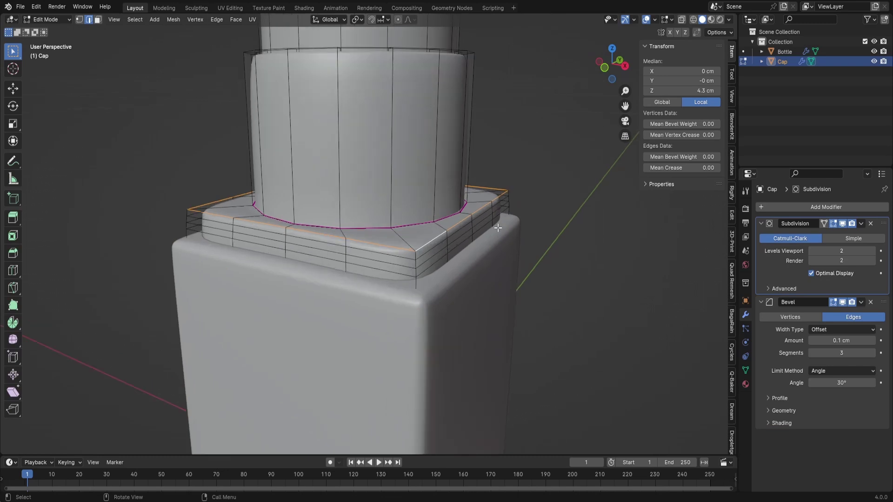
middle_click_drag(498, 228, 514, 269)
key("Tab")
scroll(447, 220, "down", 3)
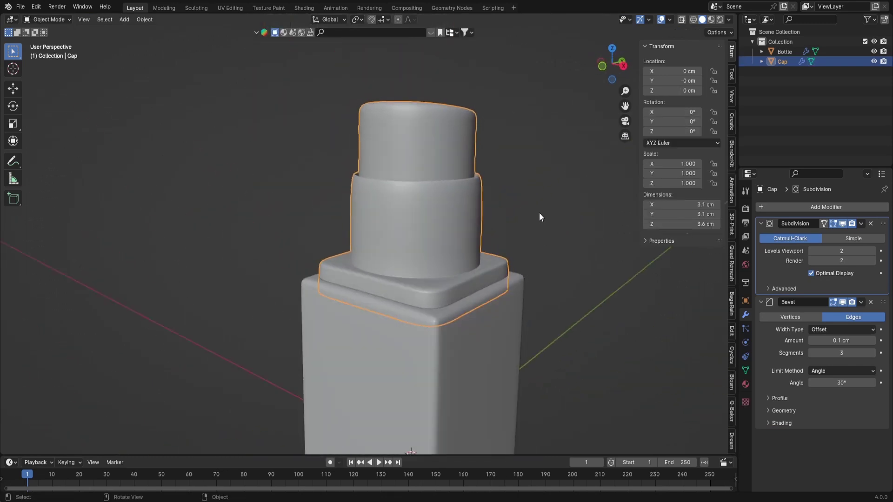
Step: Set the crease to 1 on the Cap's inner edge loop at the step around the upper cylinder
left_click(540, 213)
left_click(436, 203)
middle_click_drag(436, 204, 431, 233)
key("Tab")
scroll(418, 226, "up", 3)
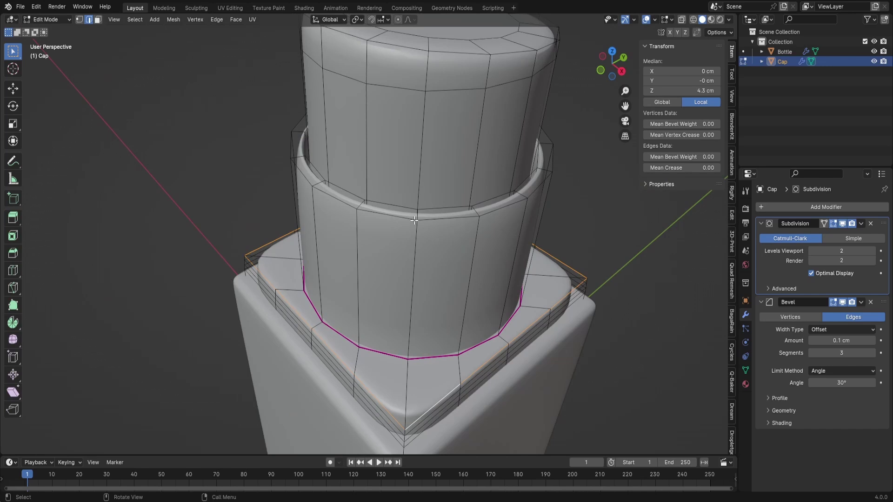
left_click(401, 207, "alt+shift")
scroll(399, 218, "down", 5)
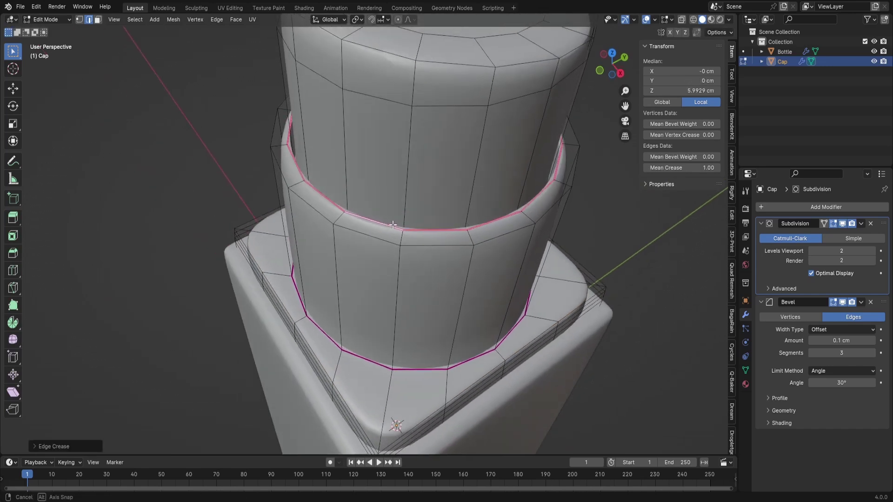
key("Tab")
middle_click_drag(398, 228, 511, 212)
Step: Inset two adjacent faces slightly in the upper band of the Cap's top cylinder, on its taller side
key("Tab")
scroll(450, 156, "up", 3)
key("3")
left_click(440, 198)
left_click(421, 197, "shift")
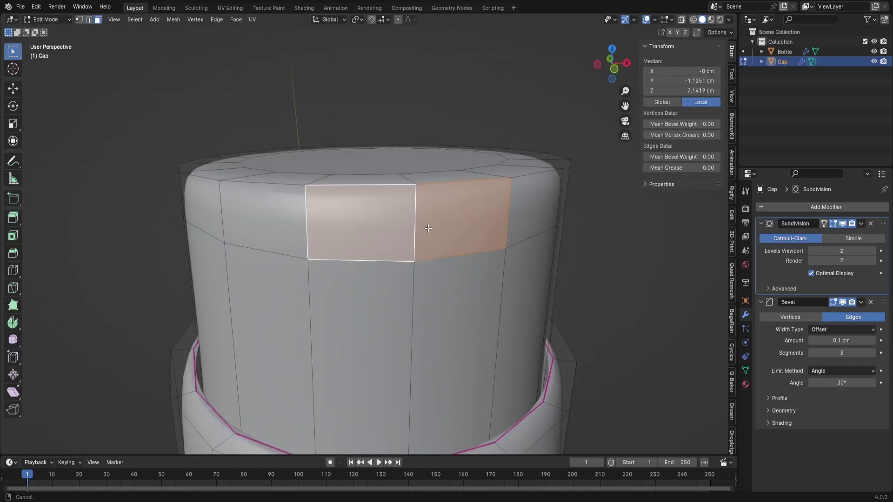
key("i")
left_click(566, 197)
middle_click_drag(566, 197, 487, 216)
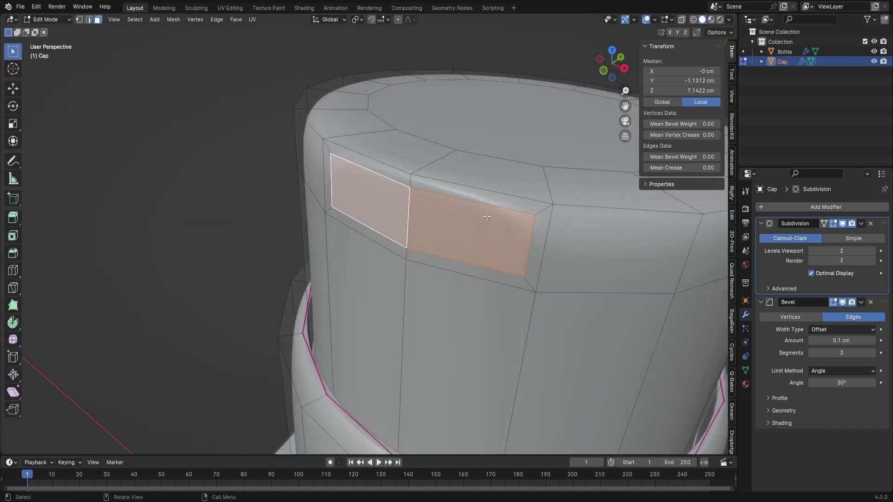
key("alt+a")
key("ctrl+r")
left_click(542, 235)
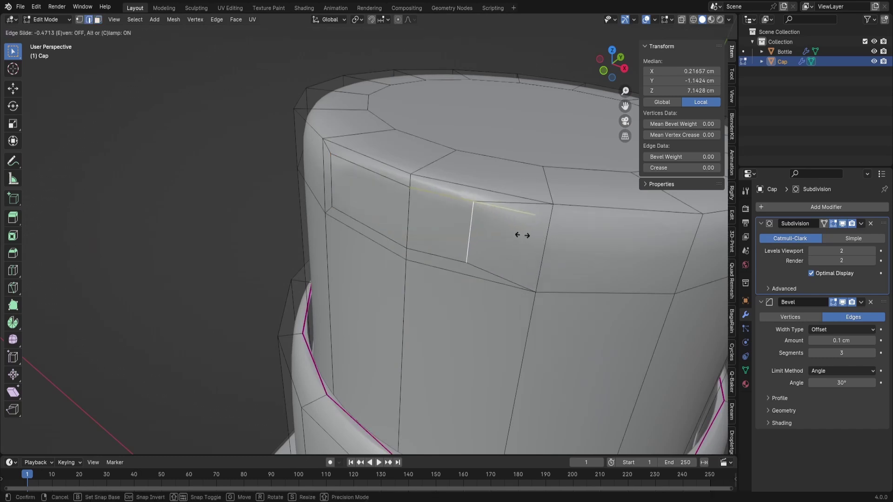
type(".8")
type("5")
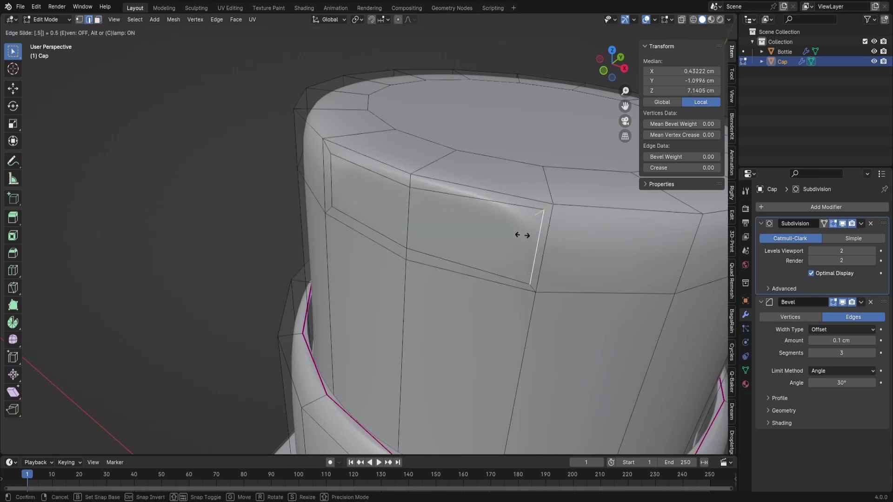
key("Return")
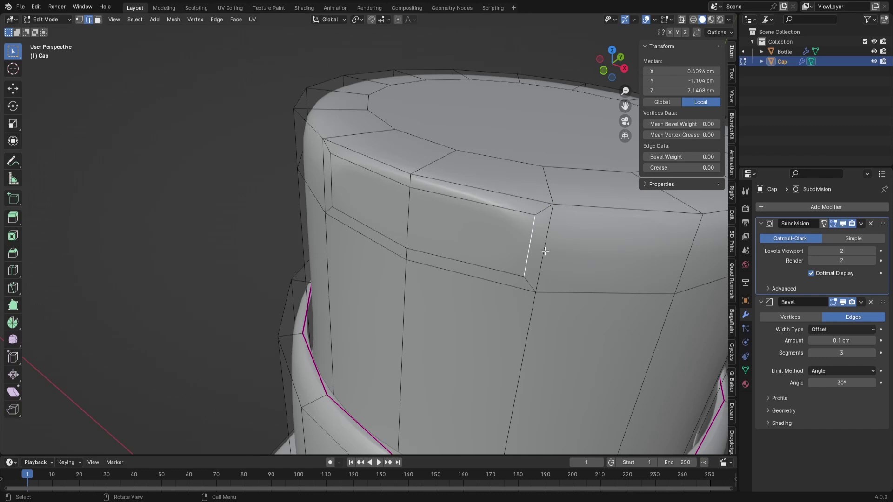
Step: Slide the inset area's two outer vertical edges inward by a factor of 0.5, halfway toward its middle edge
middle_click_drag(545, 251, 574, 237)
key("g")
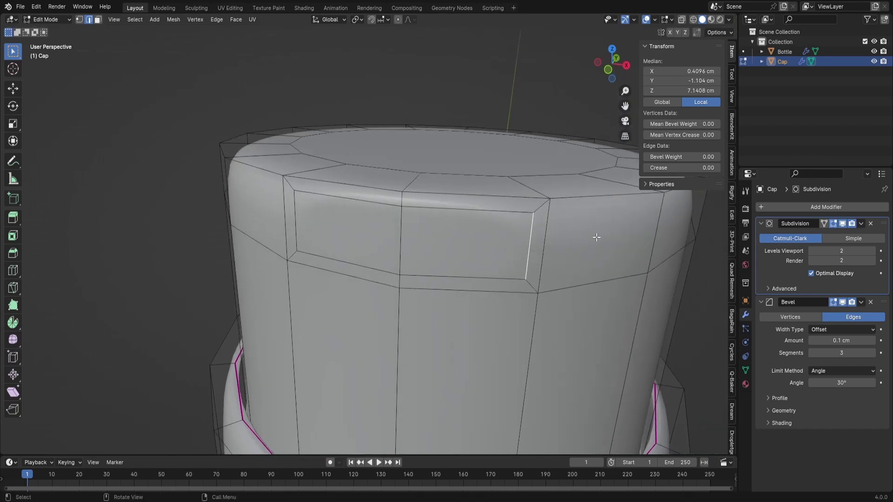
key("g")
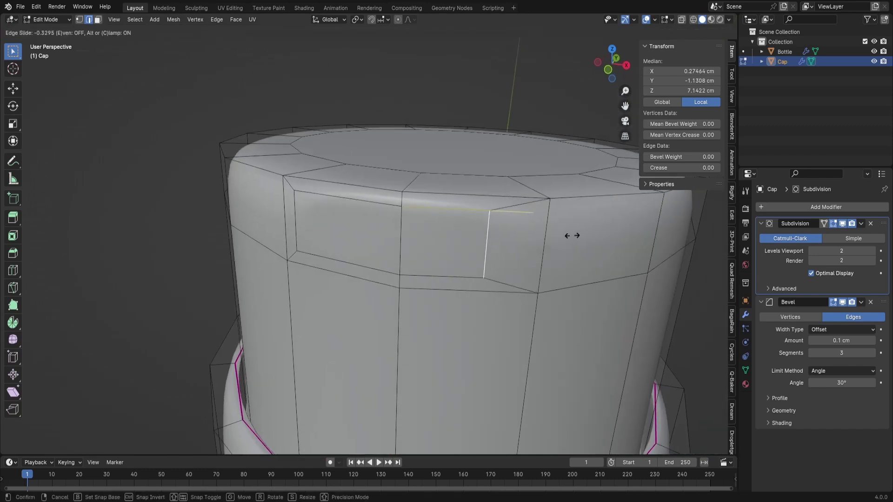
key("Return")
left_click(306, 224)
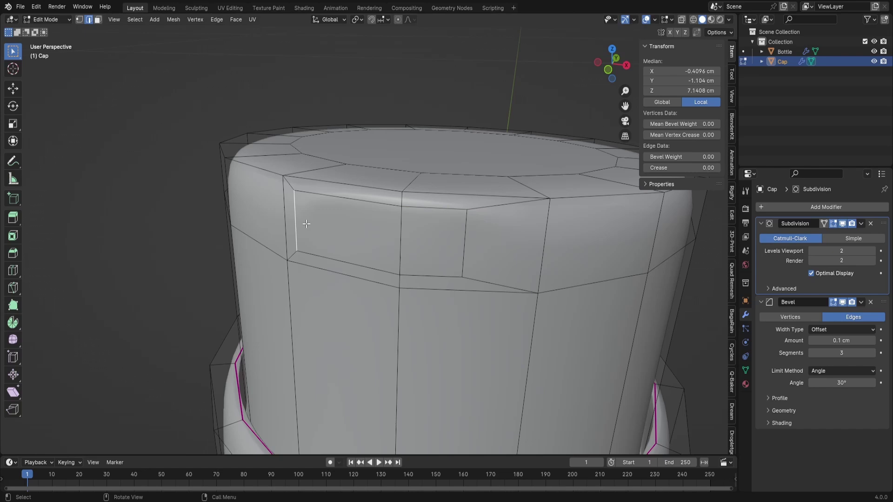
key("g")
key("g")
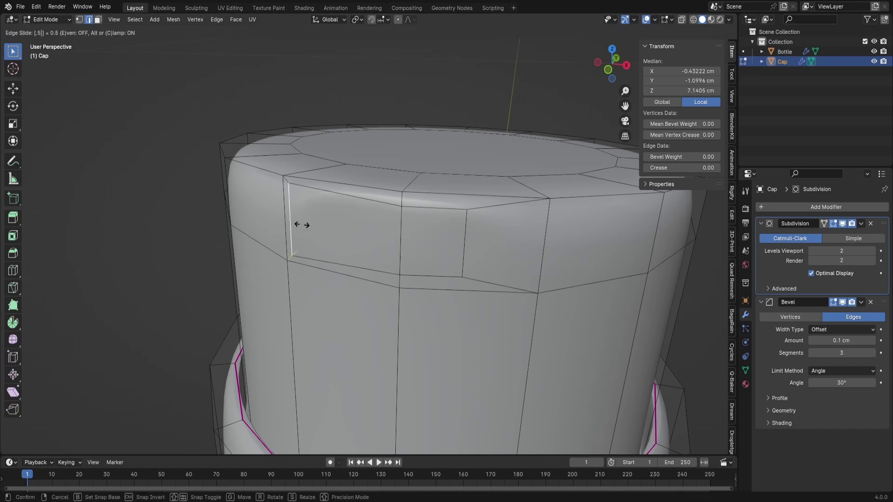
left_click(302, 226)
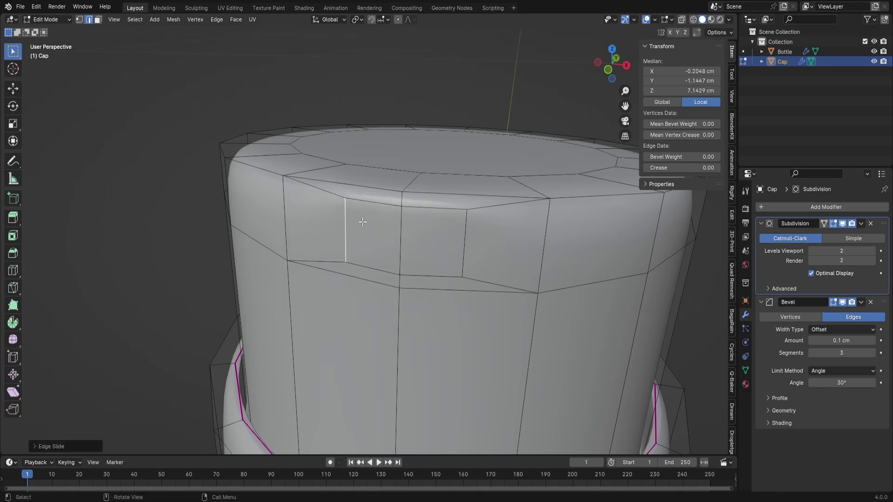
Step: Extrude the two narrowed inset faces outward into a short nozzle and delete its front faces to open it
key("3")
left_click(371, 223)
left_click(431, 230, "shift")
middle_click_drag(430, 230, 451, 185)
key("e")
left_click(408, 245)
key("x")
left_click(439, 242)
Step: Select the nozzle's open rim loop, then in Object Mode add a Solidify modifier to the Cap with 0.04 cm thickness
scroll(586, 253, "down", 3)
key("2")
left_click(568, 228, "alt")
key("Tab")
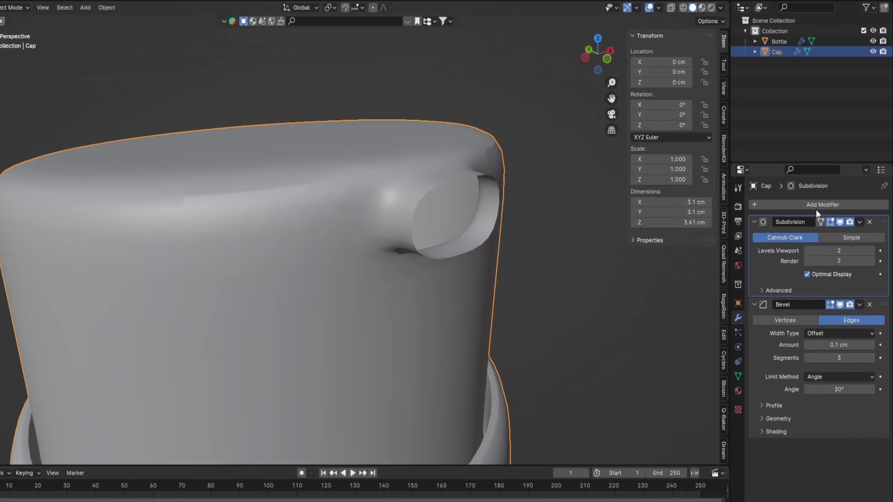
left_click(816, 207)
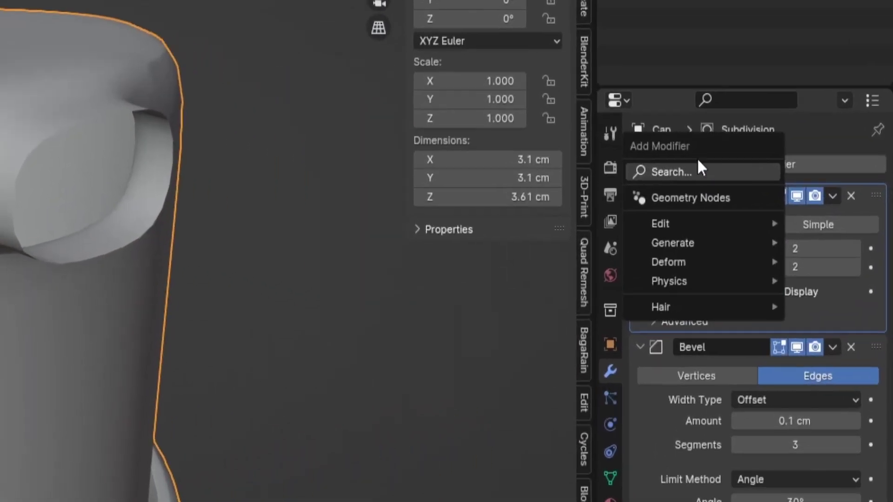
type("so")
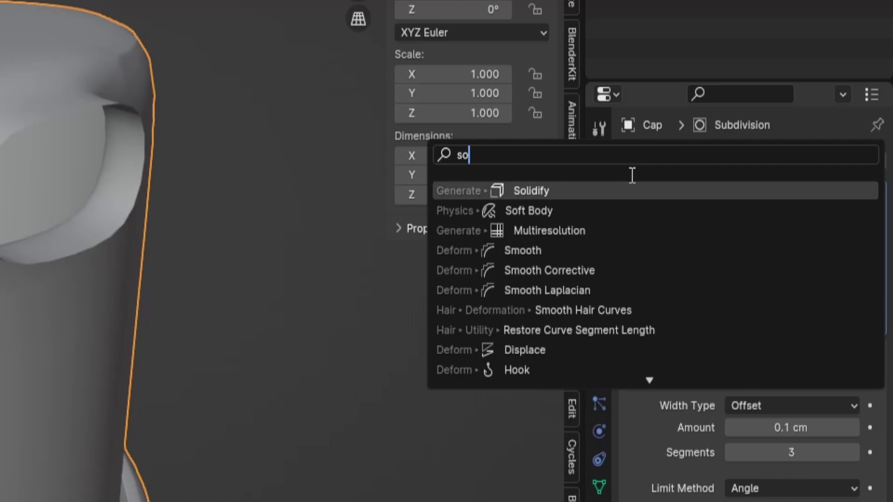
left_click(624, 183)
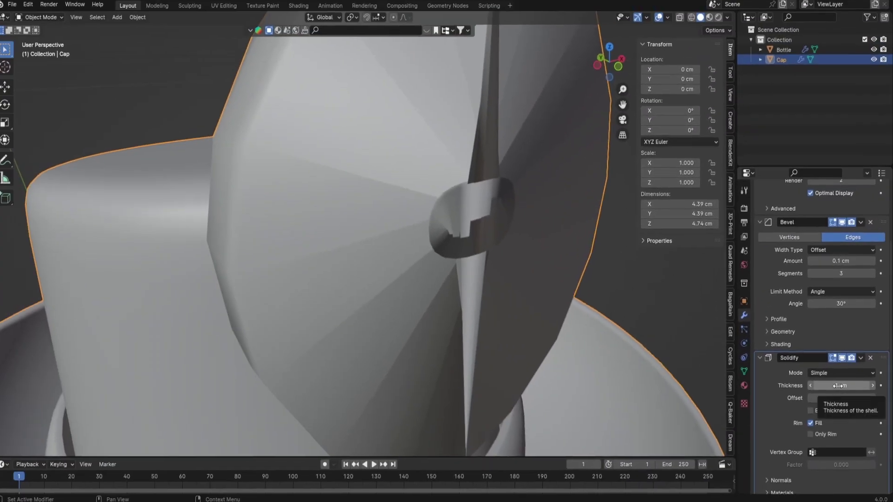
double_click(831, 368)
type("04")
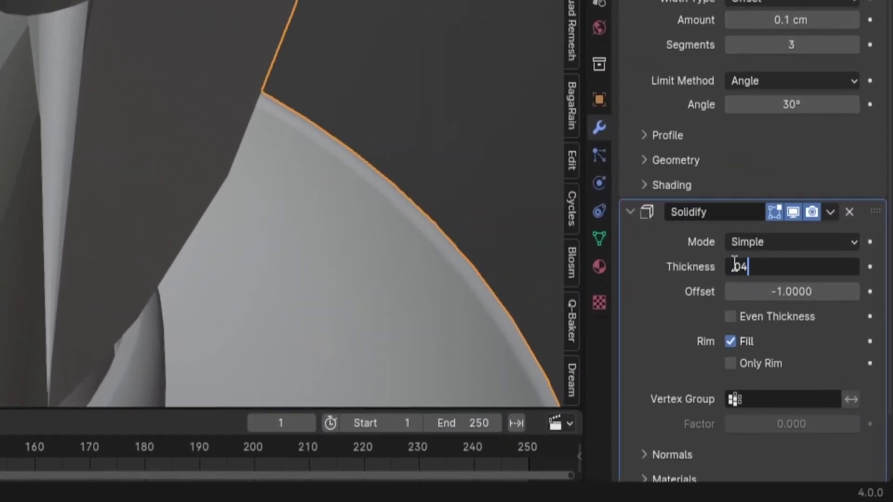
key("Return")
Step: Apply Shade Smooth to the Cap
right_click(106, 2)
left_click(453, 205)
middle_click_drag(492, 237, 391, 233)
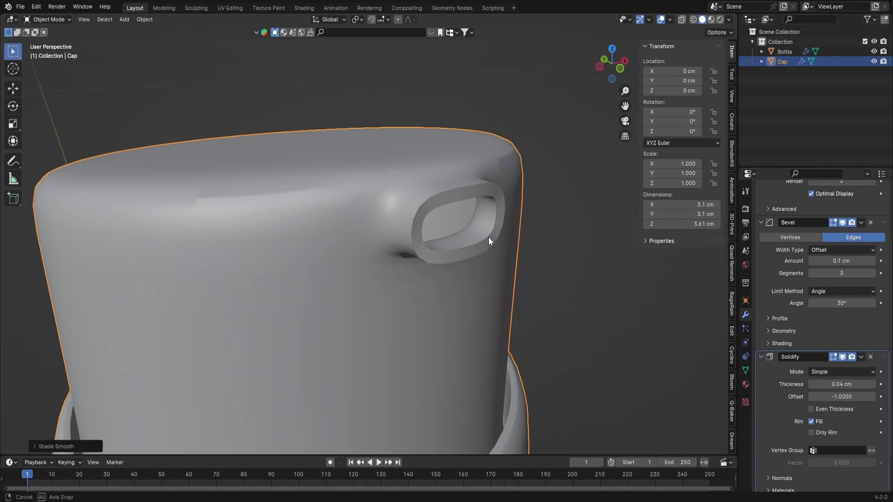
scroll(392, 233, "down", 1)
middle_click_drag(284, 241, 443, 219, "shift")
Step: Expand the rim selection to the whole nozzle in Edit Mode and move it slightly down along Z
key("Tab")
key("ctrl+KP_Add")
middle_click_drag(375, 191, 392, 203, "shift")
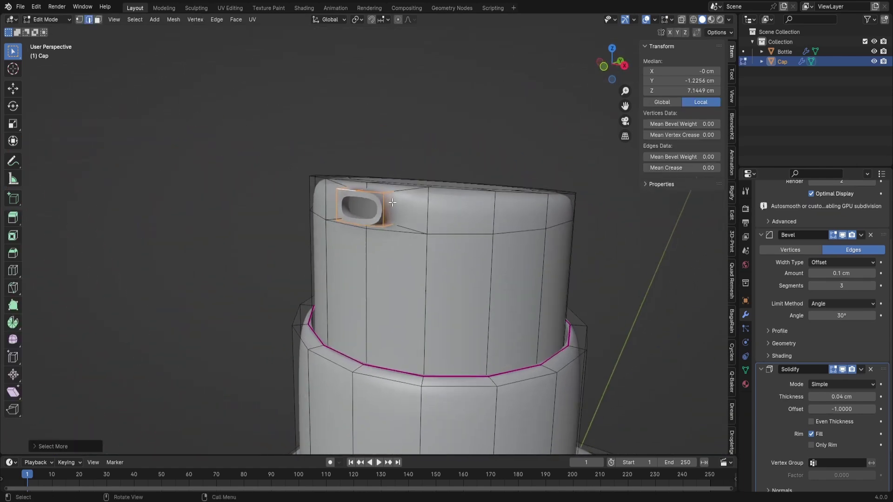
scroll(392, 202, "up", 2)
key("g")
key("z")
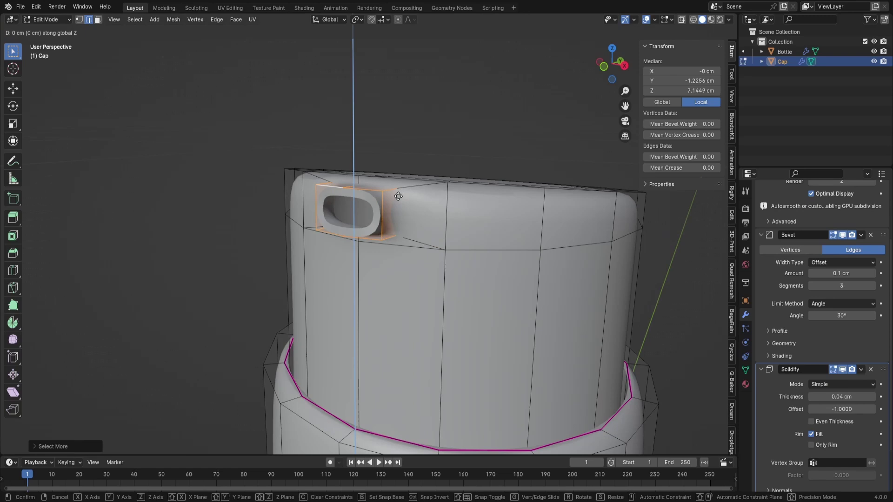
left_click(403, 226)
Step: Lower the upper cylinder's edge loop just below the nozzle by about 0.04 cm
middle_click_drag(404, 226, 411, 236)
left_click(412, 236)
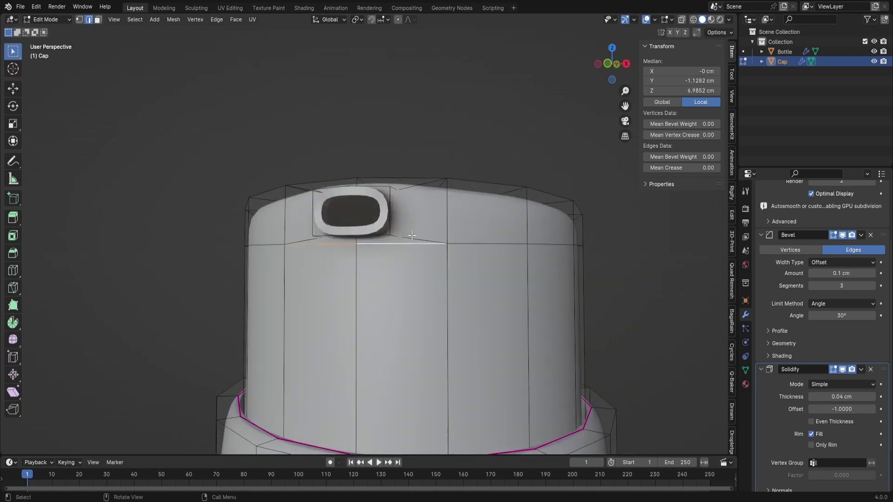
key("g")
key("g")
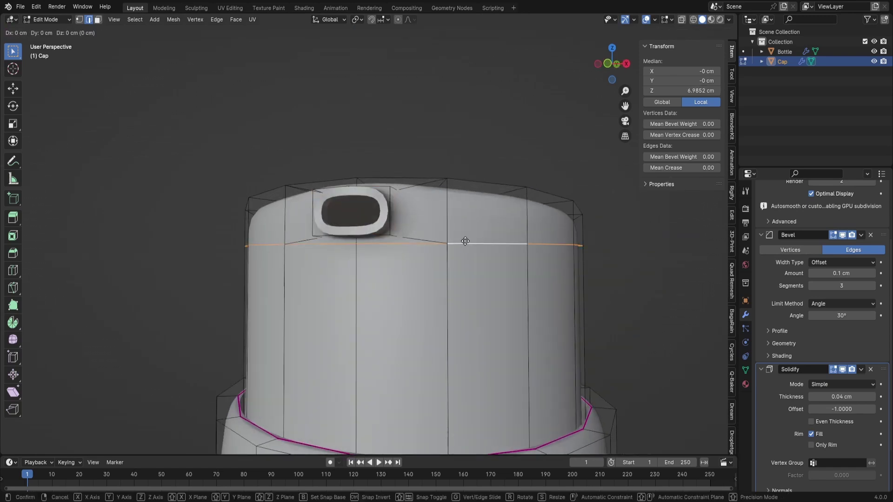
left_click(465, 246)
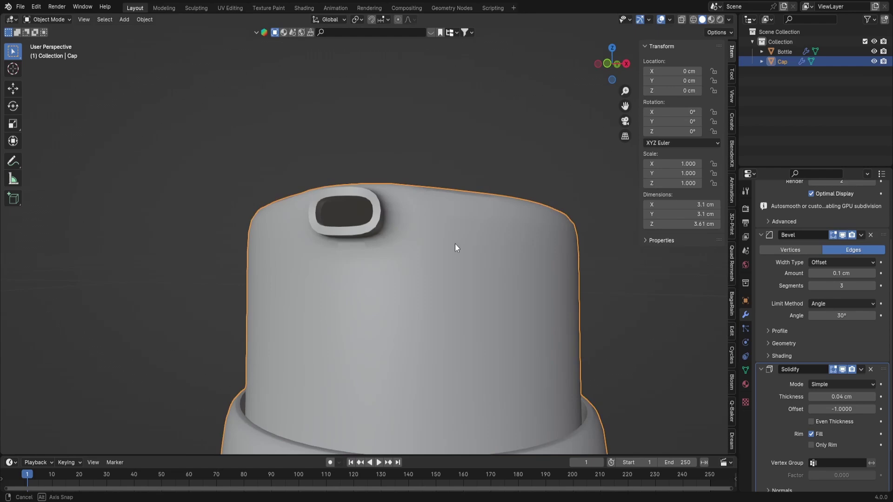
middle_click_drag(455, 243, 427, 233)
scroll(421, 230, "up", 3)
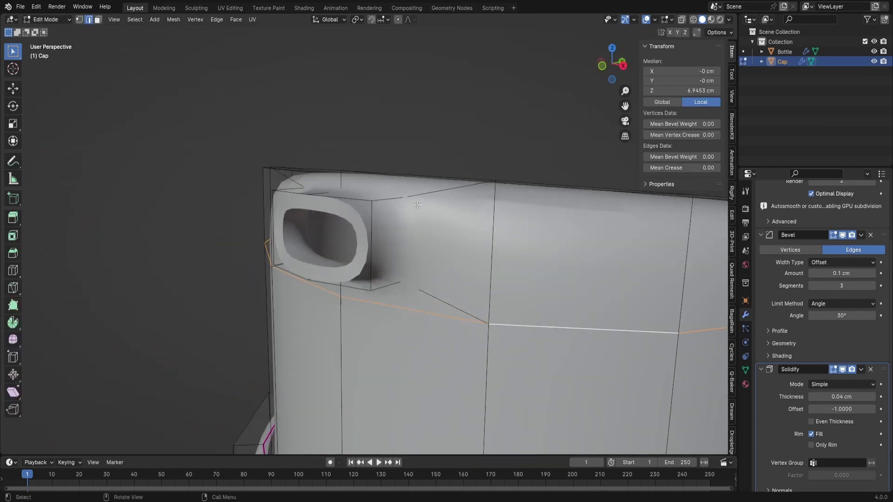
Step: Set the crease to 1 on the edge loop where the nozzle meets the Cap's cylinder
key("1")
scroll(814, 238, "up", 4)
left_click(410, 203)
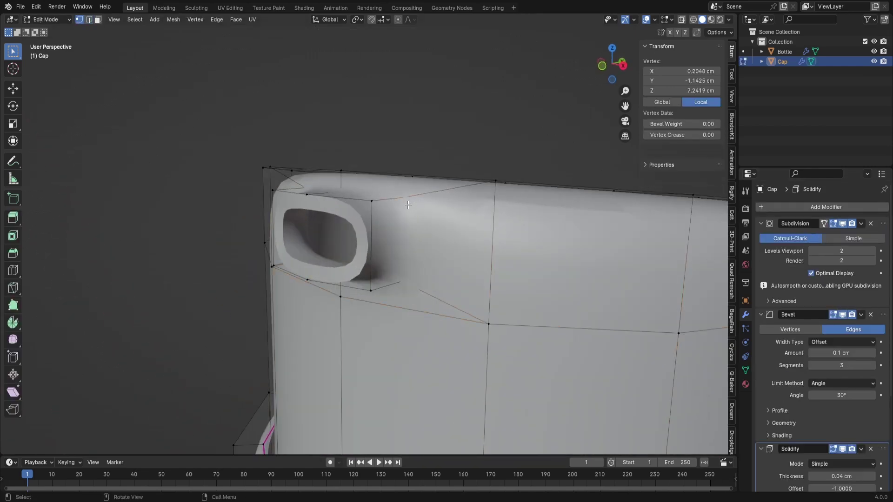
middle_click_drag(410, 205, 319, 228)
key("2")
left_click(386, 212, "alt")
key("shift+e")
type("1")
key("Return")
key("Tab")
key("Tab")
Step: Knife-cut from the nozzle's upper right base corner across the upper band to a vertex on the horizontal loop
scroll(319, 228, "up", 5)
key("1")
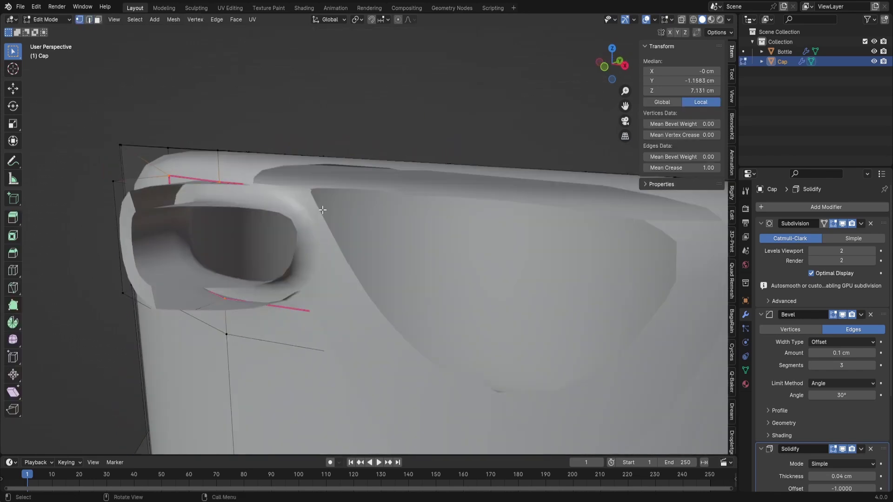
scroll(322, 210, "down", 5)
left_click(325, 205)
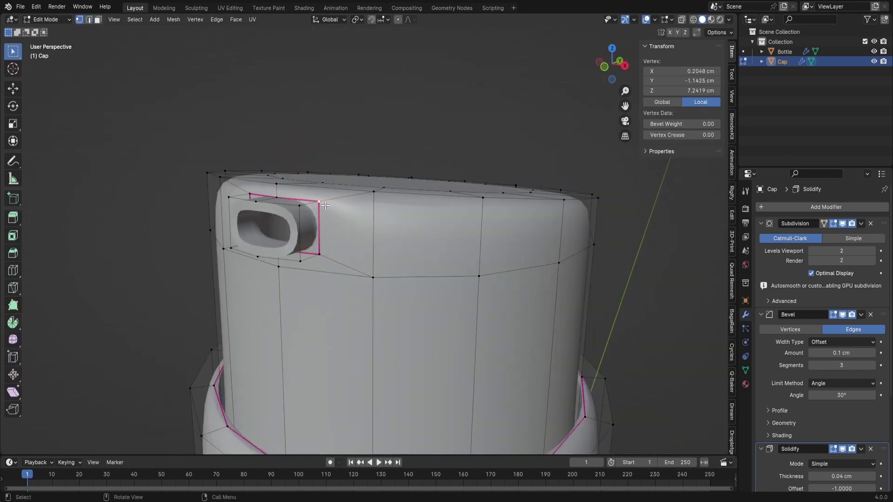
key("k")
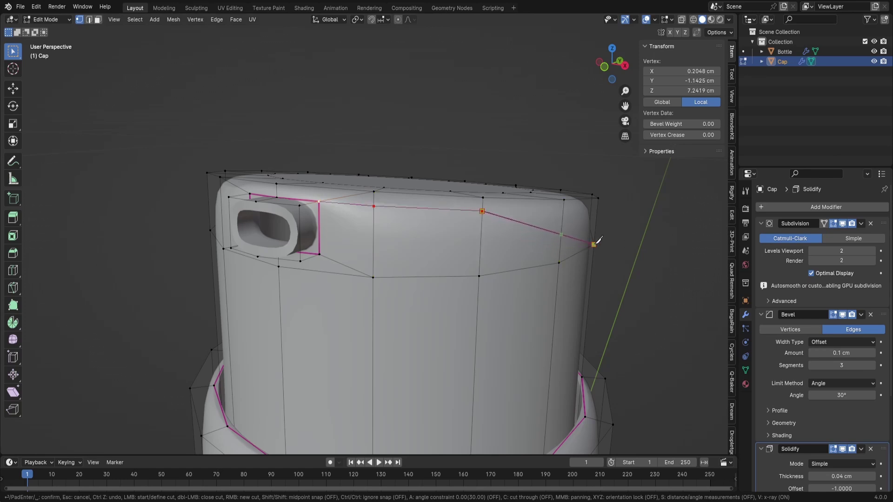
key("Return")
Step: Dissolve the diagonal edge joining the nozzle's upper right base corner to the Cap's top rim
middle_click_drag(622, 235, 644, 247)
key("2")
left_click(393, 202)
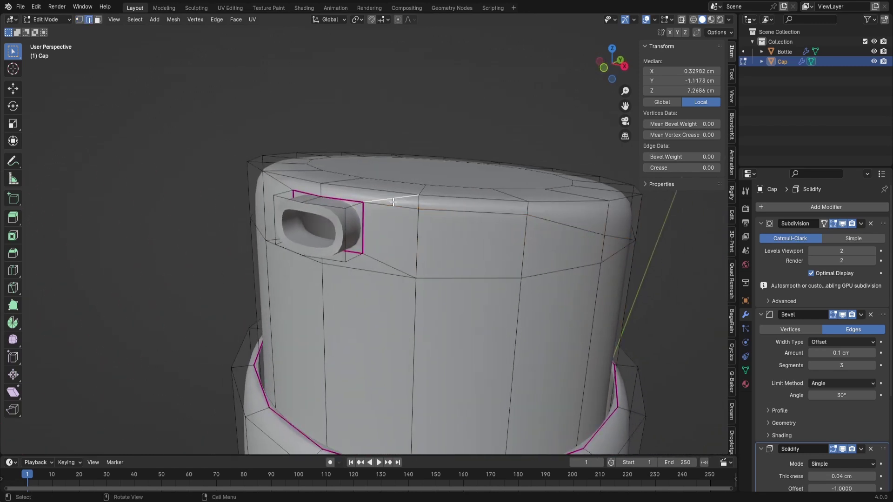
key("x")
left_click(365, 249)
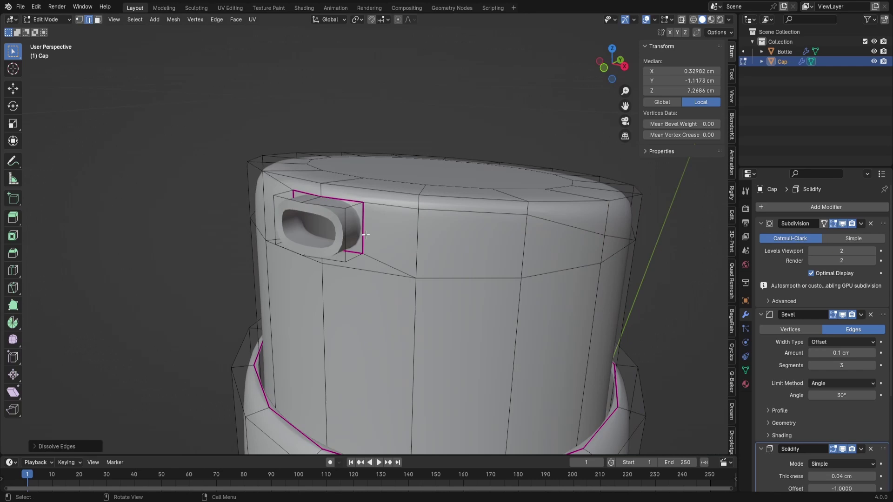
Step: Knife-cut a matching line from the nozzle's upper left base corner across the upper band to the horizontal loop
middle_click_drag(365, 249, 461, 218)
key("1")
left_click(396, 217)
key("k")
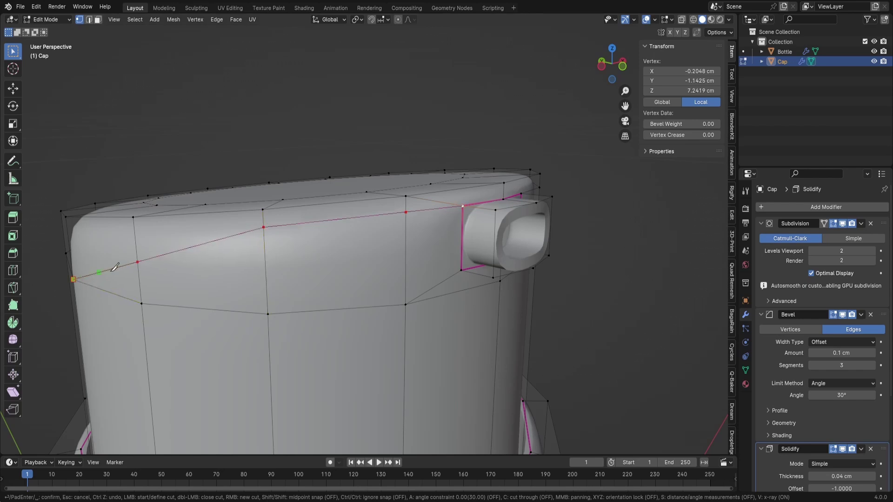
key("Return")
Step: Dissolve the diagonal edge joining the nozzle's upper left base corner to the top rim and check the smoothed Cap
key("2")
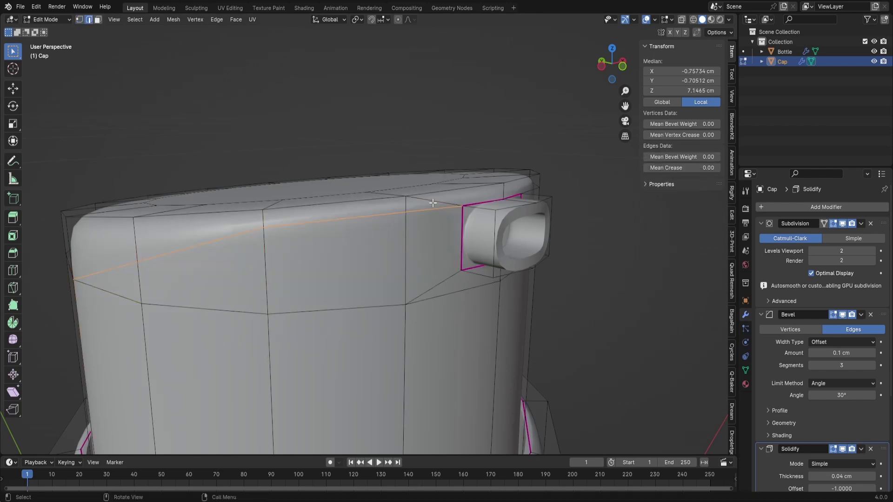
key("x")
left_click(433, 202)
middle_click_drag(430, 205, 377, 197)
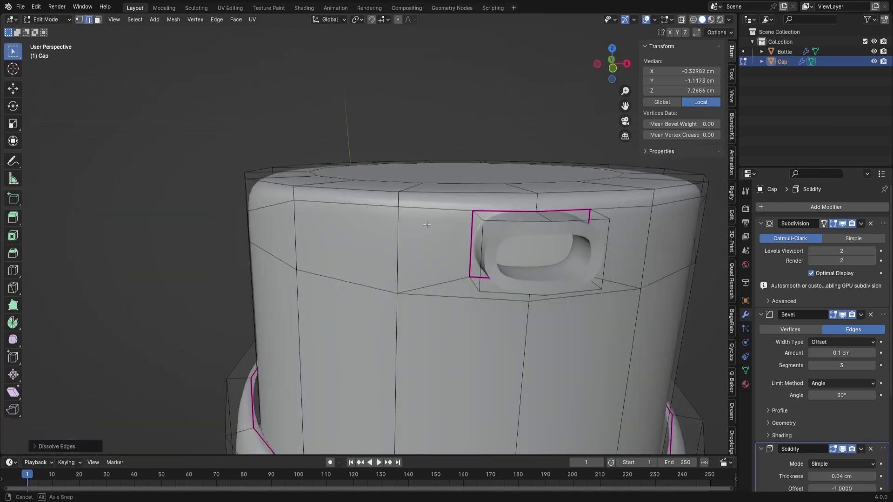
key("Tab")
scroll(423, 225, "down", 3)
scroll(377, 197, "up", 5)
key("Tab")
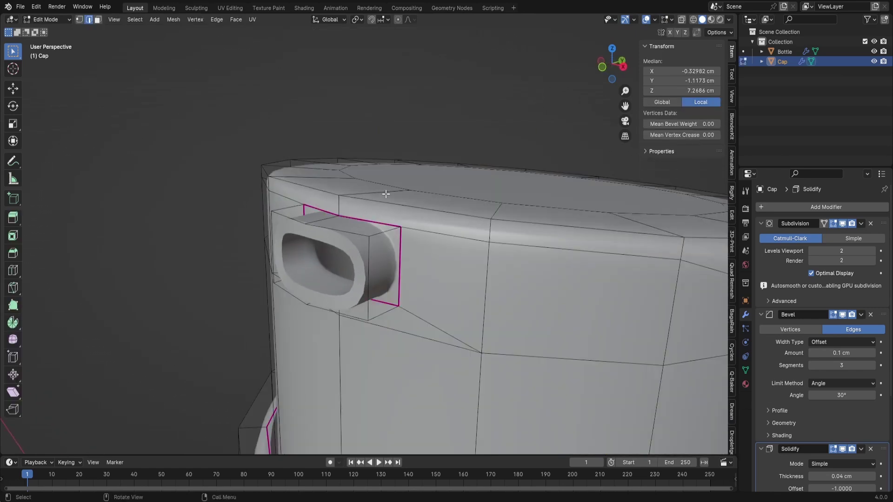
Step: Select the Cap's top face, expand the selection to its surrounding ring and move it slightly along Z
left_click(458, 184)
key("3")
left_click(458, 185)
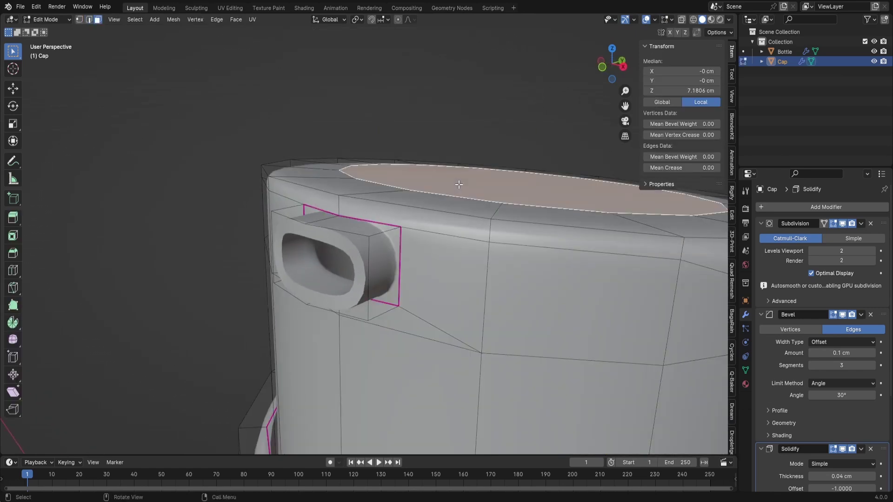
key("ctrl+KP_Add")
middle_click_drag(458, 185, 501, 191)
key("g")
key("z")
left_click(471, 197)
key("Tab")
scroll(471, 196, "down", 3)
key("Tab")
key("Tab")
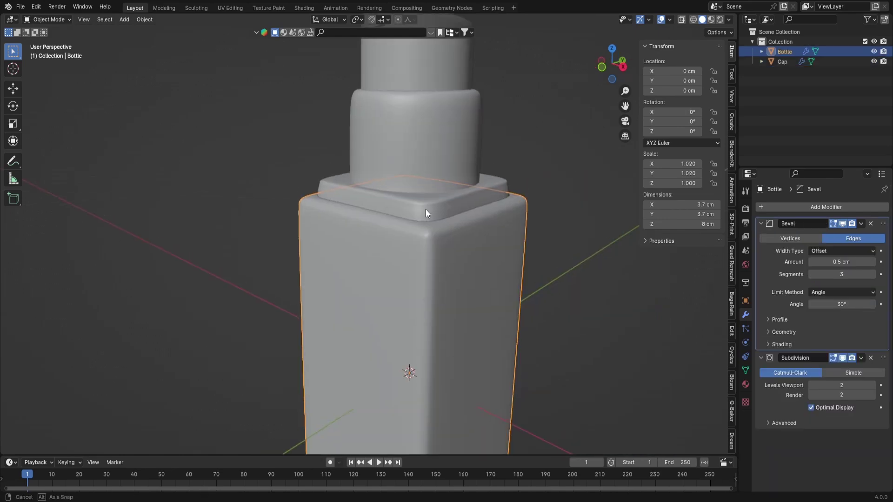
Step: Add a Solidify modifier to the Bottle
middle_click_drag(425, 210, 436, 272)
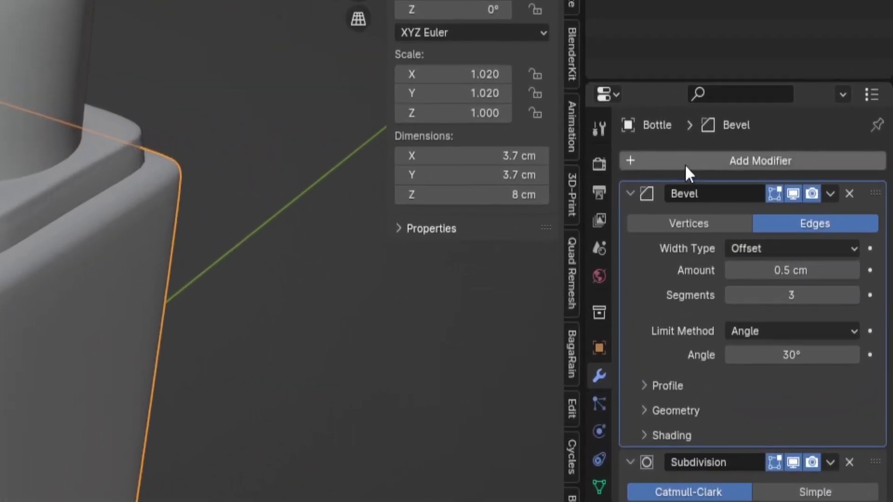
left_click(788, 210)
left_click(685, 164)
type("sol")
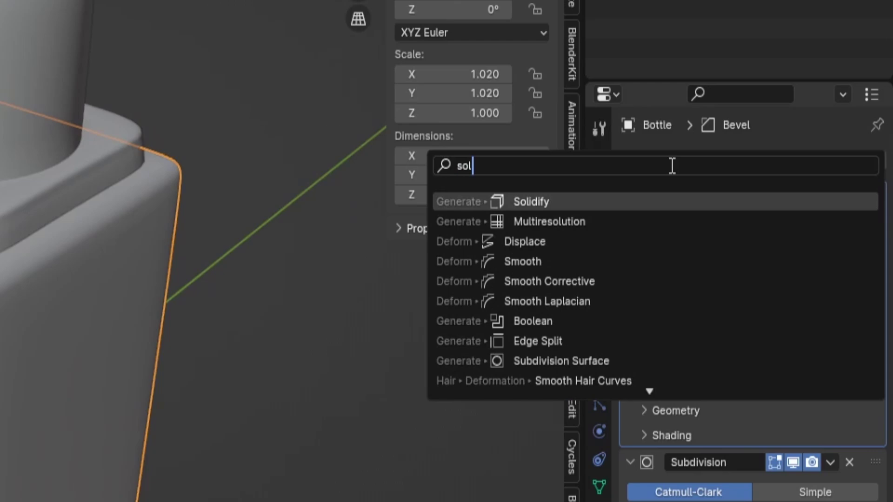
key("Return")
scroll(115, 161, "down", 4)
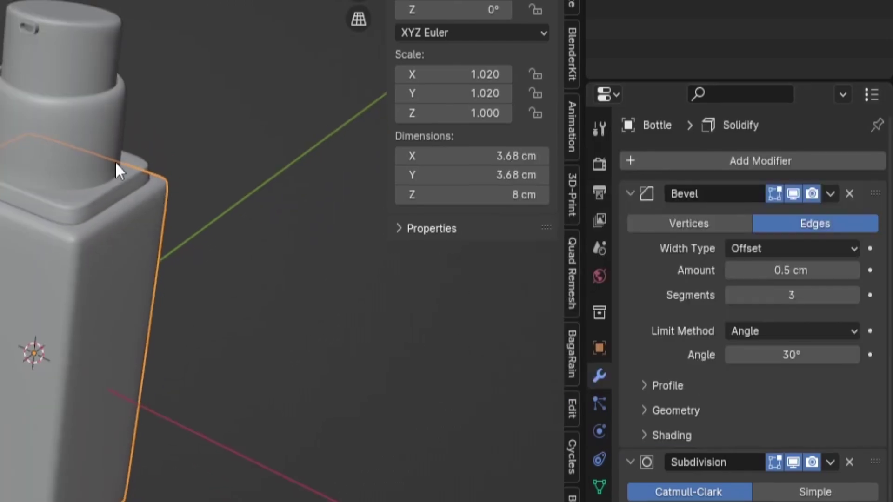
middle_click_drag(115, 161, 37, 90)
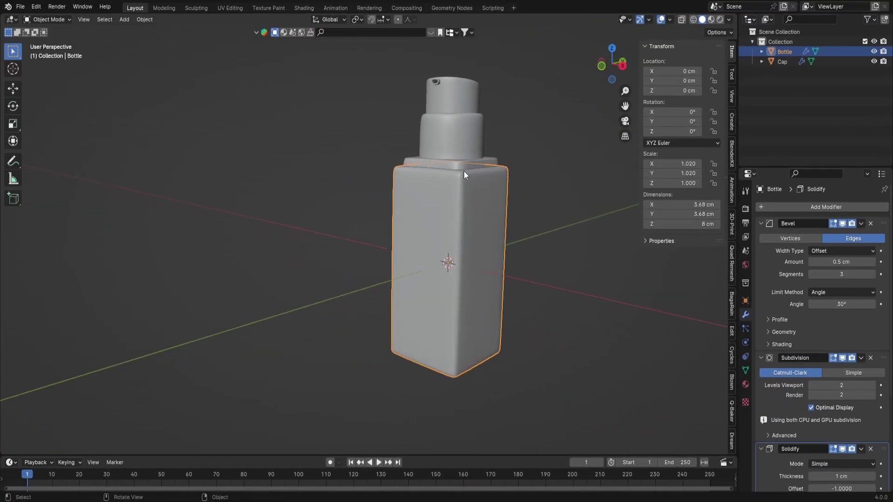
scroll(464, 172, "up", 2)
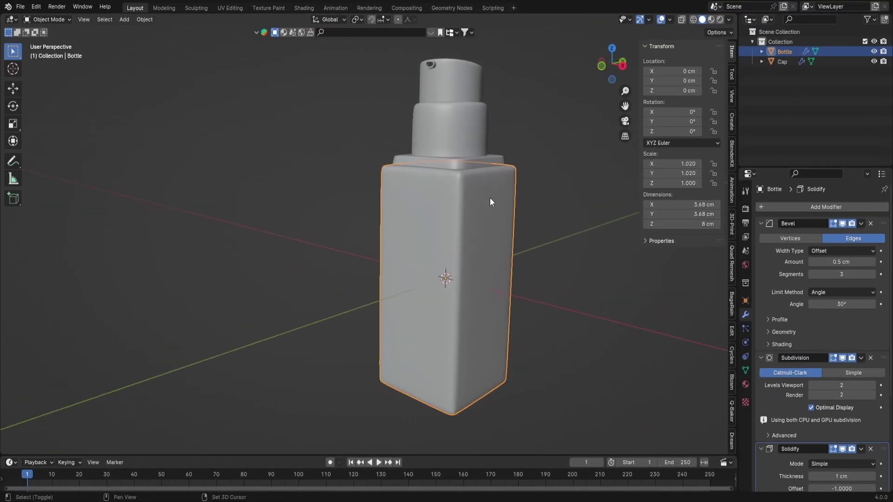
Step: Place the Bottle's Solidify modifier between Bevel and Subdivision, set its thickness to 0.2 cm and inspect the wall in see-through view
left_click_drag(885, 449, 877, 350)
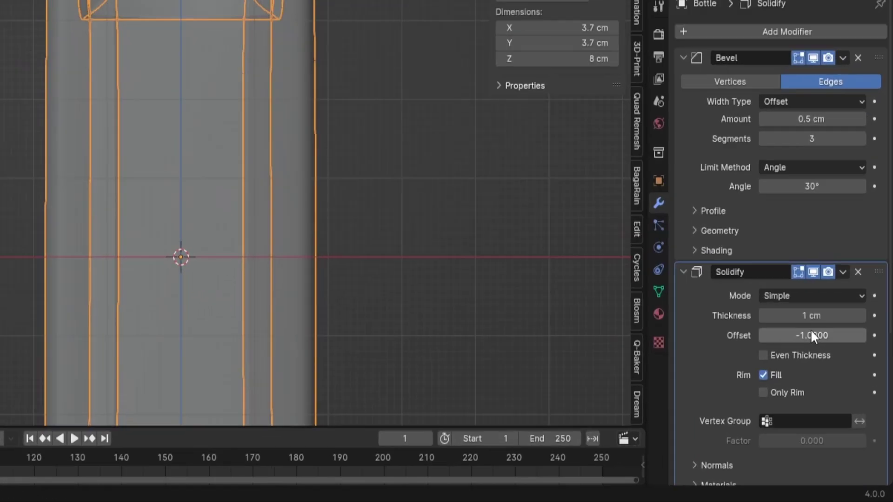
left_click(811, 319)
type("0.2")
key("Return")
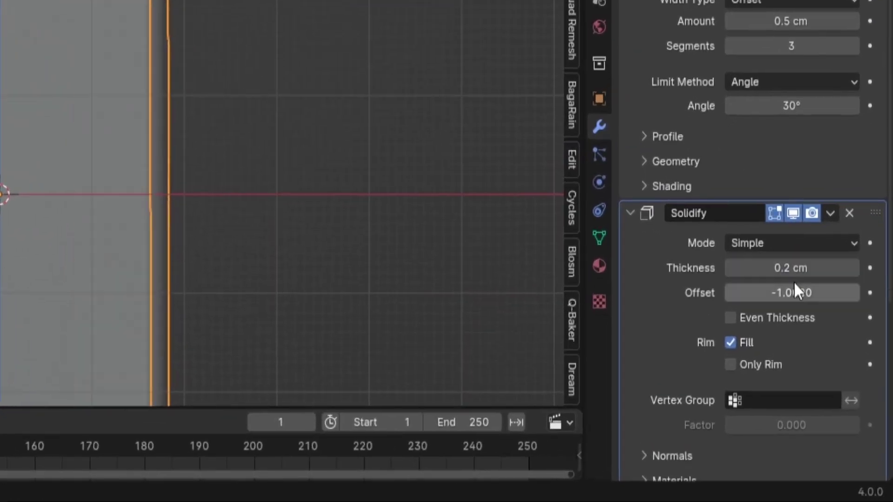
scroll(242, 71, "up", 5)
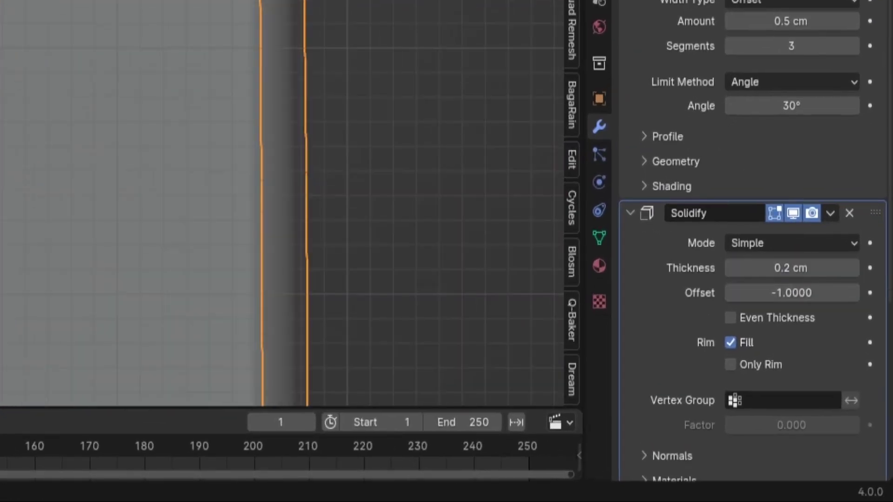
scroll(279, 200, "up", 4)
scroll(443, 152, "down", 4)
middle_click_drag(409, 152, 443, 152)
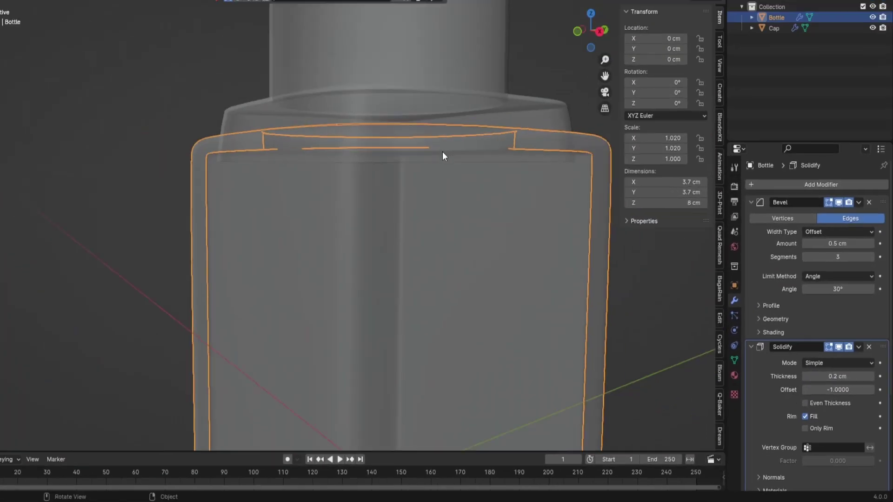
scroll(443, 152, "down", 4)
middle_click_drag(480, 181, 493, 209)
Step: Select the Cap, switch the viewport to rendered shading and hide the transform sidebar
left_click(487, 185)
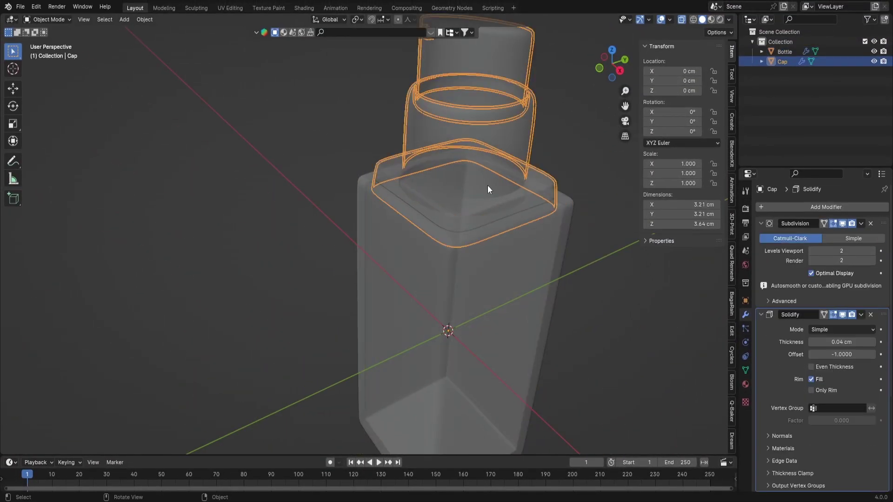
left_click(694, 19)
left_click(701, 19)
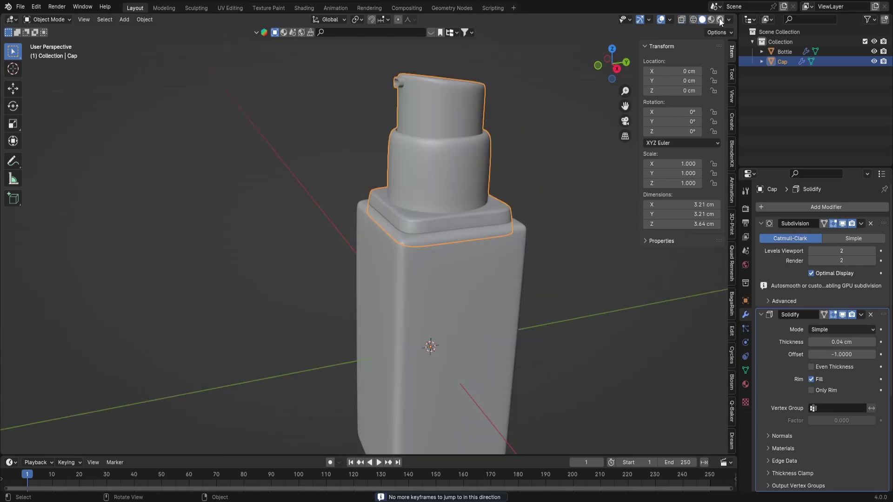
left_click(719, 19)
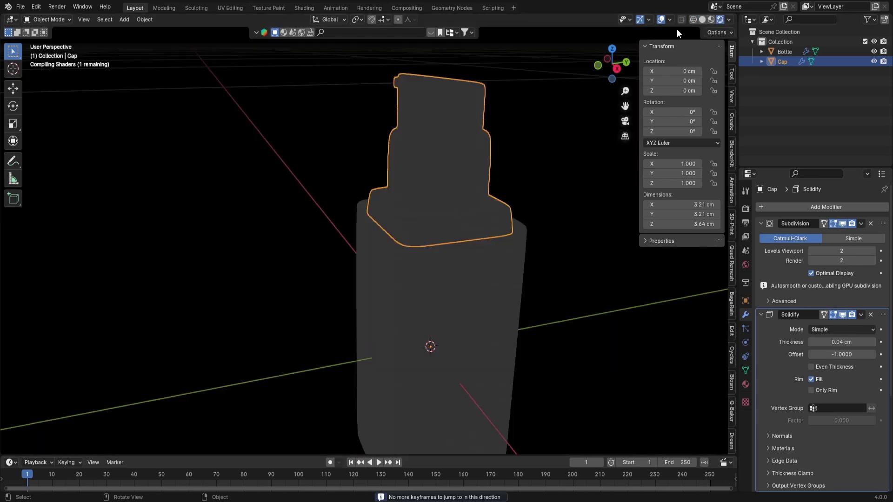
mouse_move(349, 196)
middle_mouse_down()
mouse_move(422, 229)
mouse_move(407, 214)
middle_mouse_up()
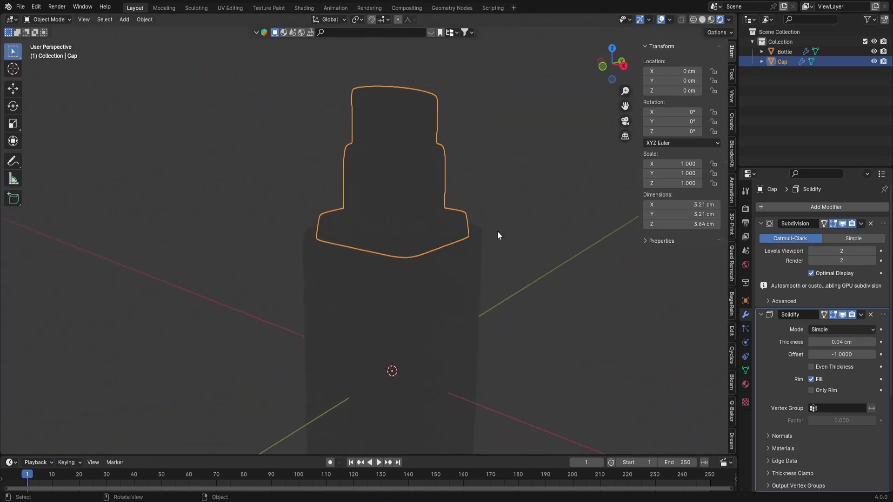
key("n")
Step: Set the render engine to Cycles with GPU Compute as the device
left_click(746, 208)
left_click(851, 207)
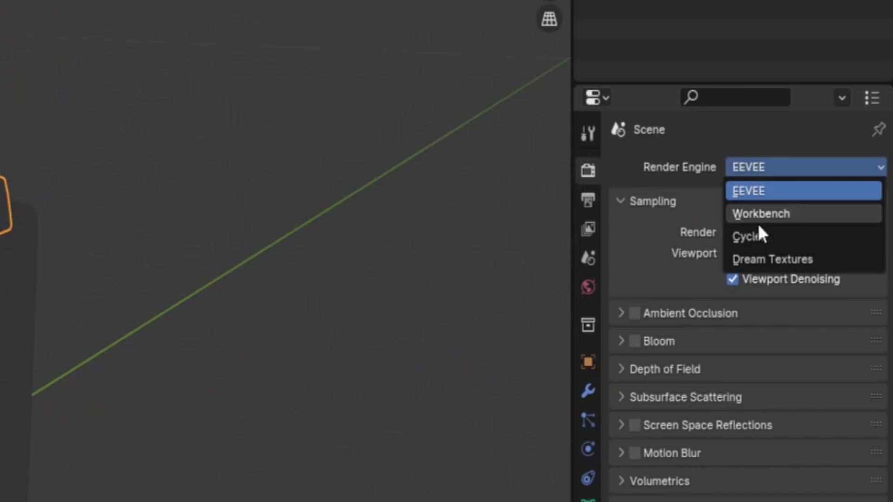
left_click(749, 236)
left_click(750, 212)
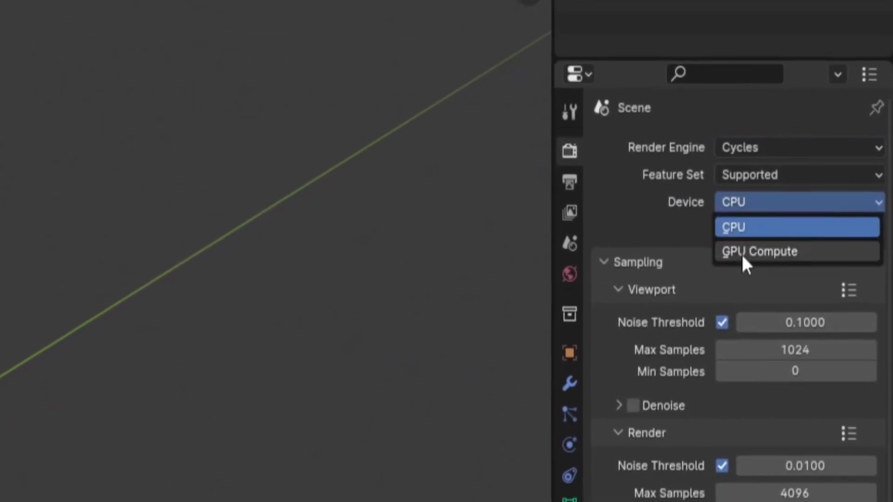
left_click(742, 251)
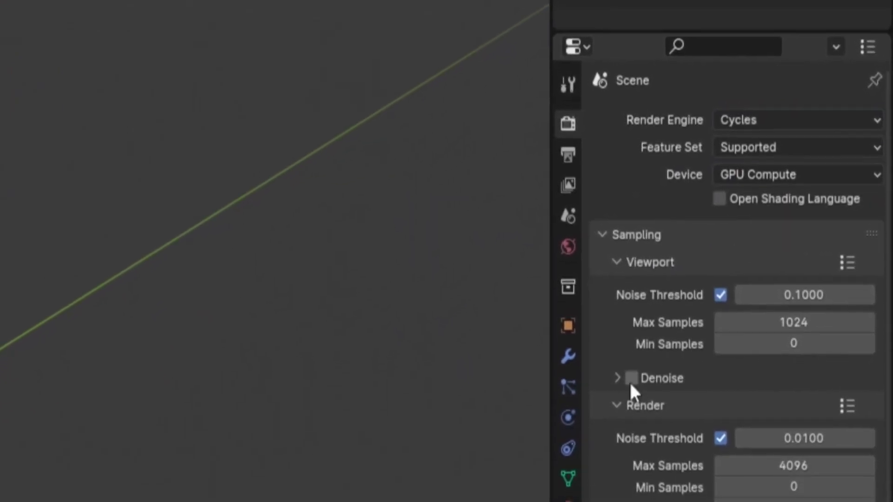
Step: Enable viewport denoising and set the maximum samples to 100 for the viewport and 120 for the render
left_click(631, 378)
left_click(776, 324)
type("100")
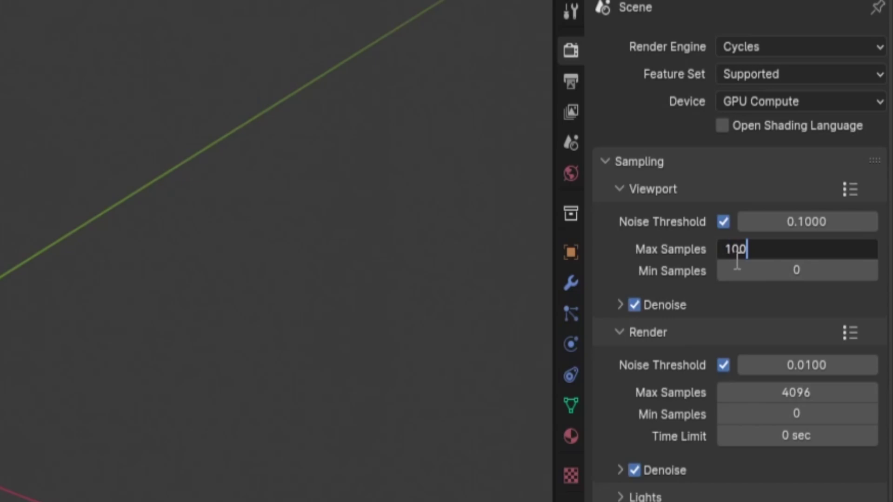
key("Return")
left_click(748, 394)
type("120")
key("Return")
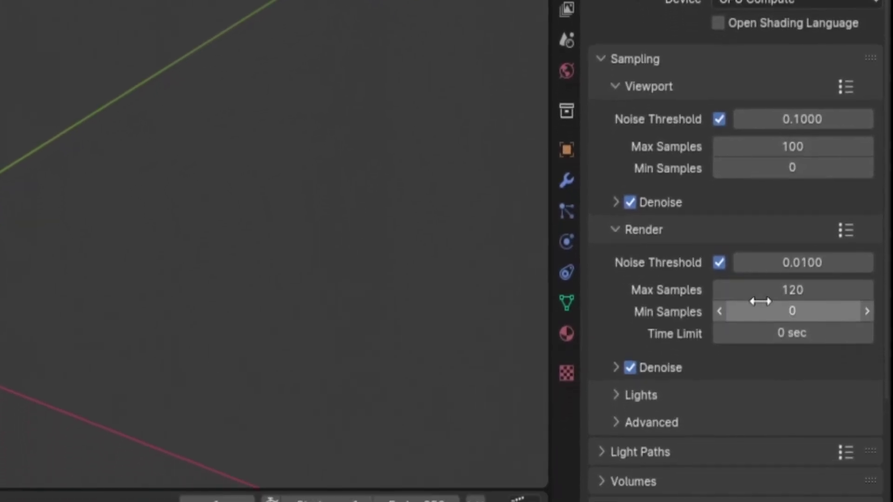
Step: Enable a transparent film background for the render
scroll(609, 317, "down", 8)
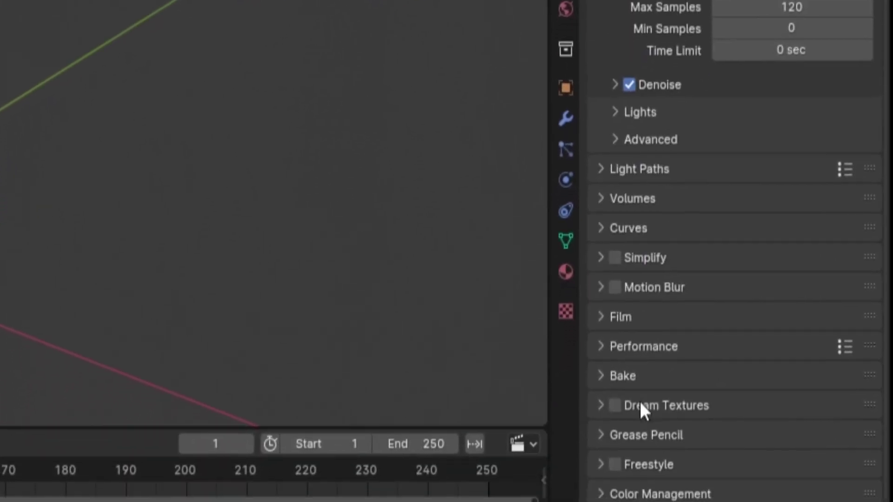
left_click(618, 317)
left_click(630, 231)
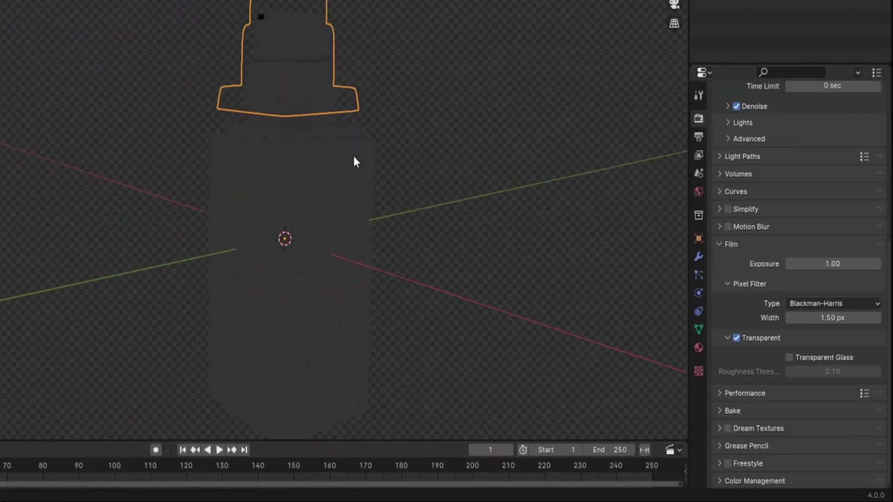
Step: Select the Bottle and Cap and move them into a new collection named Serum
middle_click_drag(353, 157, 321, 163)
scroll(335, 149, "down", 3)
key("a")
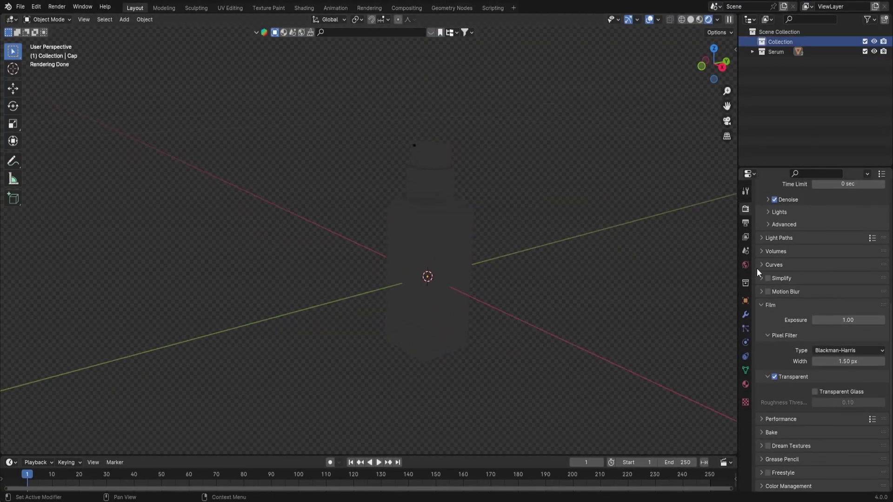
Step: Light the world with an Environment Texture that uses artist_workshop_1k.hdr as the background color
left_click(746, 265)
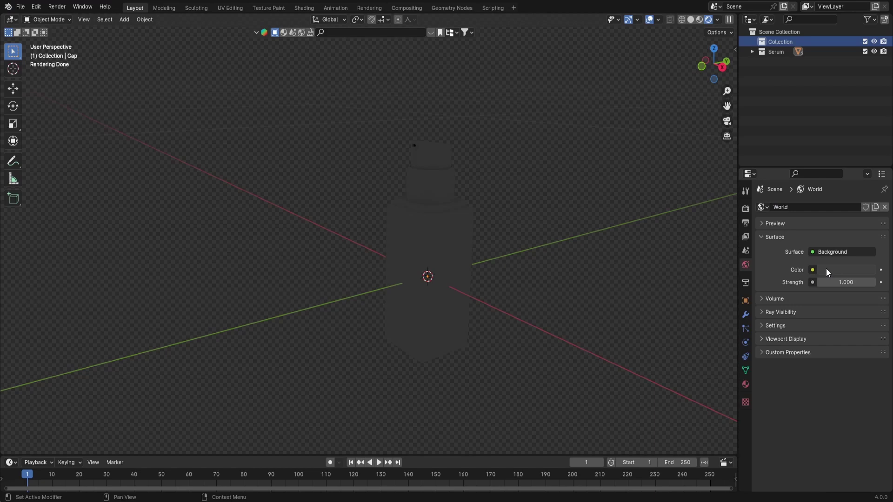
left_click(813, 270)
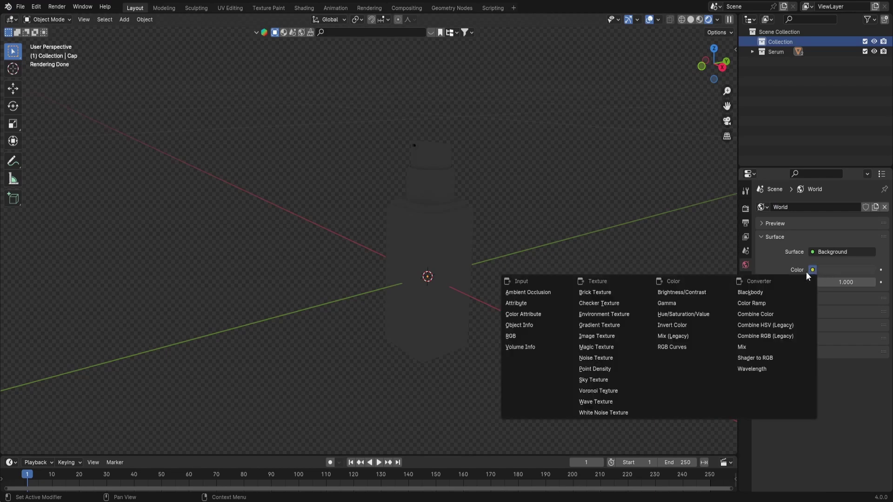
left_click(629, 312)
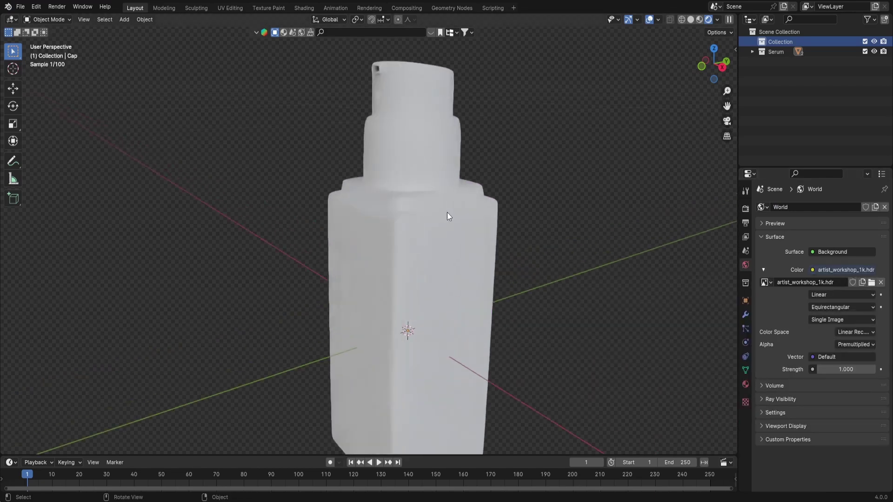
scroll(446, 209, "down", 3)
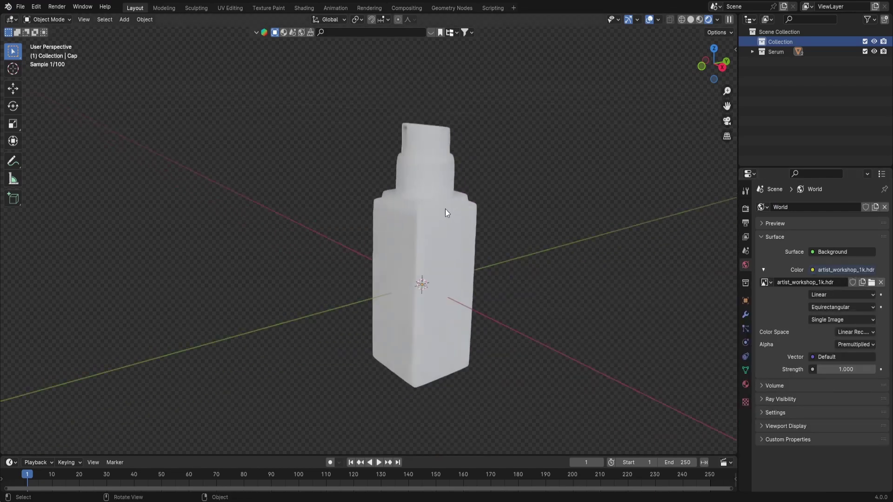
mouse_move(445, 208)
middle_mouse_down()
mouse_move(568, 204)
mouse_move(561, 155)
mouse_move(447, 219)
middle_mouse_up()
Step: Add a plane and lower it along Z to the bottle's base as the ground
left_click(443, 221)
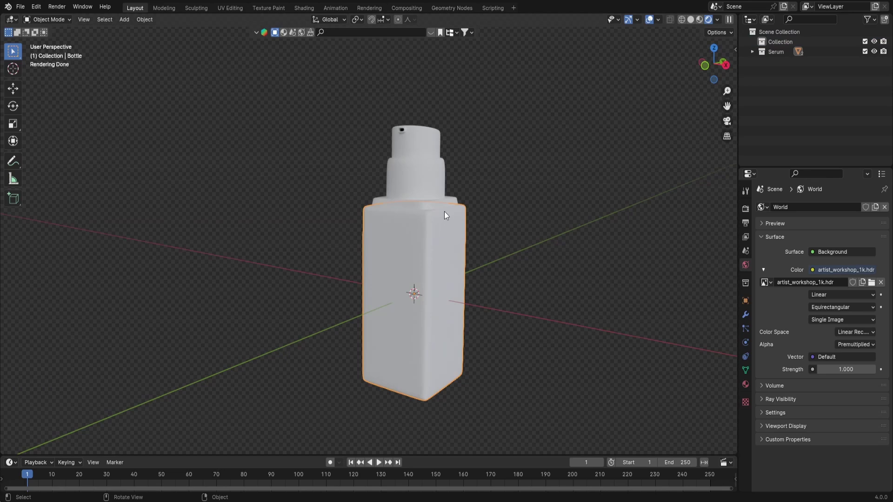
middle_click_drag(436, 211, 450, 219)
key("shift+a")
mouse_move(450, 219)
left_click(488, 220)
key("g")
key("z")
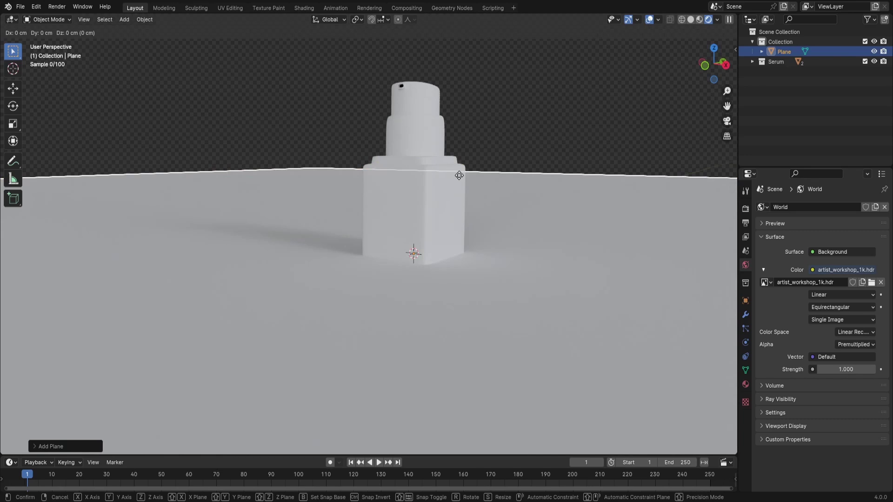
left_click(490, 356)
Step: Rename the collection containing the plane to Scene
key("m")
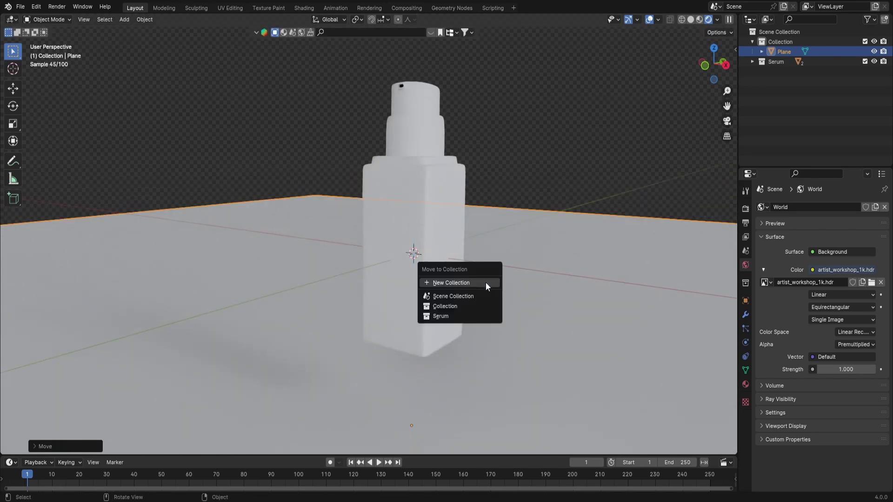
left_click(479, 282)
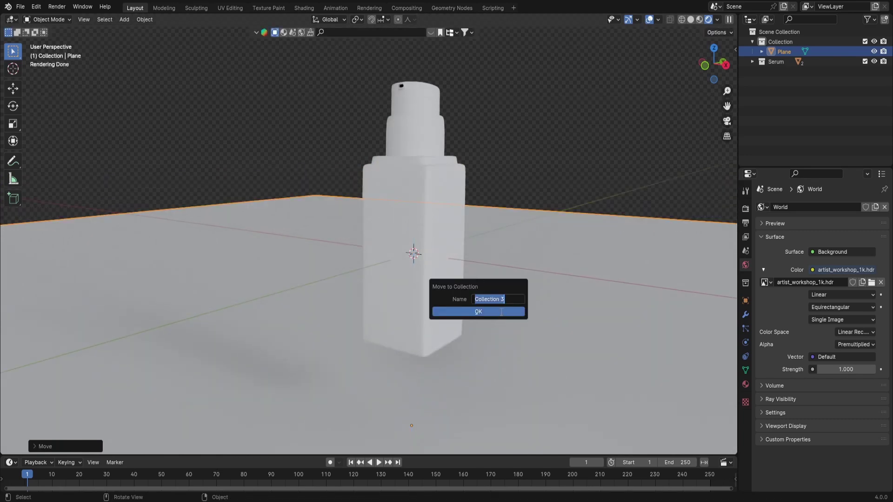
double_click(780, 42)
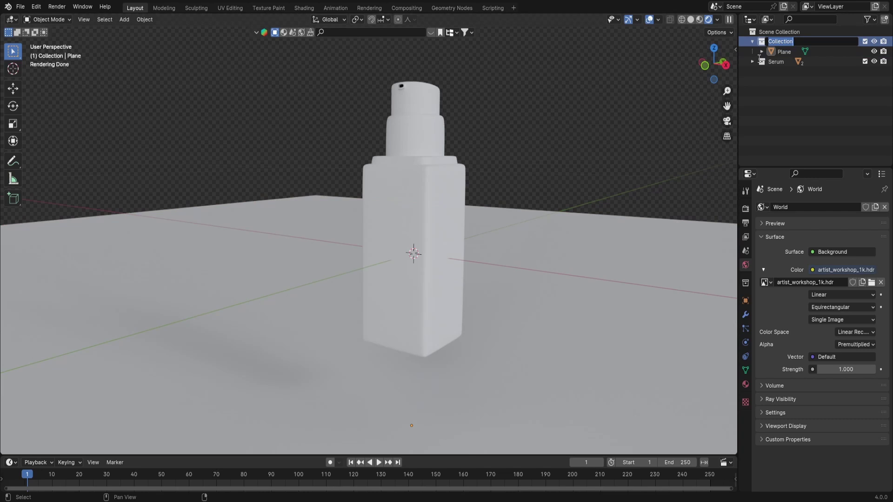
type("Scene")
key("Return")
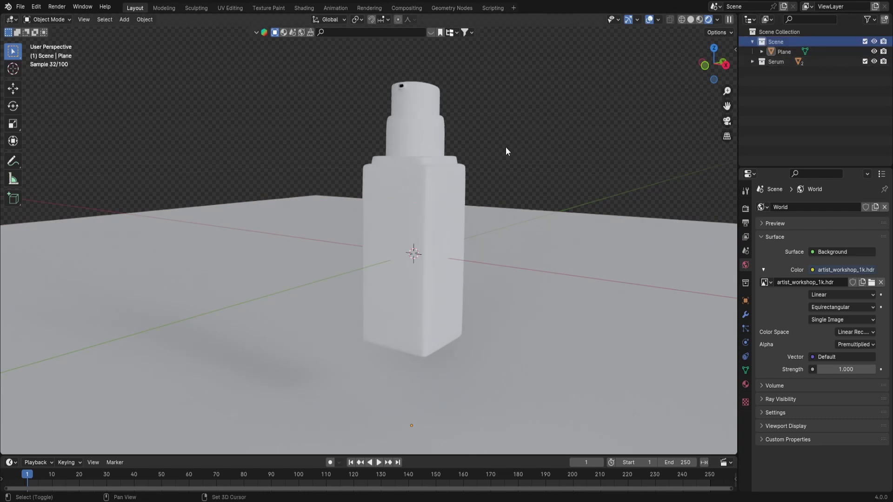
Step: Add a camera to the Scene collection
left_click(432, 185)
key("shift+a")
mouse_move(440, 185)
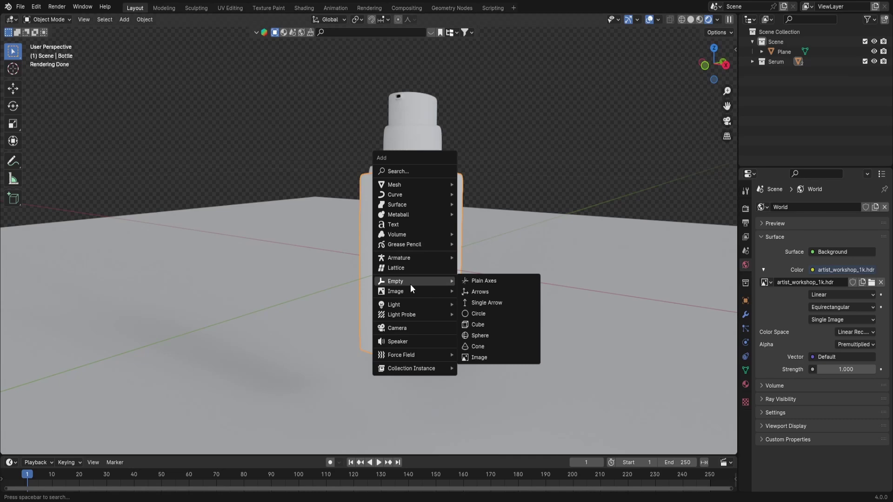
left_click(414, 327)
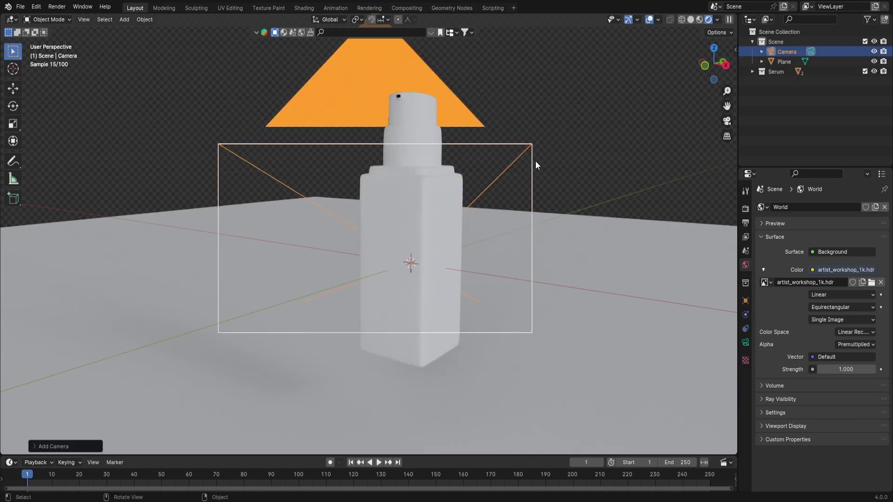
Step: Clear the camera's rotation and rotate it 90° about X so it stands level with the bottle
key("alt+r")
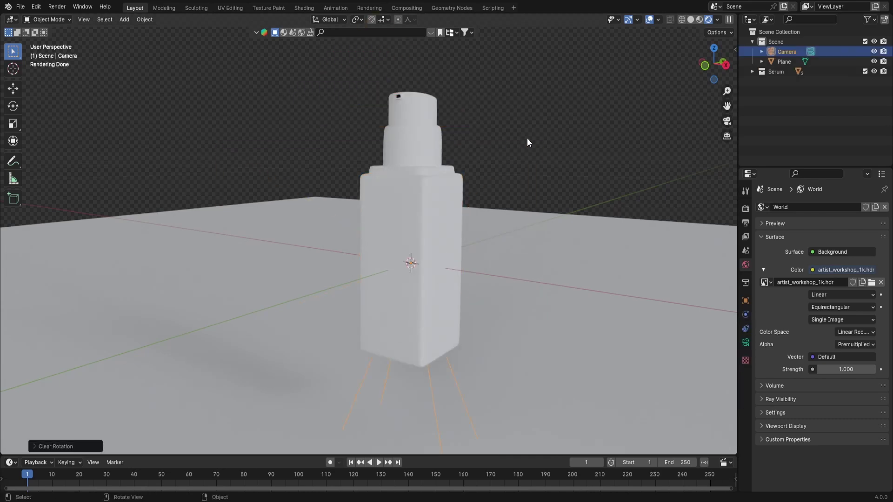
middle_click_drag(527, 138, 434, 247)
scroll(418, 253, "up", 3)
type("r")
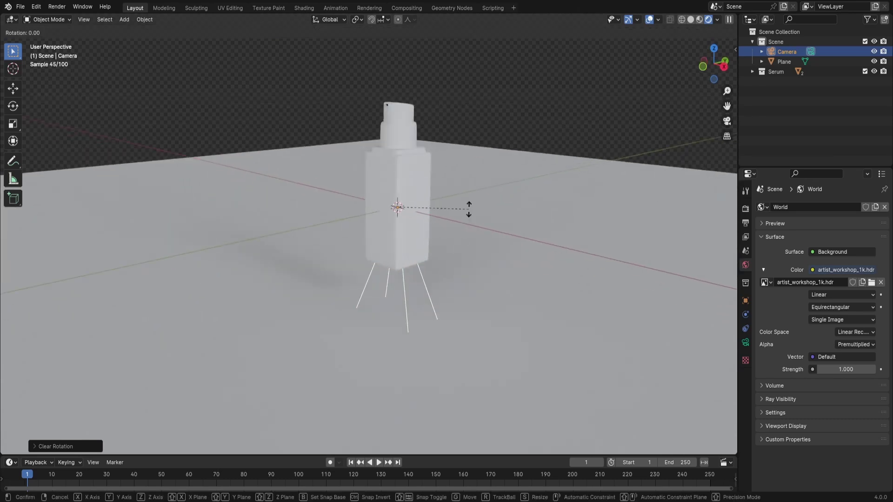
type("x90")
key("Return")
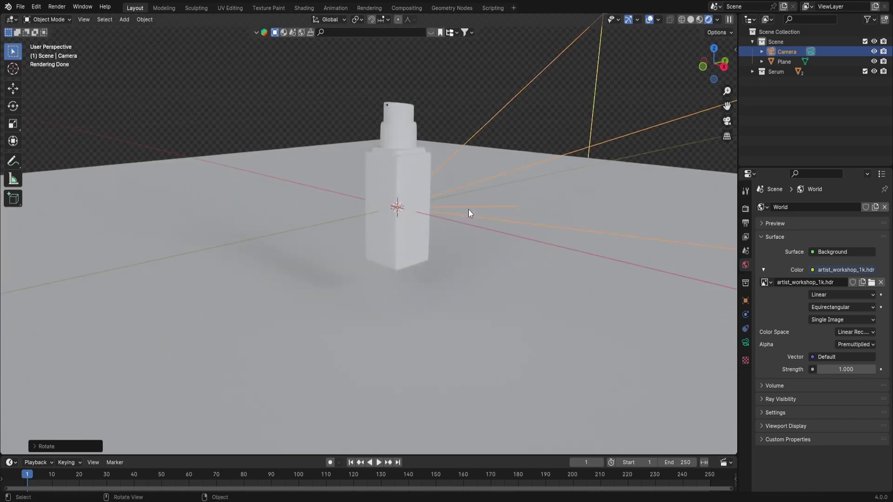
Step: Set the camera's focal length to 85 mm and its passepartout opacity to 0.99
left_click(745, 342)
type("8")
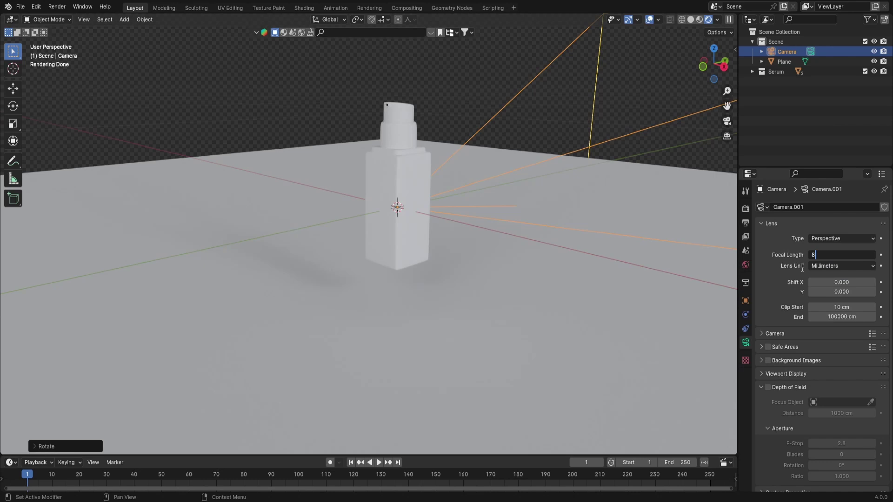
type("5")
key("Return")
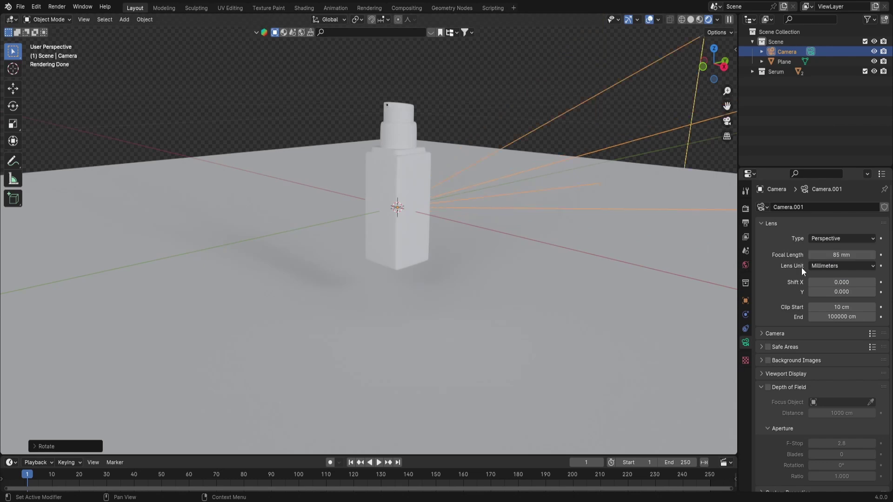
left_click(782, 374)
scroll(817, 378, "down", 5)
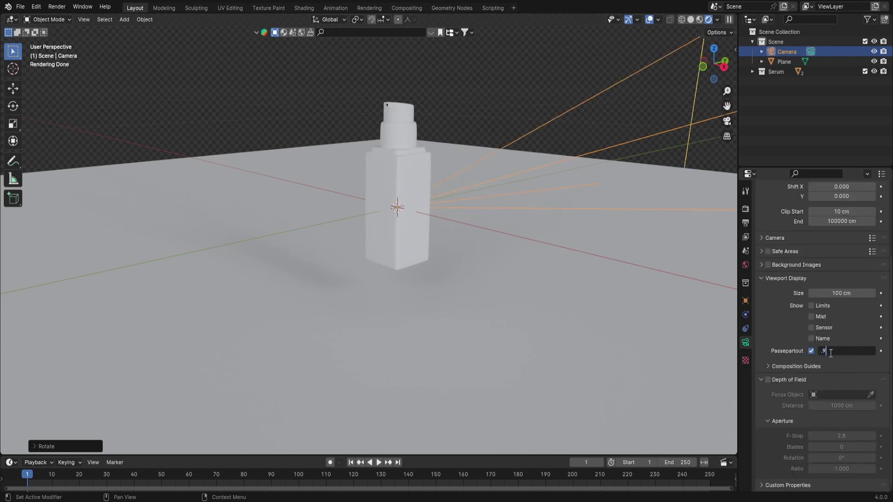
Step: Look through the camera and pull it back along its local Z until the bottle's body is in frame
key("KP_0")
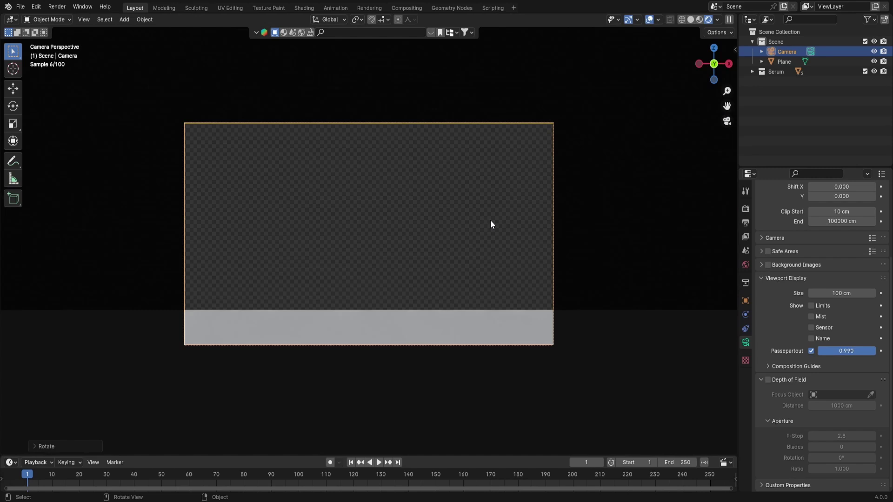
key("g")
key("z")
key("z")
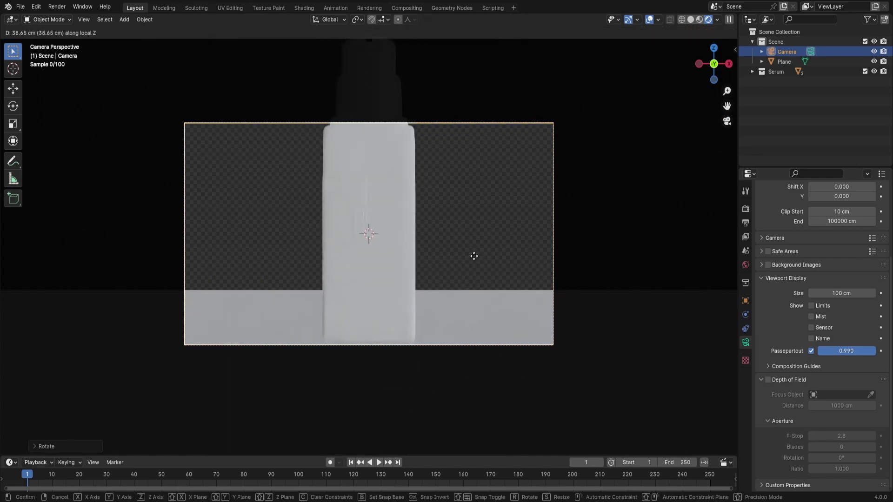
left_click(474, 262)
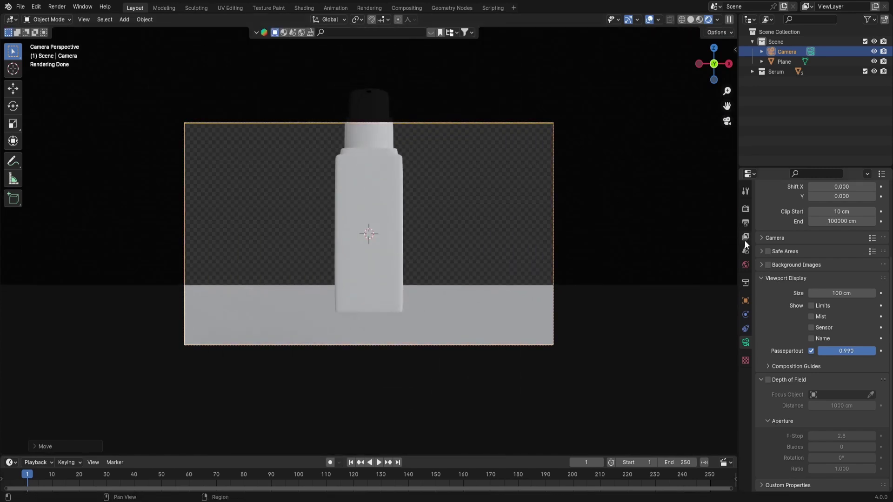
Step: Change the output resolution so the camera frame has a portrait format
left_click(745, 214)
scroll(791, 242, "up", 5)
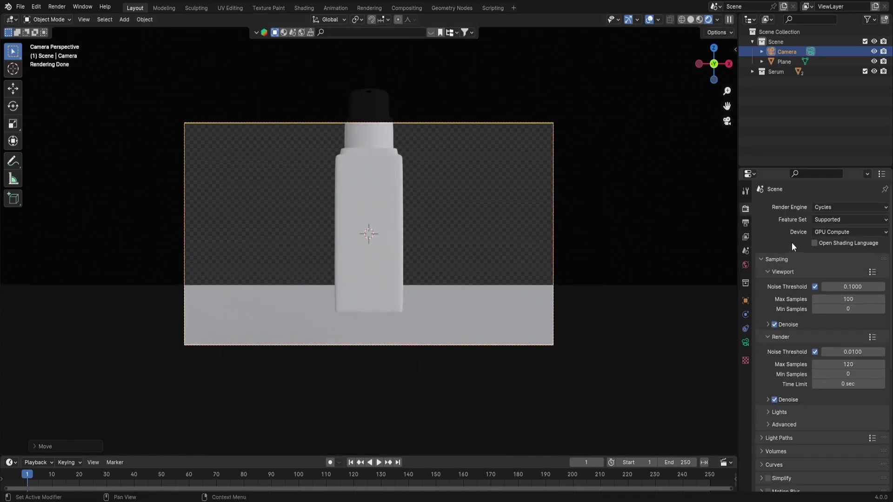
left_click(744, 224)
left_click(872, 205)
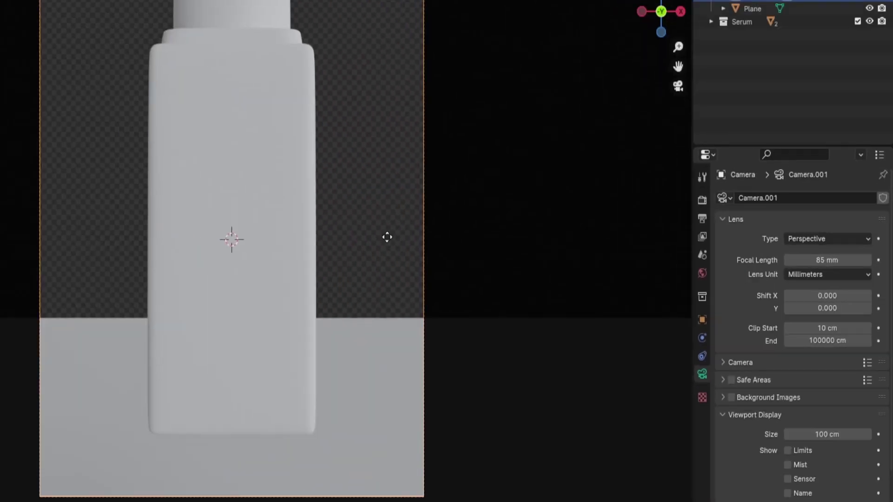
Step: Raise the camera along Z so the whole cap and the upper bottle body fit inside the frame
key("z")
left_click(390, 229)
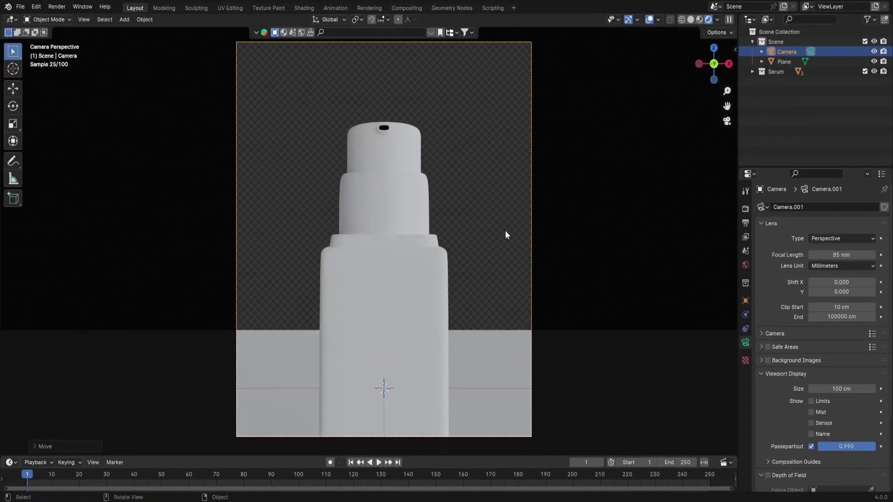
key("g")
key("Escape")
Step: Use the 3D cursor as the pivot point and rotate the camera about 25° around the global Z axis
key("period")
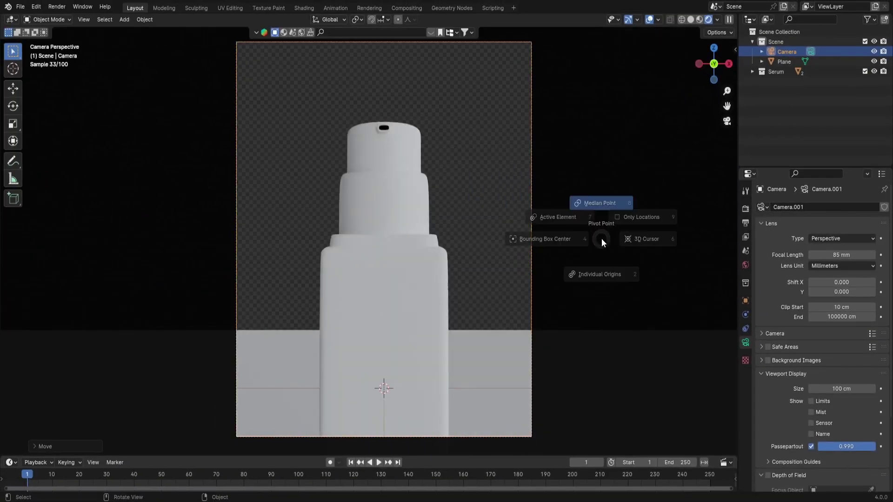
left_click(666, 242)
key("r")
key("z")
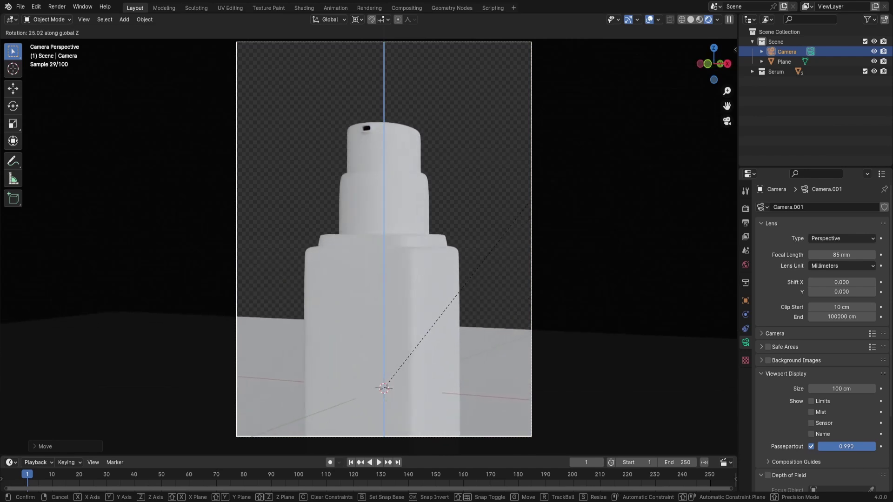
key("Return")
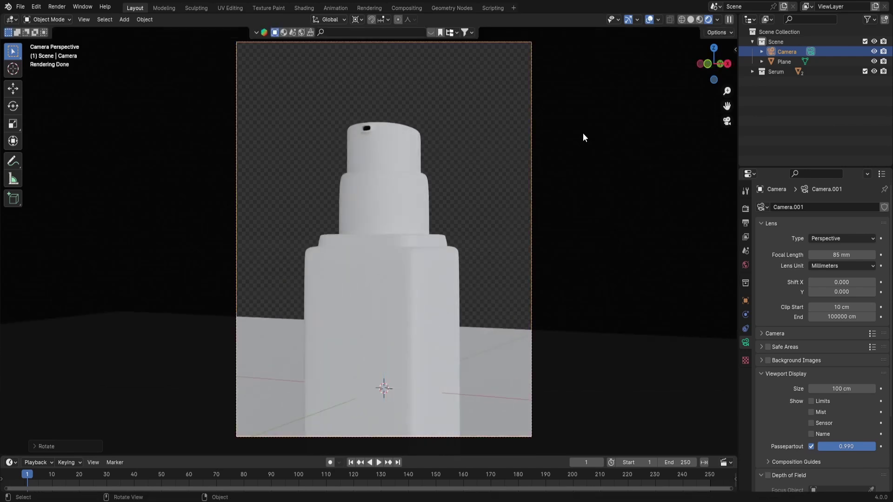
Step: Rotate the camera 12° about its local X axis to get a low angle on the bottle
key("r")
key("x")
key("x")
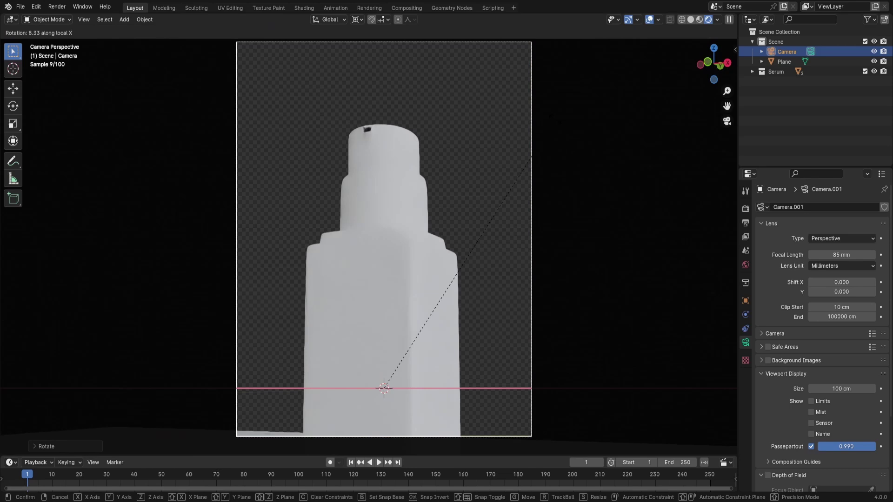
type("10")
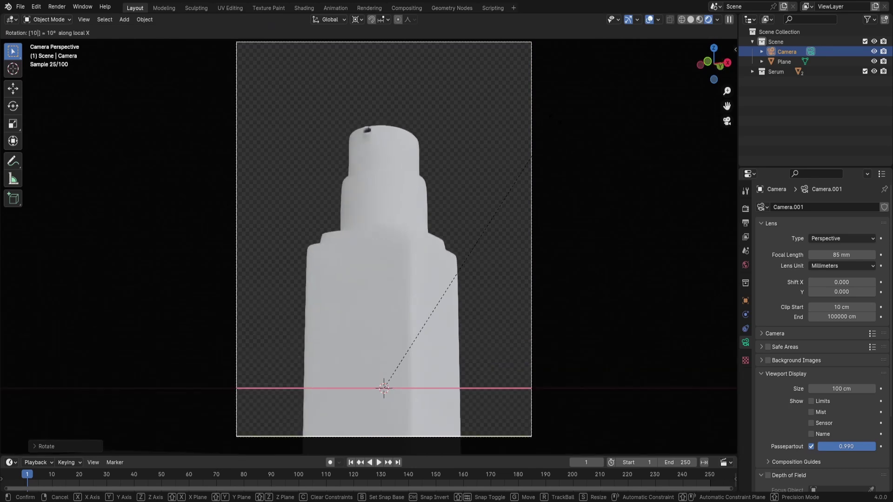
type("5")
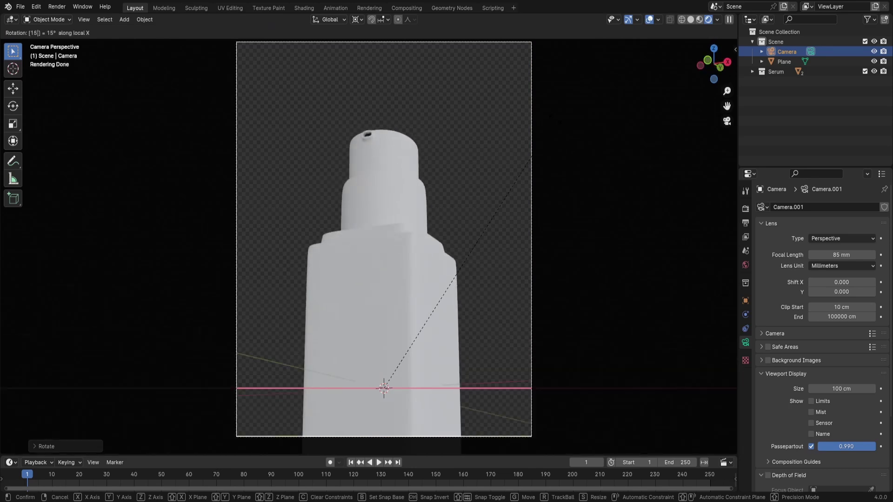
key("BackSpace")
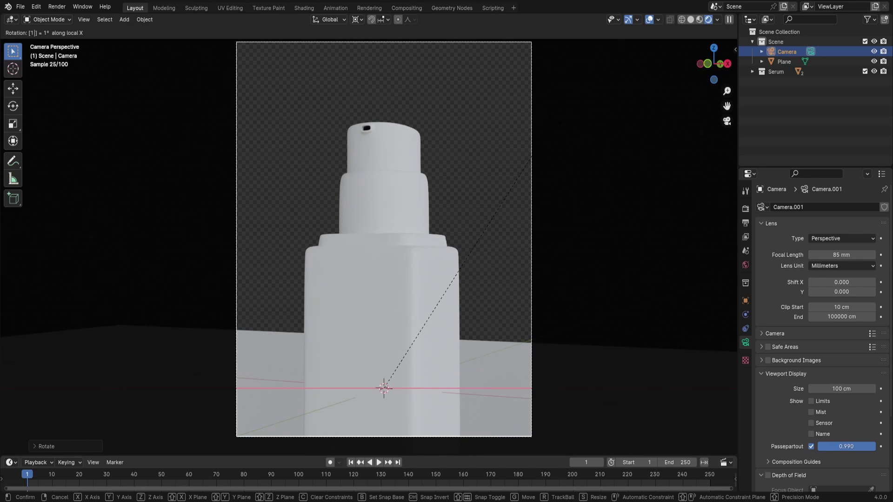
type("2")
key("Return")
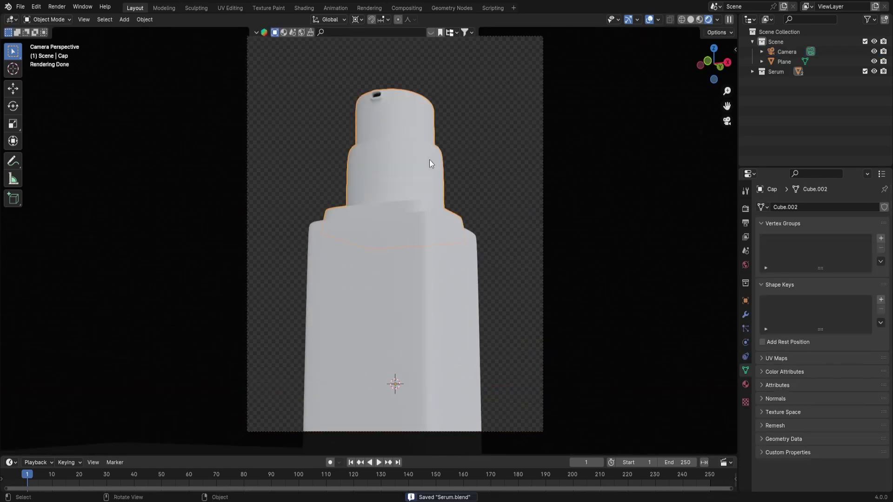
Step: Split the 3D viewport and turn the new area into a Shader Editor for the selected cap
left_click_drag(3, 15, 334, 55)
left_click(10, 19)
left_click(34, 112)
Step: Give the cap a material named BlackPlastic with a black base color
left_click(224, 19)
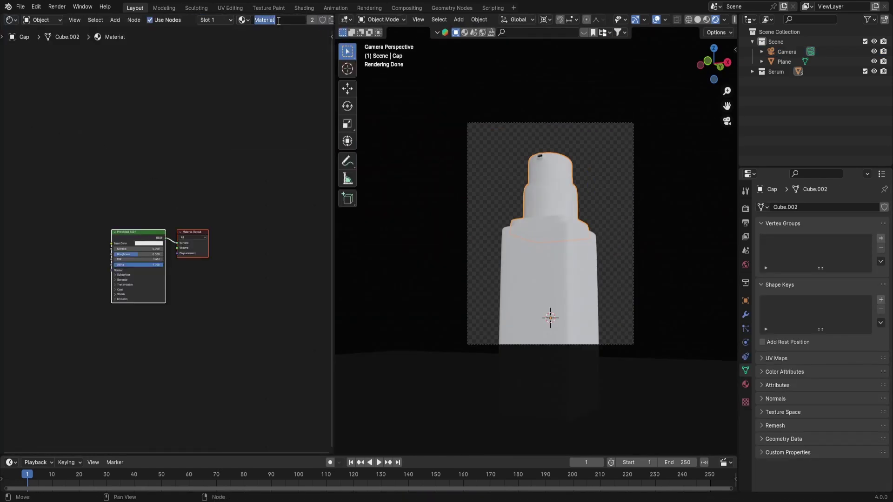
scroll(145, 244, "up", 5)
left_click(147, 242)
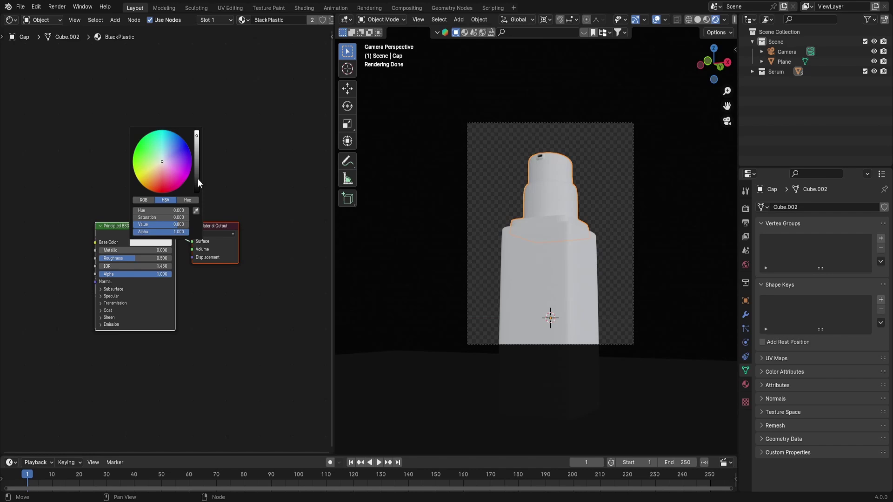
left_click_drag(198, 182, 198, 194)
Step: Set the BlackPlastic material's roughness to 0.18 and its subsurface weight to 1
scroll(556, 191, "up", 3)
left_click(139, 259)
left_click(132, 259)
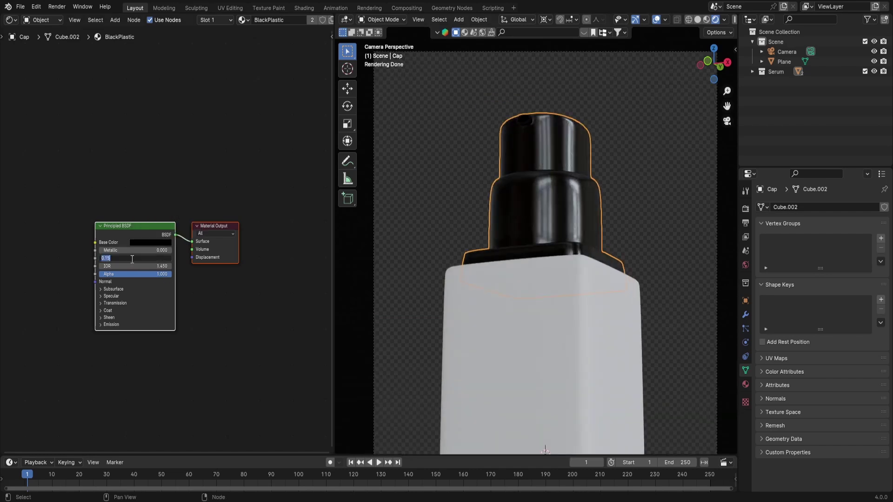
scroll(122, 277, "up", 2)
left_click(108, 298)
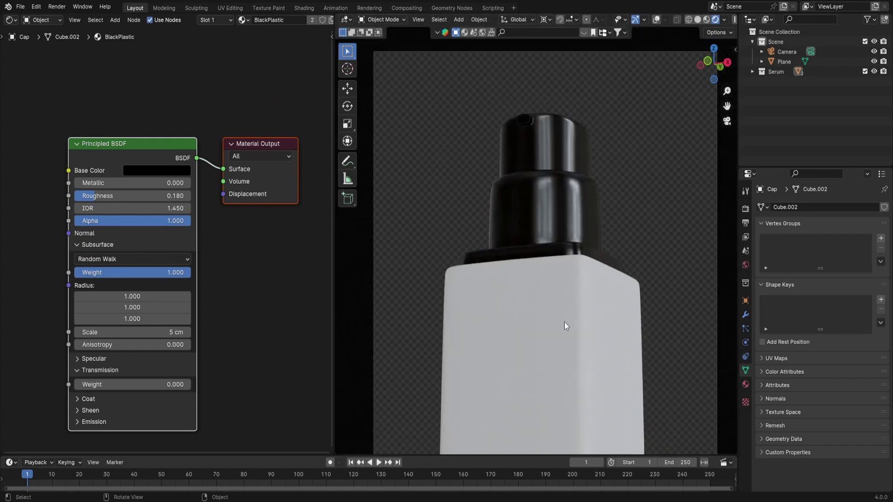
Step: Search the asset library for "glass" materials and apply Green Glass to the bottle body
left_click(565, 323)
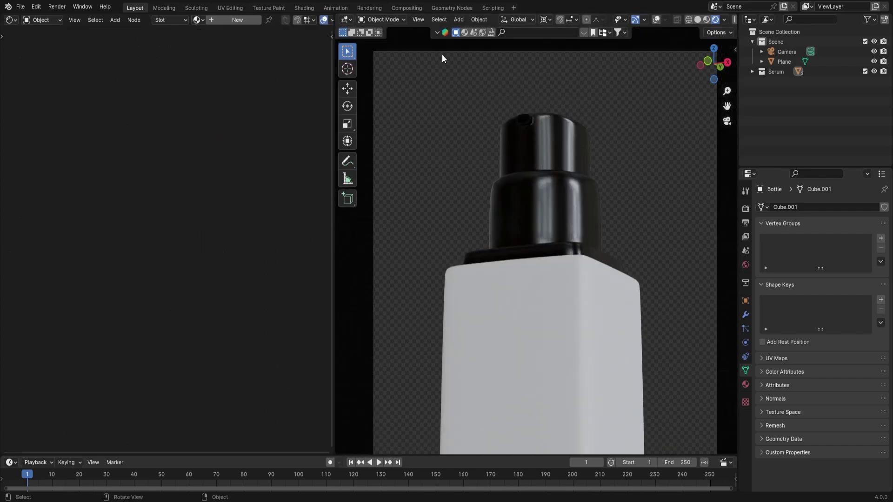
left_click(550, 37)
type("glass")
key("Return")
left_click_drag(538, 96, 582, 218)
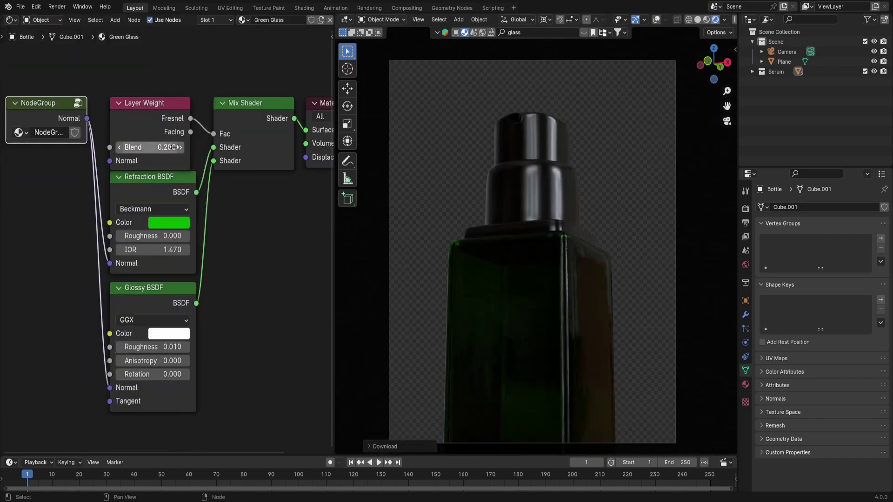
Step: Change the glass's Refraction BSDF color to amber with hue 0.06 and saturation 1, and brighten its value
left_click(167, 224)
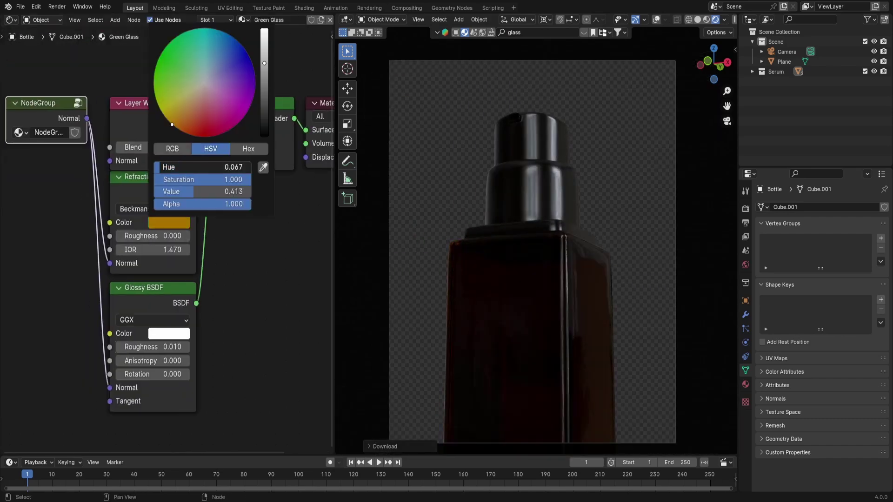
left_click(167, 224)
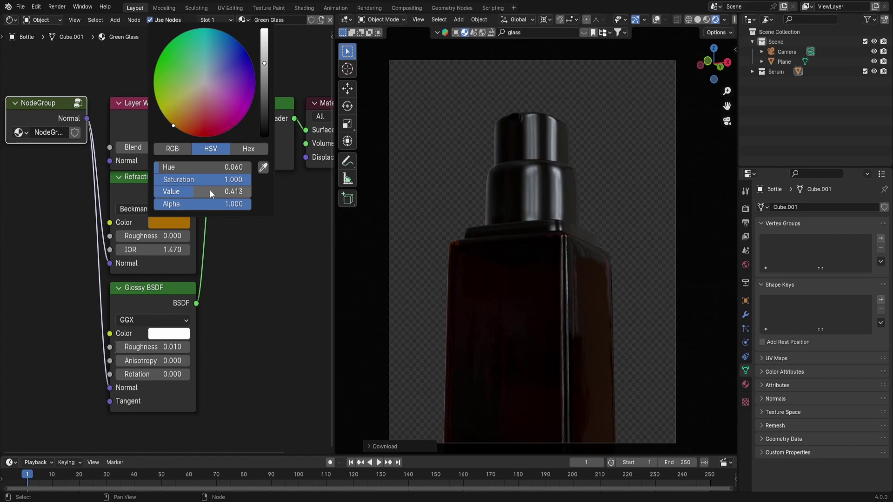
left_click_drag(207, 193, 229, 192)
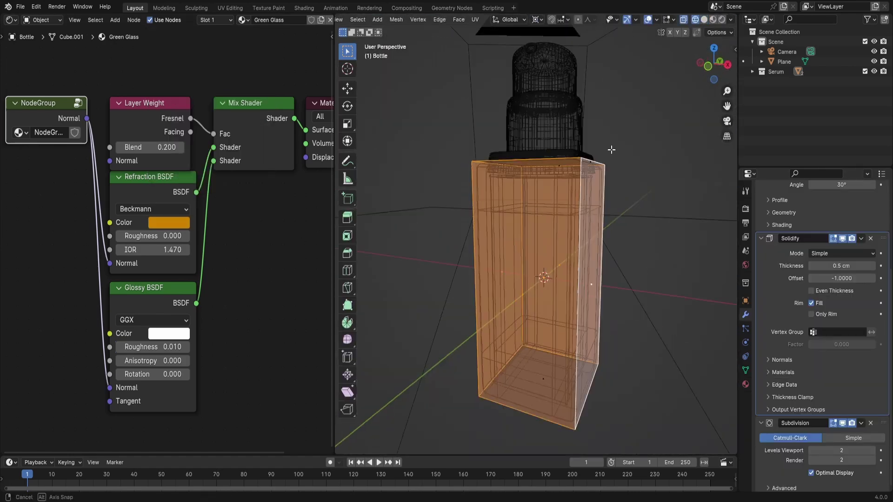
Step: Rename the separated inner copy of the bottle as Liquid and show the scene rendered
key("F2")
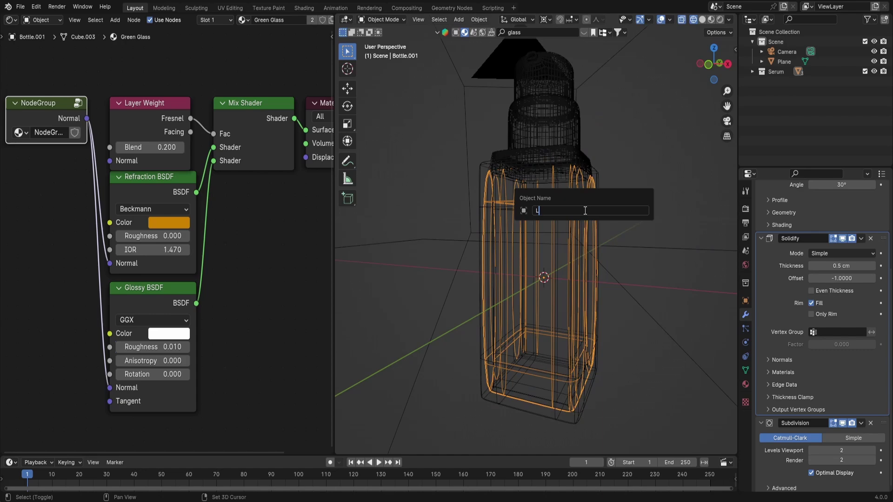
type("Liquid")
left_click(719, 19)
middle_click_drag(579, 224, 594, 224)
Step: Try removing the Bevel modifier from the Liquid object, and undo back to before its renaming
key("Tab")
scroll(800, 248, "up", 3)
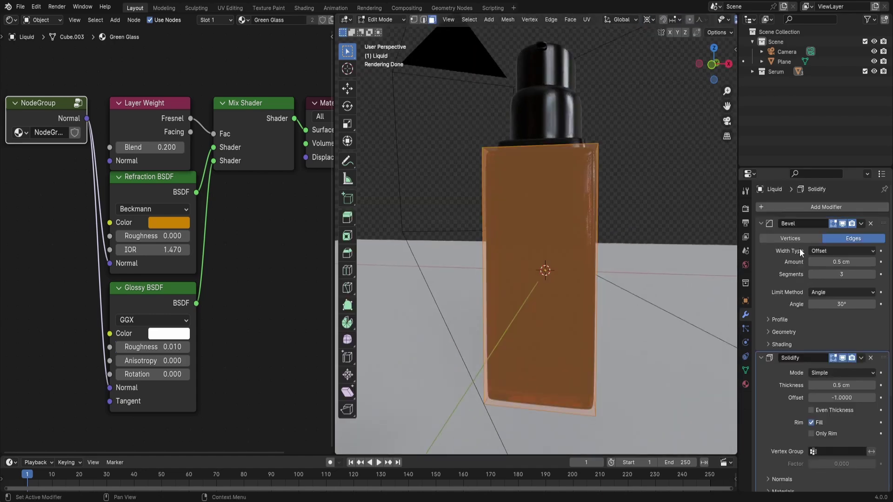
left_click(870, 225)
key("ctrl+z")
key("ctrl+z")
key("ctrl+z")
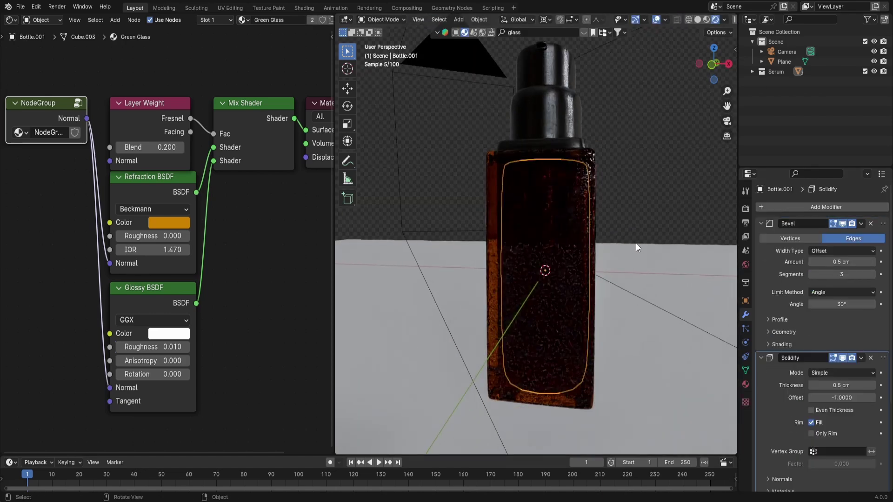
Step: In front wireframe view, lower the top vertices of the bottle's inner copy along Z
key("Tab")
key("KP_1")
scroll(708, 21, "down", 3)
left_click(696, 20)
left_click_drag(442, 118, 687, 203)
key("g")
key("z")
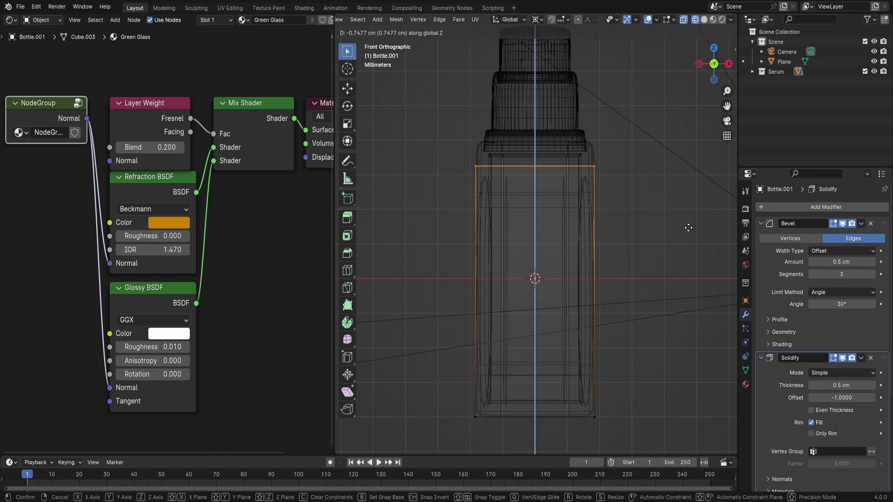
left_click(667, 257)
Step: Scale the whole inner copy down in X and Y only so it fits within the glass walls
key("a")
key("s")
key("shift+z")
left_click(623, 265)
Step: Move the inner copy's bottom vertices along Z to sit above the bottle's inner floor
left_click_drag(460, 396, 609, 437)
scroll(547, 423, "up", 5)
key("g")
key("z")
left_click(558, 352)
key("Tab")
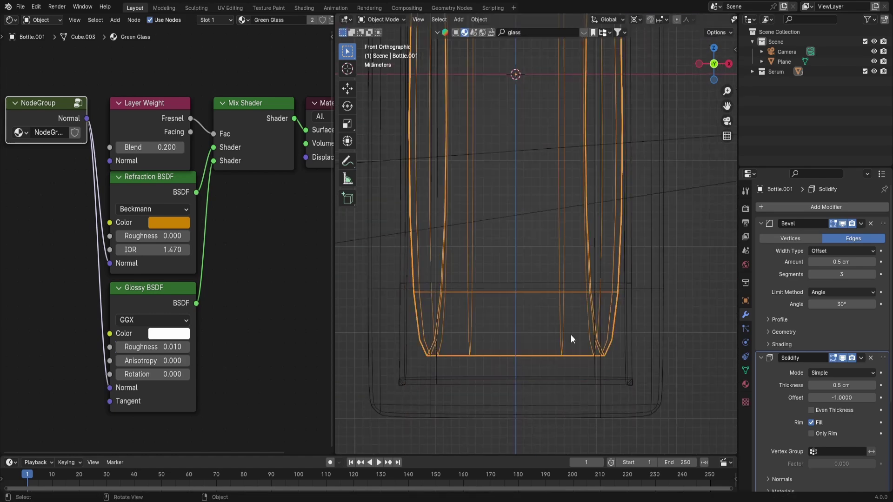
Step: Fill the open top edge loop of the bottle's inner copy with a face and inset it
middle_click_drag(571, 334, 579, 312, "shift")
scroll(585, 318, "down", 5)
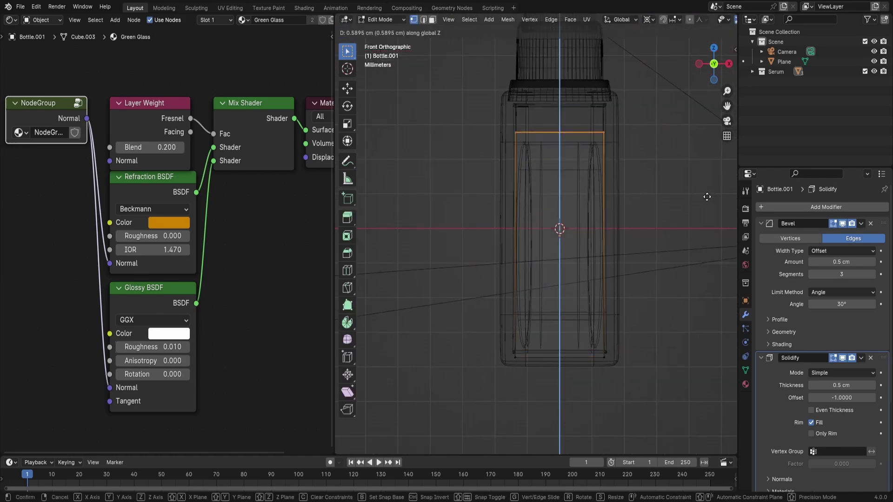
middle_click_drag(736, 225, 603, 175)
key("Tab")
right_click(667, 163)
key("2")
left_click(560, 139, "alt")
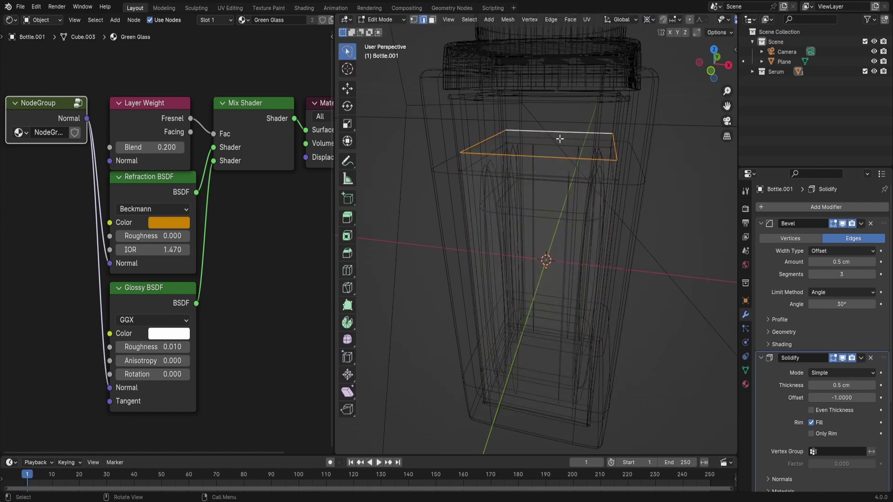
key("f")
key("i")
left_click(620, 273)
Step: In front view, select the linked inner mesh and move it along Z to just above the bottle's inner floor
middle_click_drag(620, 273, 632, 371)
key("1")
key("q")
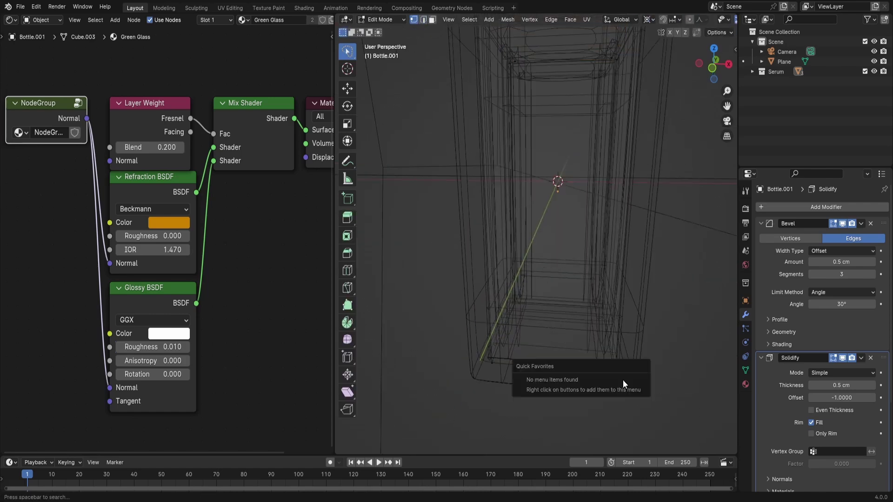
key("KP_1")
key("l")
scroll(665, 377, "up", 3)
key("g")
key("z")
left_click(640, 339)
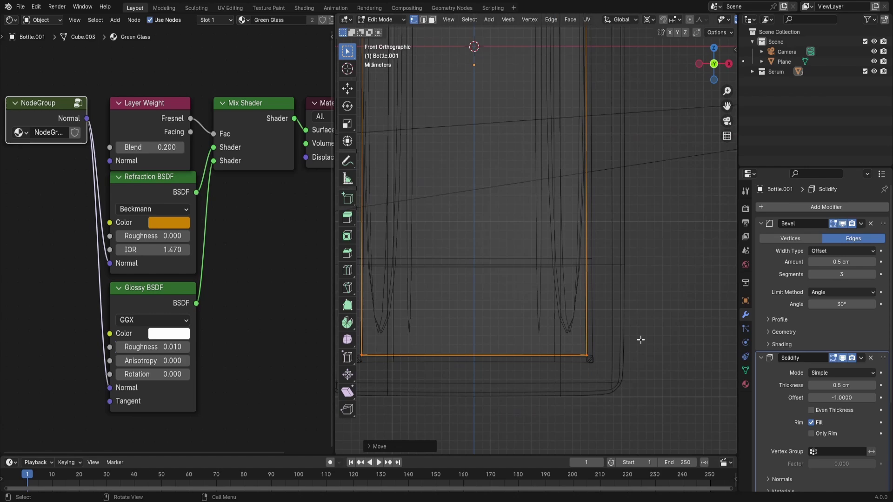
middle_click_drag(640, 339, 695, 321, "shift")
key("g")
key("z")
left_click(644, 321)
key("Tab")
Step: Set the outer bottle's Solidify thickness to 0.4 cm
left_click(682, 334)
key("BackSpace")
key("BackSpace")
key("BackSpace")
key("BackSpace")
type("45")
key("Return")
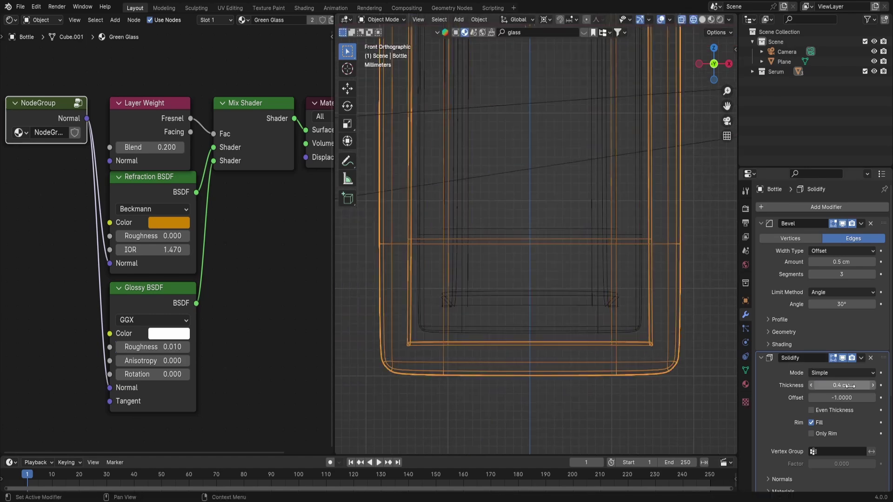
Step: Scale the inner copy in X and Y only to meet the glass walls, and move its bottom vertices along Z to the inner floor
left_click(590, 325)
key("Tab")
key("s")
key("shift+z")
left_click(678, 305)
left_click_drag(375, 297, 711, 395)
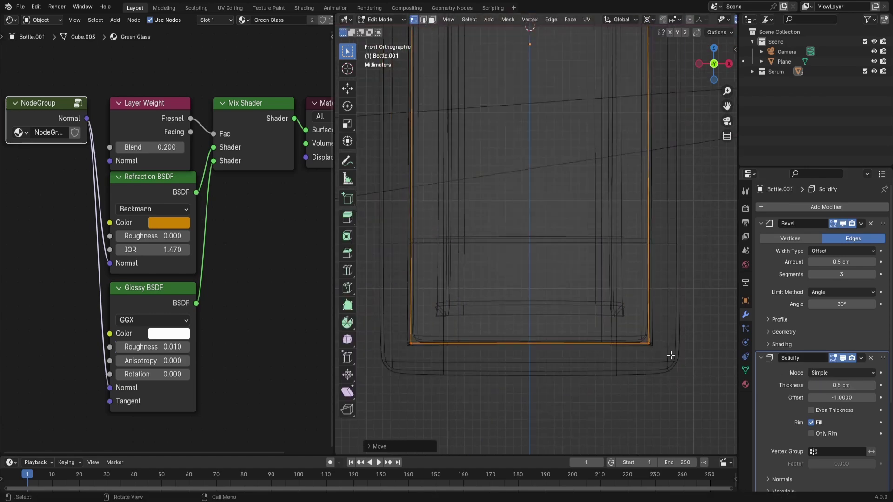
scroll(568, 375, "down", 2)
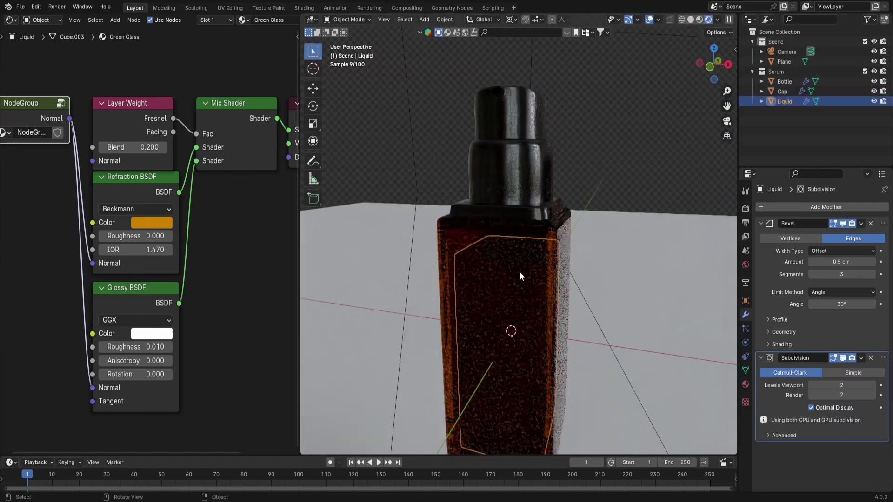
Step: Name the inner object's material Liquid and change its Refraction BSDF color to a pale grey-blue
middle_click_drag(520, 272, 493, 260)
double_click(204, 21)
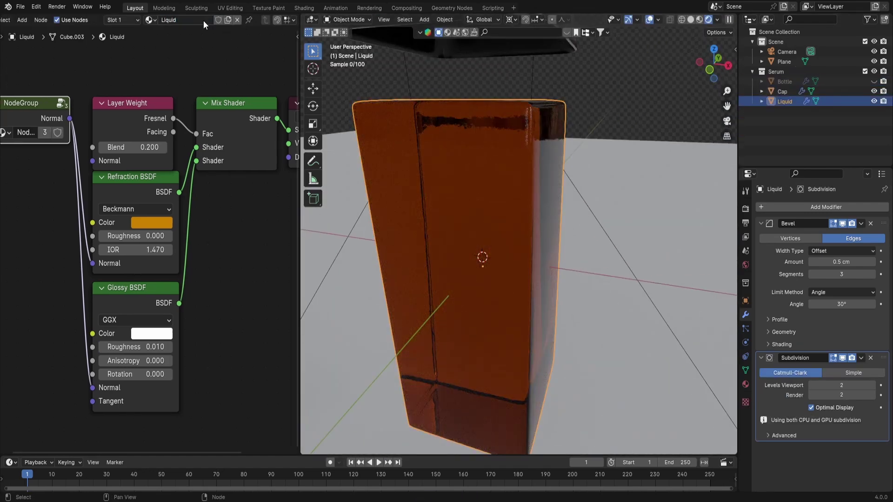
left_click(153, 223)
left_click_drag(190, 192, 183, 167)
left_click(146, 222)
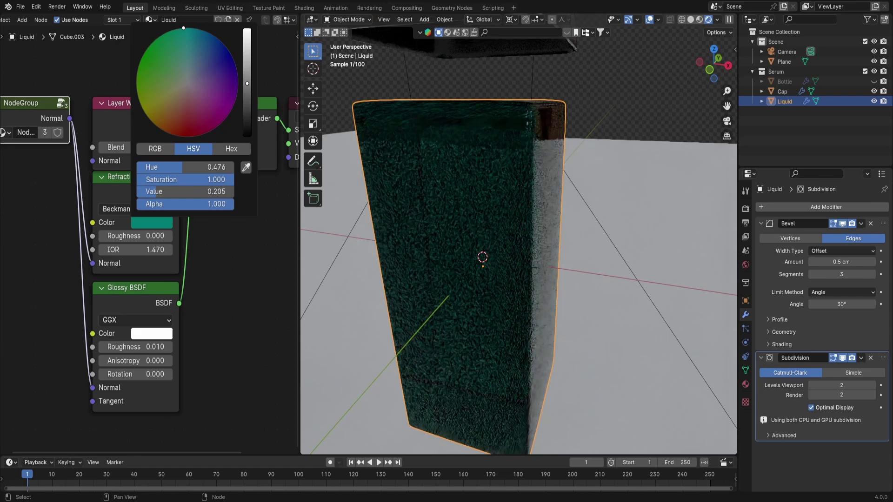
scroll(520, 171, "down", 6)
middle_click_drag(521, 168, 536, 166)
left_click(151, 222)
left_click_drag(217, 65, 197, 28)
left_click_drag(247, 83, 247, 69)
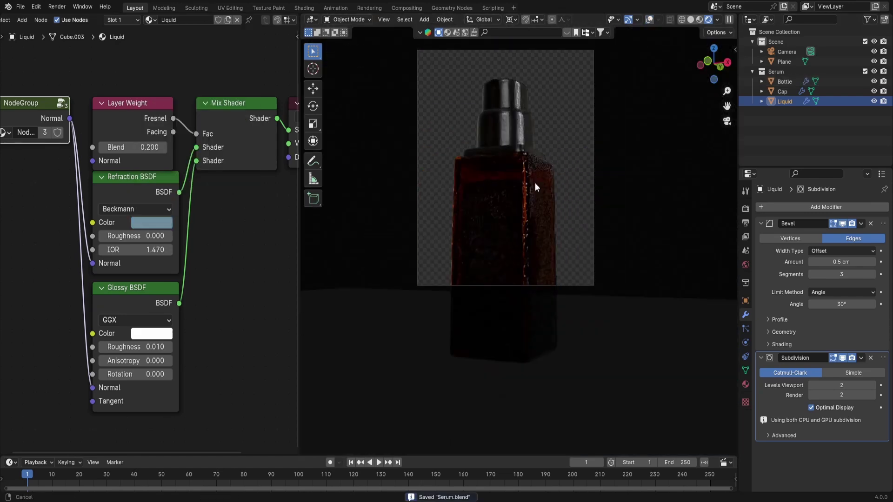
Step: In front wireframe view, edit the liquid mesh by moving its selected vertices along Z inside the bottle
key("Tab")
scroll(671, 105, "up", 3)
scroll(691, 20, "down", 3)
left_click(707, 20)
left_click(708, 61)
key("Tab")
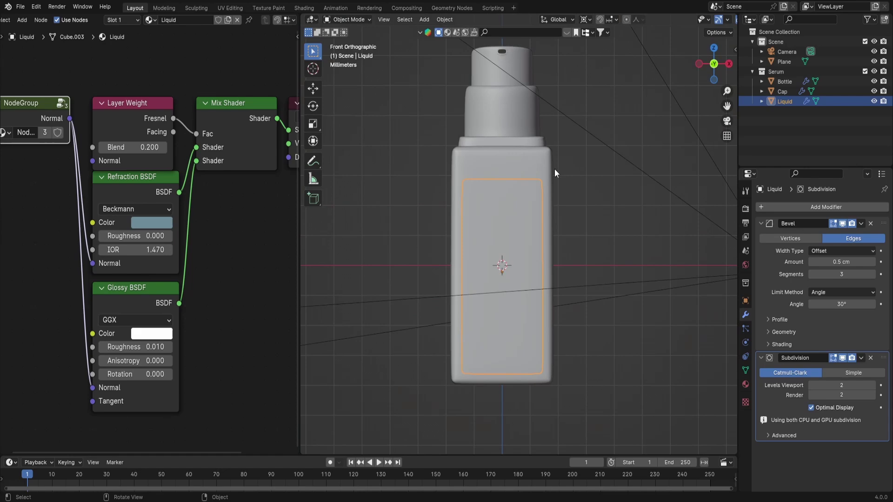
key("Tab")
left_click(698, 19)
key("g")
key("z")
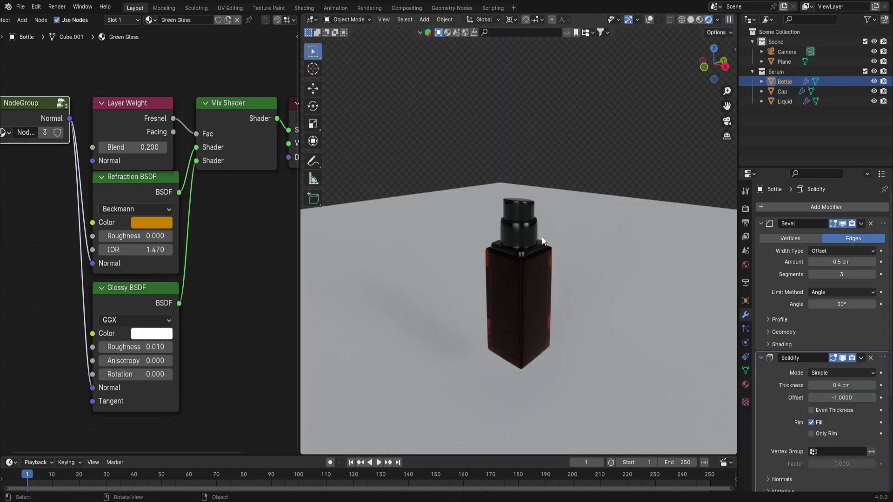
Step: Add an area light to the scene and set its size to 10 cm
key("shift+a")
mouse_move(511, 361)
left_click(573, 390)
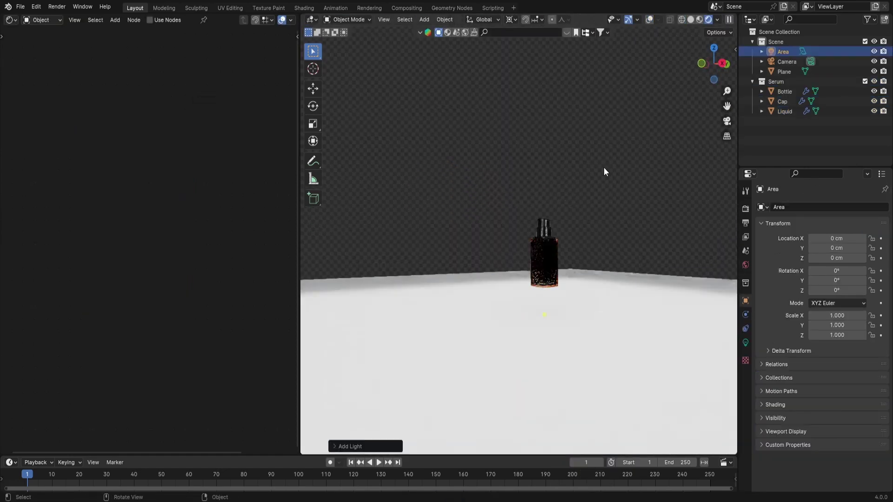
left_click(745, 342)
left_click(841, 301)
type("10")
key("Return")
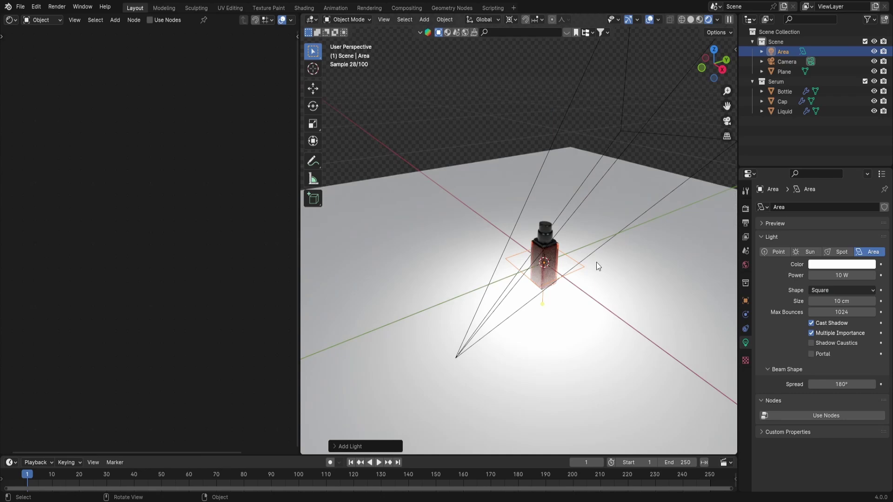
Step: Scale the area light narrower along X and rotate it 90° about X to stand upright
key("s")
key("x")
left_click(570, 259)
middle_click_drag(642, 258, 592, 256)
type("rx90")
key("Return")
Step: Move the upright area light along Y away from the bottle
key("g")
key("y")
left_click(486, 260)
middle_click_drag(486, 261, 596, 243)
Step: Split the node editor area and turn the new part into a 3D viewport showing the rendered camera view
left_click(11, 20)
left_click(7, 7)
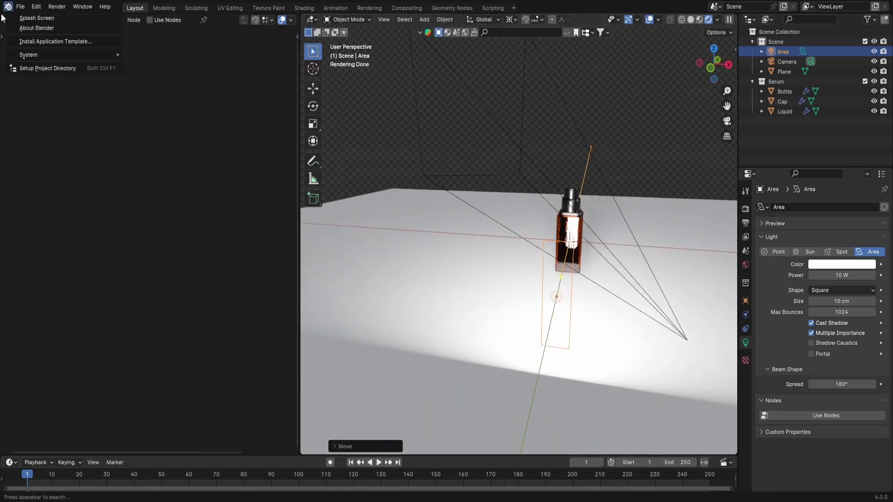
left_click_drag(3, 16, 18, 199)
left_click(10, 20)
left_click(30, 58)
left_click(10, 20)
left_click(29, 43)
key("KP_0")
scroll(266, 19, "down", 4)
left_click(288, 20)
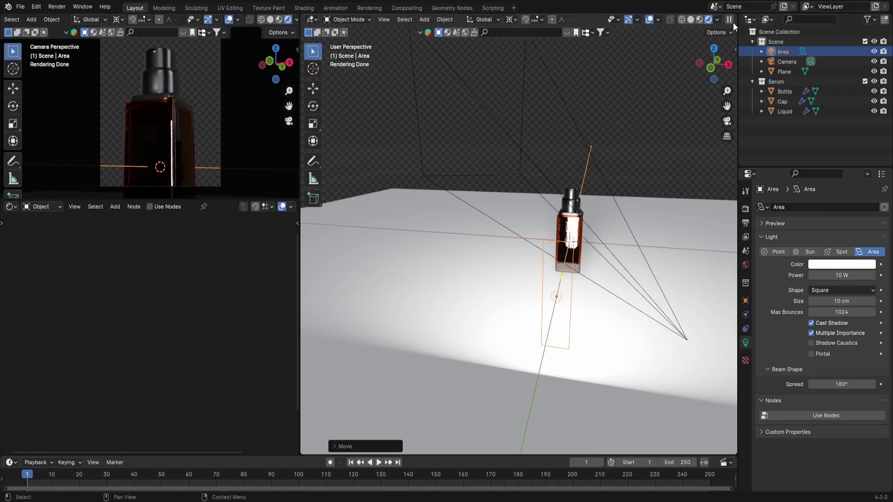
Step: With the main viewport in solid shading, position, rotate and enlarge the area light beside the bottle so it faces it
left_click(691, 19)
middle_click_drag(628, 272, 613, 296)
key("g")
key("r")
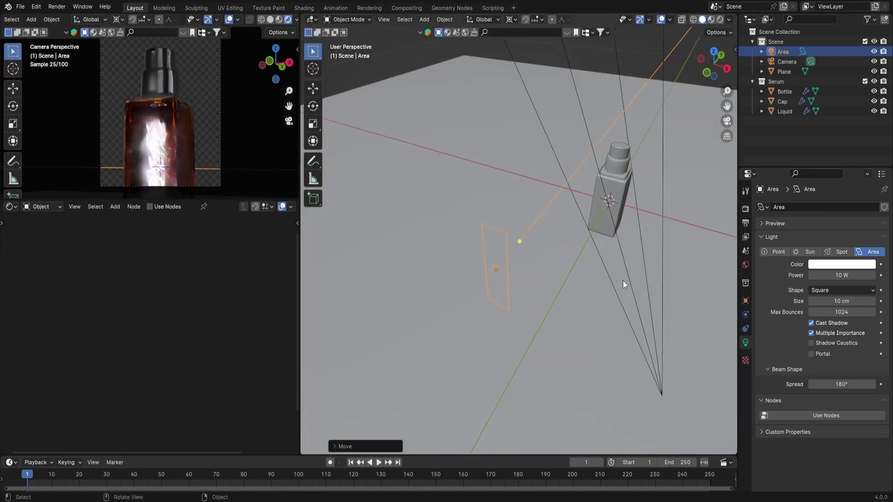
left_click(623, 281)
key("s")
left_click(652, 272)
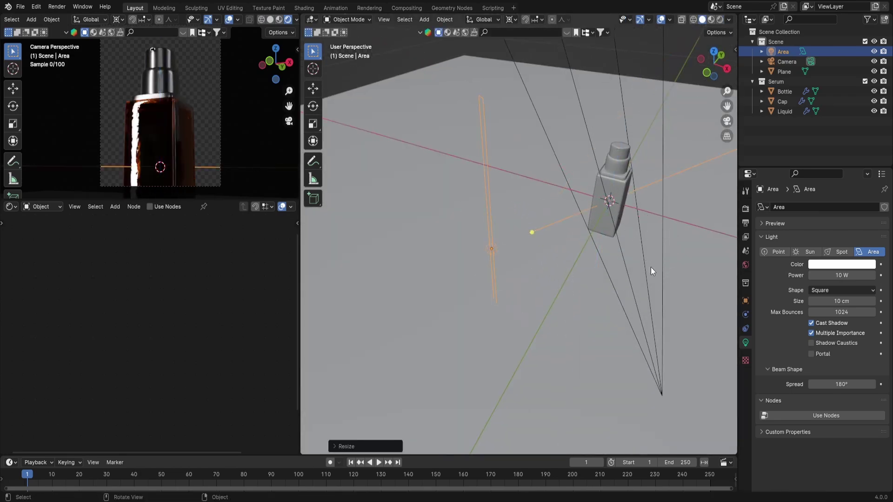
Step: Resize the area light along its local X and move it back along its local Z by about 6.9 cm
key("s")
key("x")
key("x")
left_click(664, 265)
key("g")
key("z")
key("z")
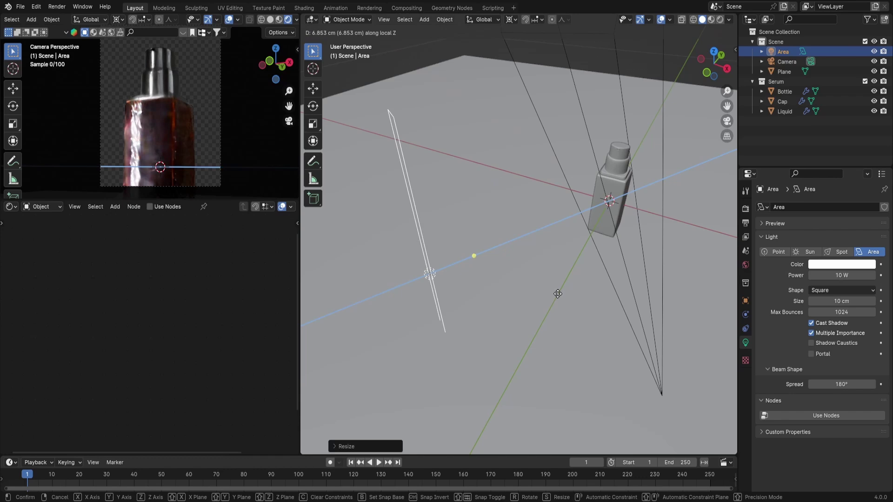
left_click(557, 293)
Step: Set the area light's power to 500 mW and rotate the light slightly around the bottle
left_click(828, 275)
type("5")
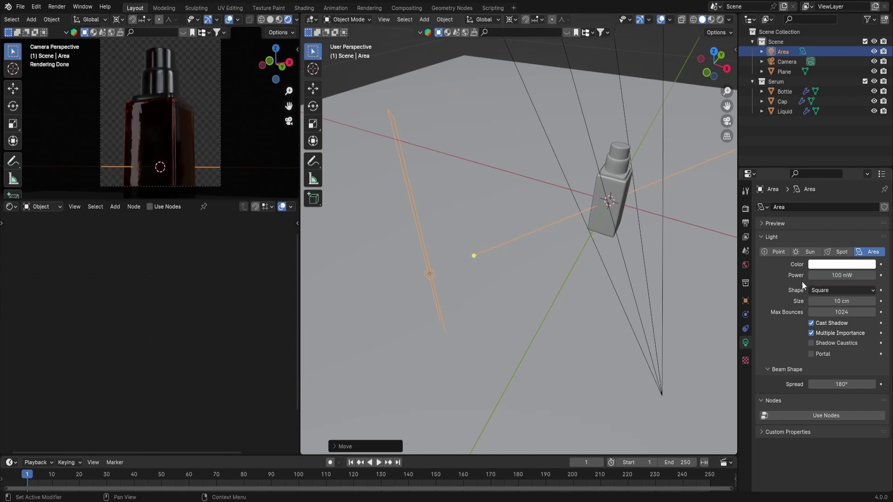
type("r")
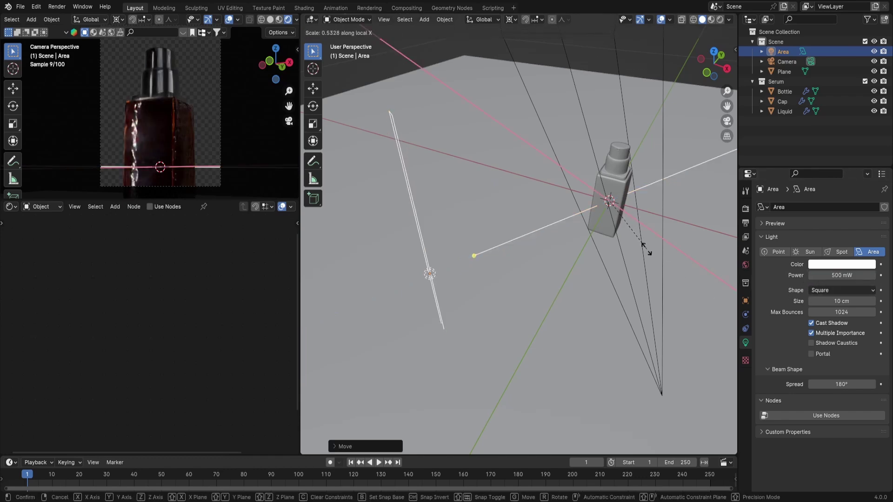
key("Escape")
key("r")
left_click(689, 257)
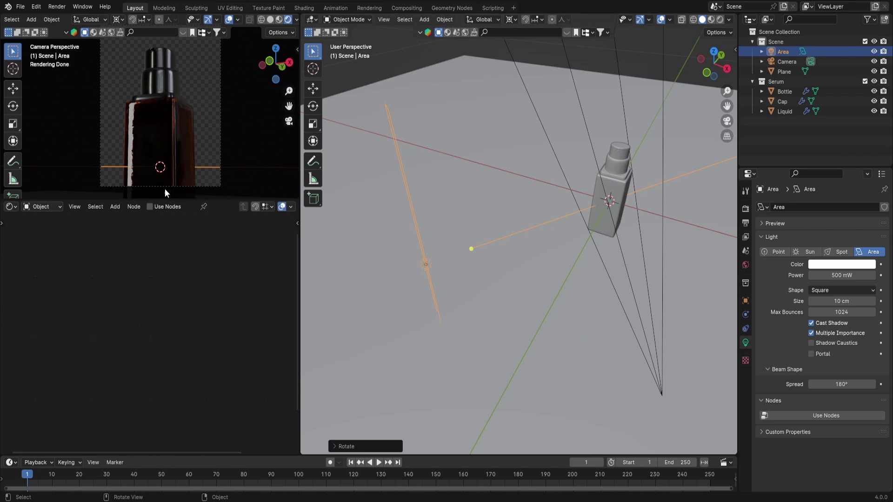
Step: Enlarge the camera viewport and drive the area light's Emission color with a Blackbody node at temperature 5000
left_click_drag(166, 193, 168, 346)
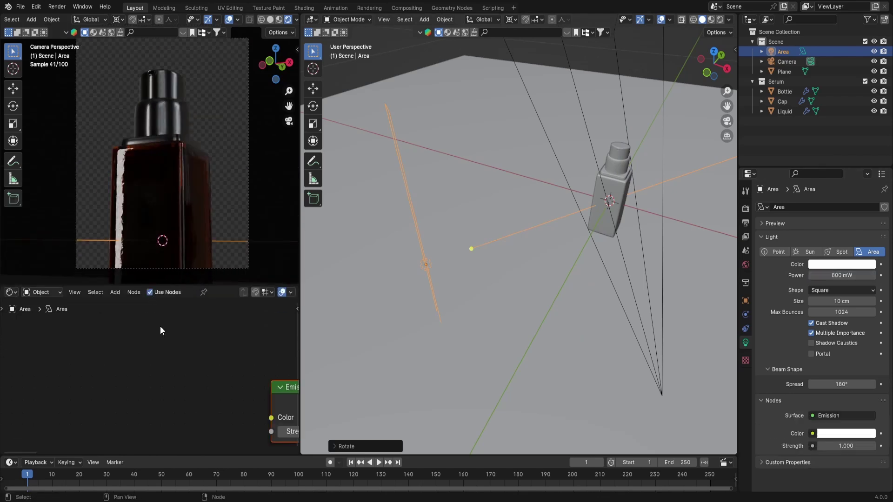
key("shift+a")
type("bl")
key("Return")
left_click(85, 377)
left_click_drag(116, 377, 151, 383)
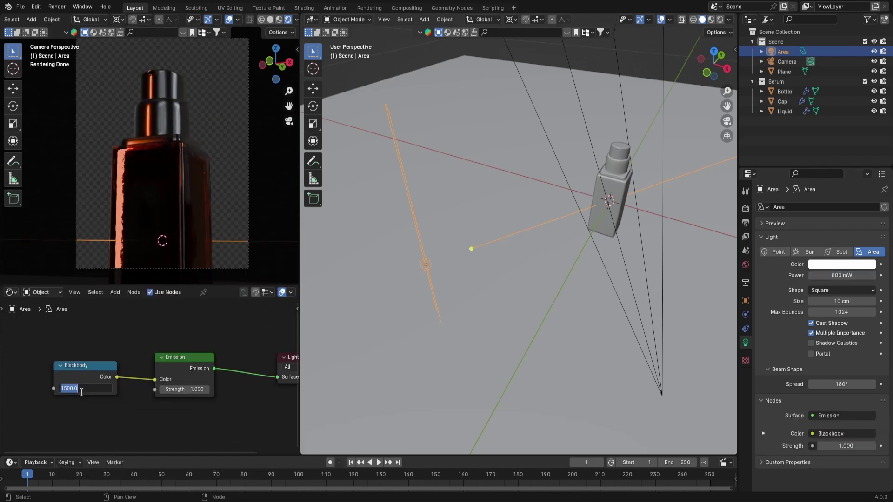
Step: Duplicate the area light in place and rotate the copy about Z to the bottle's opposite side
middle_click_drag(541, 203, 514, 203, "shift")
key("shift+d")
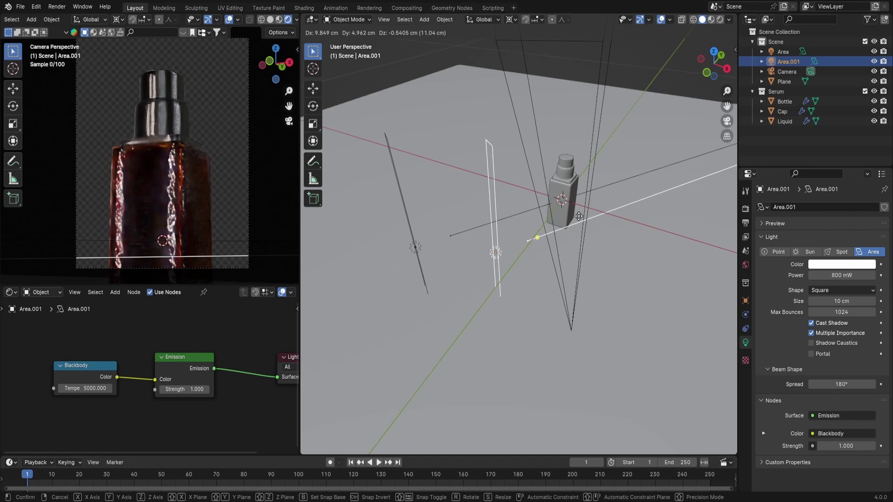
key("Escape")
key("r")
key("z")
left_click(526, 148)
Step: Widen the second area light along X and adjust its height by scaling along Z
middle_click_drag(526, 148, 472, 149, "shift")
key("s")
key("x")
left_click(419, 237)
middle_click_drag(583, 251, 548, 242, "shift")
key("s")
key("z")
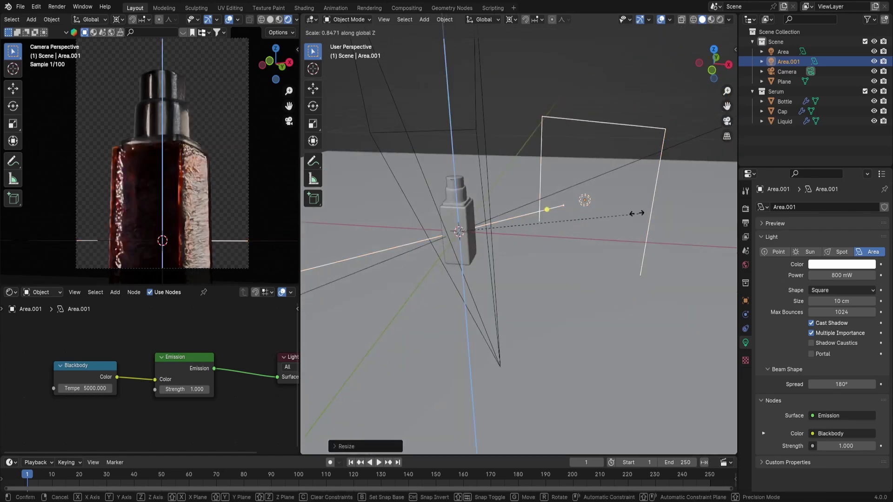
left_click(649, 216)
Step: Raise the second area light along Z and rotate it about Z around the bottle
key("g")
key("z")
left_click(594, 189)
key("r")
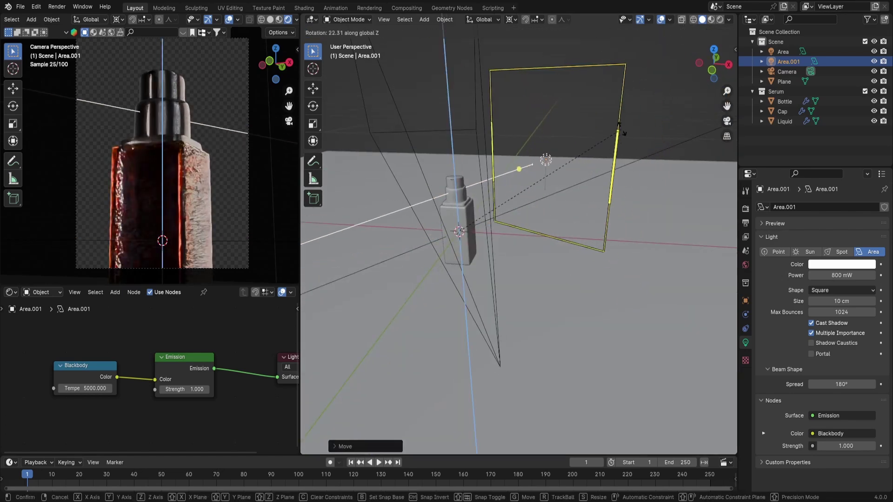
left_click(568, 207)
Step: Move the second area light back along its local Z by about 14.7 cm
key("g")
key("z")
key("z")
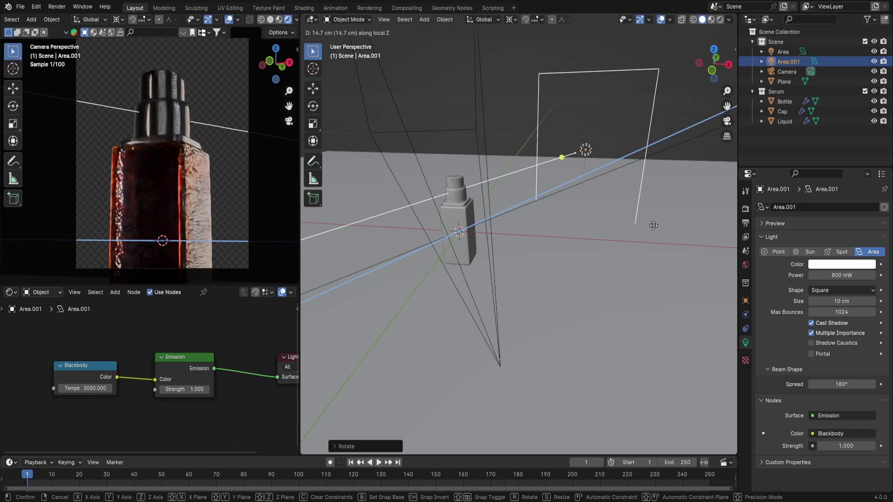
left_click(655, 224)
key("s")
key("x")
key("z")
right_click(664, 189)
left_click(851, 277)
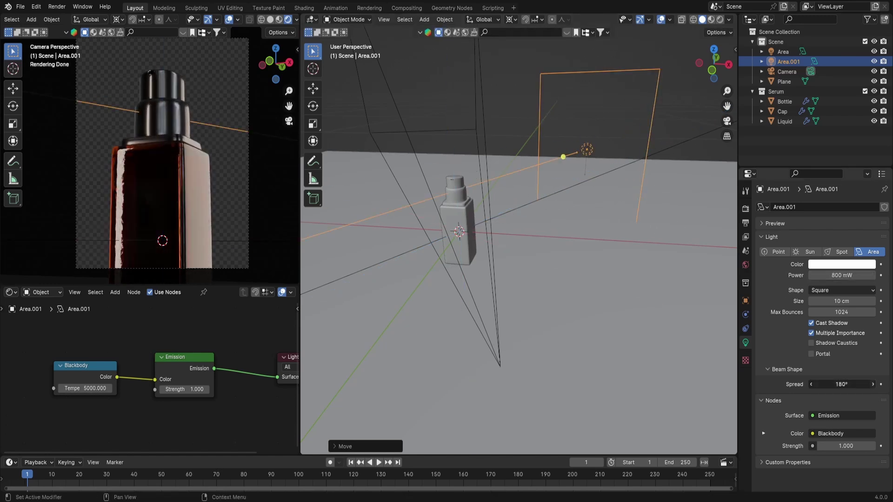
key("s")
key("x")
key("x")
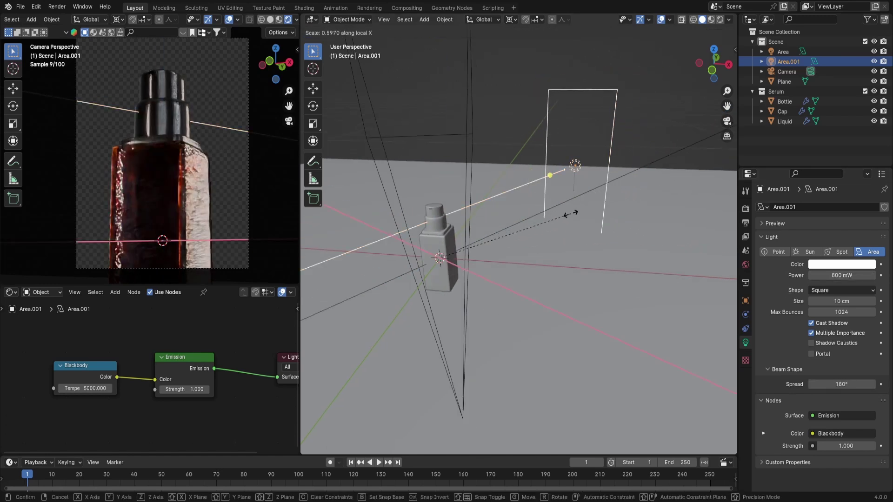
right_click(571, 213)
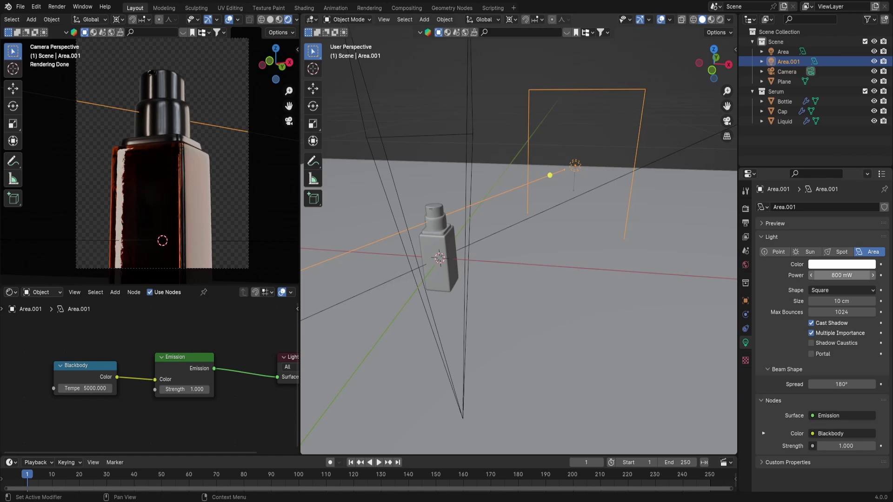
Step: Duplicate the ground plane in place and raise the copy along Z by about 12.2 cm
middle_click_drag(456, 245, 592, 259)
left_click(425, 311)
middle_click_drag(536, 258, 580, 237, "shift")
key("shift+a")
key("Escape")
left_click(562, 299)
key("shift+d")
right_click(573, 217)
key("g")
key("z")
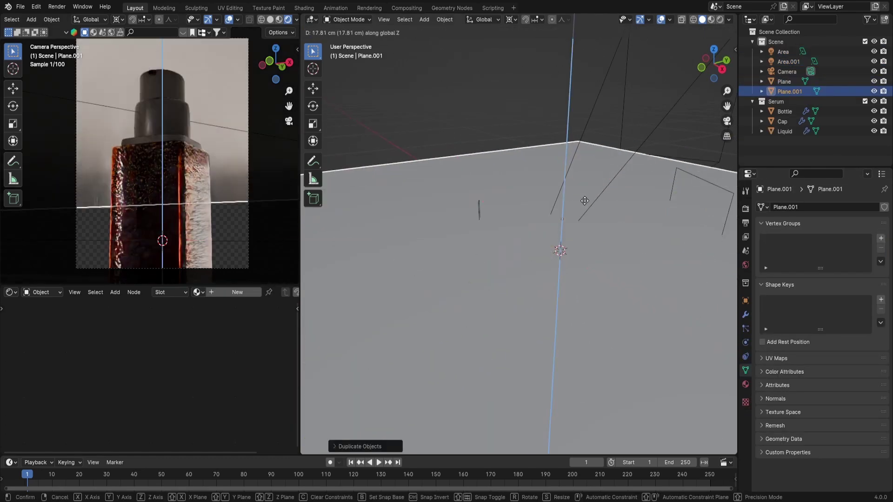
left_click(584, 202)
Step: Create a new material for the raised plane and name it Reflector
left_click(199, 292)
left_click(243, 292)
left_click(262, 293)
type("Reflector")
key("Return")
middle_click_drag(229, 374, 187, 354)
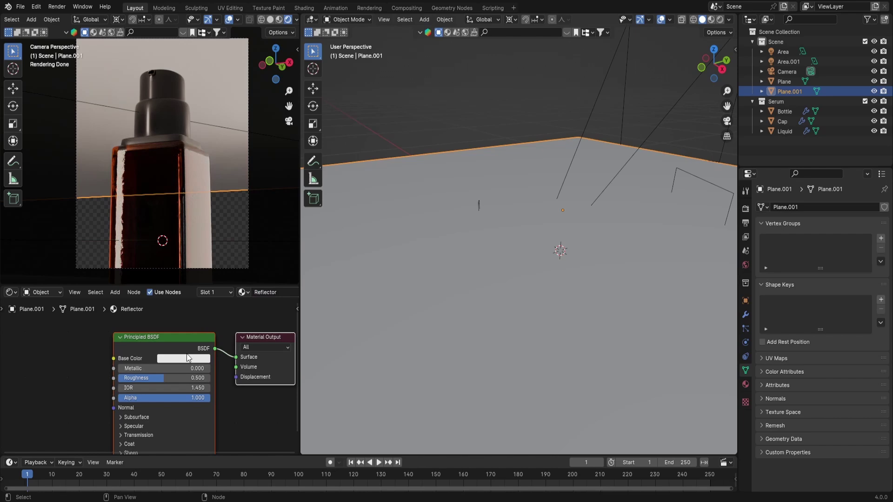
Step: Scale the reflector plane down uniformly to about 0.207 and change the transform pivot point
left_click(745, 301)
key("s")
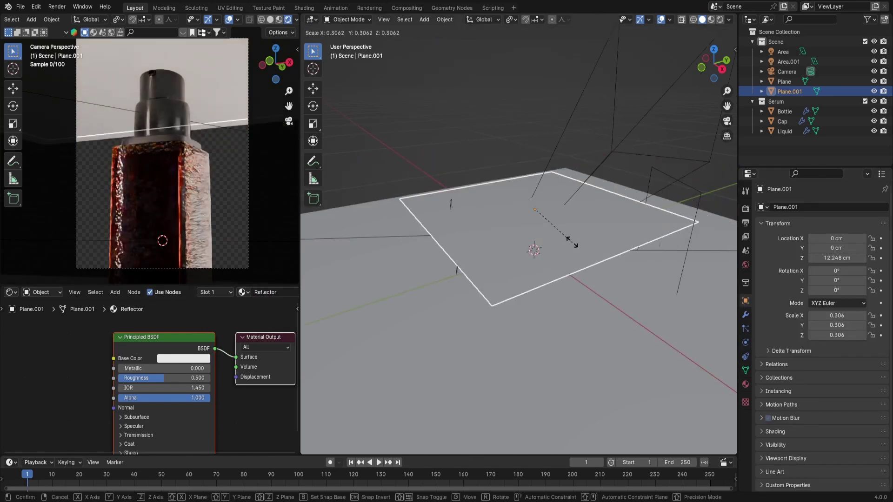
left_click(568, 214)
key("period")
left_click(642, 217)
Step: Raise the reflector plane along Z and rotate it about 60° around X so it tilts towards the bottle
key("g")
key("z")
left_click(593, 206)
key("r")
key("x")
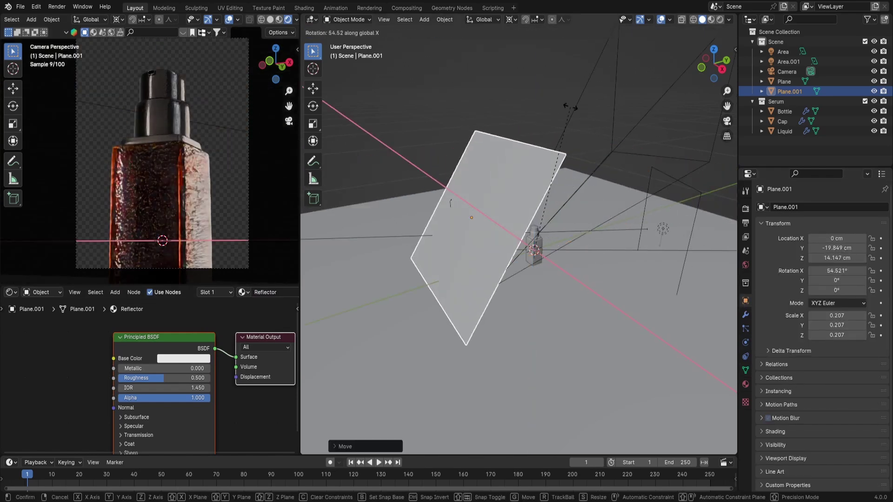
left_click(653, 202)
Step: Move the reflector plane back along its local Z and enlarge it uniformly to a scale of about 0.279
key("g")
key("z")
key("z")
left_click(612, 187)
key("s")
right_click(629, 195)
key("period")
left_click(636, 231)
key("s")
left_click(684, 223)
Step: Rotate the reflector plane about Z to about -16° and move it closer to the bottle along its local Z
key("r")
key("z")
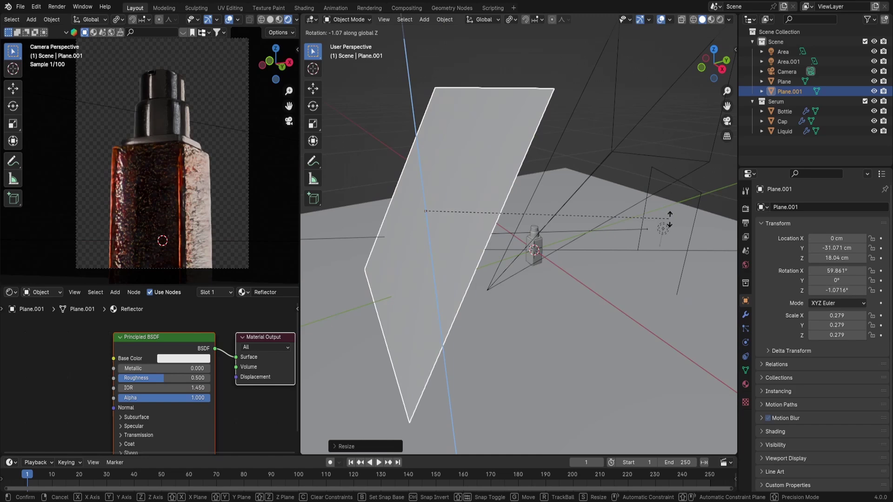
left_click(604, 335)
key("g")
key("z")
key("z")
left_click(586, 262)
Step: Check the second area light's settings and give the Reflector material an emission strength of 0.1
left_click(663, 229)
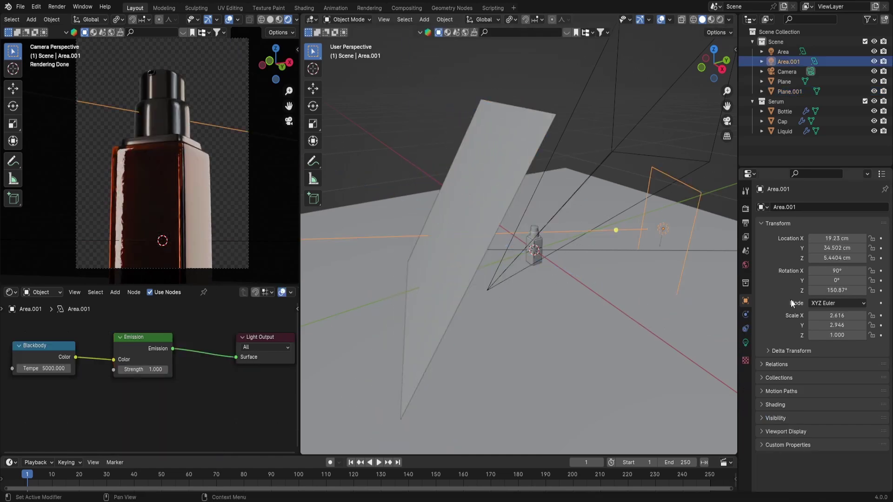
left_click(745, 342)
left_click(437, 325)
middle_click_drag(217, 371, 230, 331)
left_click(139, 421)
left_click(172, 443)
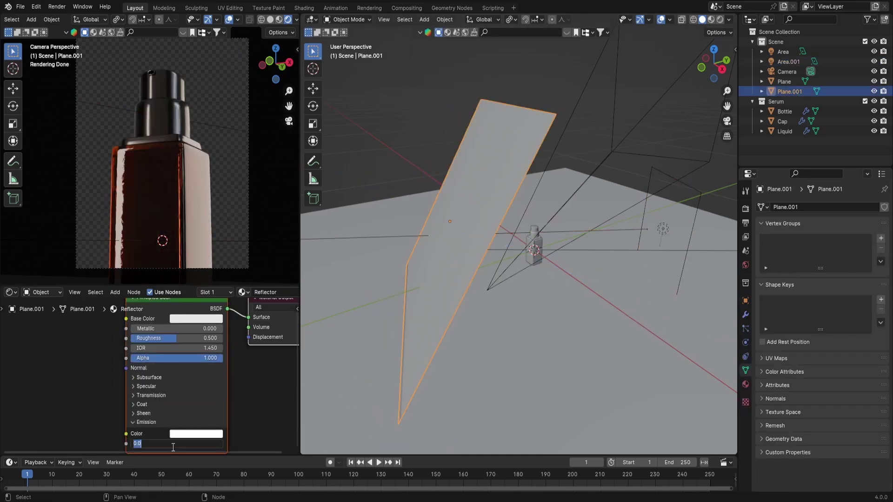
type(".1")
key("Return")
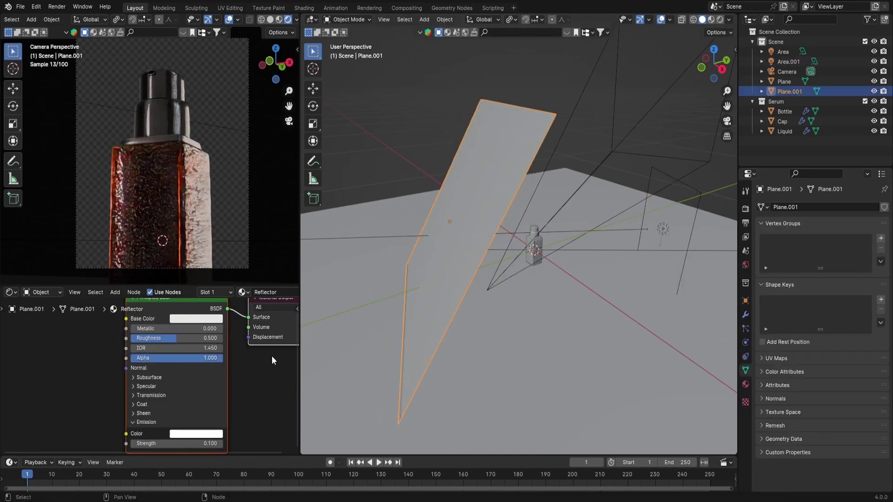
Step: Undo the roughness change on the Reflector material and set its base color to pure white
middle_click_drag(447, 297, 500, 281)
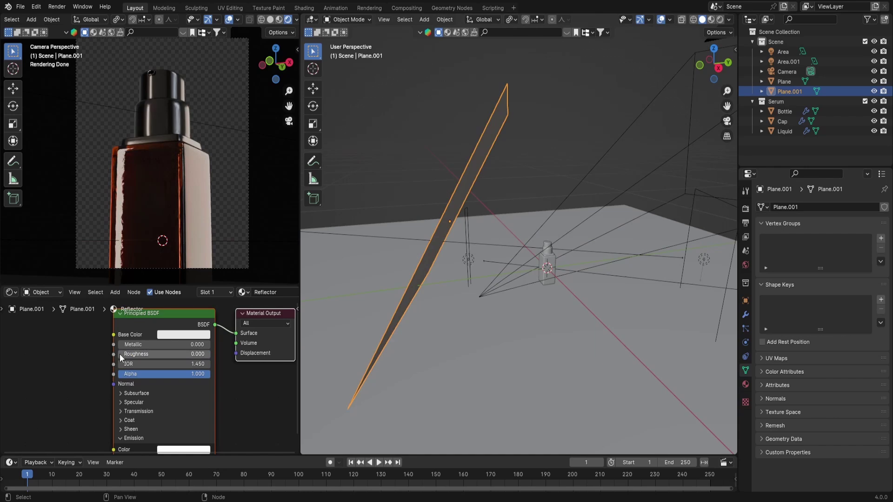
key("ctrl+z")
left_click(190, 335)
left_click_drag(237, 209, 237, 197)
Step: Widen the reflector plane along its local X to a scale of about 0.376
middle_click_drag(536, 195, 566, 211)
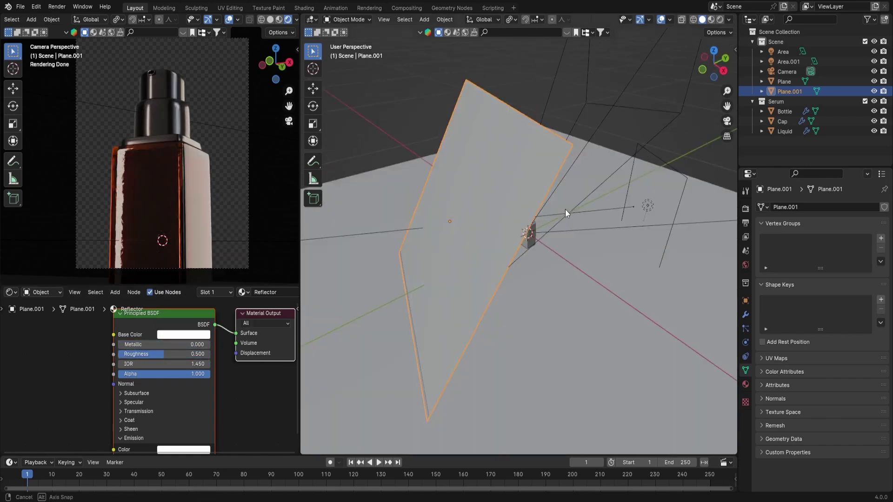
key("s")
key("x")
key("x")
left_click(405, 254)
middle_click_drag(404, 255, 384, 255)
scroll(405, 255, "down", 4)
key("s")
key("x")
key("x")
left_click(574, 243)
Step: Disable the reflector plane's camera ray visibility and switch the large viewport to rendered shading
left_click(745, 301)
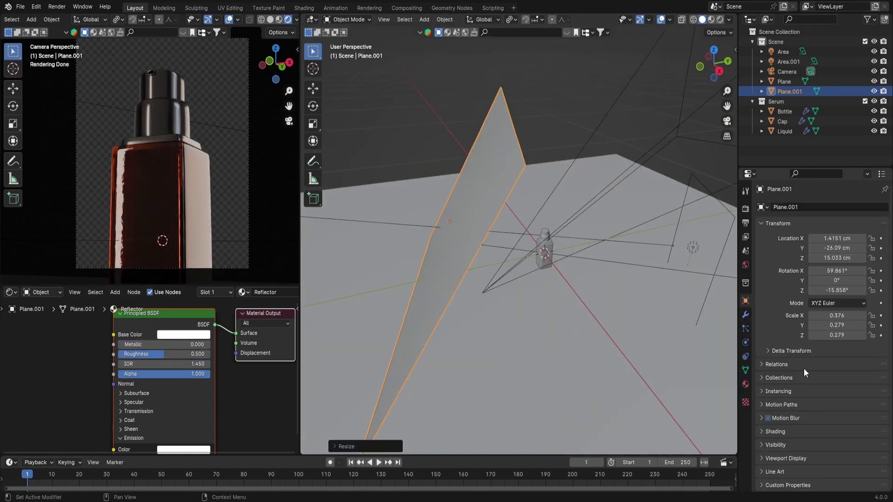
left_click(786, 445)
scroll(819, 418, "down", 4)
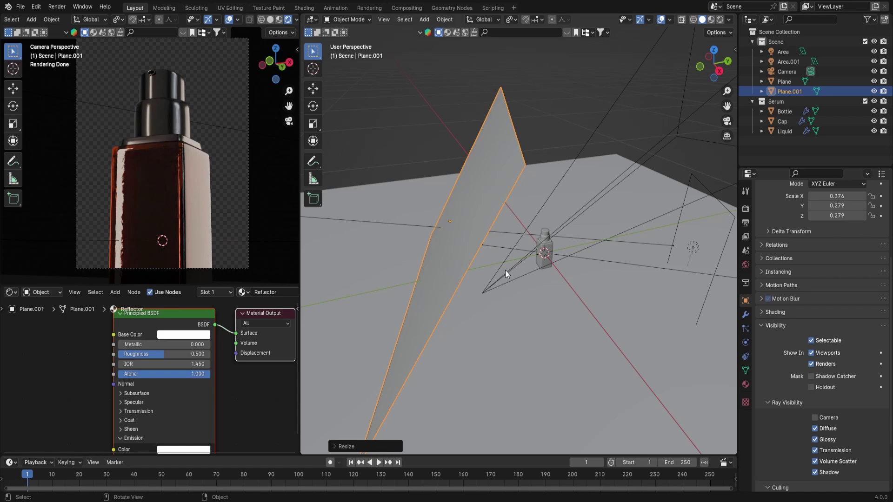
key("KP_0")
left_click(720, 20)
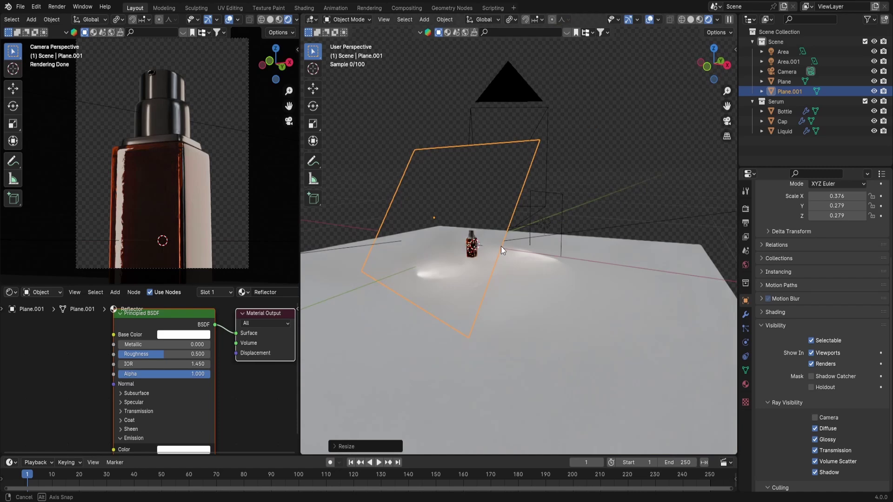
Step: Set the second area light's Blackbody temperature to 4000 and its power to 3 W, and save the file
left_click(54, 345)
left_click(745, 343)
left_click(831, 275)
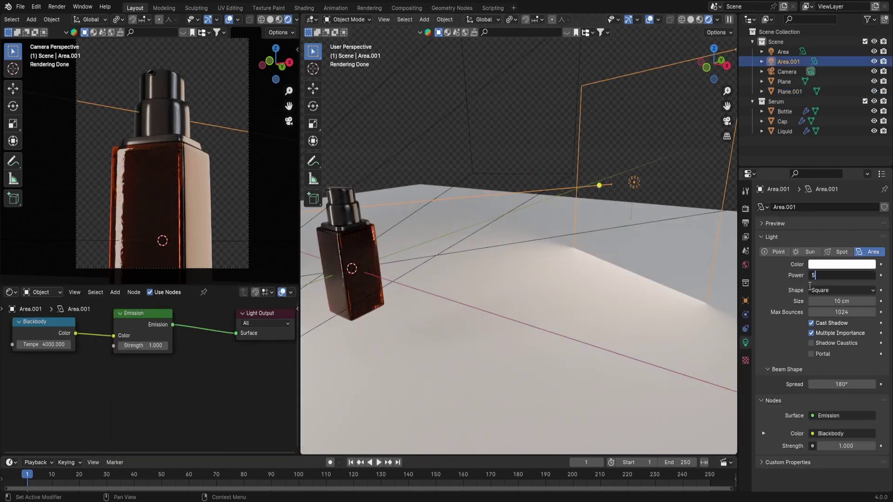
type("5")
key("Return")
left_click(830, 276)
type("3")
key("ctrl+s")
Step: Narrow the second area light by scaling it along its local X
middle_click_drag(579, 255, 587, 272, "shift")
key("s")
key("x")
key("x")
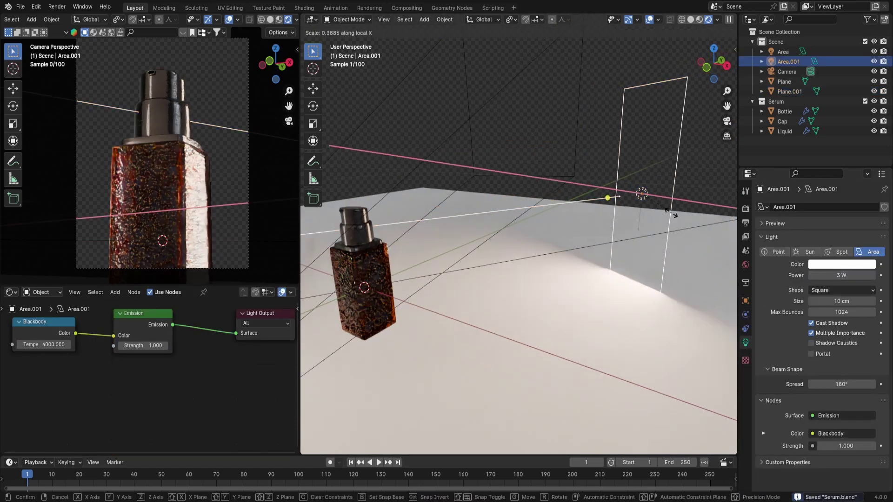
left_click(686, 221)
Step: Rotate the second area light about Z around the bottle and save the file with the light's power set to 2 W
key("period")
left_click(646, 157)
key("r")
key("z")
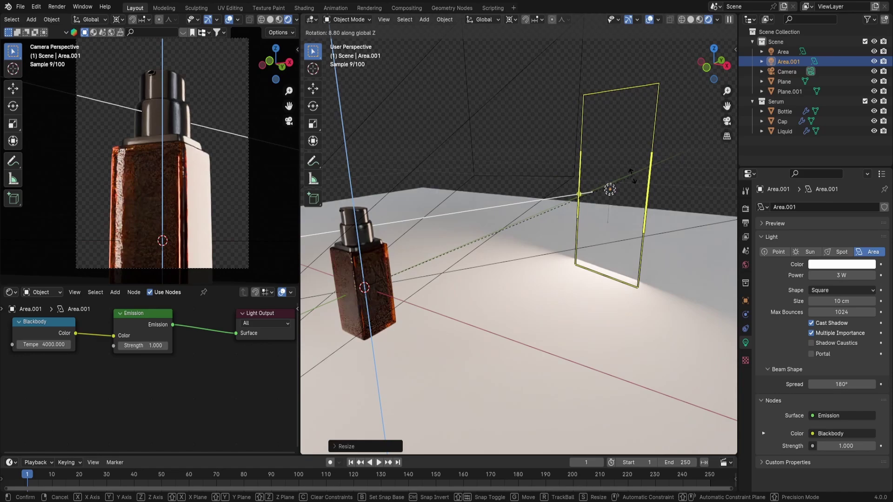
left_click(667, 236)
key("ctrl+s")
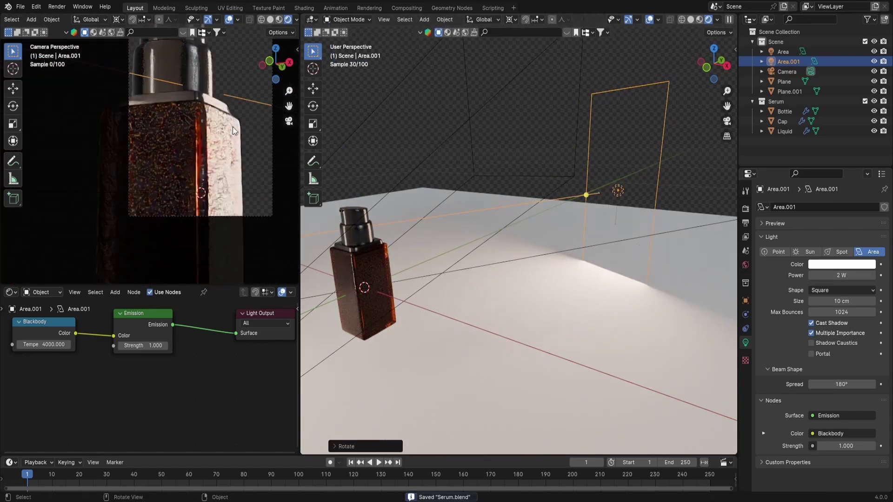
Step: Select the Area light on the opposite side of the bottle and rotate it around the global Z axis
middle_click_drag(605, 260, 525, 295)
scroll(511, 249, "down", 3)
left_click(510, 249)
middle_click_drag(510, 249, 535, 307)
left_click(510, 274)
key("r")
key("z")
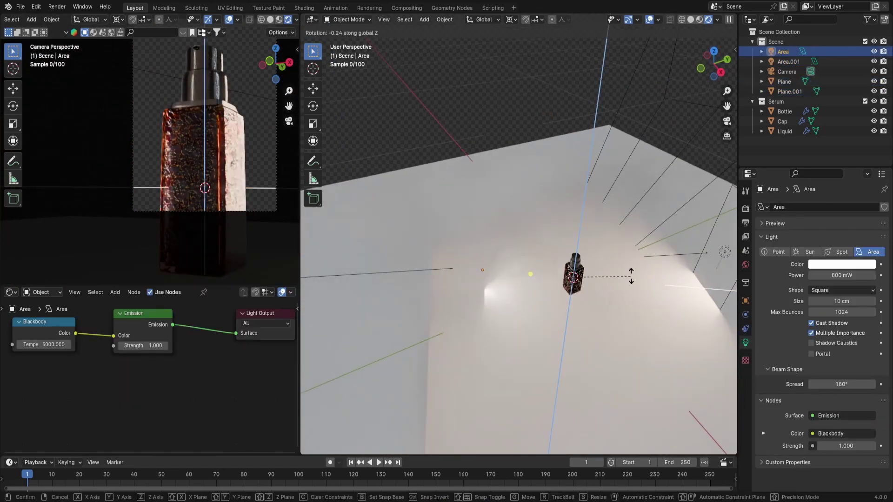
left_click(648, 295)
Step: Scale the Area light along its local X axis, keeping it a narrow vertical panel
middle_click_drag(648, 295, 571, 282)
key("s")
key("x")
key("x")
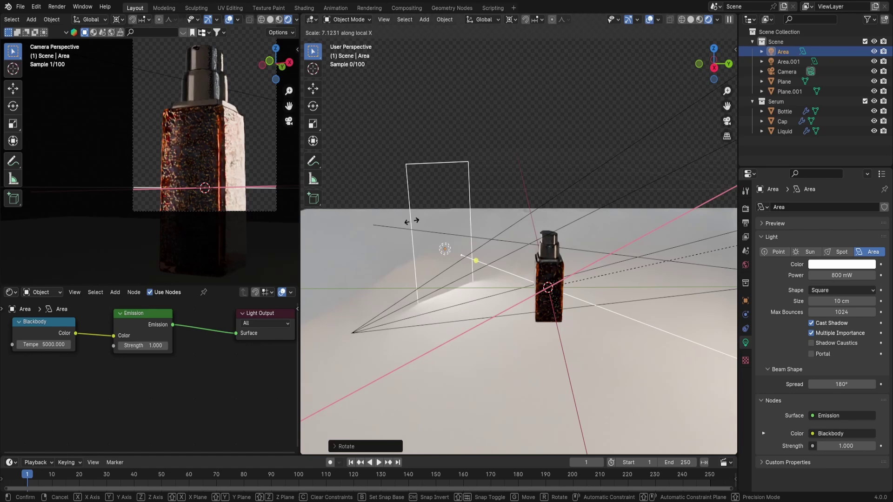
right_click(563, 222)
key("s")
key("x")
key("x")
left_click(715, 439)
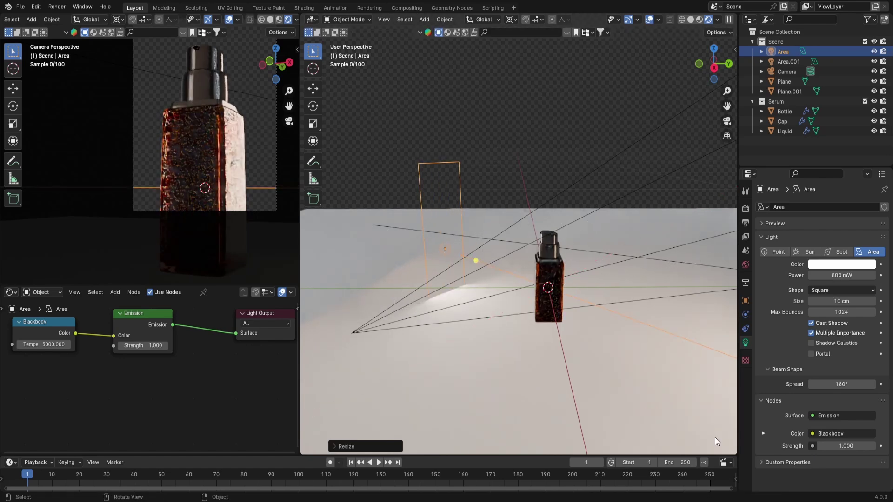
Step: Duplicate the Area light and rotate the copy around the global Z axis, just beside the original
scroll(176, 136, "up", 4)
key("shift+d")
key("r")
key("z")
left_click(584, 201)
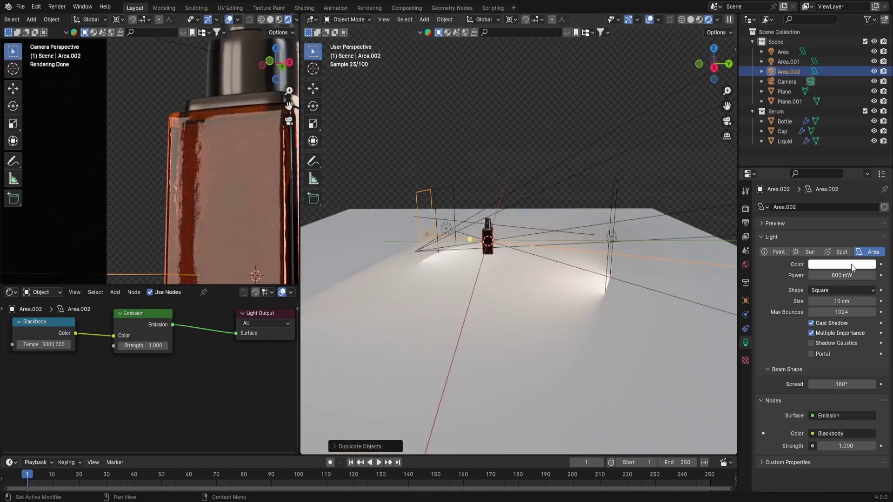
Step: Set the duplicated area light's power to 400 mW
left_click(851, 275)
type("400")
key("Return")
Step: Stretch the duplicated area light along the global Z axis to make it taller
scroll(157, 176, "down", 4)
scroll(205, 177, "up", 2)
key("s")
key("z")
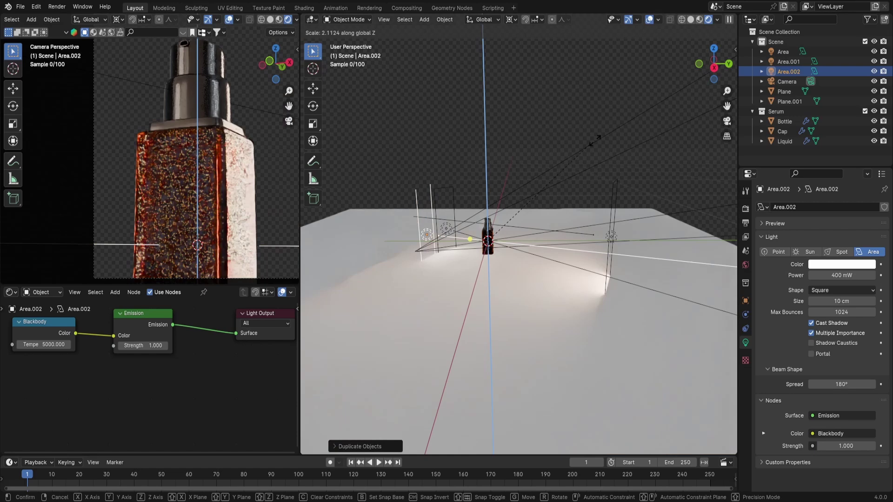
left_click(557, 169)
left_click(557, 169)
scroll(538, 177, "down", 2)
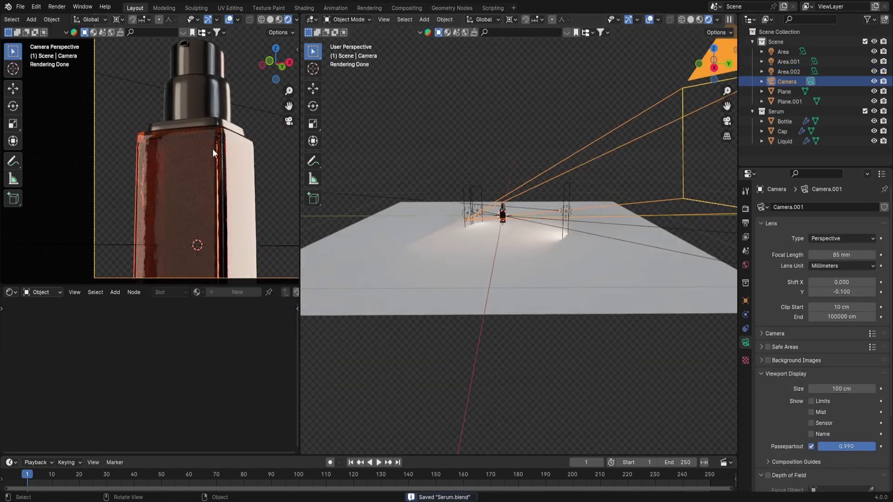
Step: Select the bottle's cap to display its BlackPlastic material and save the file
left_click(202, 215)
scroll(171, 345, "up", 3)
scroll(210, 88, "up", 5)
key("ctrl+s")
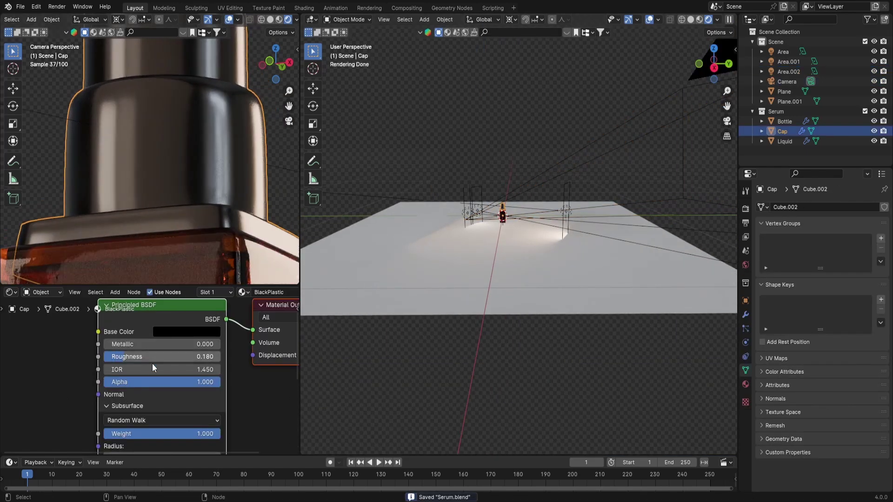
Step: Try adjusting a shader value of the cap's BlackPlastic material and undo it
left_click_drag(151, 382, 94, 382)
key("ctrl+z")
middle_click_drag(80, 410, 98, 382)
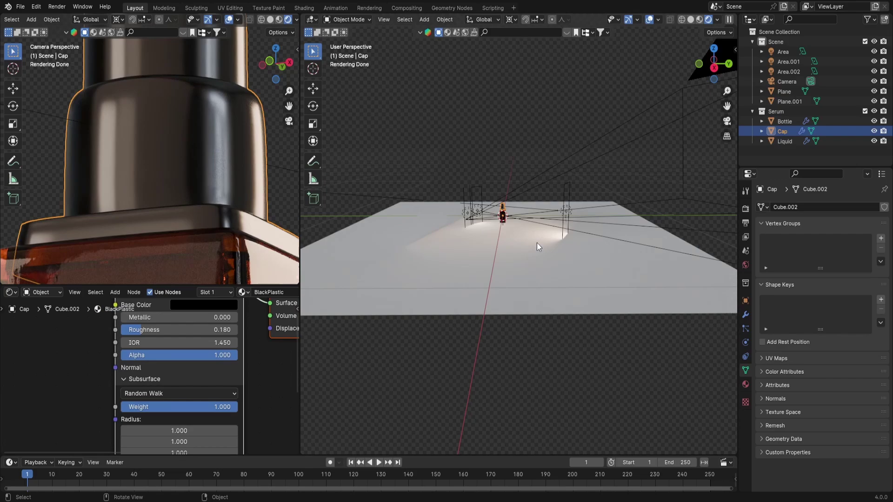
Step: Show the scene through the camera in the large viewport and save the file
left_click(516, 182)
key("KP_0")
key("ctrl+s")
scroll(536, 215, "down", 3)
scroll(541, 166, "up", 1)
Step: Set both 3D viewports to Solid shading
left_click(690, 19)
left_click(270, 20)
scroll(133, 119, "down", 3)
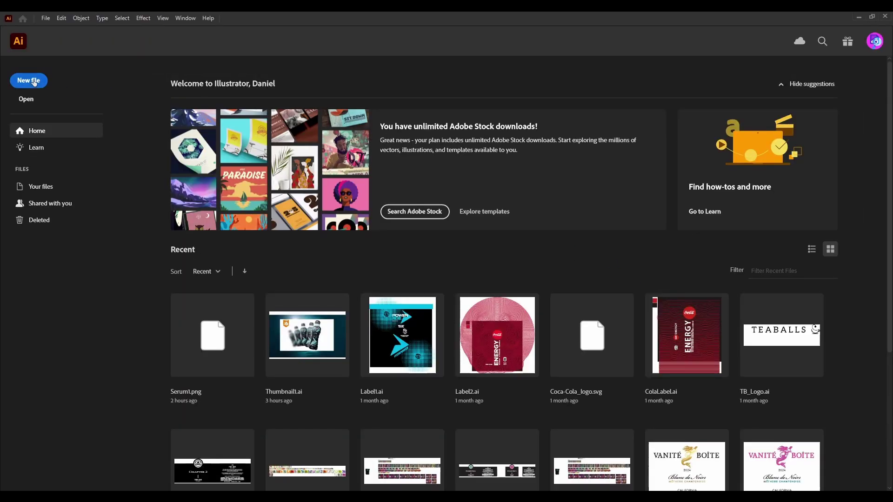
Step: In Adobe Illustrator, create a new document from the custom 4096 x 4096 px preset
left_click(34, 82)
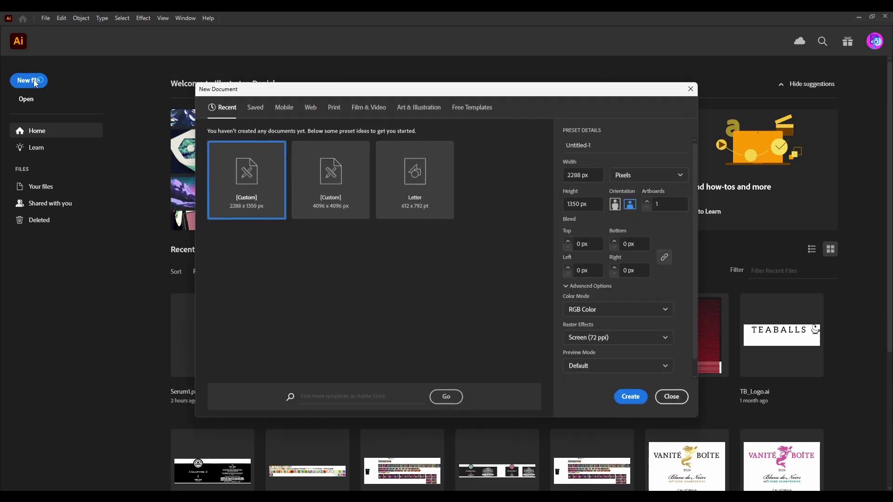
left_click(316, 188)
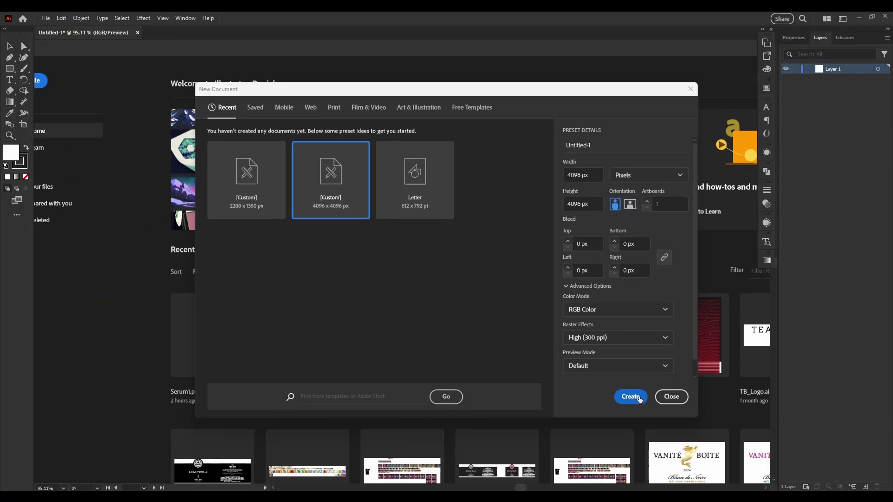
left_click(630, 397)
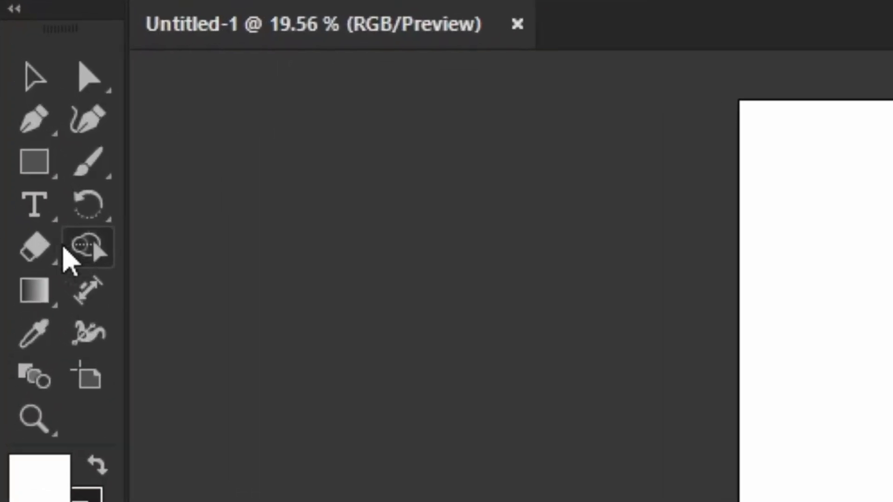
Step: Place a text object in the upper part of the artboard and set its font size to 200 pt
key("t")
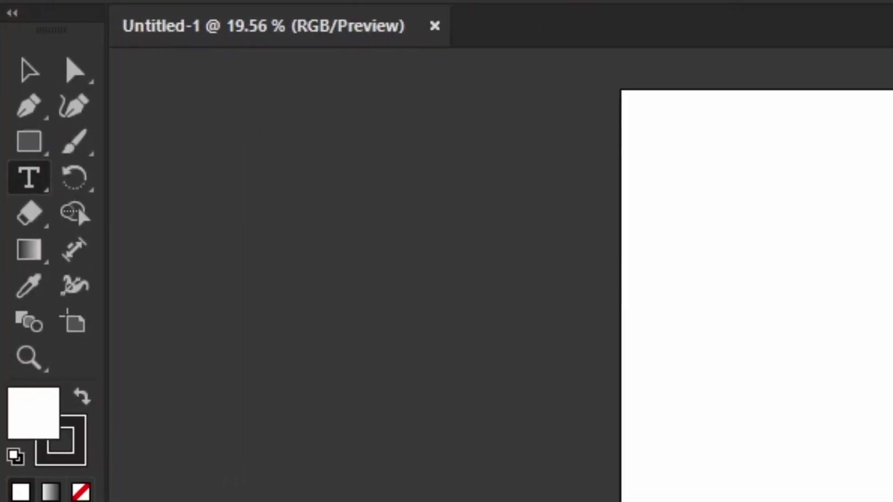
left_click(393, 163)
left_click(411, 186)
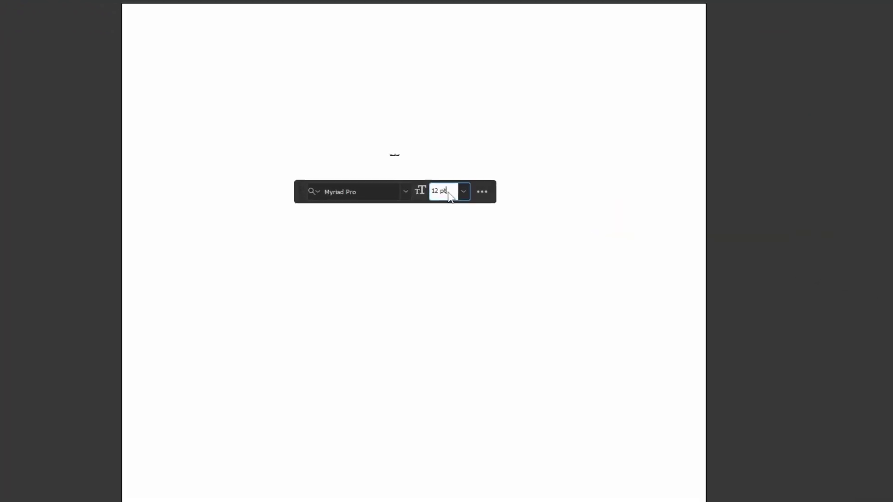
double_click(447, 191)
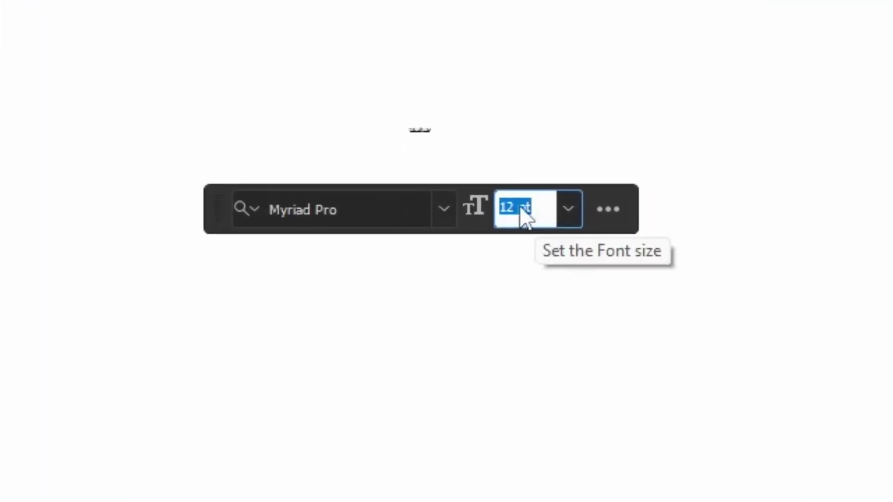
type("200")
key("Return")
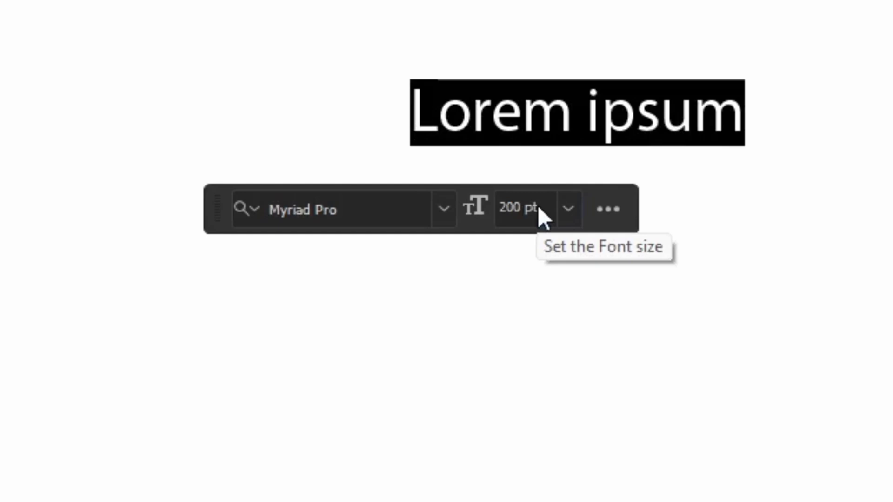
Step: Enter HYDRATING, COSMETIC and PRODUCT on three lines of the text object and finish editing it
key("Escape")
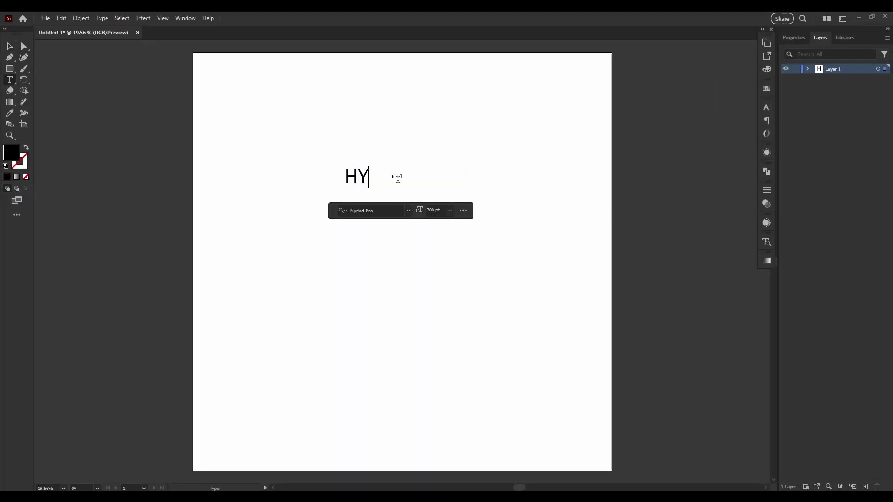
type("DRATING")
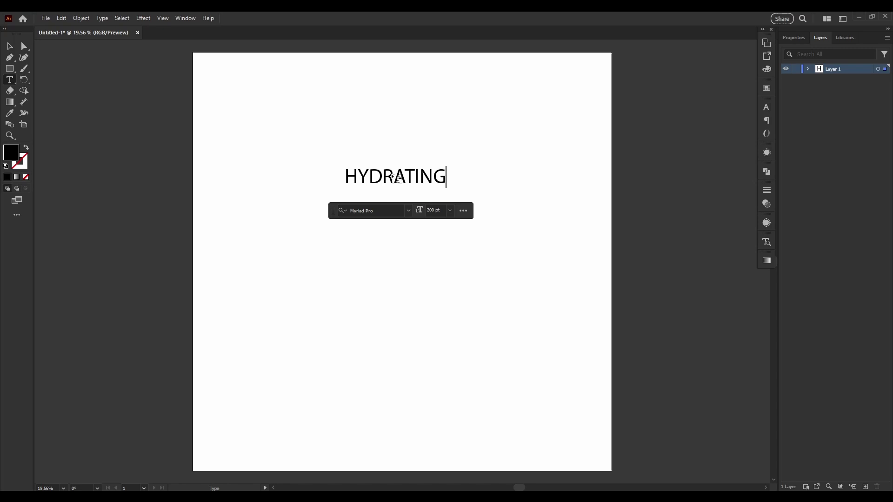
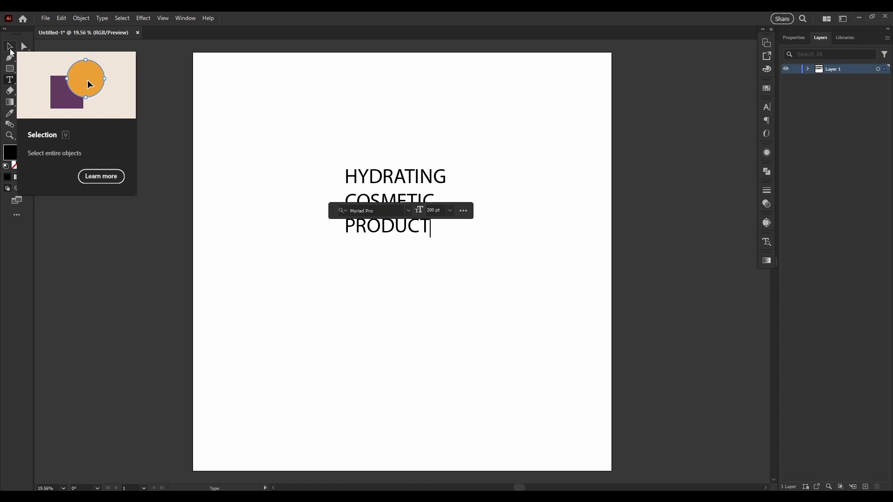
left_click(9, 48)
Step: Centre-align the three-line paragraph and centre the text block horizontally on the artboard
left_click(794, 37)
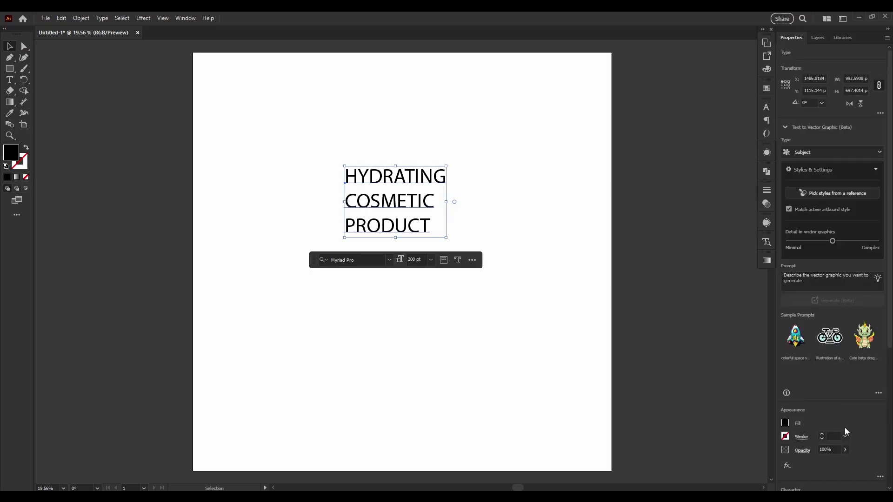
scroll(846, 431, "down", 5)
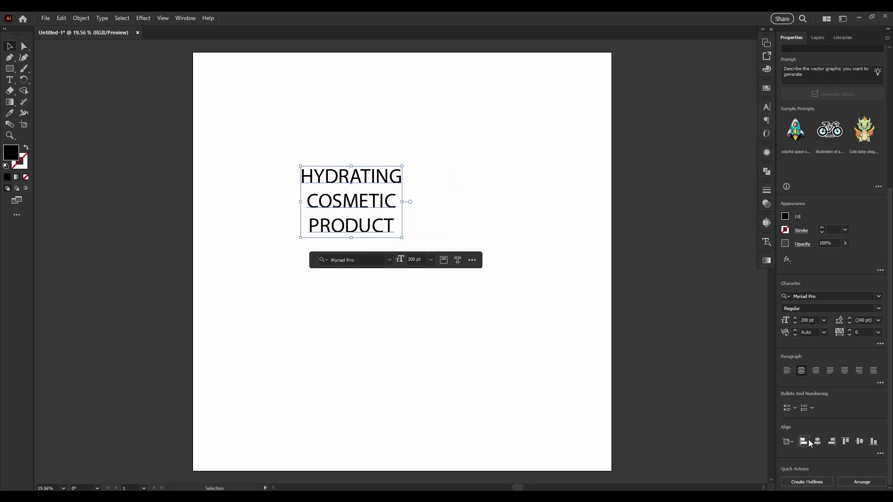
left_click(802, 371)
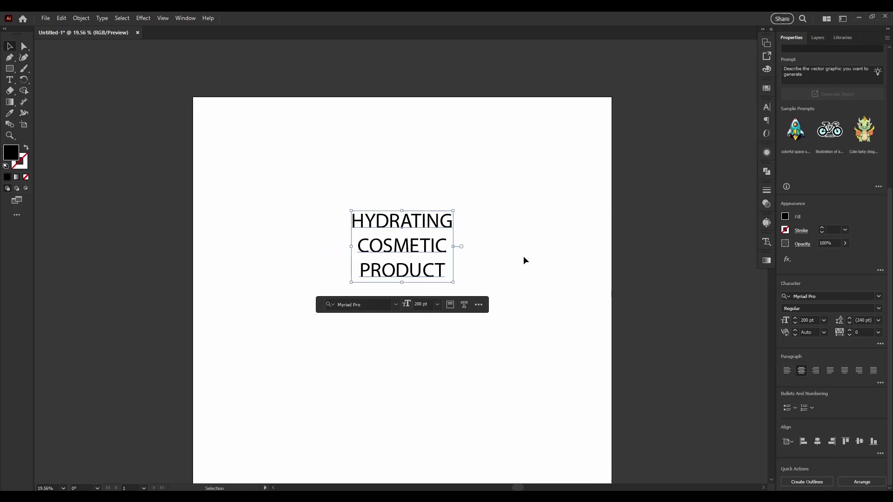
Step: Change the text block's font to Futura Std Book with 220 pt leading
left_click(390, 260)
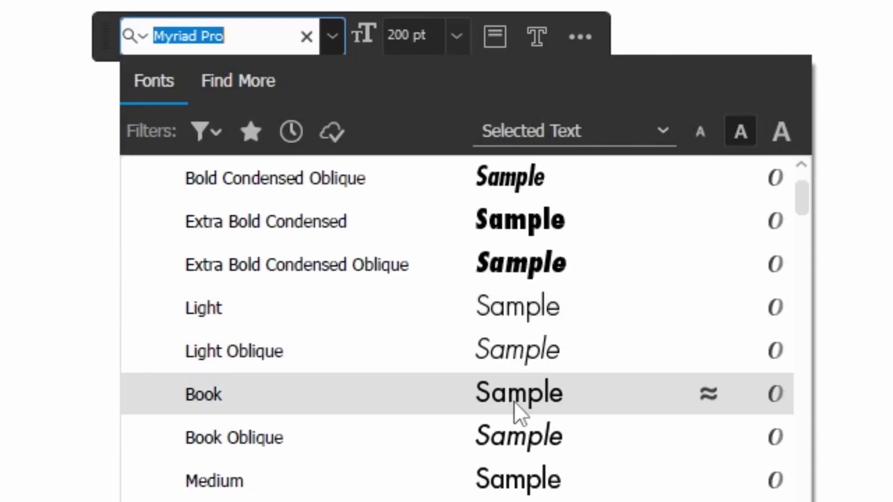
left_click(514, 400)
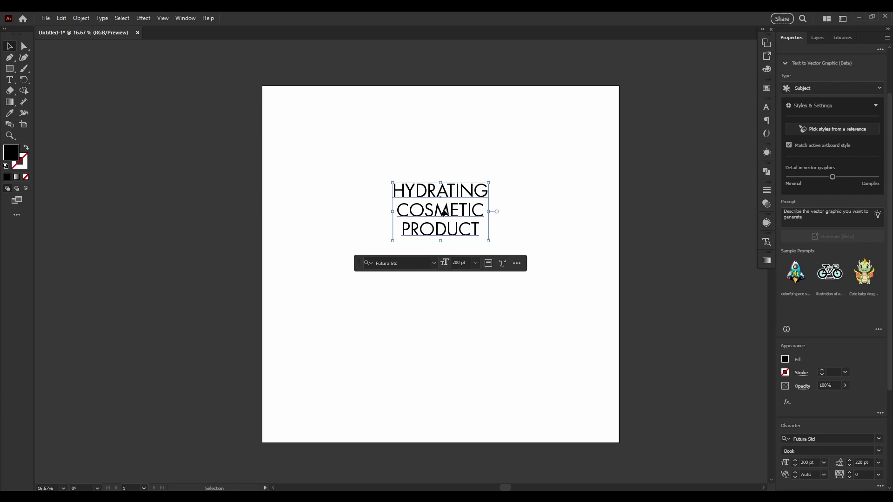
Step: Move the text block higher on the artboard and centre it horizontally
left_click_drag(445, 212, 441, 172)
scroll(817, 411, "down", 3)
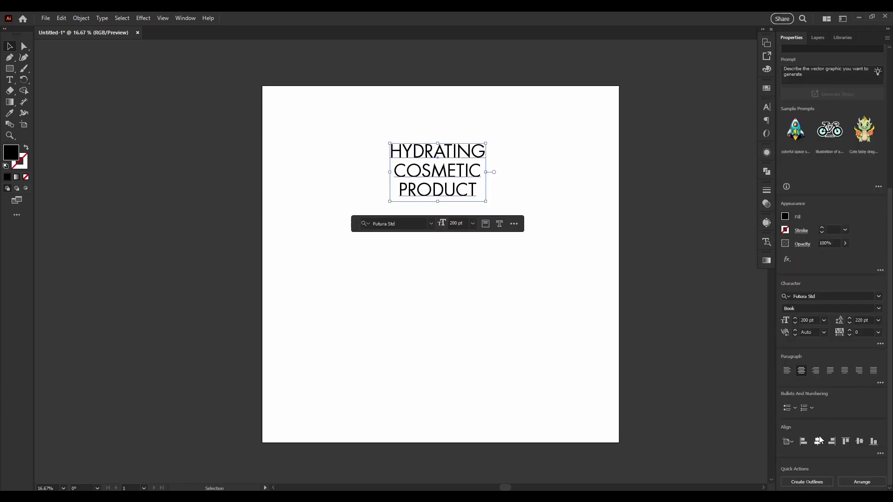
left_click(518, 333)
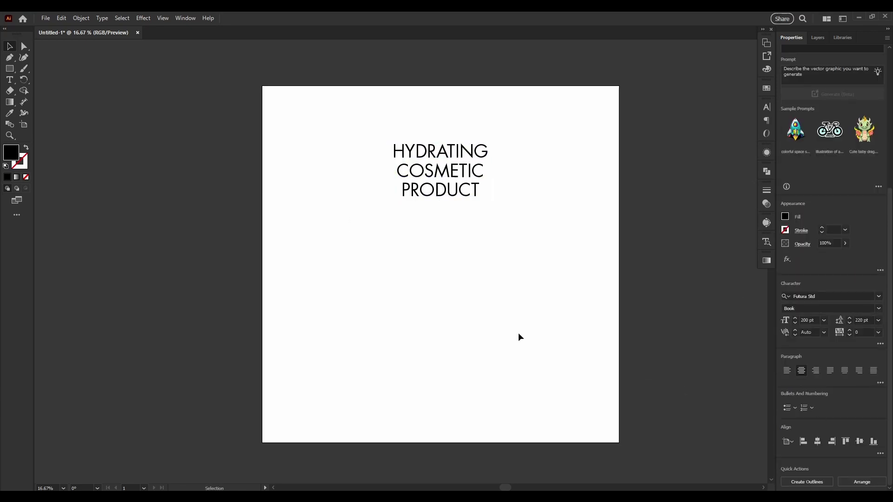
Step: Duplicate the text block below the original and replace the copy's wording with BRAND
left_click(445, 183)
left_click_drag(446, 183, 445, 301, "alt")
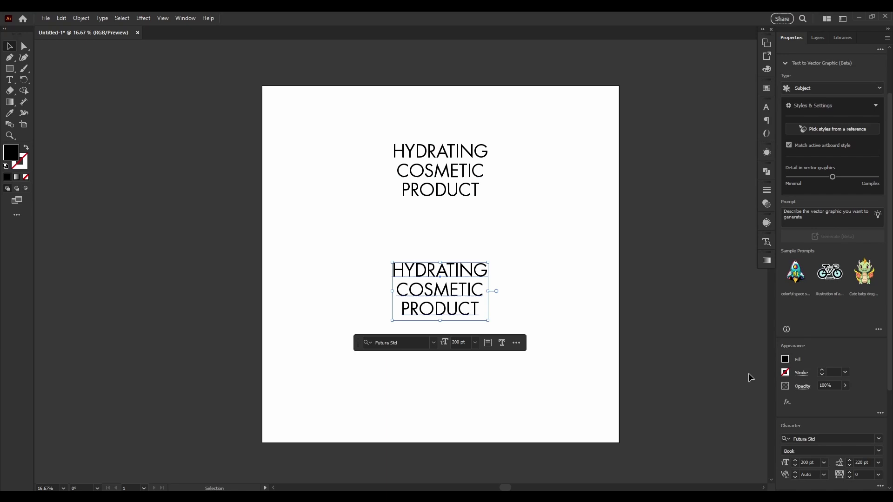
triple_click(415, 277)
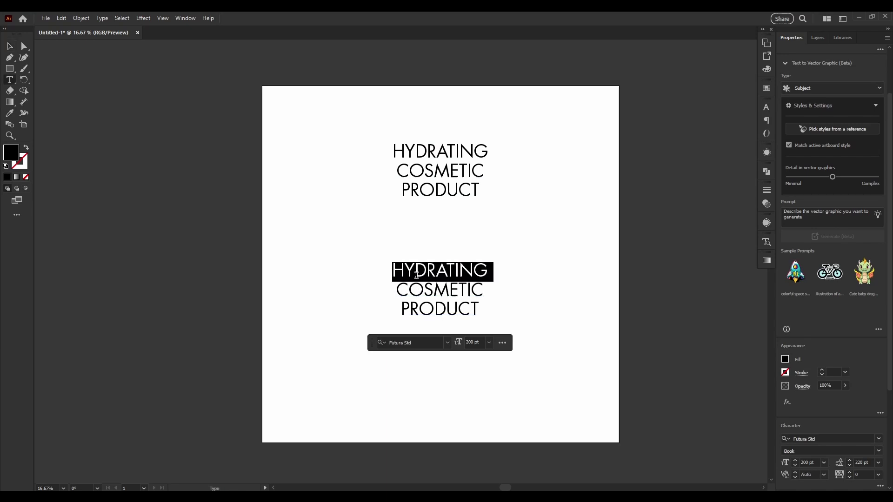
key("ctrl+a")
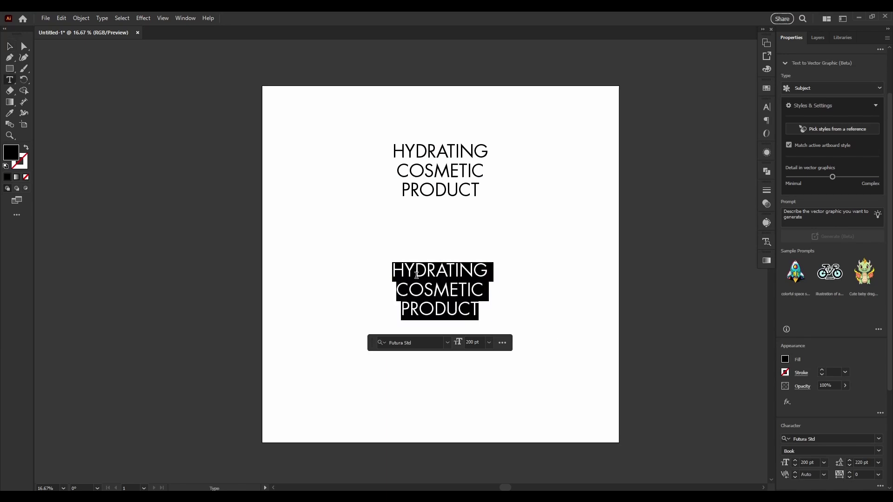
type("BRAND")
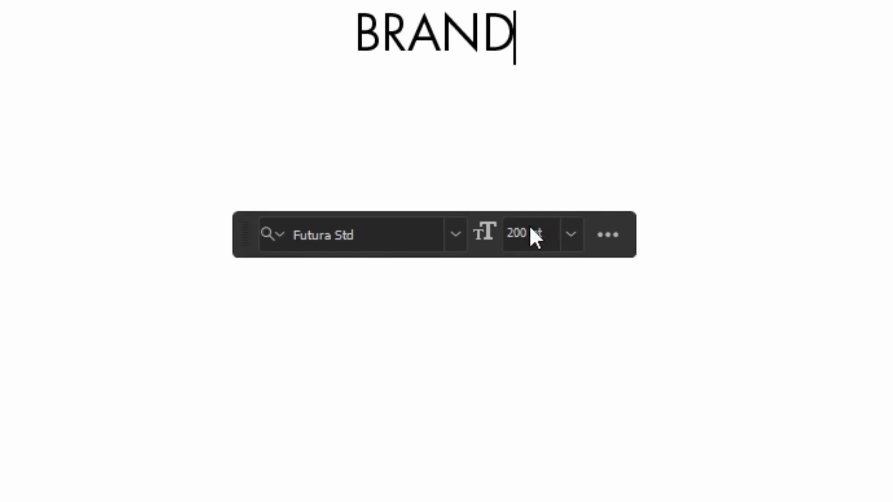
Step: Set the BRAND text's font size to 350 pt and leave it selected as an object
key("ctrl+a")
left_click(472, 343)
type("350")
key("Return")
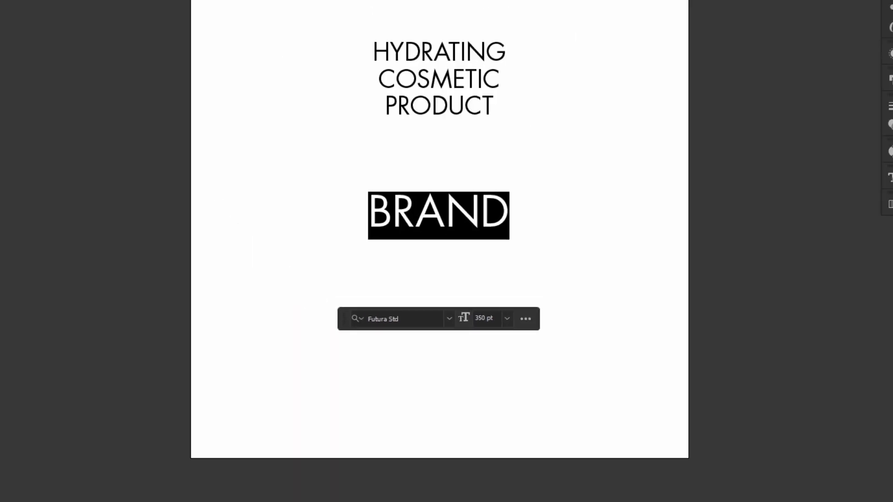
key("Escape")
left_click_drag(489, 3, 488, 3)
left_click(462, 286)
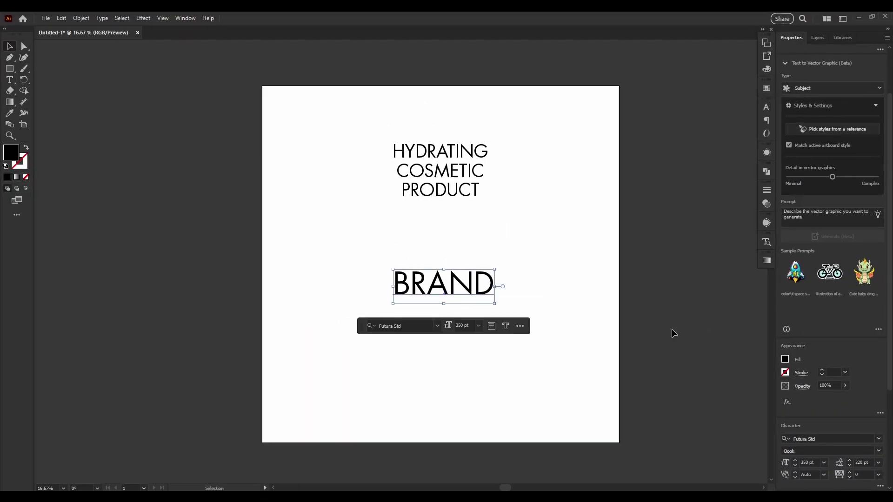
Step: Change the BRAND text to the Delicate Caligraphy Demo font at 600 pt with a tracking of 80
left_click(437, 324)
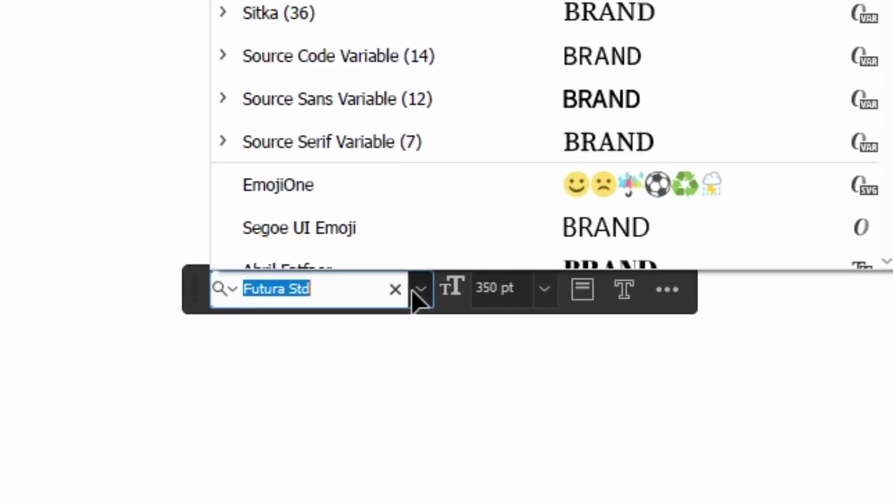
type("CA")
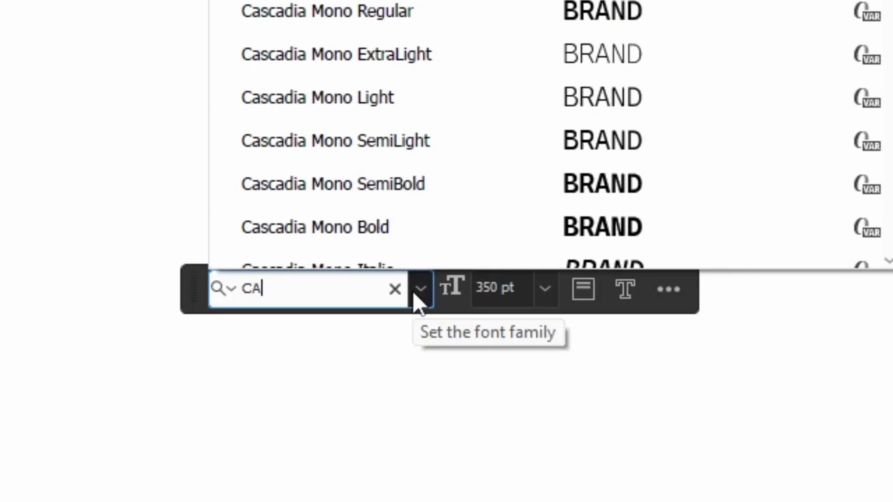
type("LIG")
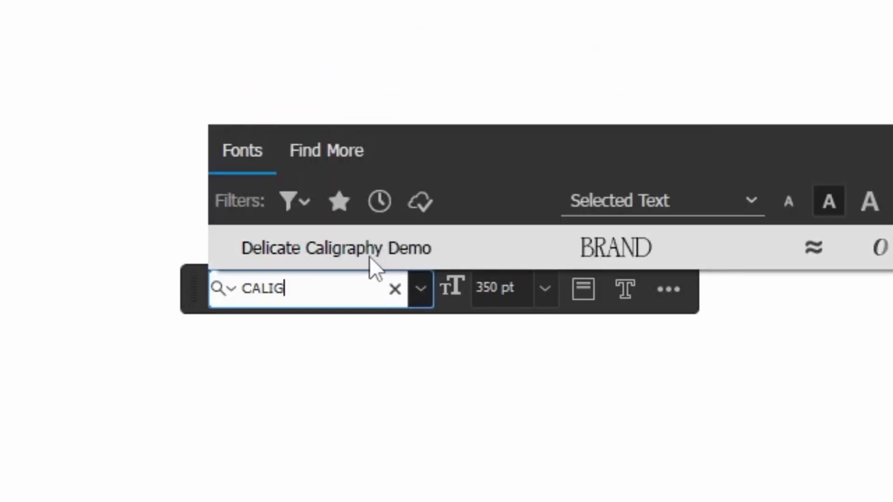
left_click(369, 256)
left_click(509, 294)
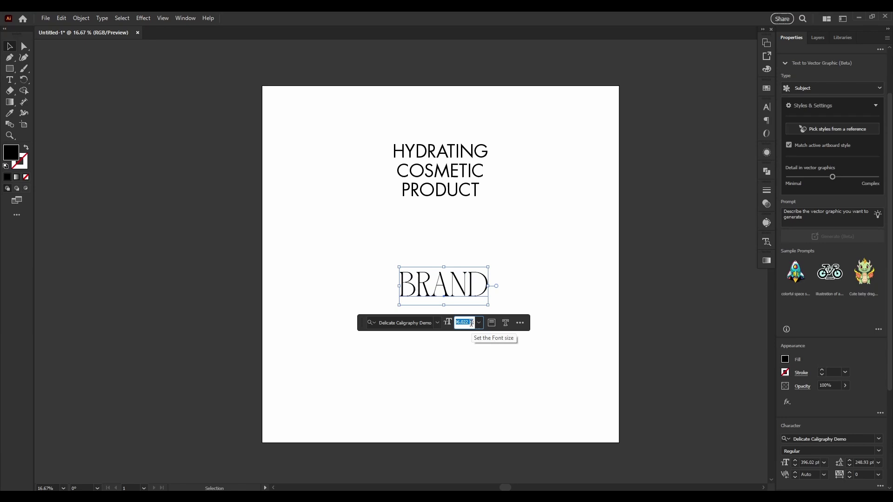
type("500")
key("Return")
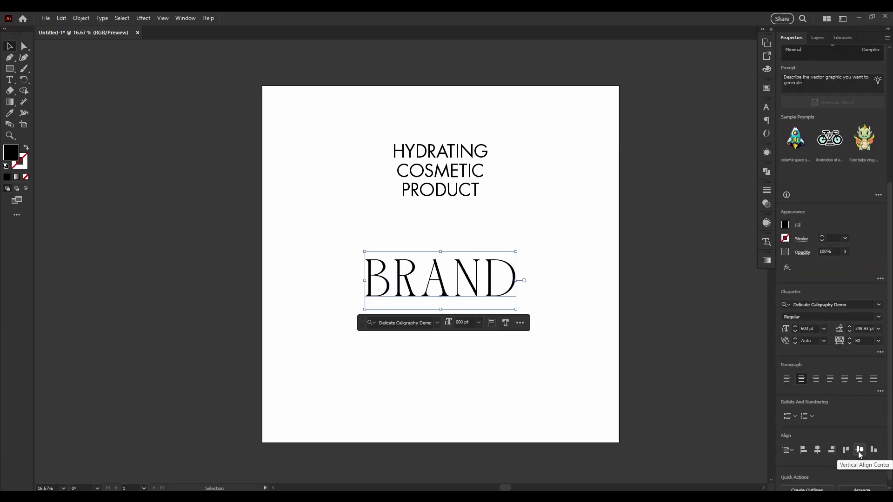
Step: Spread the two text blocks apart vertically and set the HYDRATING COSMETIC PRODUCT text's font size to 250 pt
left_click(859, 450)
key("ctrl+z")
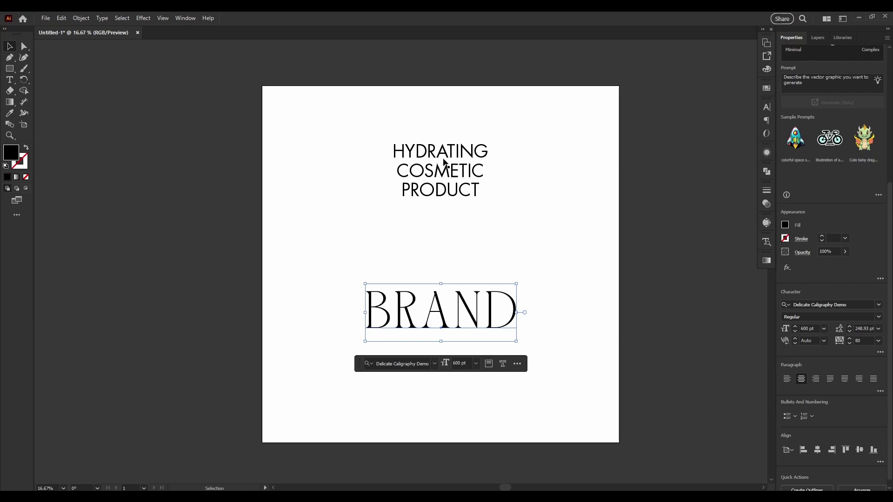
left_click_drag(444, 162, 444, 192)
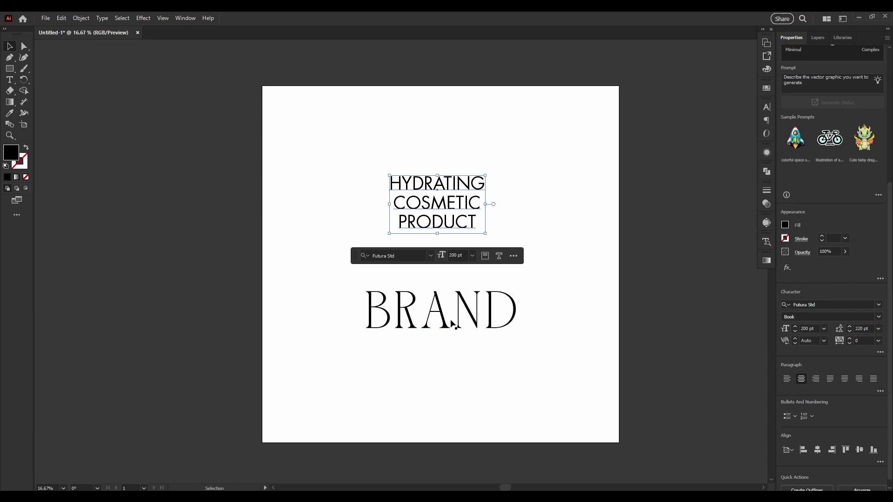
left_click_drag(453, 324, 449, 353)
left_click_drag(424, 197, 425, 179)
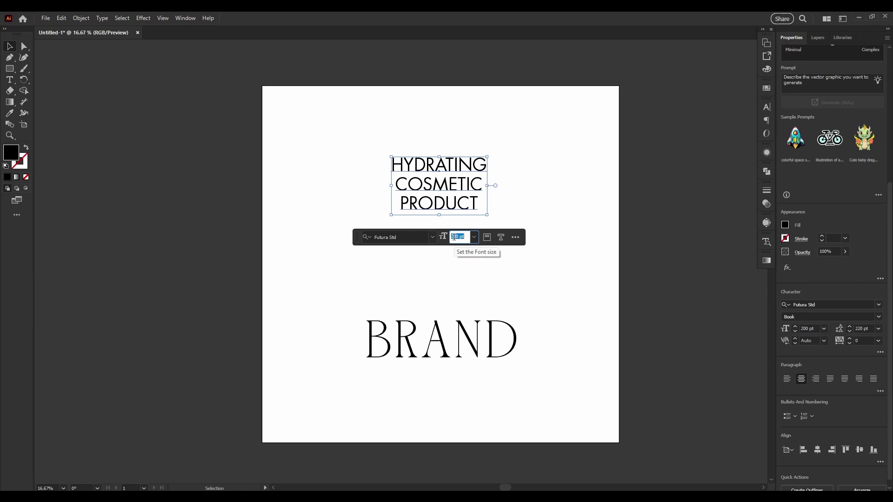
key("Return")
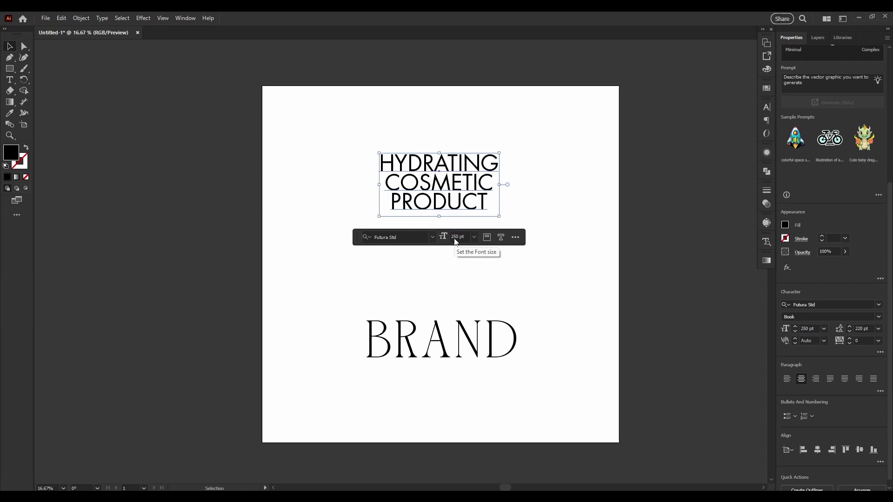
Step: Enlarge the BRAND text to a font size of 900 pt
left_click(450, 348)
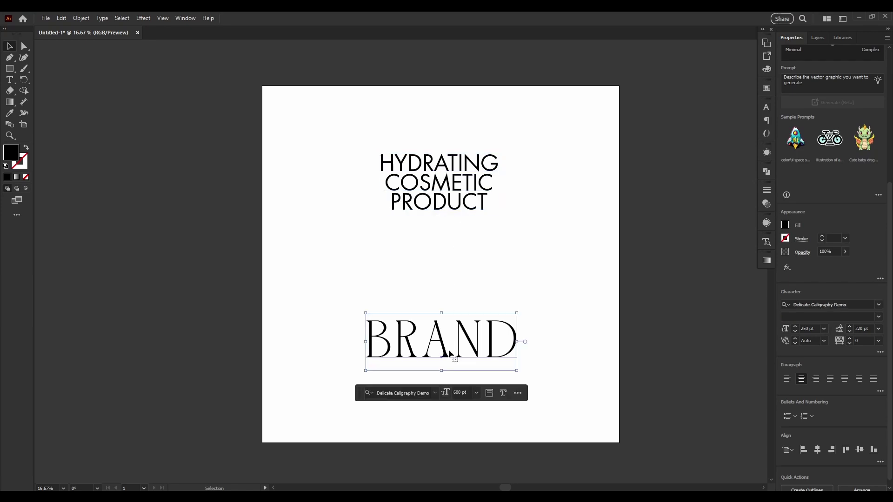
left_click(462, 394)
type("800")
key("Return")
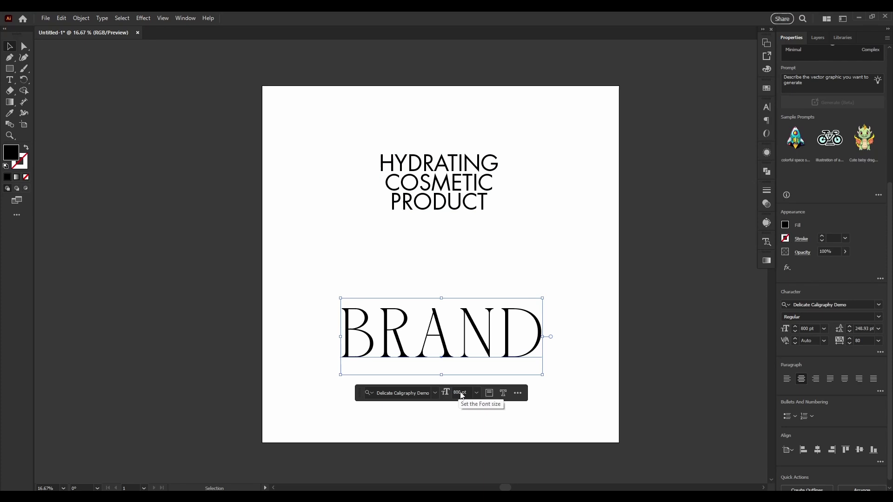
left_click(461, 393)
type("900")
key("Return")
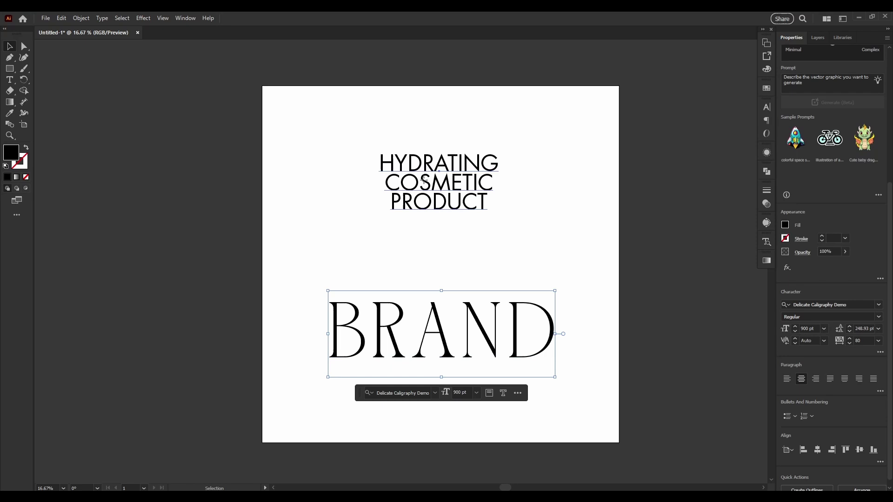
Step: Centre the HYDRATING COSMETIC PRODUCT block and the BRAND text horizontally on the artboard
left_click(439, 182)
left_click(833, 452)
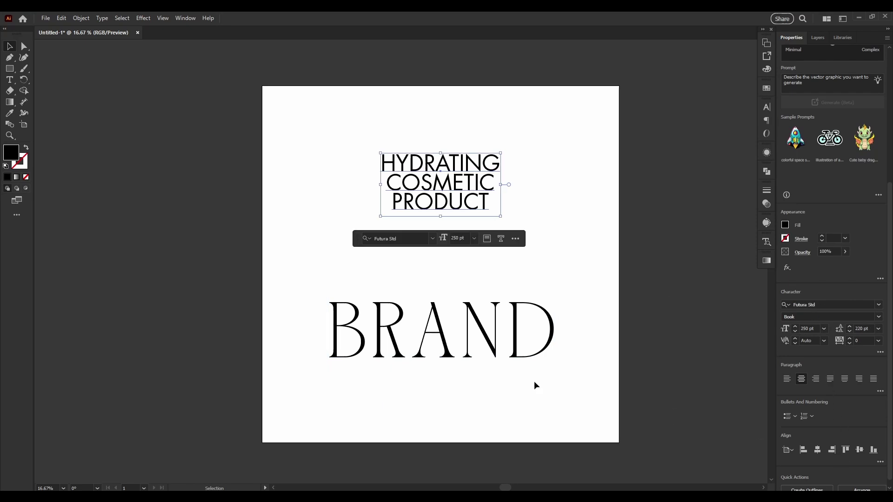
left_click(484, 360)
left_click(818, 450)
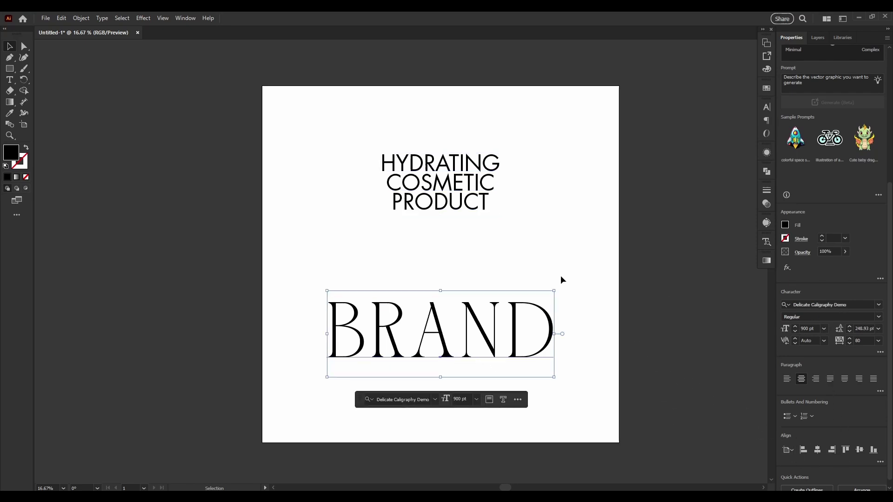
left_click(558, 257)
Step: Move the BRAND text lower and the HYDRATING COSMETIC PRODUCT block higher to widen the gap between them
left_click(428, 191)
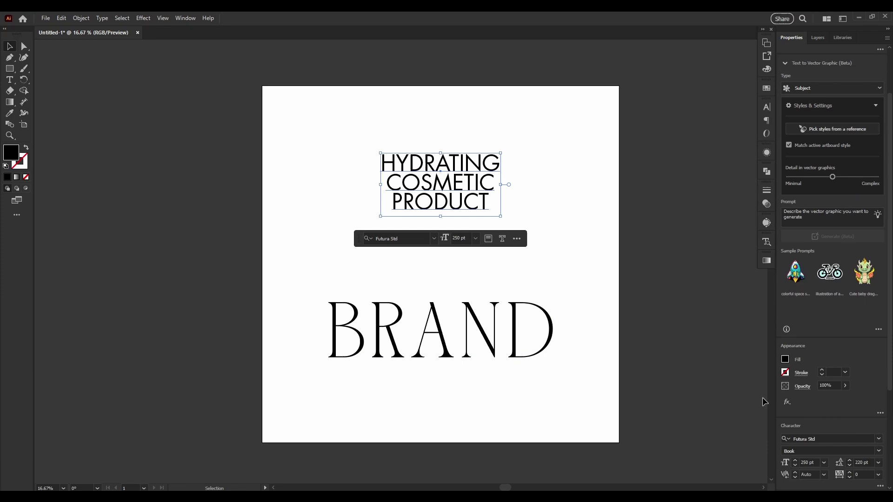
left_click(475, 341)
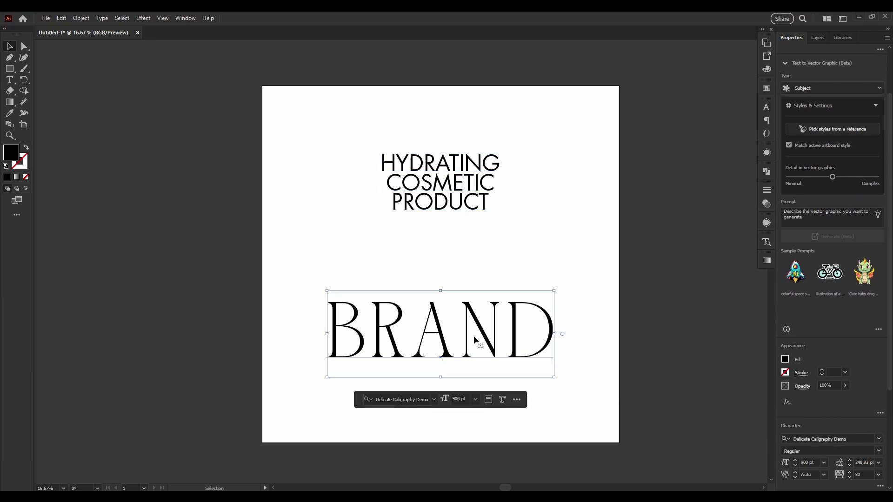
left_click_drag(473, 336, 473, 353)
left_click_drag(416, 178, 413, 155)
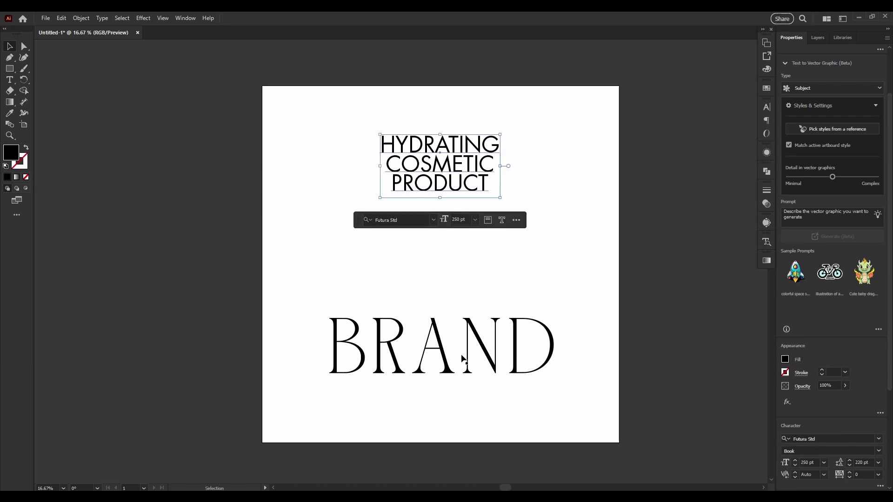
left_click_drag(461, 355, 462, 363)
Step: Re-centre both moved text blocks horizontally on the artboard and deselect them
scroll(827, 442, "down", 3)
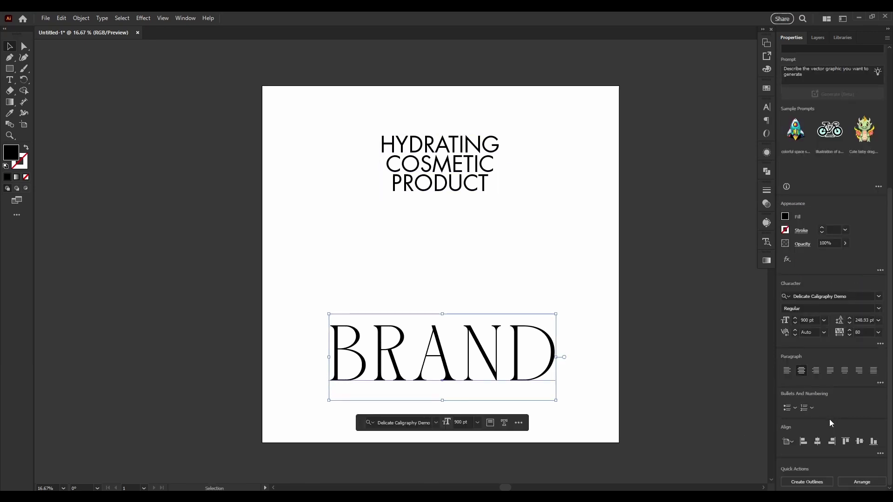
left_click(819, 443)
left_click(456, 169)
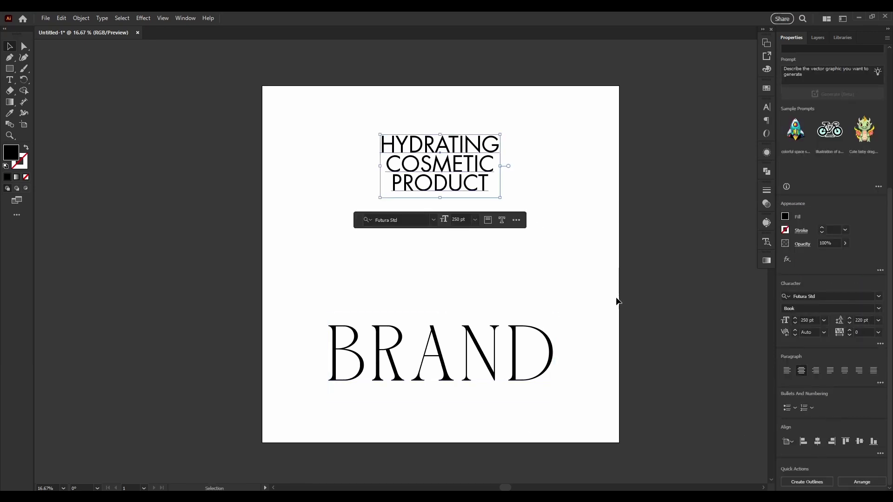
left_click(818, 443)
left_click(498, 372, "shift")
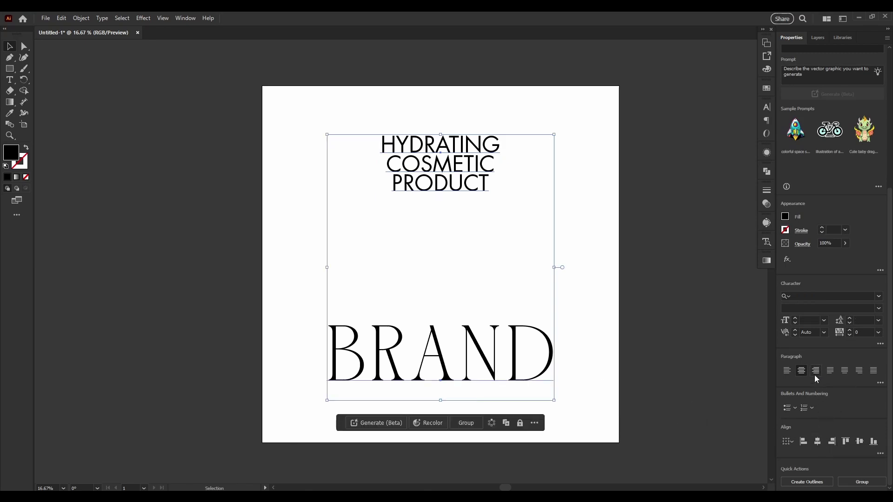
left_click(597, 282)
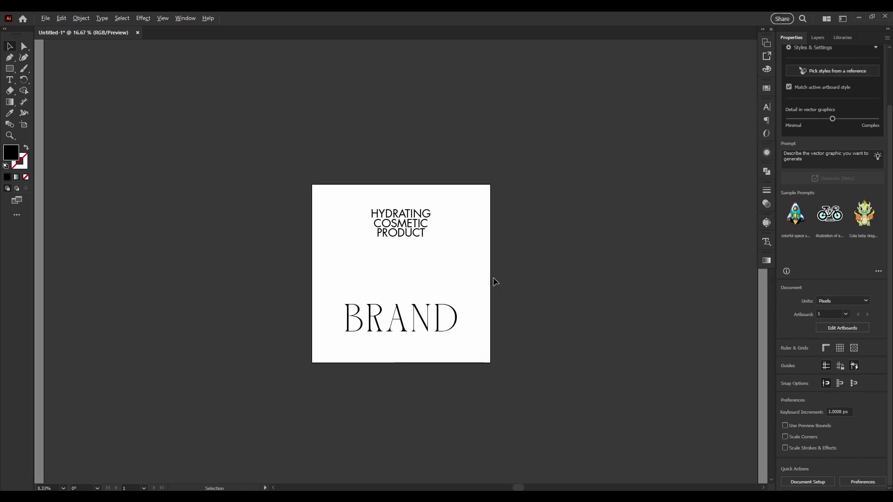
Step: Export the label artboard for screens as a PNG at 1x scale
scroll(493, 277, "up", 1, "alt")
scroll(309, 264, "up", 1, "alt")
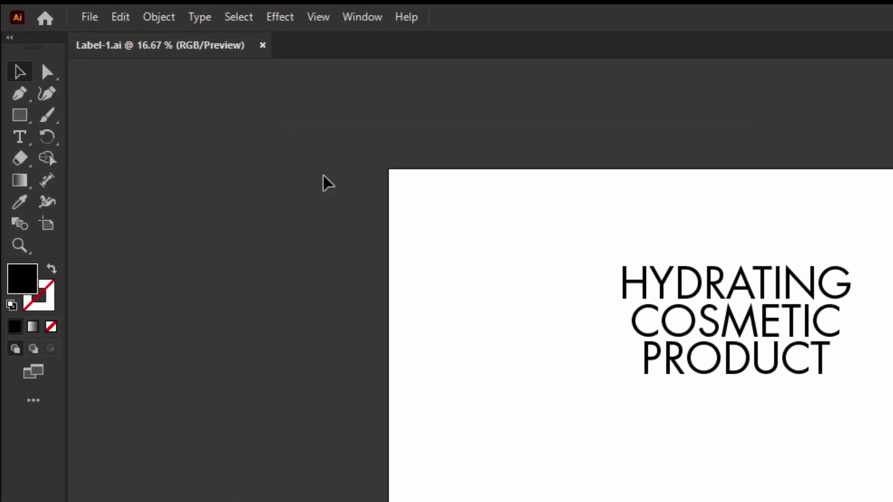
left_click(88, 17)
mouse_move(200, 412)
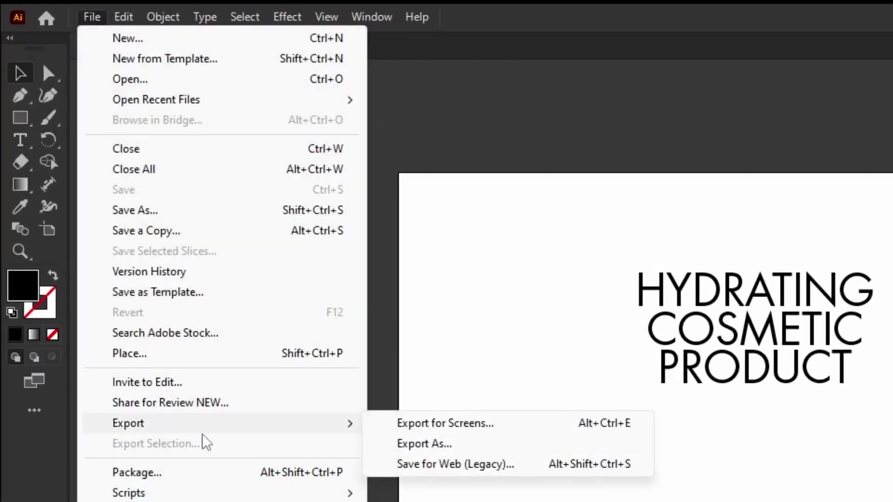
left_click(406, 429)
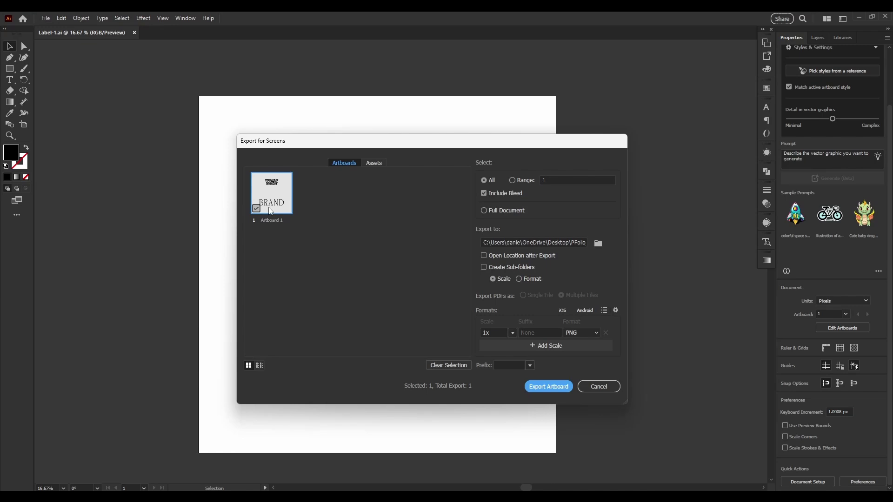
left_click(561, 389)
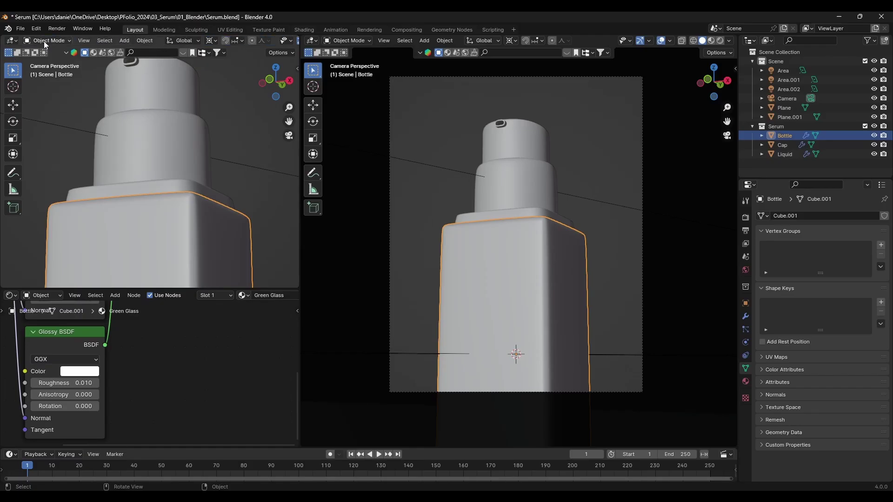
Step: Switch to Blender and change the 3D viewport above the node editor to an Image Editor
left_click(12, 41)
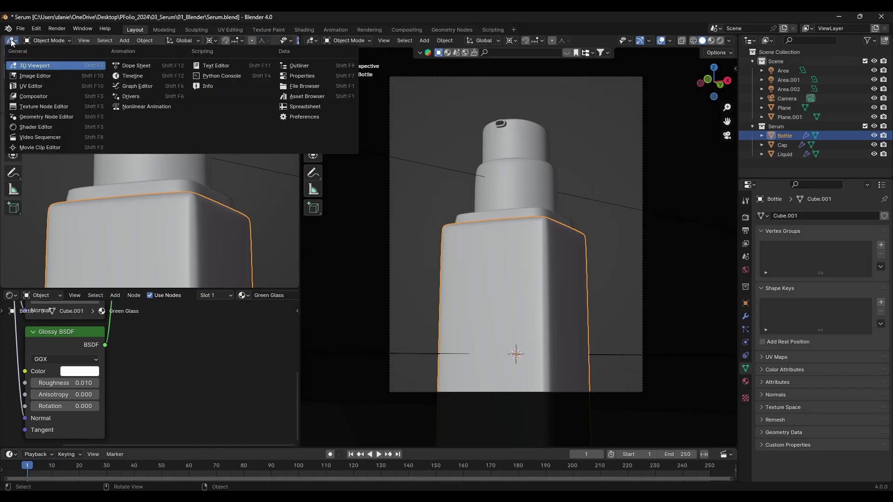
left_click(35, 75)
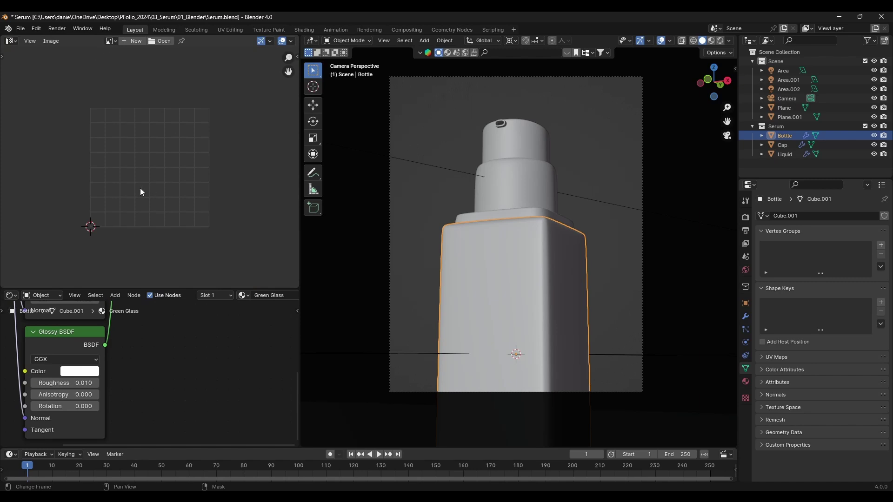
scroll(147, 353, "down", 5)
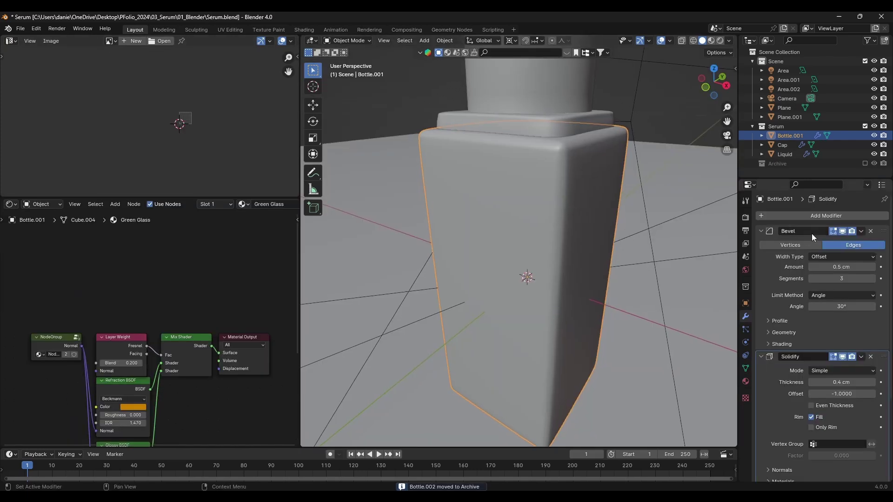
Step: Apply the Bevel, Solidify and Subdivision modifiers of Bottle.001
left_click(862, 230)
left_click(860, 233)
key("a")
left_click(861, 232)
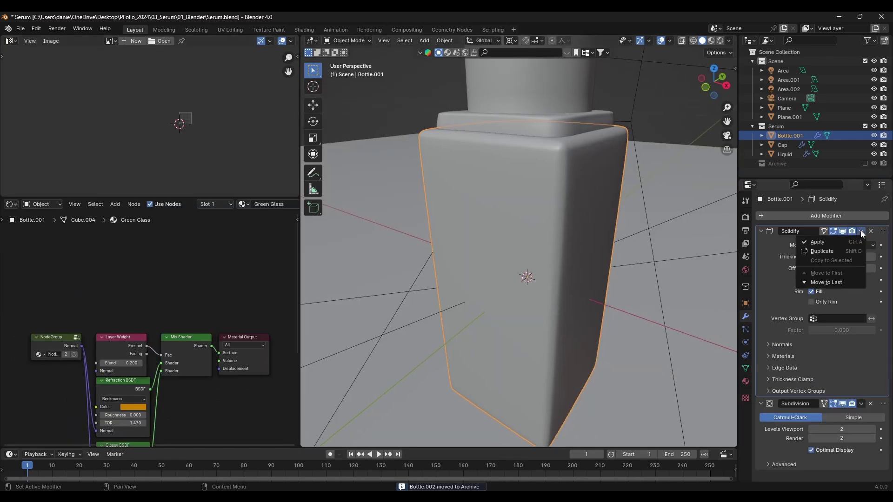
key("a")
left_click(861, 231)
left_click(859, 240)
Step: Enter Edit Mode on Bottle.001 and select the edge loop around its upper shoulder in edge mode
key("Tab")
key("a")
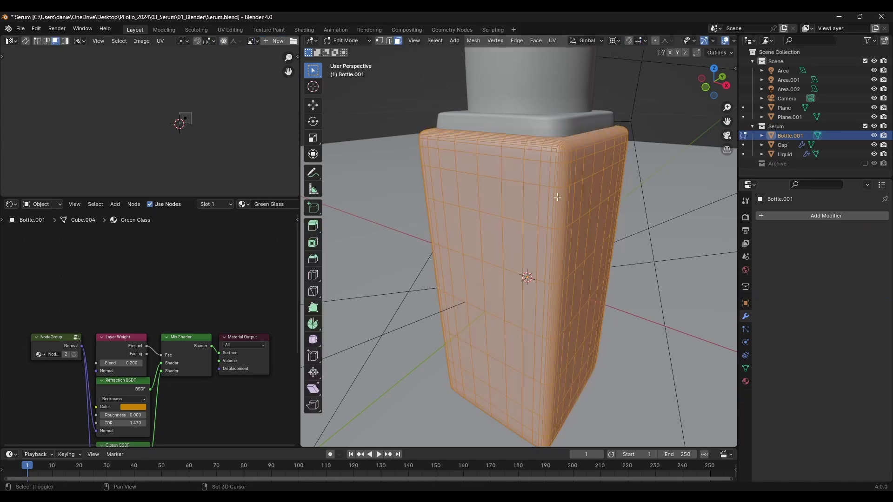
middle_click_drag(549, 204, 573, 205)
scroll(572, 186, "up", 3)
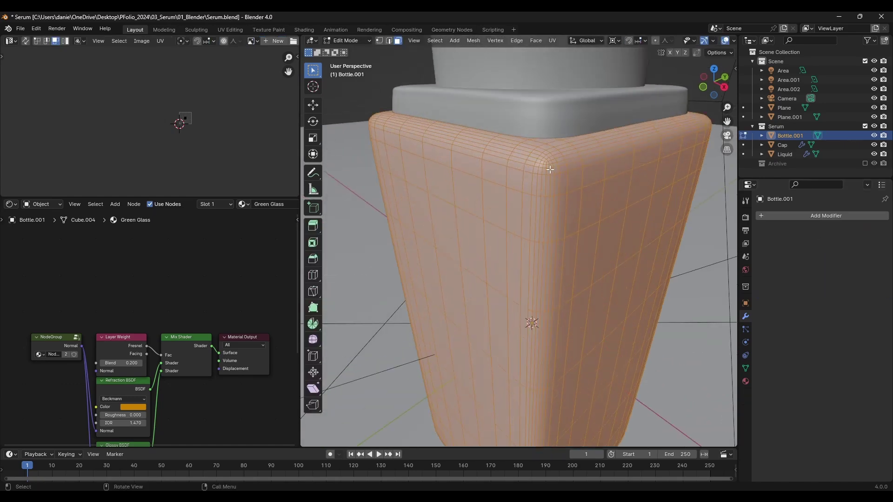
key("2")
left_click(583, 171, "alt")
scroll(583, 171, "down", 6)
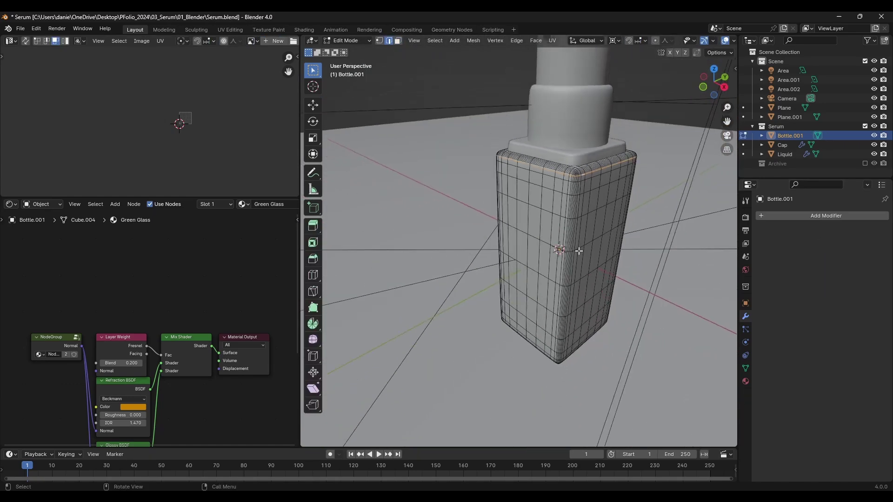
Step: Add the edge loop around the bottle's lower rim to the selection
middle_click_drag(587, 368, 577, 265)
scroll(564, 316, "up", 6)
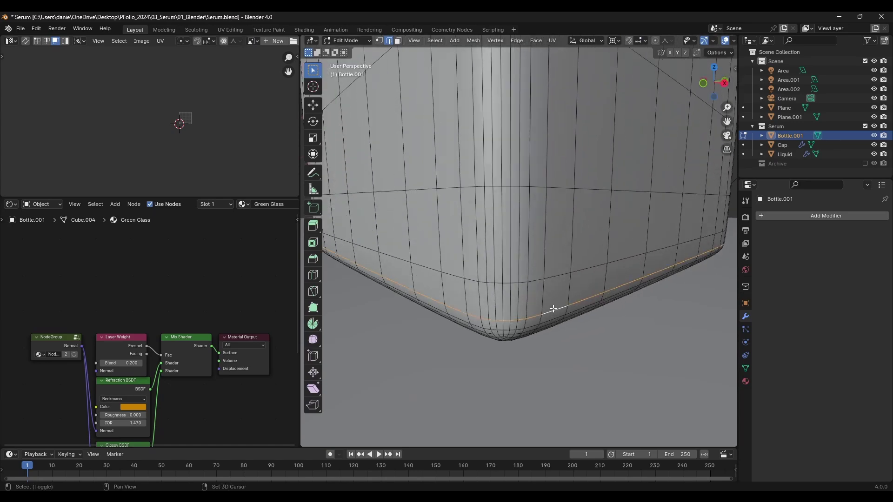
scroll(554, 309, "down", 3)
middle_click_drag(550, 209, 548, 270, "shift")
scroll(548, 271, "down", 3)
Step: Add the vertical edge path down the middle of one bottle side to both selected loops and mark the edges as seams
mouse_move(537, 173)
middle_mouse_down()
mouse_move(574, 205)
mouse_move(520, 193)
mouse_move(554, 179)
middle_mouse_up()
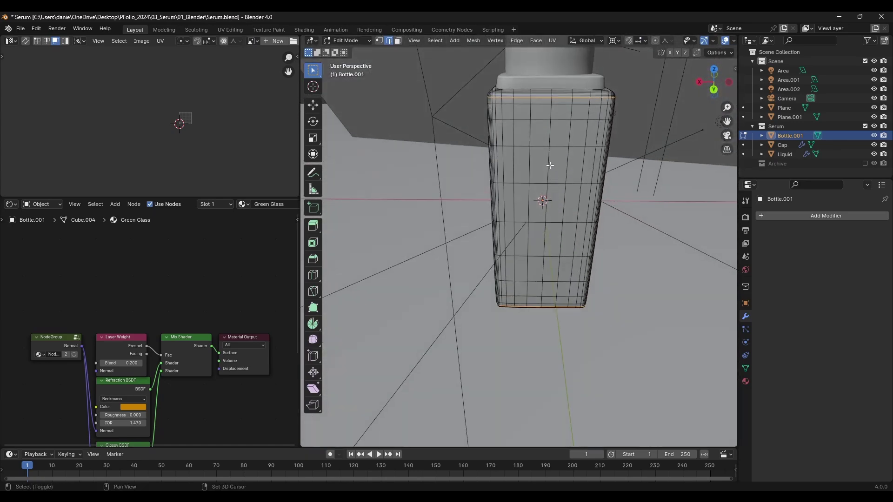
key("alt+a")
middle_click_drag(563, 282, 558, 277)
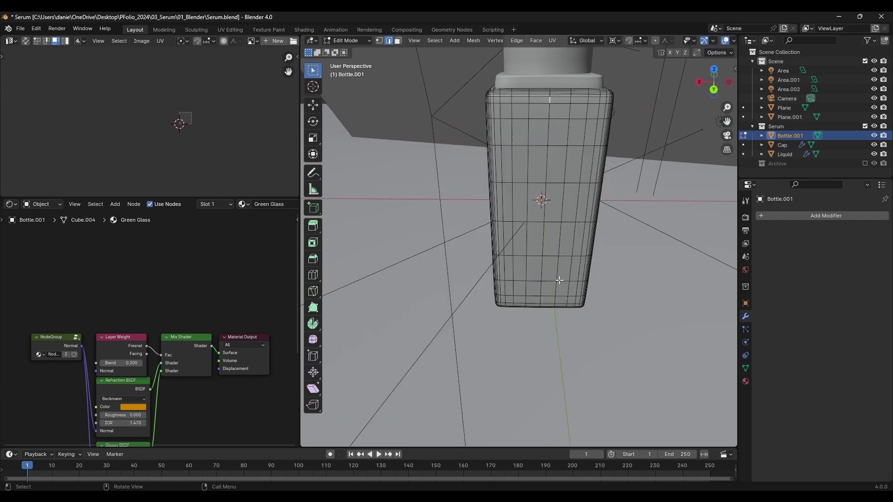
key("ctrl+z")
scroll(538, 318, "up", 4)
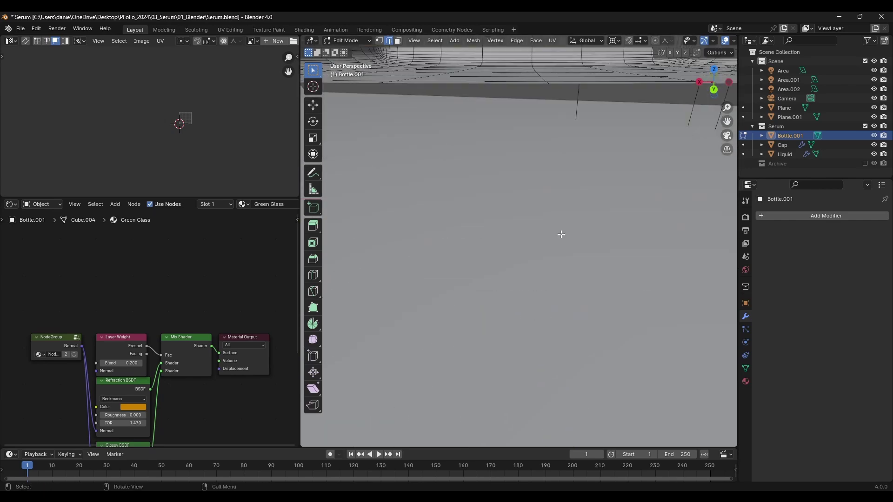
scroll(559, 235, "down", 2)
left_click(563, 199, "ctrl")
key("KP_Decimal")
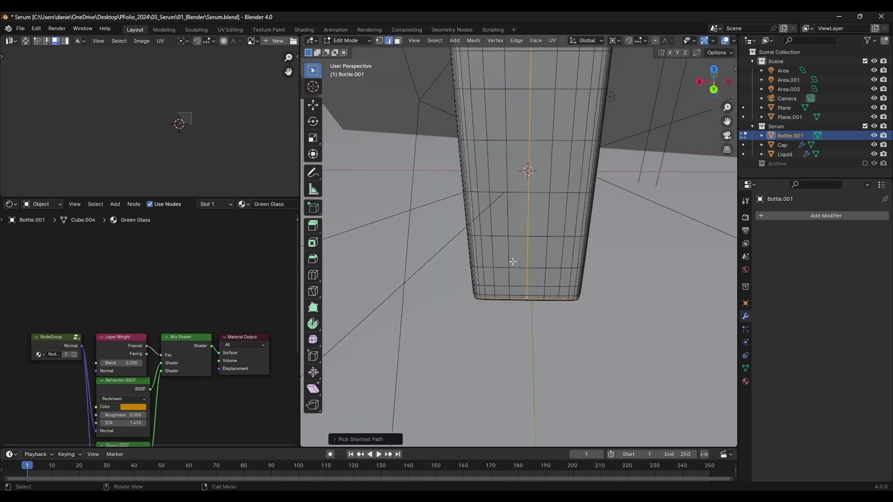
right_click(589, 416)
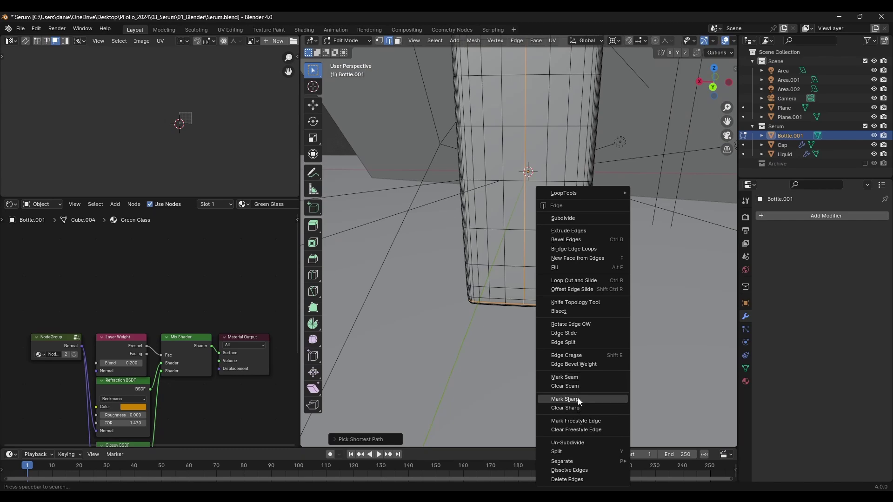
left_click(575, 378)
Step: Select the whole bottle mesh and unwrap it along the marked seams
middle_click_drag(526, 274, 593, 289)
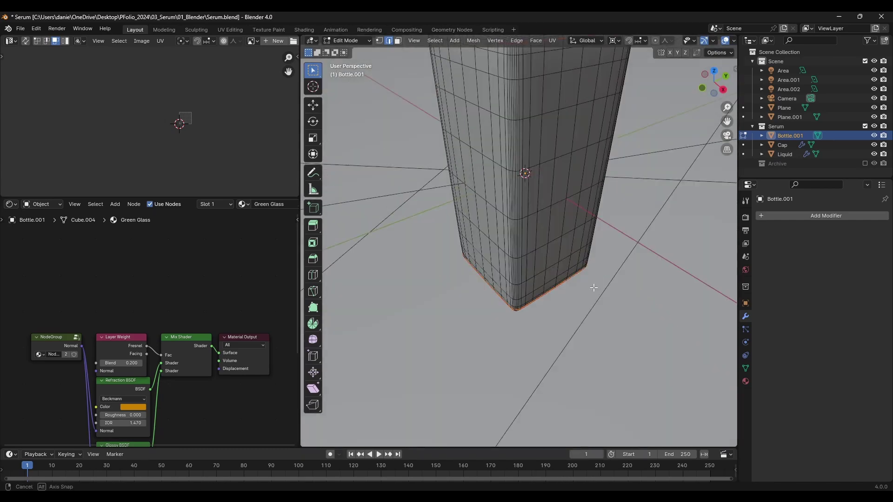
scroll(593, 286, "down", 5)
key("a")
middle_click_drag(592, 256, 538, 261)
key("u")
left_click(534, 260)
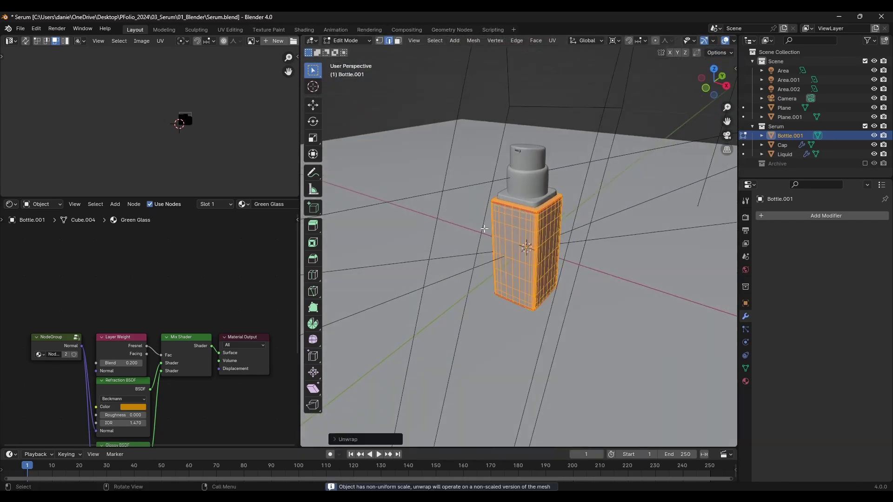
Step: Select all the bottle's UV islands and move them along X out of the 0–1 image area
key("a")
scroll(187, 105, "down", 3)
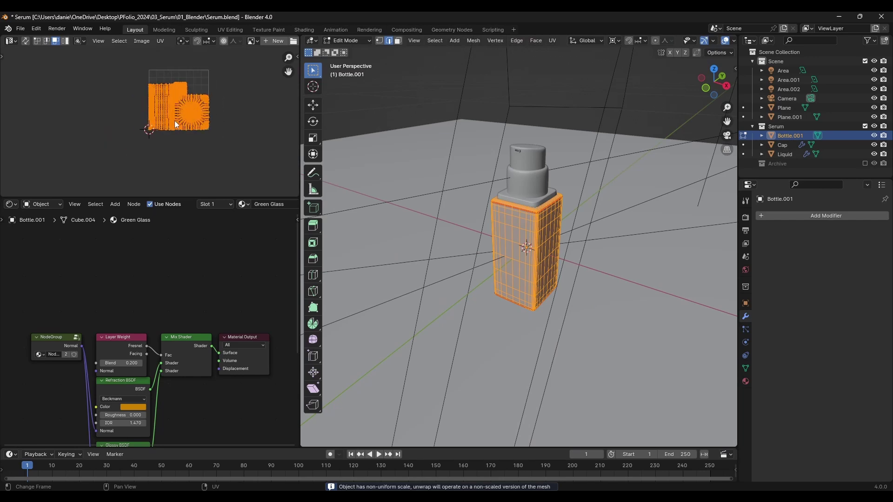
key("g")
key("x")
left_click(241, 115)
Step: In face mode, select one face on the bottle's side and grow the selection across the body up to the upper seam
scroll(544, 226, "up", 3)
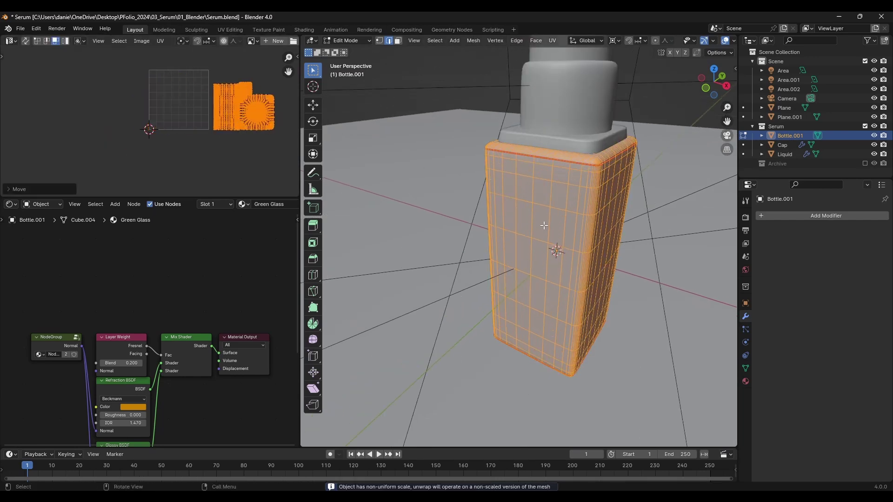
key("3")
left_click(554, 261)
key("ctrl+KP_Add")
key("ctrl+KP_Add")
key("ctrl+KP_Add")
key("ctrl+KP_Add")
key("ctrl+KP_Add")
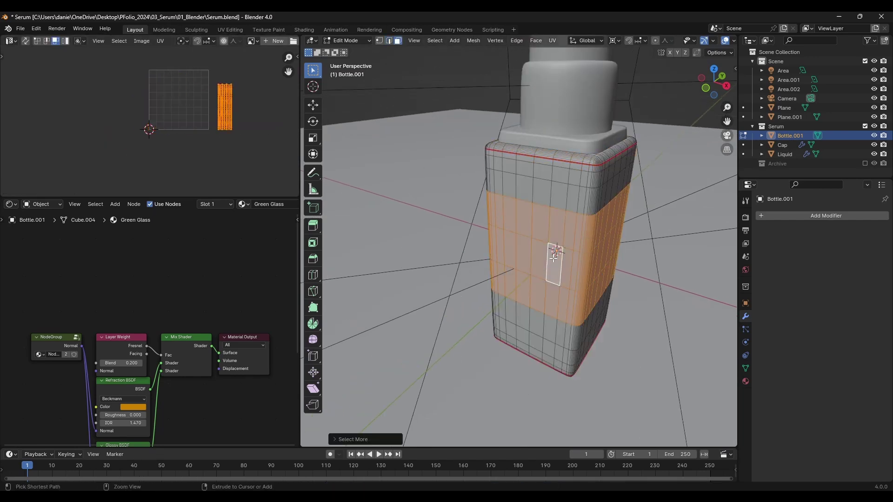
key("ctrl+KP_Add")
key("ctrl+KP_Add")
key("ctrl+KP_Add")
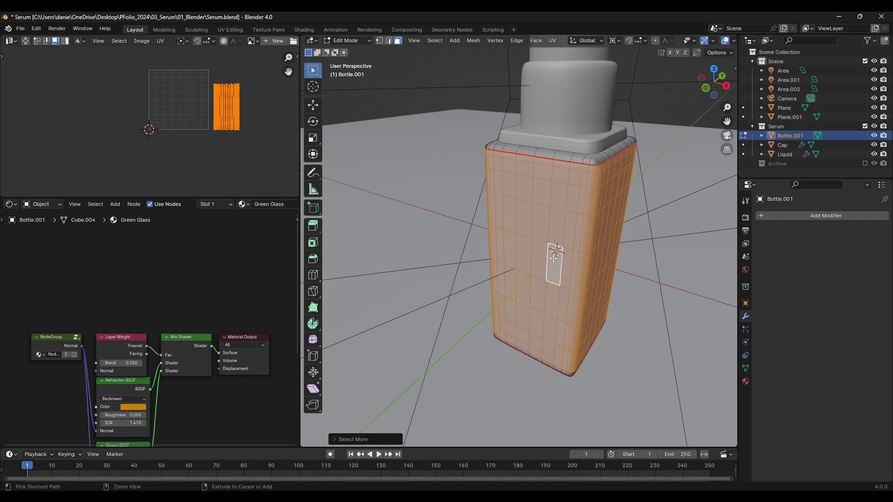
Step: Add the remaining ring of faces just above the lower seam to the body selection
middle_click_drag(527, 318, 530, 274)
scroll(554, 390, "up", 4)
middle_click_drag(535, 400, 533, 378, "shift")
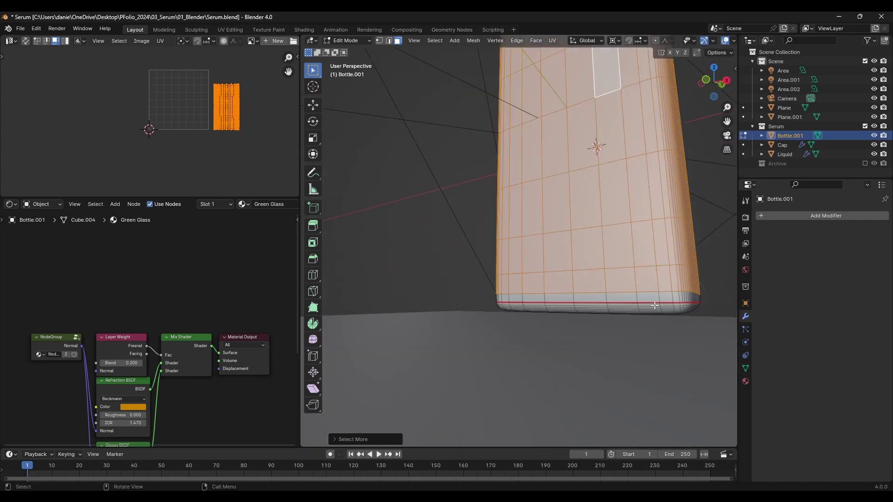
scroll(668, 299, "up", 1)
left_click(669, 297, "shift")
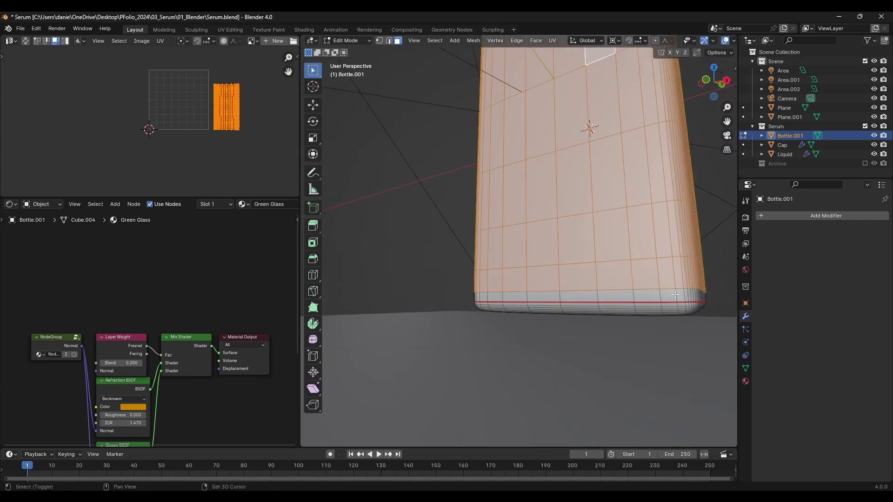
left_click(678, 295, "alt+shift")
Step: Rotate the selected body's UV island by 90 degrees
scroll(630, 297, "down", 4)
middle_click_drag(630, 294, 609, 315)
middle_click_drag(626, 186, 600, 202, "shift")
scroll(234, 100, "up", 3)
type("r")
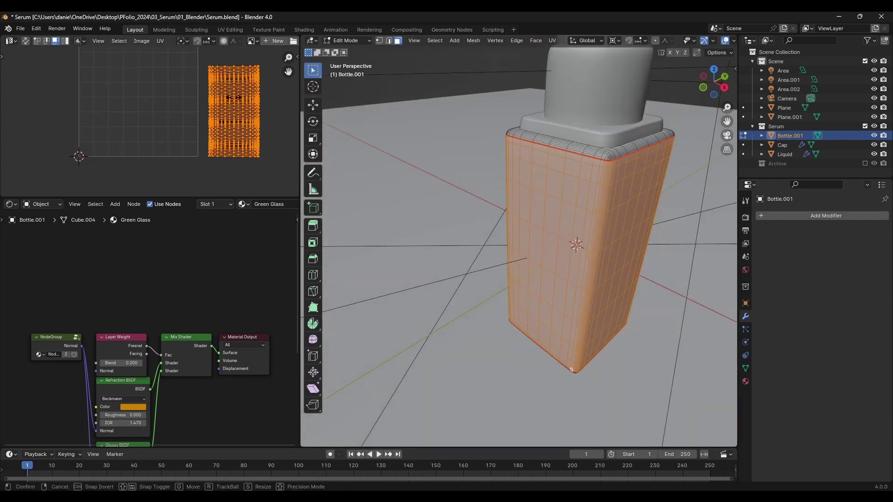
type("90")
key("Return")
Step: Move the body's UV island back into the image area and scale it up uniformly to span the full width
key("g")
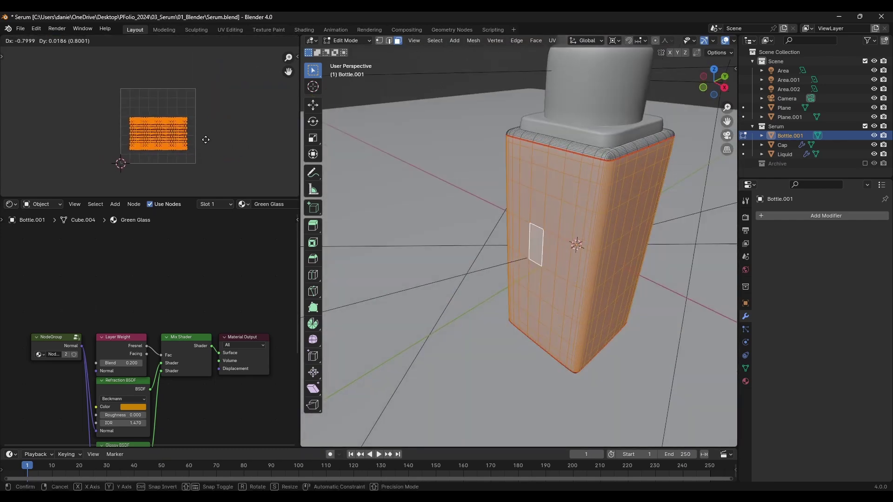
left_click(202, 133)
key("s")
left_click(214, 129)
scroll(182, 133, "up", 4)
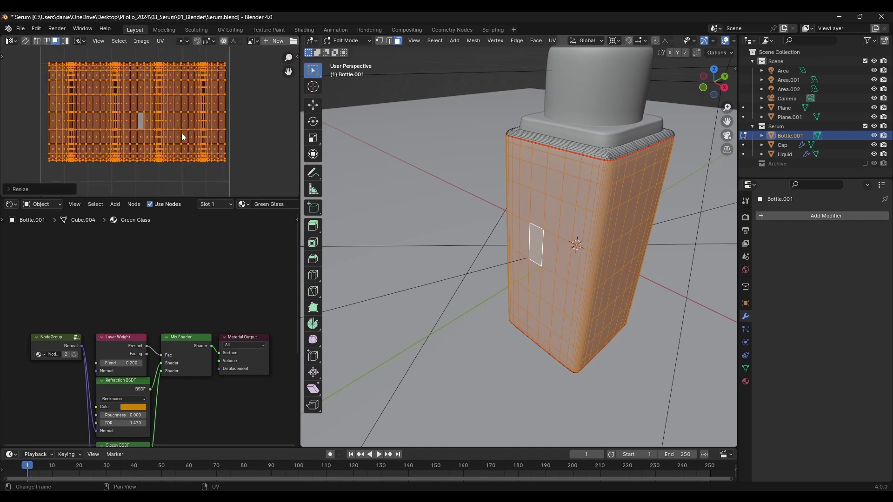
key("g")
left_click(210, 129)
key("s")
left_click(217, 126)
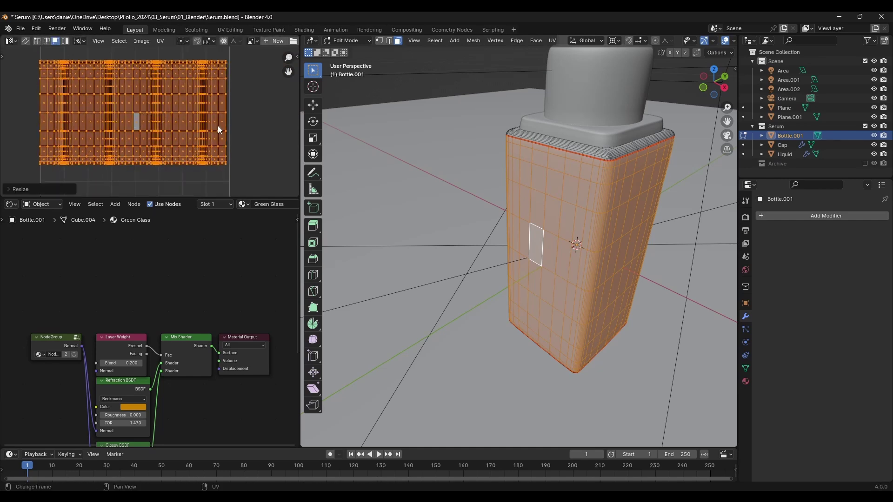
key("g")
left_click(220, 125)
scroll(222, 124, "down", 2)
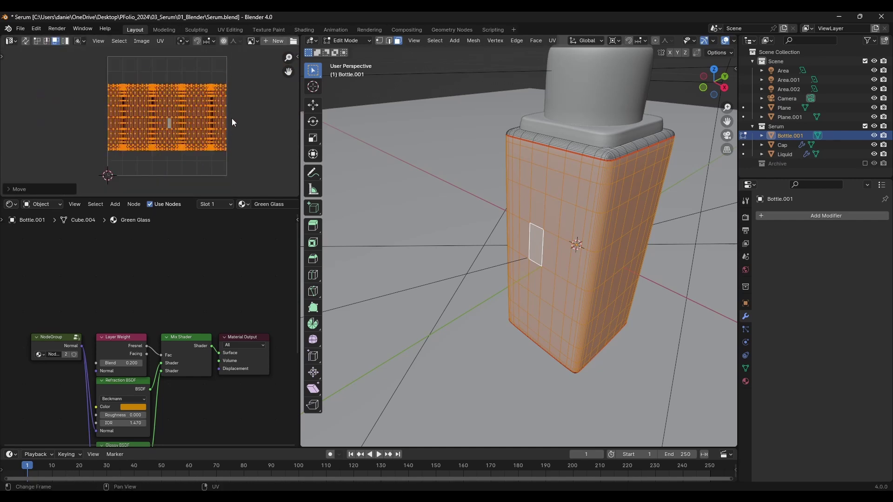
Step: Stretch the body's UV island along Y so it fills more of the image area's height
key("s")
key("y")
left_click(257, 110)
scroll(197, 119, "up", 5)
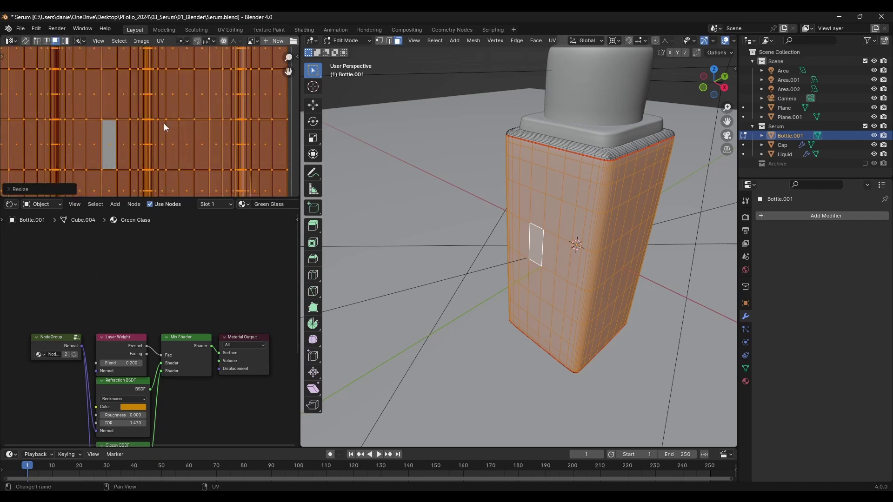
scroll(164, 124, "down", 5)
scroll(152, 127, "up", 1)
scroll(241, 93, "up", 3)
scroll(228, 97, "down", 3)
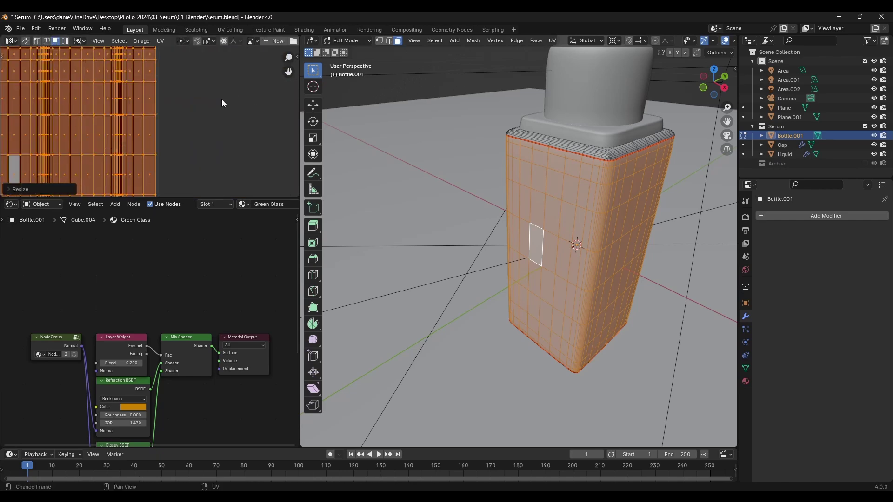
Step: Return to Object Mode, switch the viewport to rendered shading and save the Blender file
key("Tab")
key("Tab")
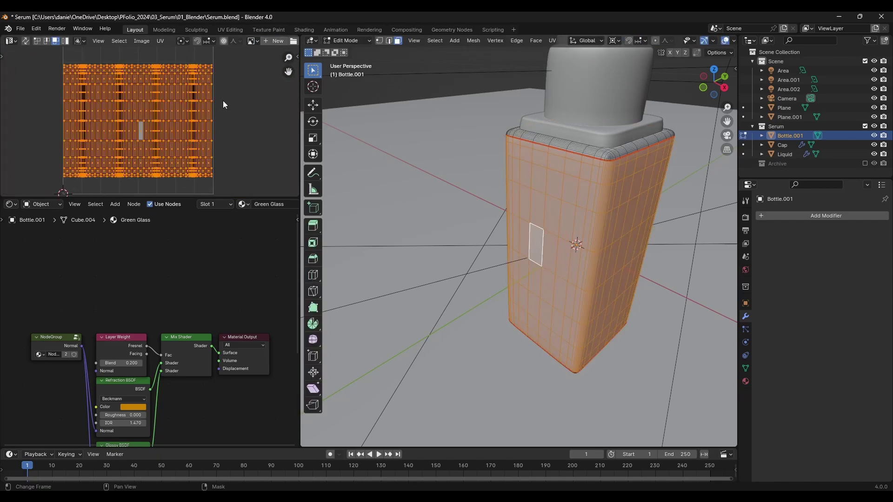
key("Tab")
key("Tab")
scroll(167, 115, "down", 6)
key("Tab")
key("z")
middle_click_drag(512, 176, 576, 163)
key("ctrl+s")
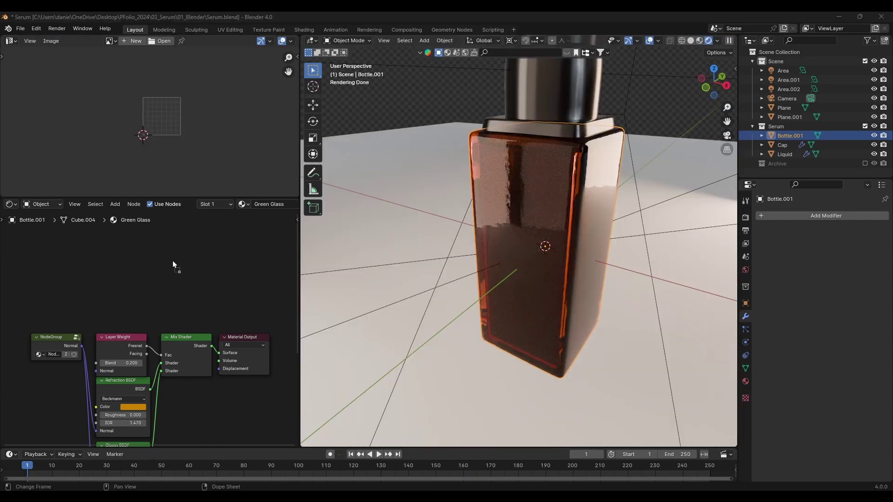
Step: Add the Artboard 1.png image texture to the Green Glass material and preview its Alpha output through the Material Output
left_click_drag(172, 265, 147, 226)
left_click(152, 234, "ctrl+shift")
left_click(152, 233, "ctrl+shift")
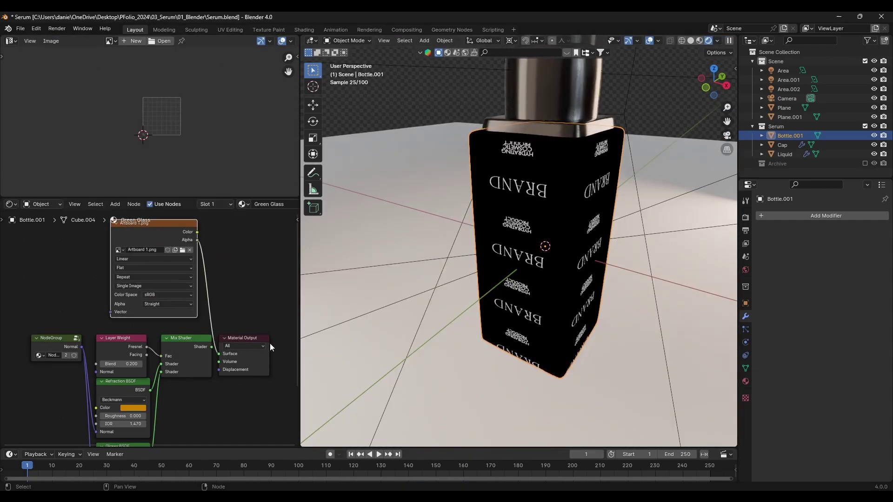
left_click_drag(258, 339, 295, 335)
left_click_drag(140, 230, 153, 236)
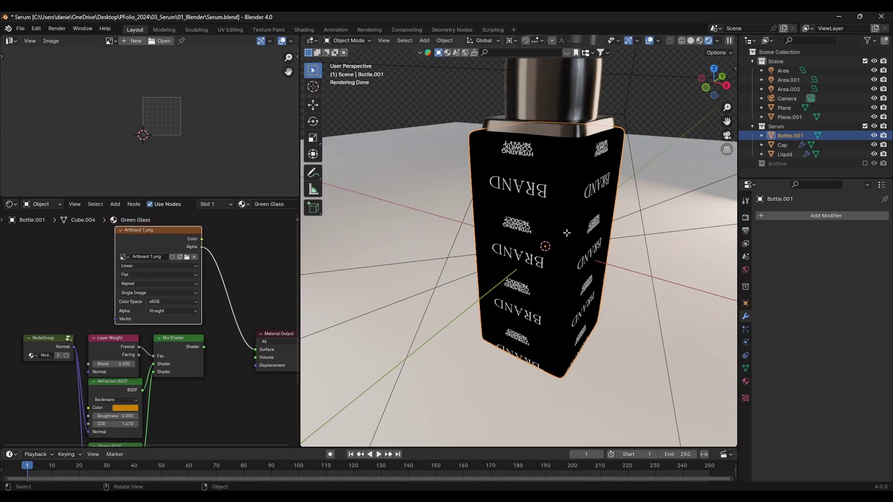
Step: Enter Edit Mode on the bottle and rotate the body's UV island by 180 degrees to turn the label upright
key("Tab")
scroll(223, 116, "down", 4)
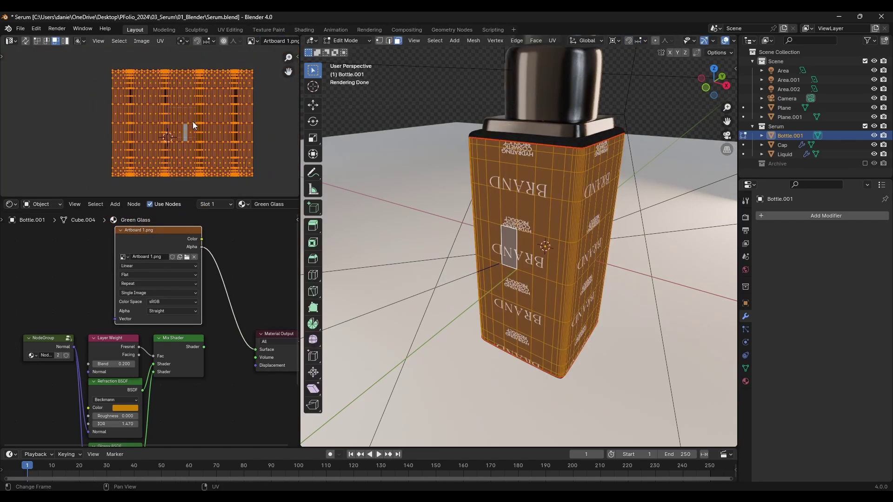
type("r180")
key("Return")
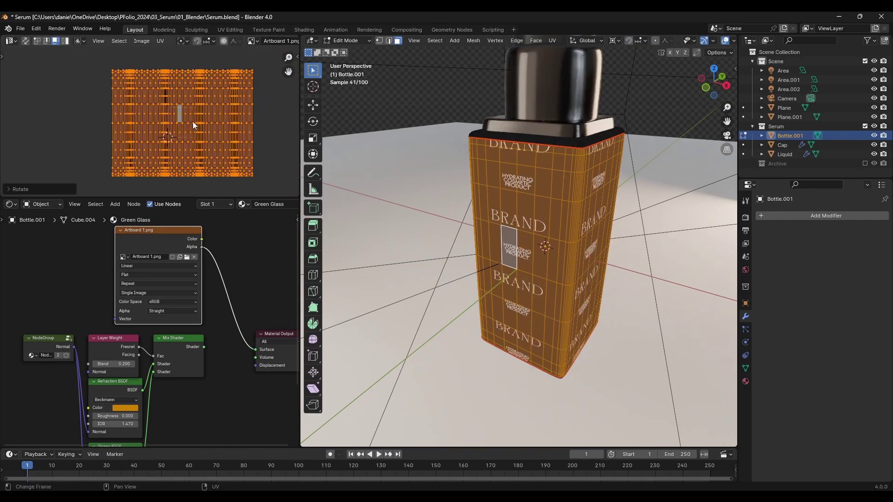
Step: Set the Artboard 1.png texture's extension to Clip
scroll(161, 272, "up", 2)
left_click(140, 275)
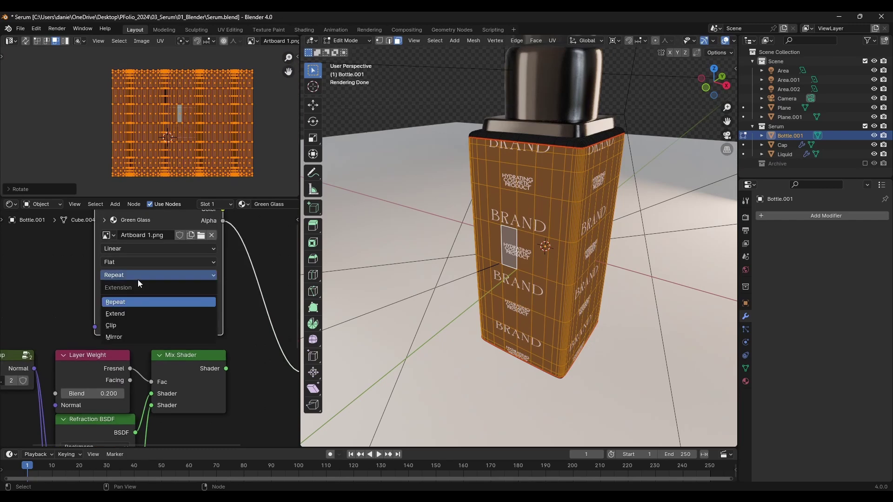
left_click(126, 325)
Step: Move the body's UV island down along Y and scale it down slightly to enlarge the label on the bottle
key("g")
key("y")
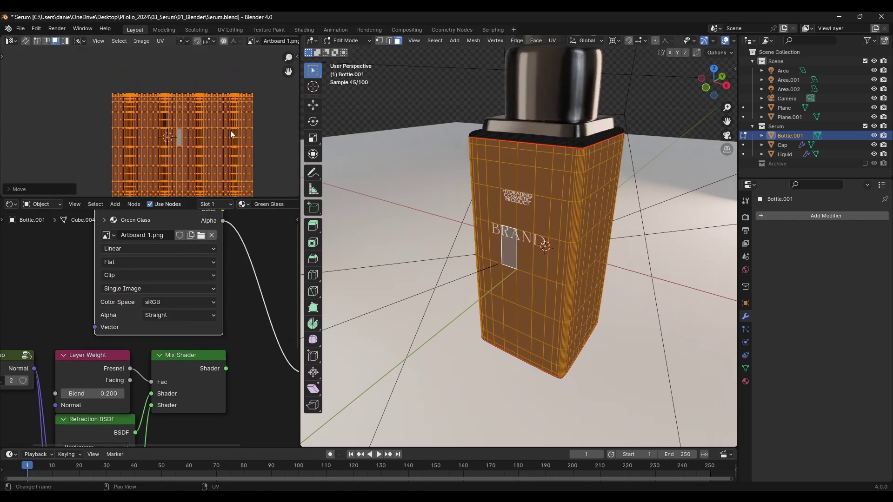
left_click(230, 130)
key("s")
left_click(233, 128)
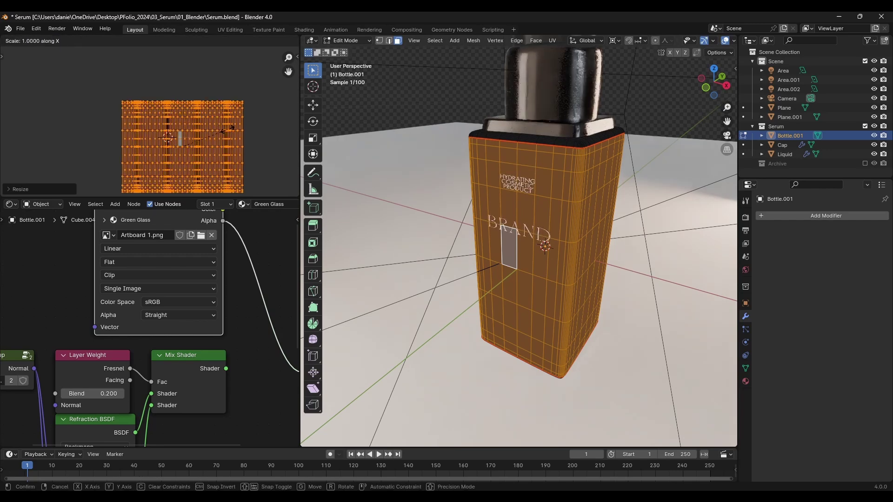
Step: Shrink the body's UV island along Y to correct the label's proportions, and shift it up along Y
key("s")
key("y")
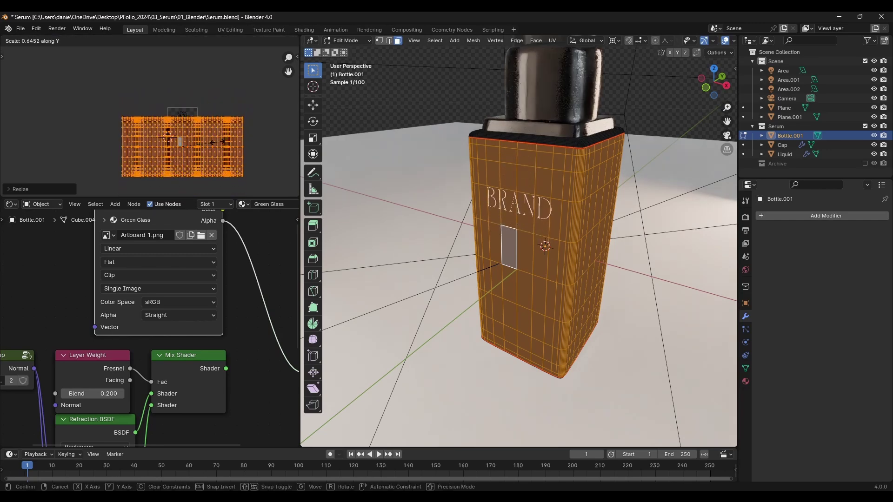
left_click(220, 140)
key("g")
key("y")
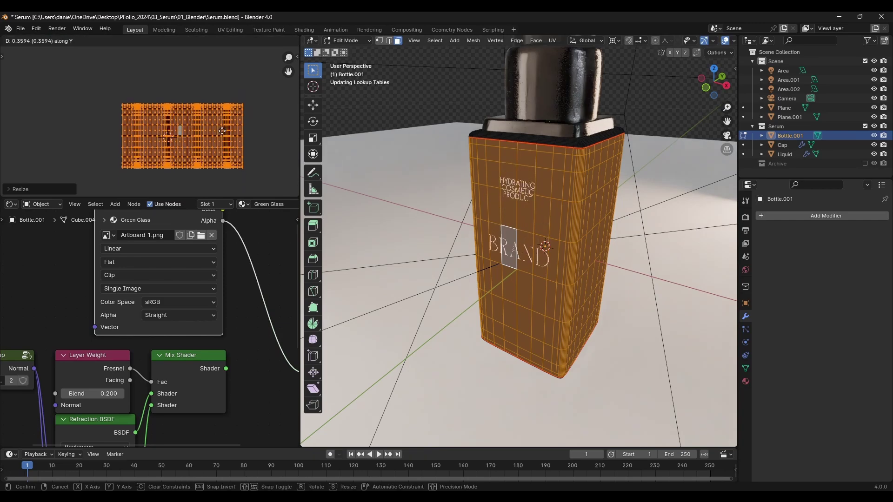
left_click(221, 135)
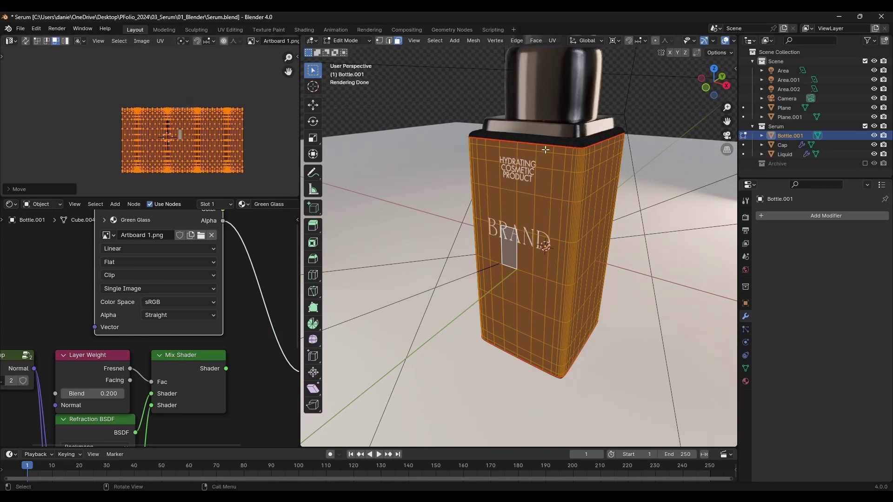
Step: View the bottle through the camera, then scale the body's UV island down slightly and shift it up along Y
key("Tab")
key("KP_0")
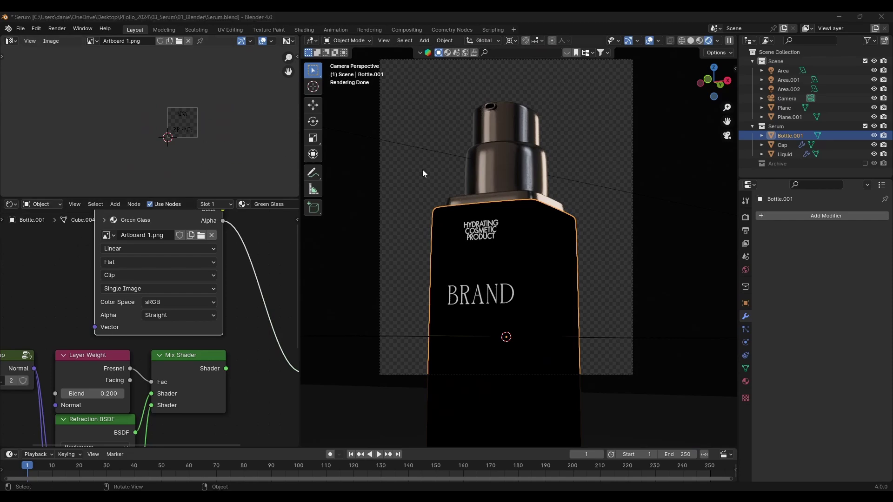
key("Tab")
scroll(197, 123, "up", 4)
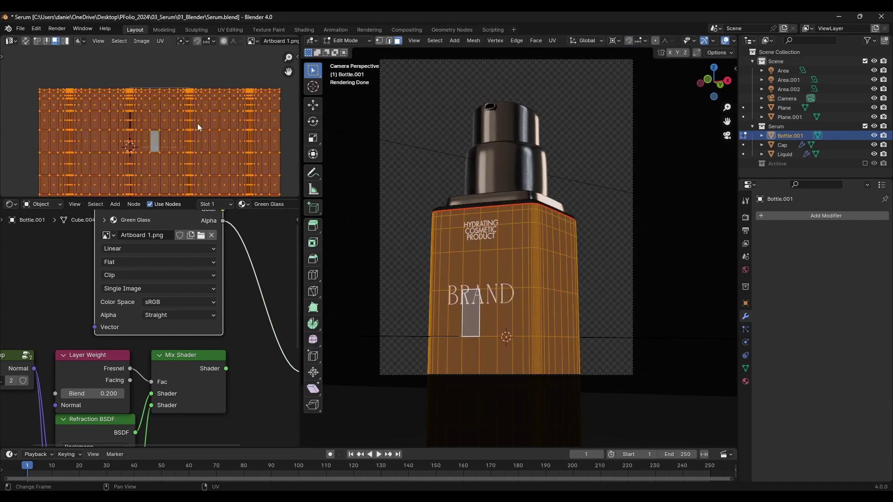
key("s")
left_click(263, 122)
key("g")
key("y")
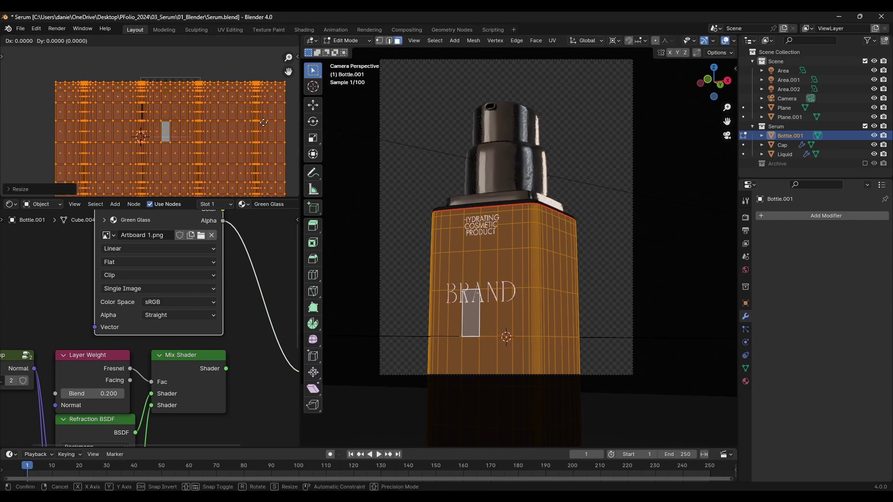
left_click(263, 114)
Step: Scale the body's UV island down further, shift it up and shrink it slightly along Y, and save the file from Object Mode
key("s")
left_click(245, 112)
key("g")
key("y")
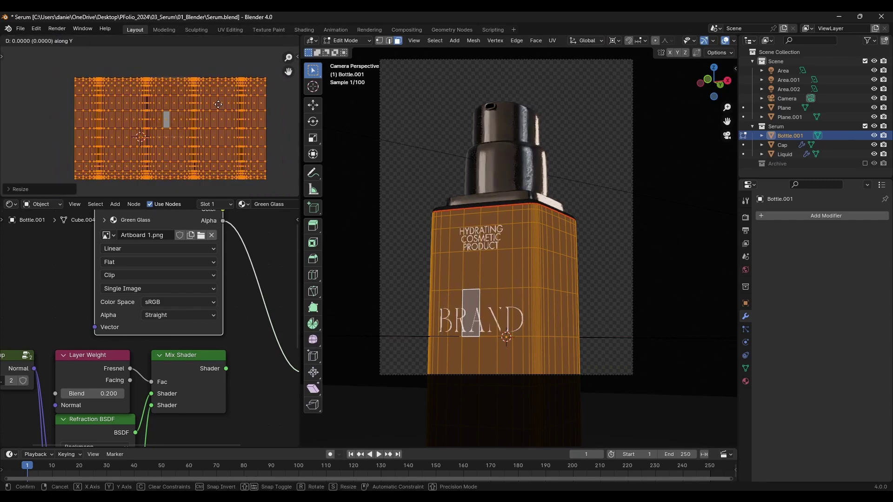
left_click(218, 99)
key("s")
key("y")
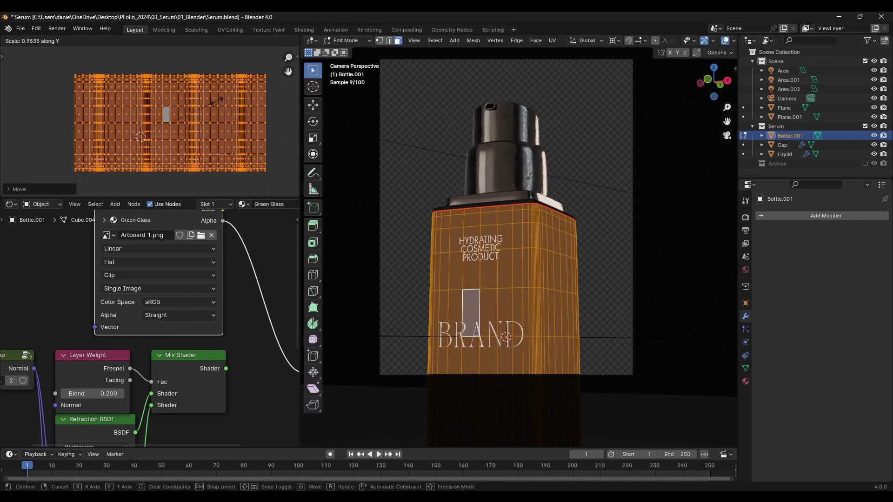
left_click(219, 99)
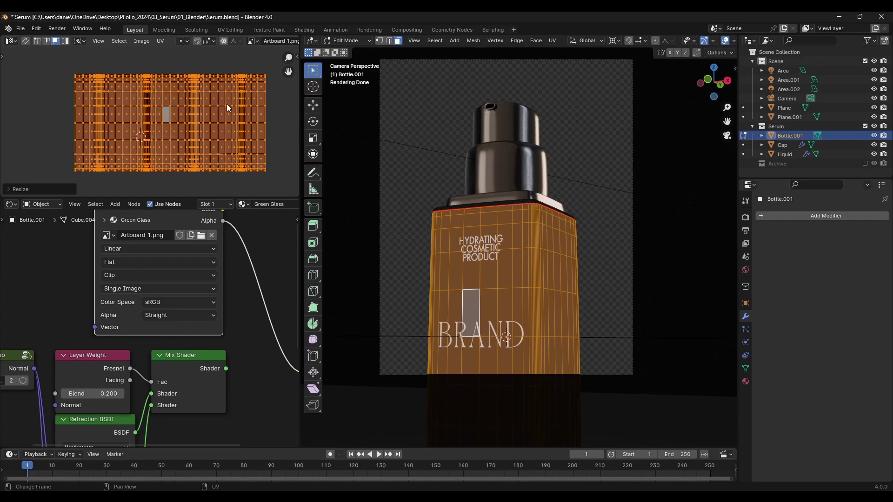
key("Tab")
key("ctrl+s")
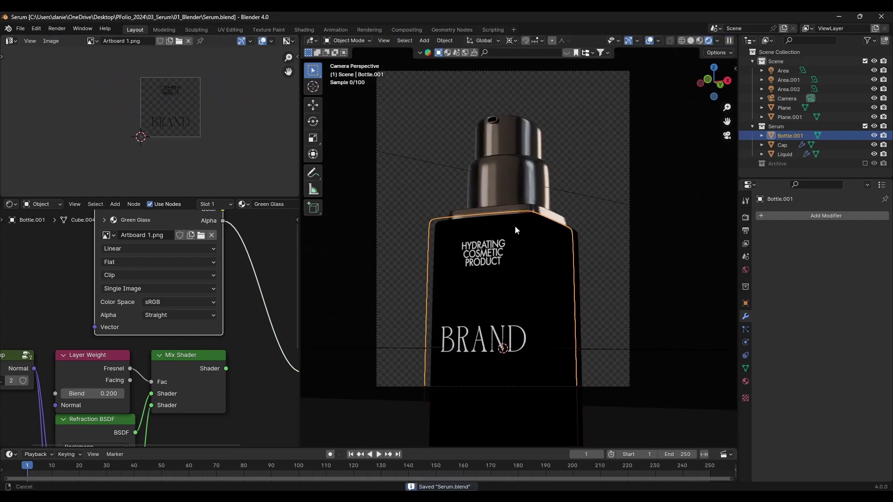
Step: Add a Principled BSDF node beside the Artboard 1.png texture in the Green Glass material
scroll(132, 352, "down", 2)
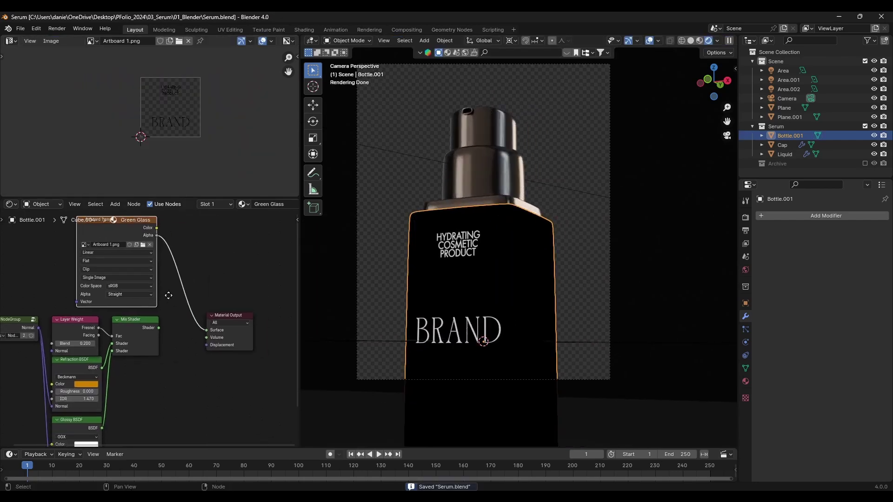
left_click(132, 351)
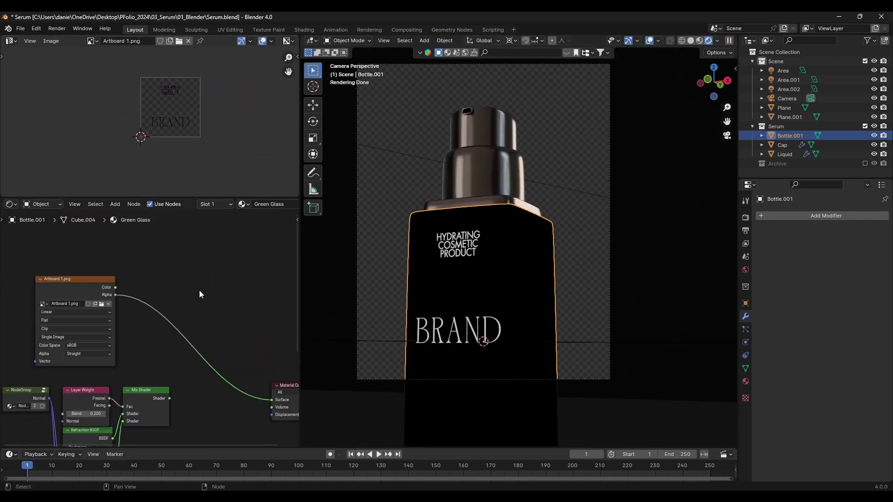
key("shift+a")
type("pri")
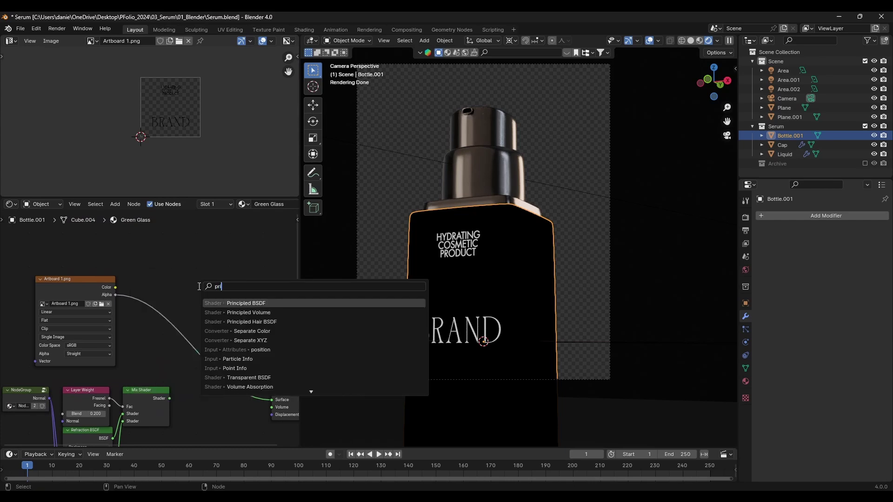
left_click(238, 302)
left_click(174, 224)
middle_click_drag(132, 309, 99, 296)
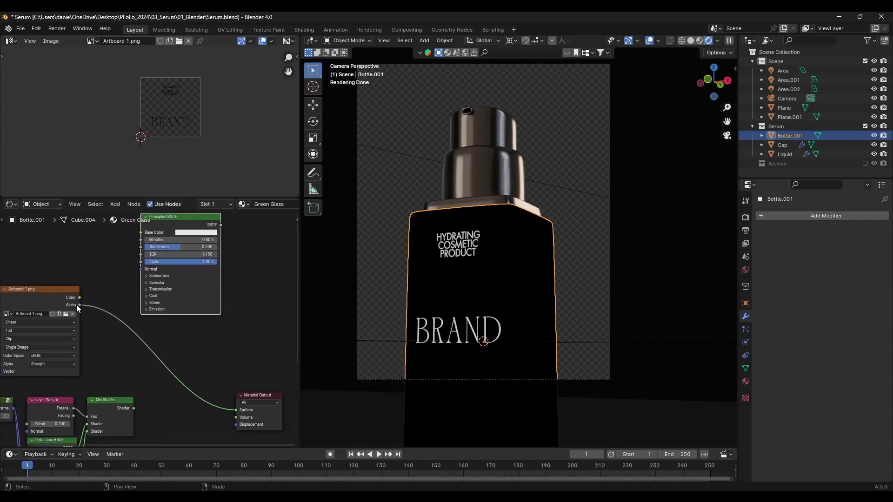
Step: Combine the Principled BSDF with the glass Mix Shader in a new Mix Shader, using the Artboard 1.png Alpha as its factor
right_click_drag(120, 410, 181, 310, "ctrl+shift")
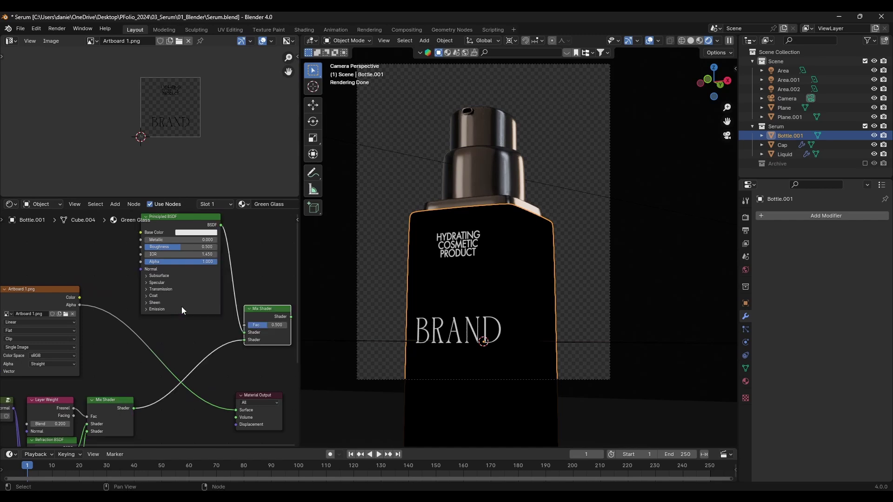
left_click_drag(267, 308, 250, 373)
left_click_drag(76, 305, 265, 365)
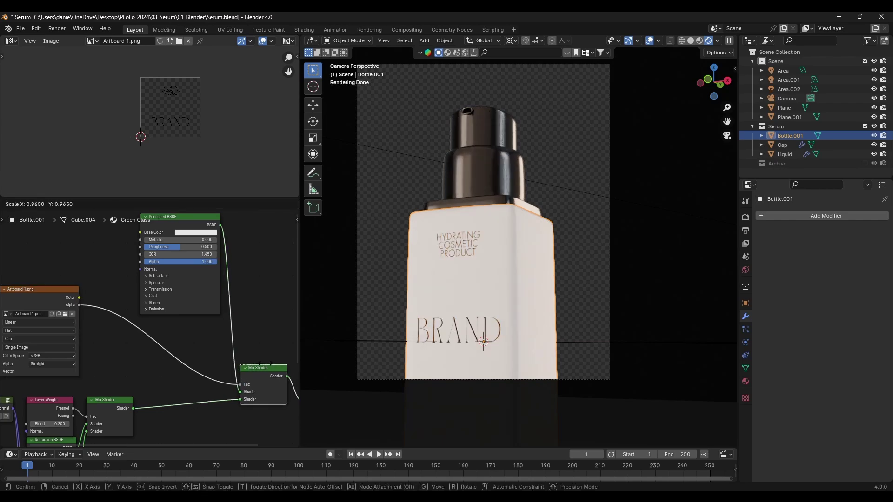
Step: Swap the two shader inputs of the new Mix Shader and place the Material Output node close beside it
scroll(439, 336, "up", 4)
key("alt+s")
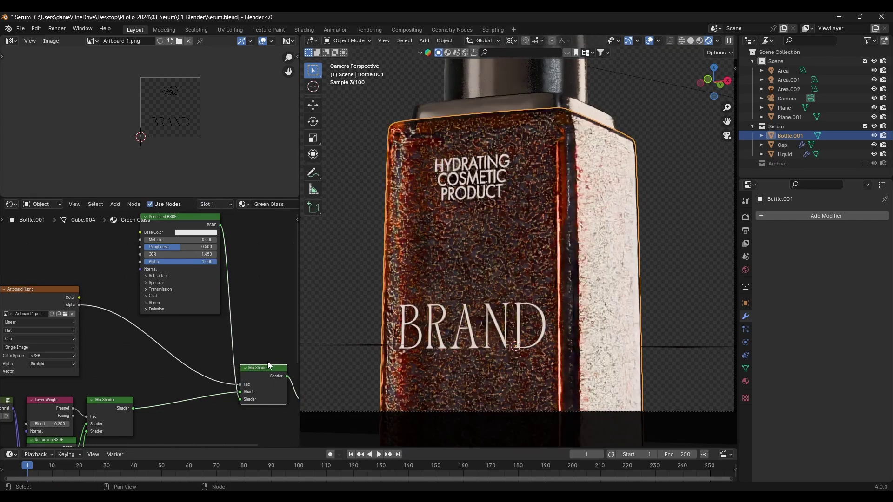
middle_click_drag(267, 361, 164, 351)
scroll(160, 342, "down", 5)
left_click_drag(207, 366, 210, 357)
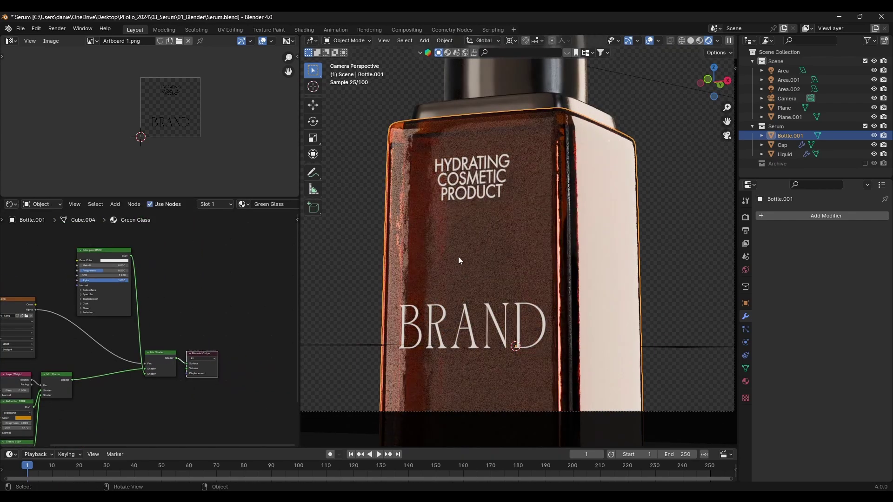
Step: Set the Principled BSDF's base color to full-brightness white for the label
scroll(49, 280, "up", 3)
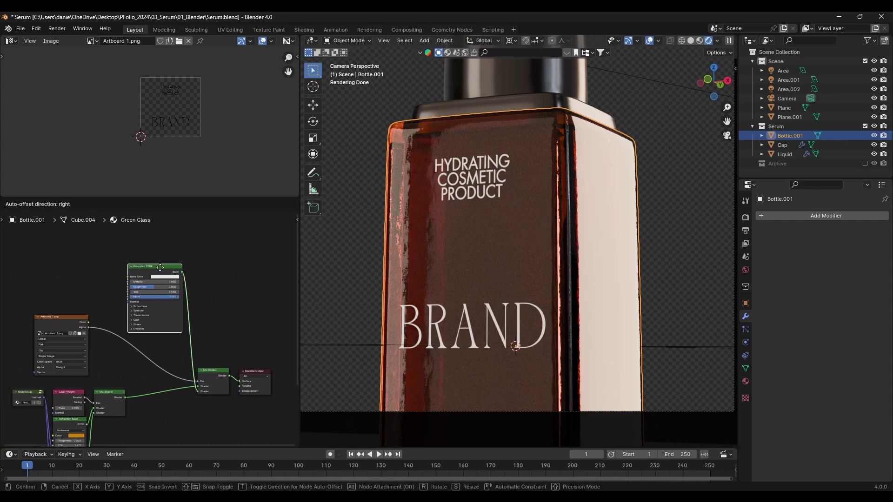
scroll(154, 273, "up", 2)
left_click(160, 287)
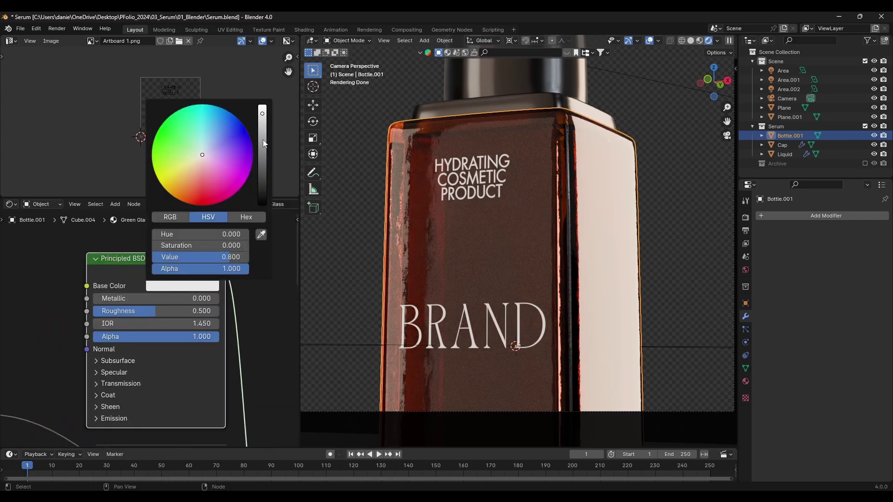
left_click_drag(263, 144, 262, 103)
Step: Try a roughness of 0 on the label's Principled BSDF, checking the lettering up close, and undo it
scroll(152, 311, "up", 3)
left_click_drag(152, 312, 76, 312)
scroll(493, 325, "up", 7)
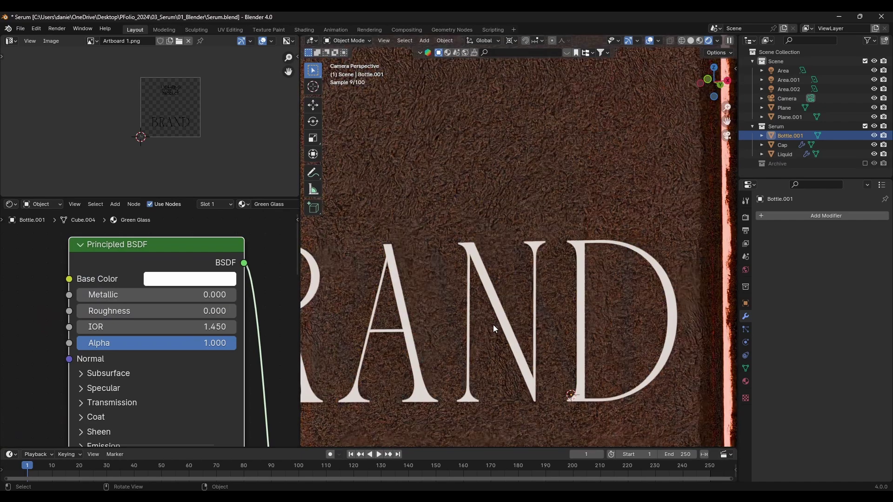
key("ctrl+z")
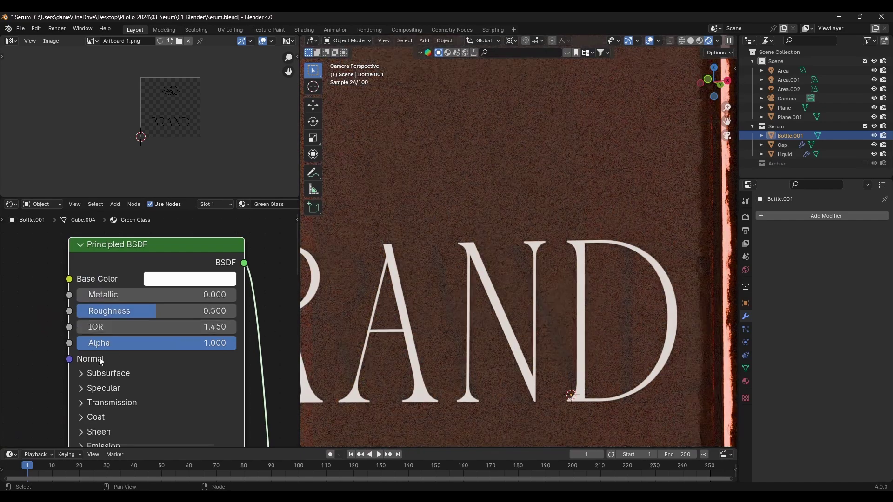
Step: Nudge the final Mix Shader and the Material Output node into alignment
scroll(117, 372, "down", 4)
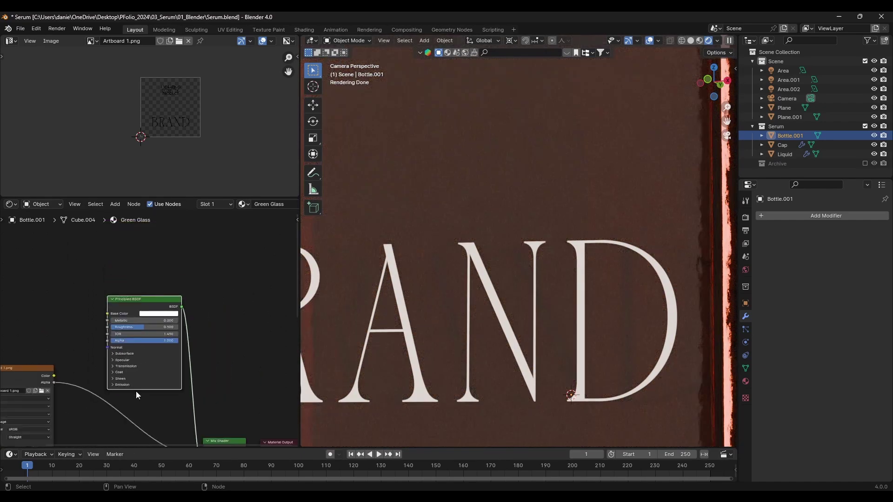
middle_click_drag(136, 391, 137, 327)
scroll(137, 327, "down", 4)
scroll(190, 358, "up", 5)
left_click_drag(188, 354, 190, 354)
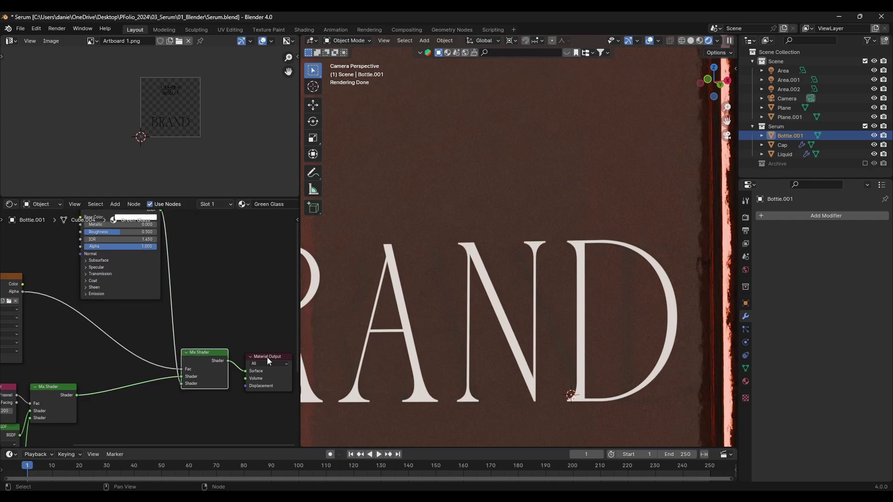
left_click_drag(267, 357, 266, 353)
Step: Link the Artboard 1.png Alpha to the Principled BSDF's Normal input and move the texture node away to make room
middle_click_drag(139, 347, 238, 375)
scroll(121, 317, "up", 1)
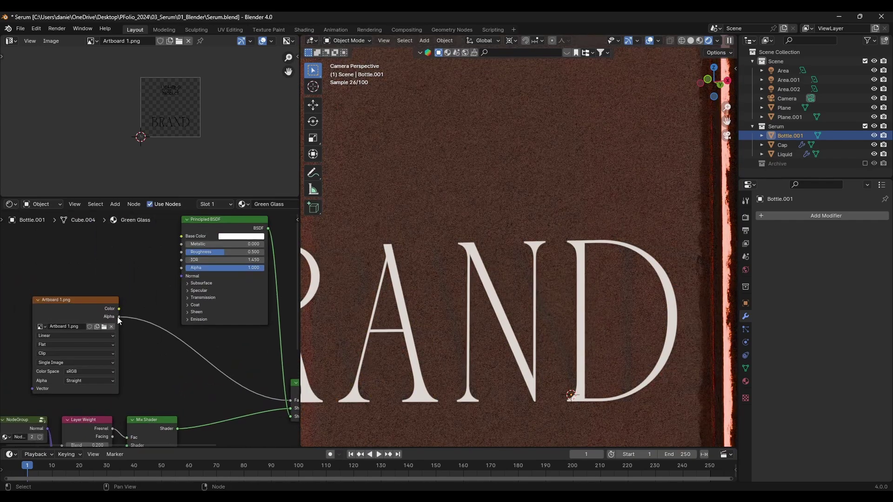
left_click_drag(118, 317, 180, 276)
left_click_drag(81, 315, 38, 319)
Step: Insert a Bump node into the link to the Principled BSDF's Normal and feed the label's Alpha into its Height
key("shift+a")
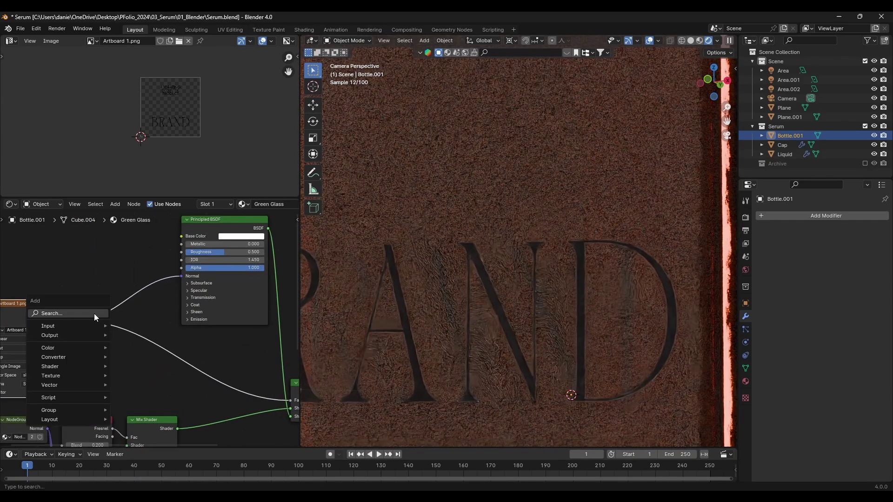
left_click(94, 313)
type("b")
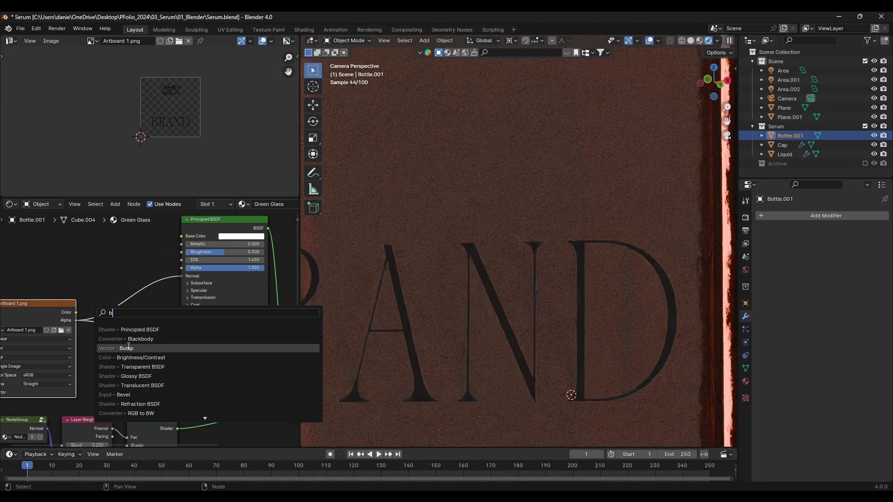
left_click(128, 348)
left_click(138, 302)
scroll(120, 320, "up", 2)
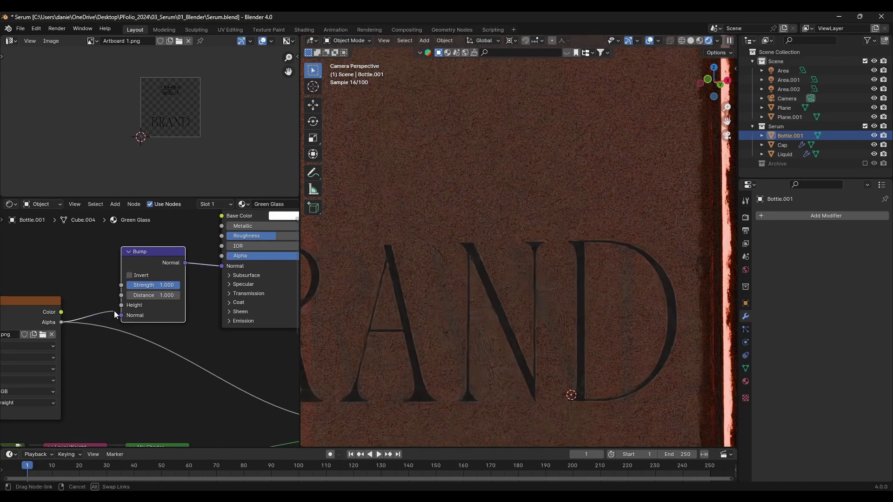
left_click_drag(113, 311, 121, 305)
left_click_drag(140, 273, 138, 268)
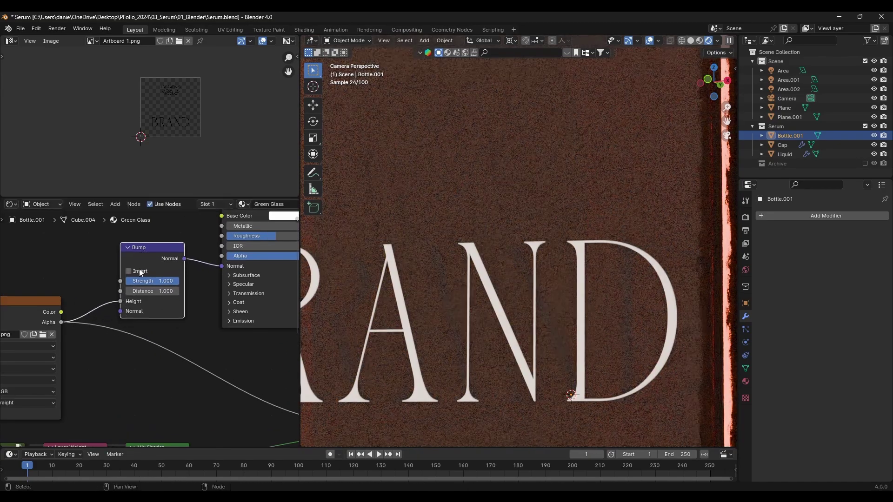
Step: Preview the Bump node and the label's Principled BSDF on the bottle, reconnecting the final Mix Shader to the output after each
scroll(513, 327, "down", 6)
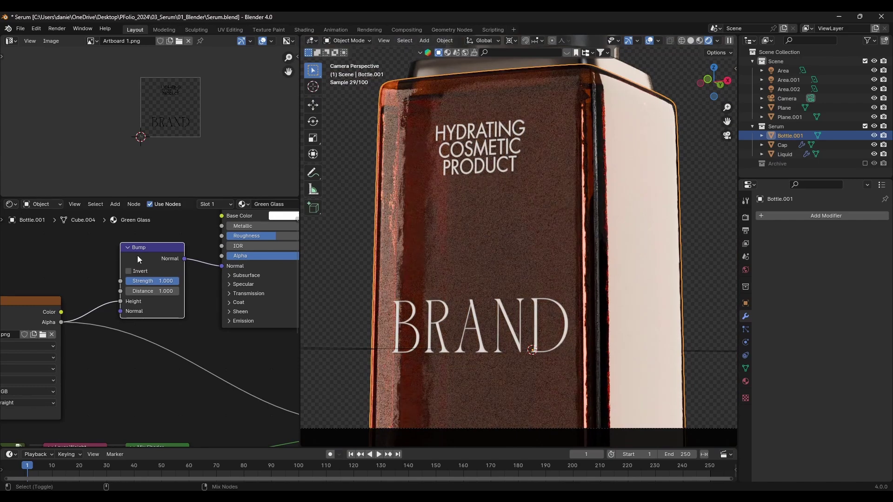
scroll(514, 302, "up", 6)
middle_click_drag(196, 315, 115, 322)
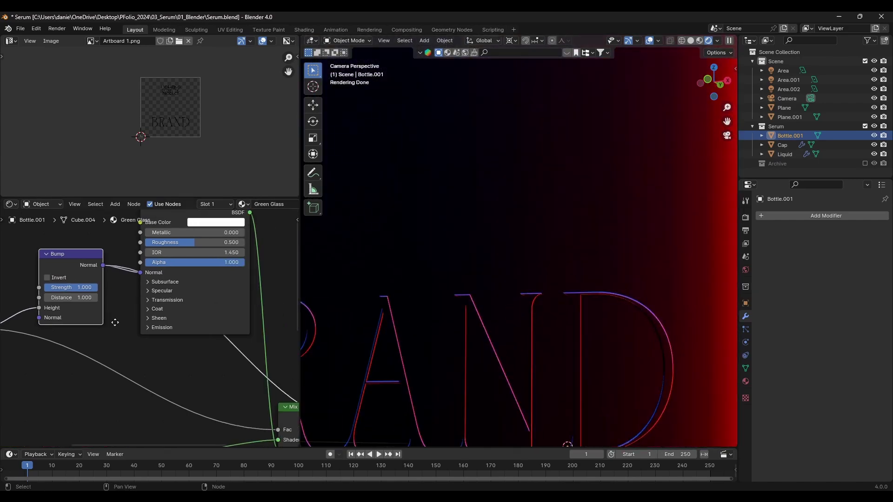
scroll(115, 322, "down", 4)
left_click(252, 386, "ctrl+shift")
middle_click_drag(233, 359, 216, 338)
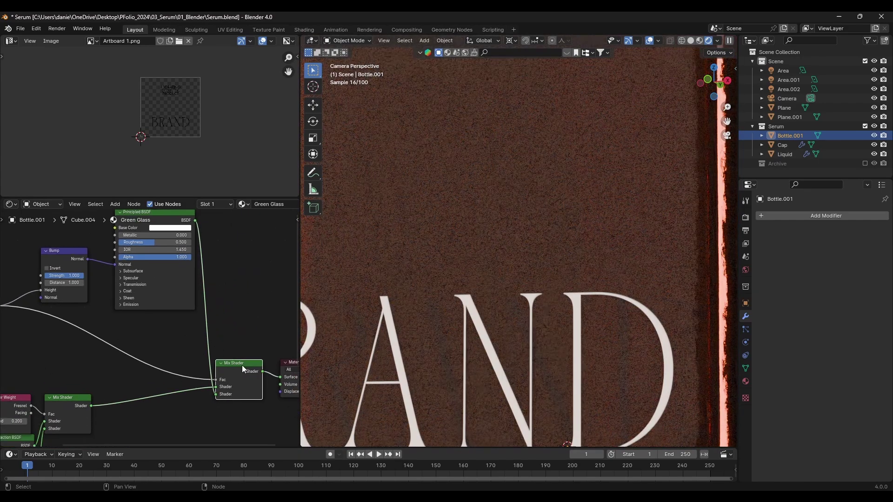
left_click(166, 235, "ctrl+shift")
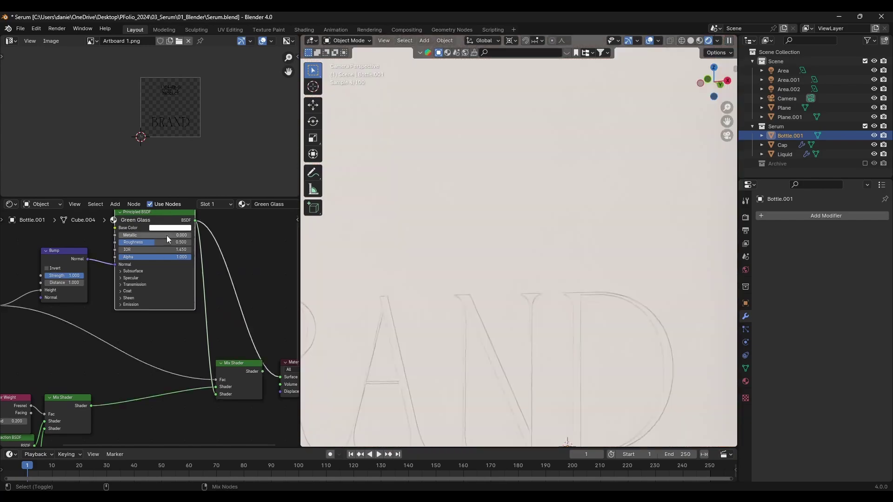
middle_click_drag(177, 316, 133, 319)
left_click(204, 379, "ctrl+shift")
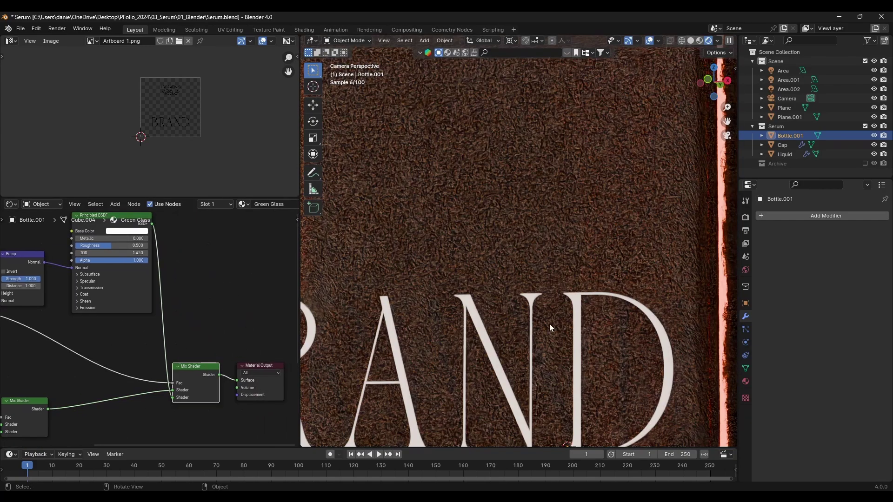
Step: Inspect the raised lettering up close through the camera and set the label's Principled BSDF roughness to 0.3
middle_click_drag(553, 302, 488, 265)
key("KP_0")
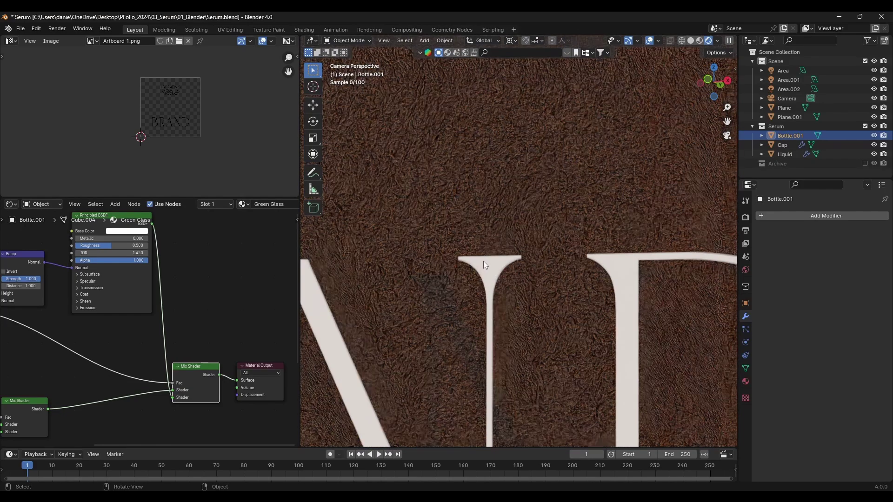
scroll(484, 261, "down", 7)
scroll(490, 267, "down", 5)
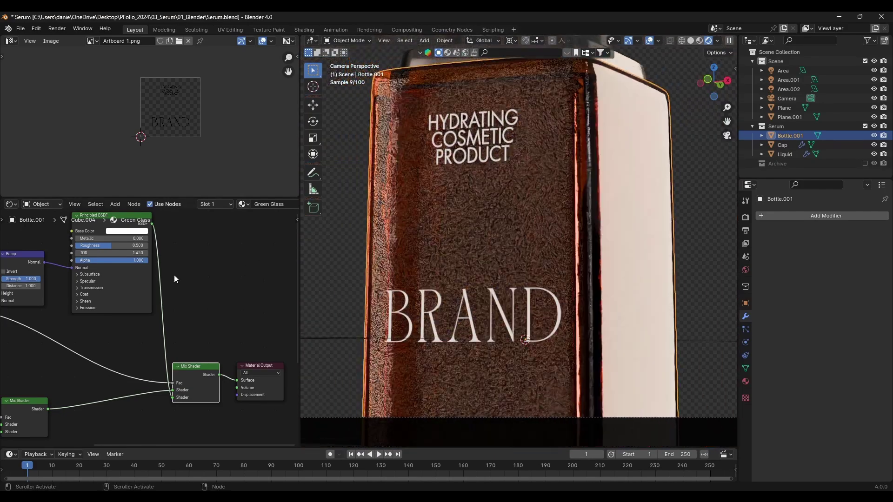
middle_click_drag(111, 301, 165, 333)
scroll(165, 333, "up", 2)
left_click(169, 277)
type("0.3")
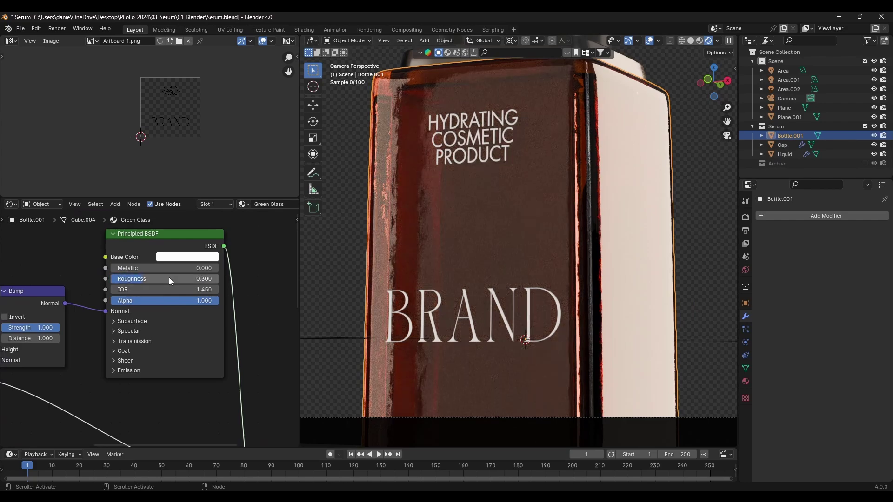
key("Return")
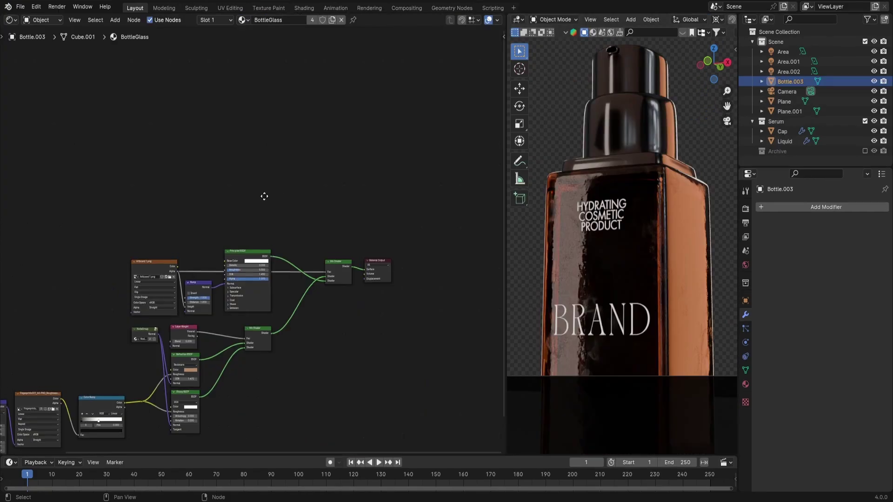
Step: Add a second Principled BSDF node in the empty space above the label's shader nodes
scroll(261, 210, "up", 3)
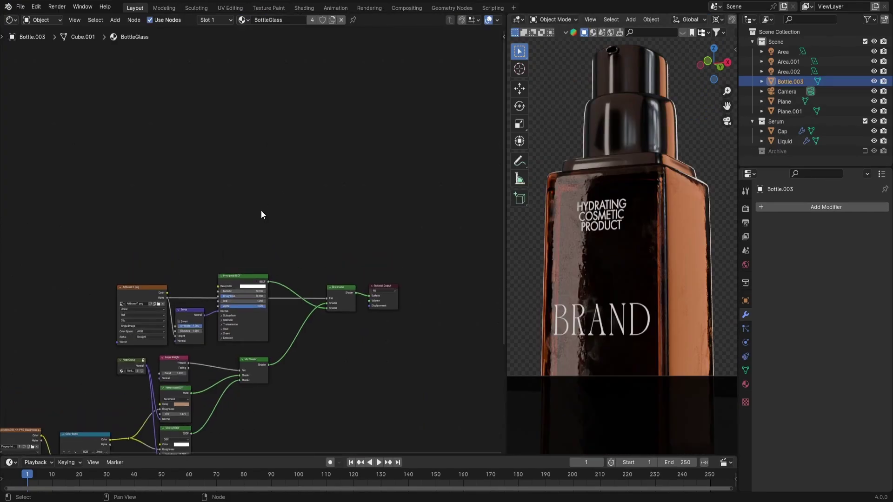
key("shift+a")
type("prin")
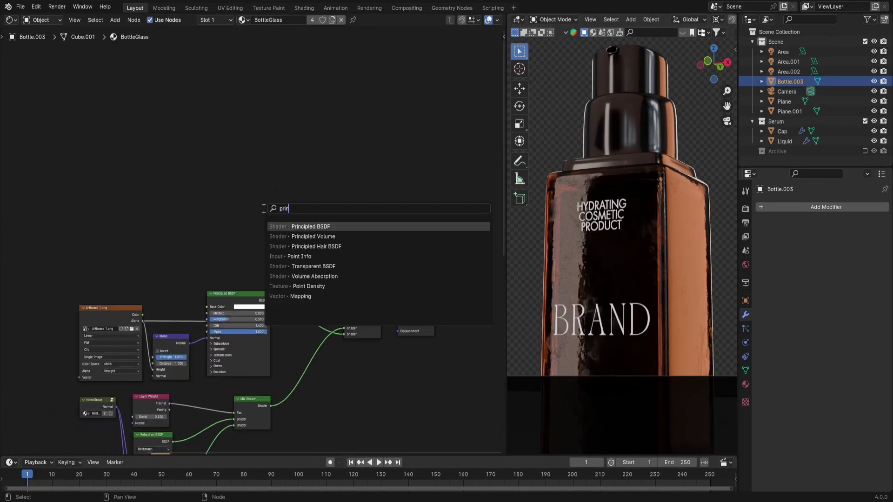
key("Return")
left_click(258, 210)
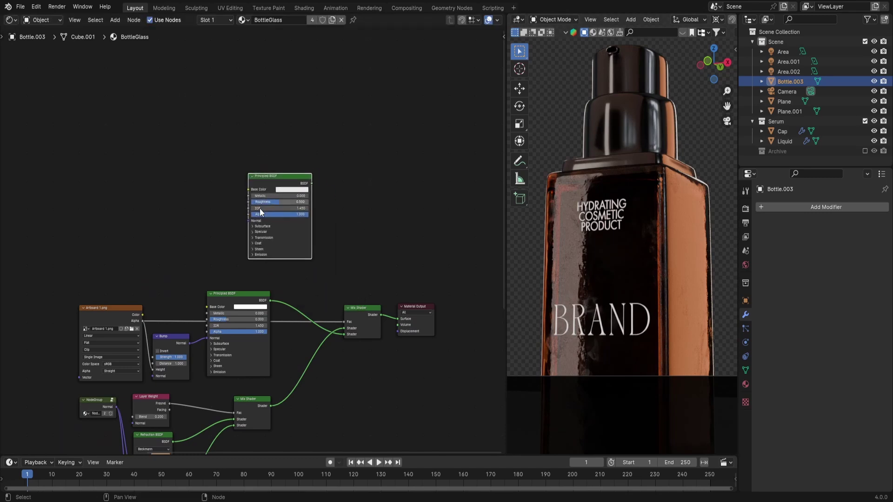
Step: Bring the Condensation_Roughness.png, Condensation_Height.png and Condensation_Normal.png images into the BottleGlass node tree as texture nodes beside the new Principled BSDF
scroll(259, 211, "up", 2)
middle_click_drag(165, 249, 211, 255)
left_click_drag(193, 497, 167, 101)
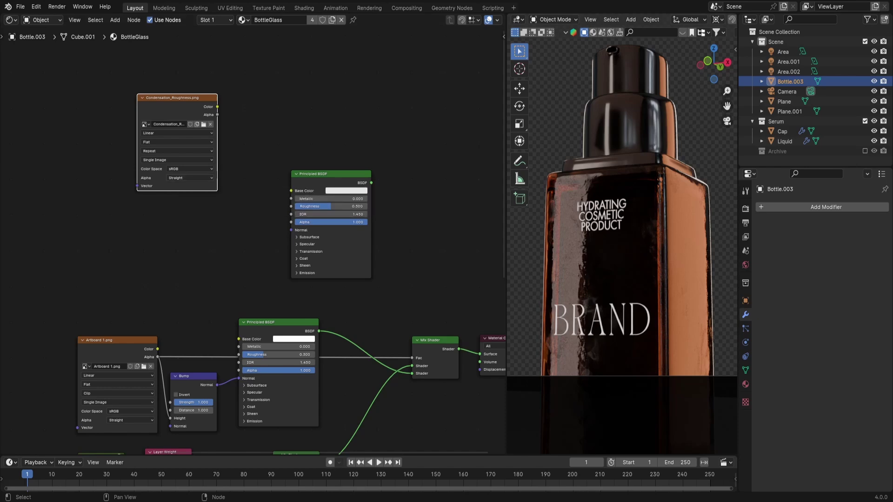
key("ctrl+v")
left_click_drag(176, 125, 178, 98)
left_click_drag(191, 224, 174, 183)
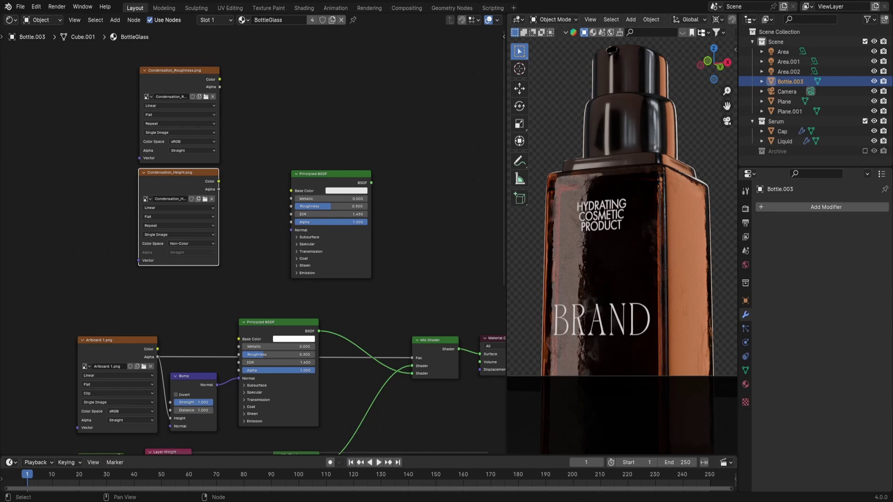
key("ctrl+v")
left_click_drag(167, 149, 161, 122)
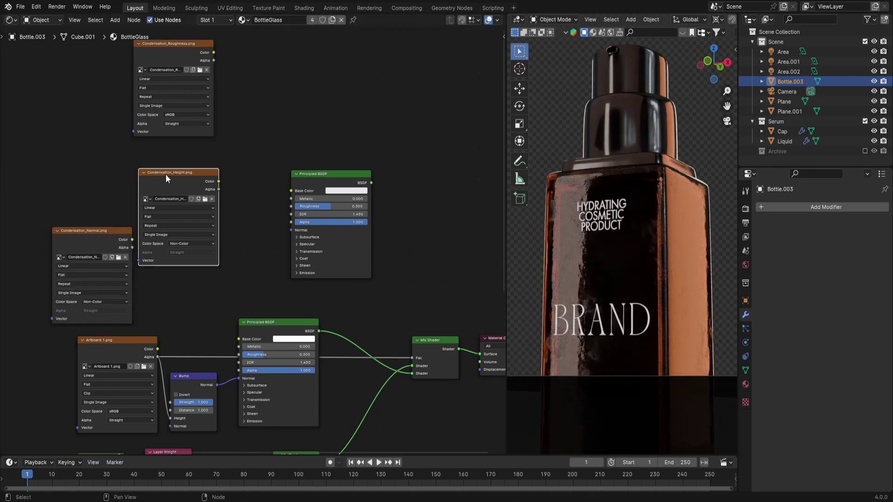
Step: Stack the three condensation texture nodes in one column in the order roughness, height, normal
left_click_drag(166, 178, 162, 147)
left_click_drag(80, 228, 160, 237)
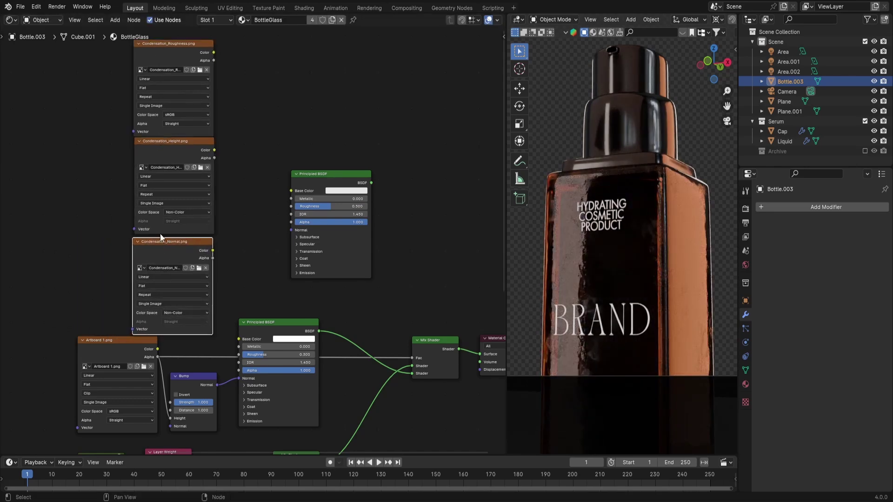
left_click_drag(172, 69, 171, 62)
left_click_drag(160, 149, 160, 148)
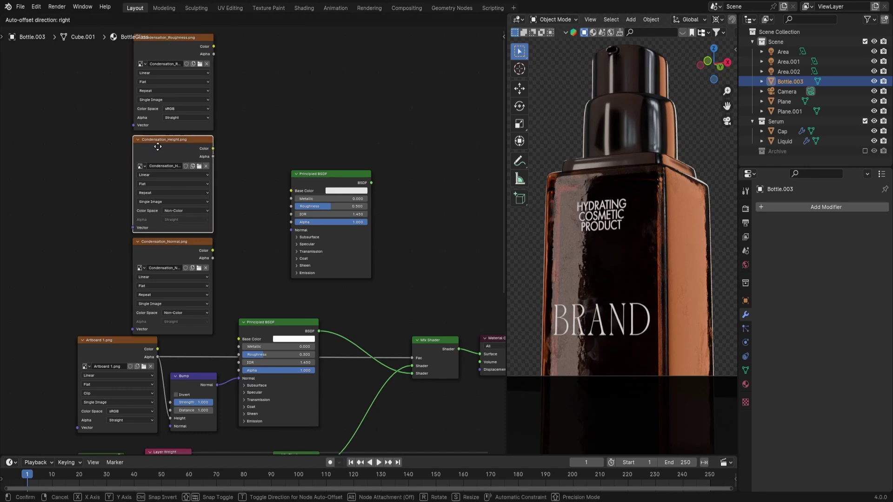
middle_click_drag(156, 184, 205, 203)
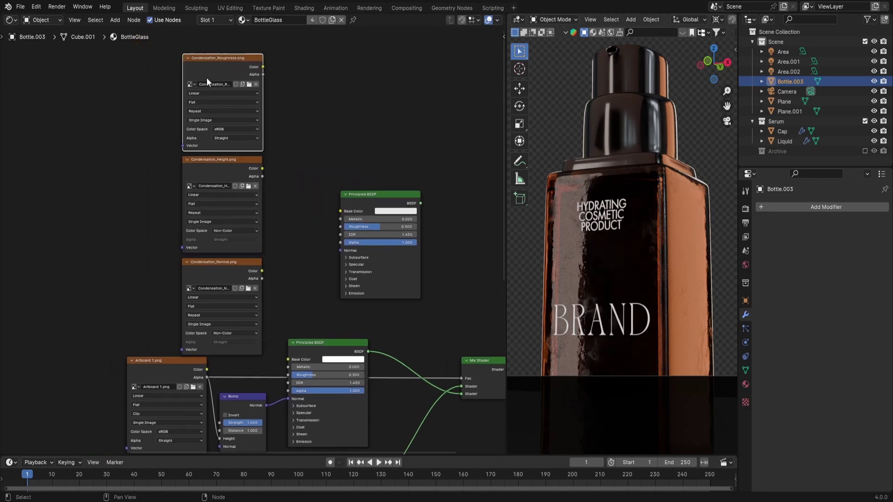
Step: Add Texture Coordinate and Mapping nodes, link the mapping Vector to all three condensation textures and reposition the group
key("ctrl+t")
left_click_drag(170, 81, 181, 184)
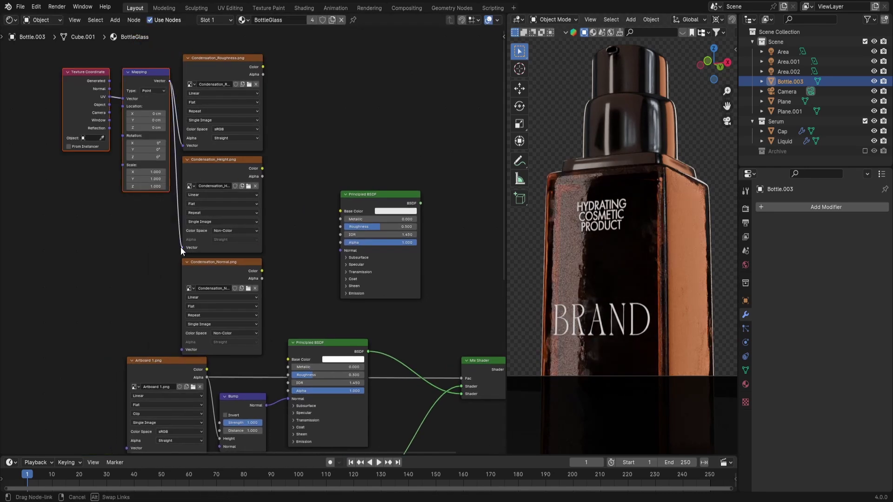
left_click_drag(181, 247, 173, 261)
left_click_drag(188, 347, 184, 347)
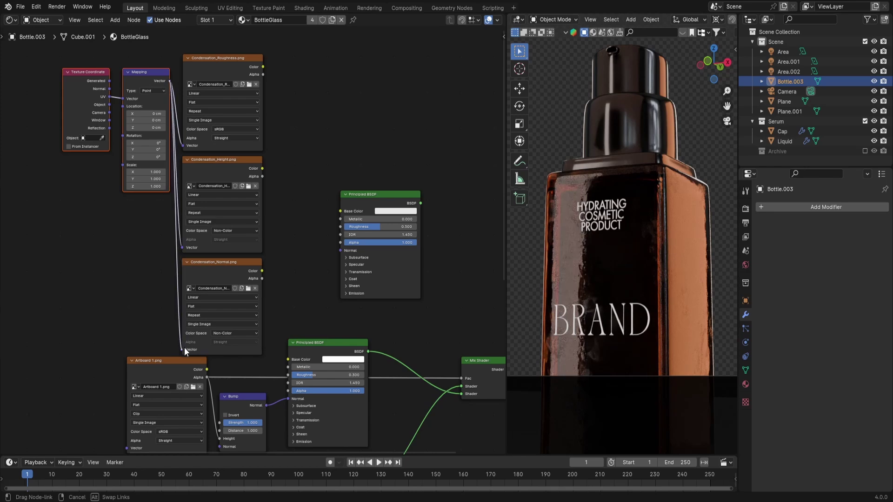
left_click_drag(36, 51, 121, 246)
left_click_drag(54, 79, 198, 342)
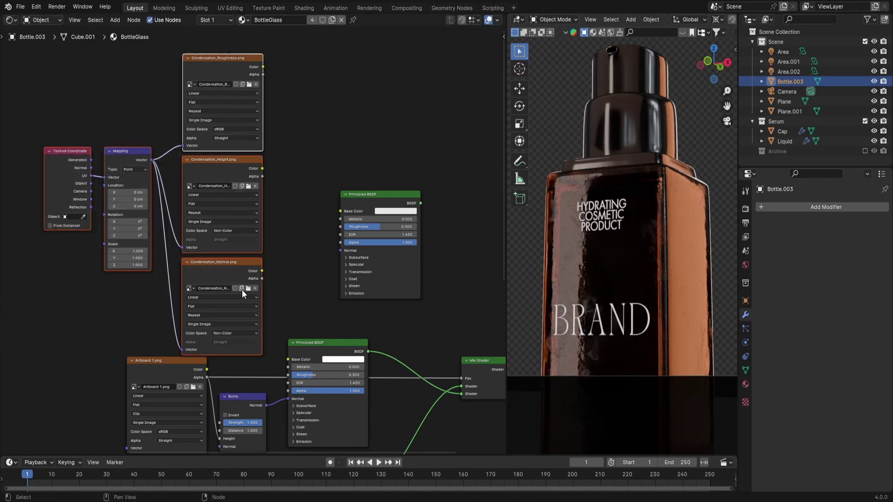
key("g")
left_click(242, 275)
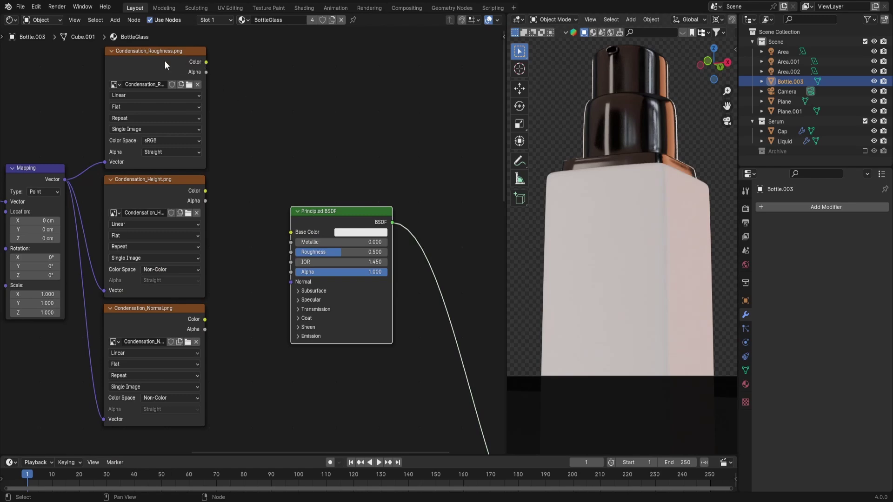
Step: Preview the condensation roughness texture on the bottle and examine the droplets up close
left_click(164, 61, "ctrl+shift")
scroll(598, 193, "up", 3)
middle_click_drag(599, 194, 606, 173, "shift")
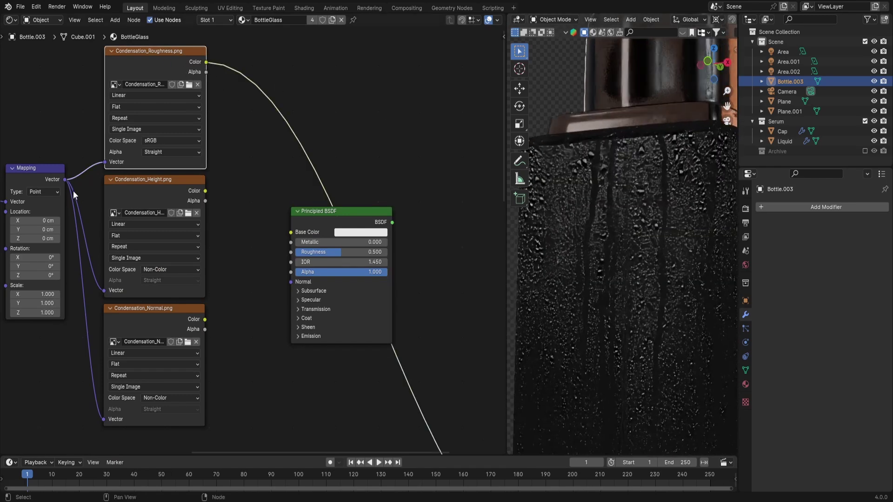
Step: Set the condensation Mapping node's Y scale to 0.87 and its Y location to 6 cm
middle_click_drag(48, 283, 183, 277)
scroll(182, 302, "up", 2)
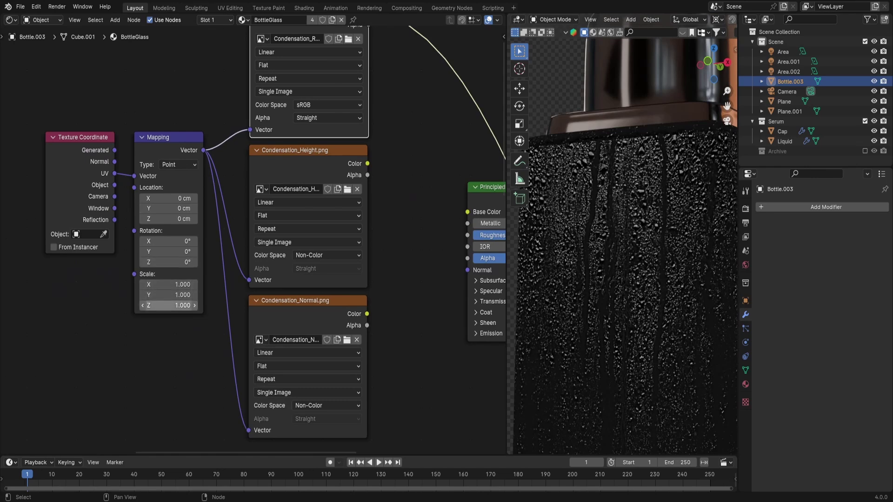
left_click(168, 295)
type(".8")
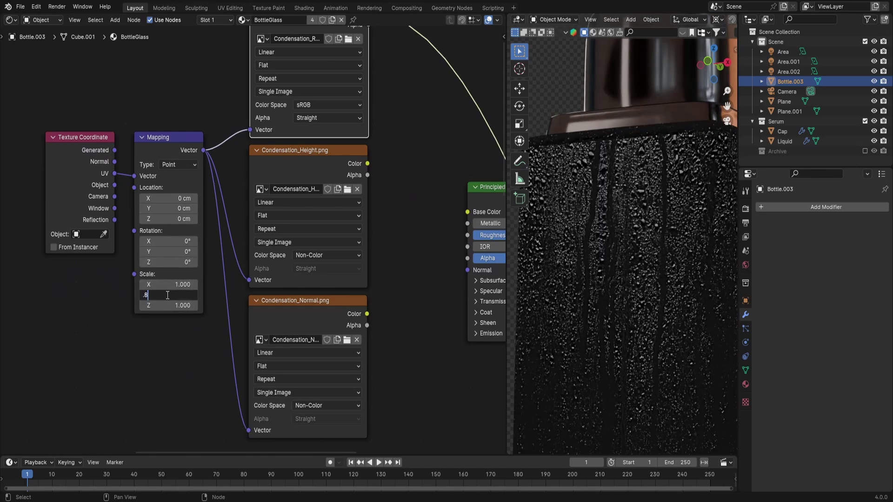
type("7")
key("Return")
scroll(598, 305, "down", 3)
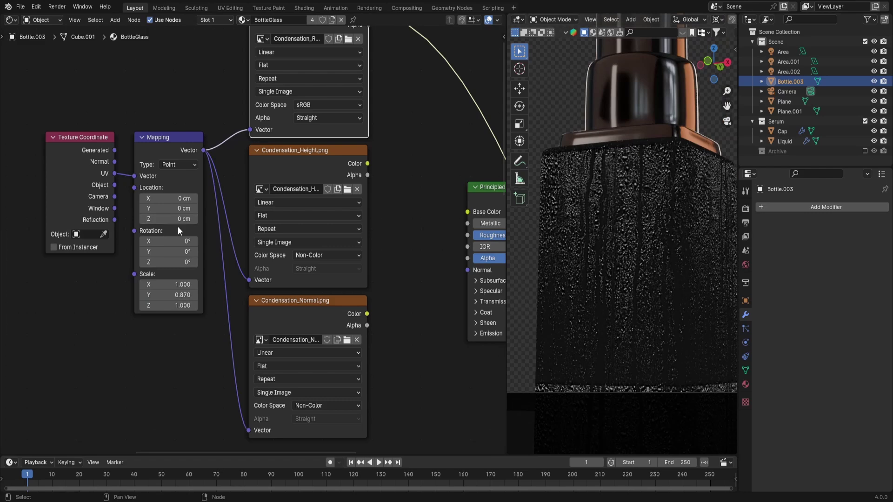
left_click(166, 209)
type("6")
key("Return")
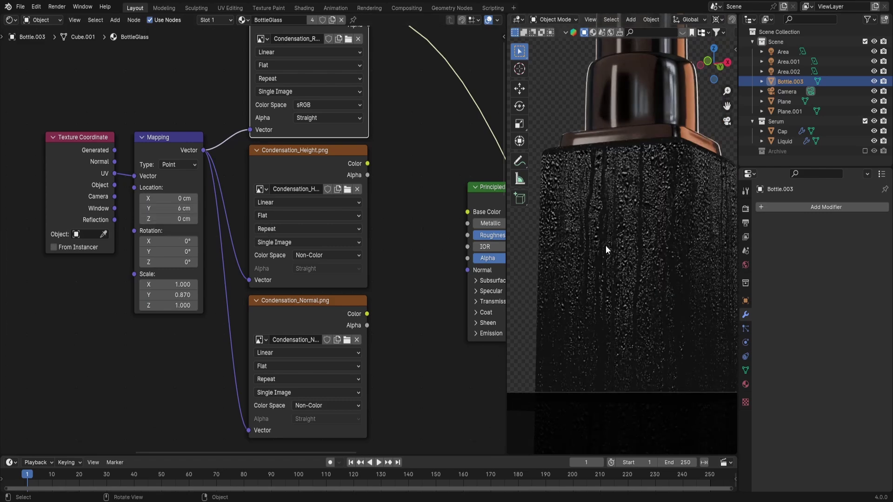
Step: Link the Condensation_Roughness.png Color to the new Principled BSDF's Roughness and preview that shader on the bottle
middle_click_drag(648, 217, 633, 231, "shift")
left_click_drag(506, 221, 445, 223)
middle_click_drag(402, 219, 249, 169)
scroll(306, 200, "down", 3)
scroll(255, 194, "up", 1)
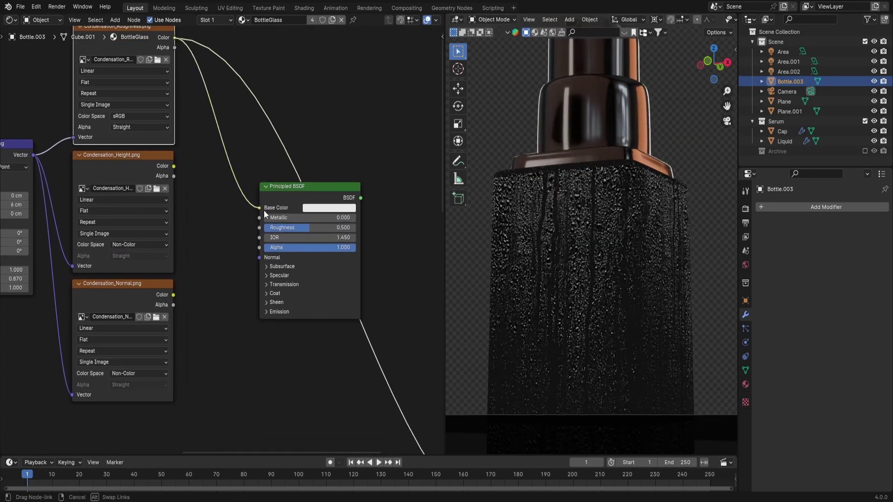
left_click_drag(268, 227, 268, 227)
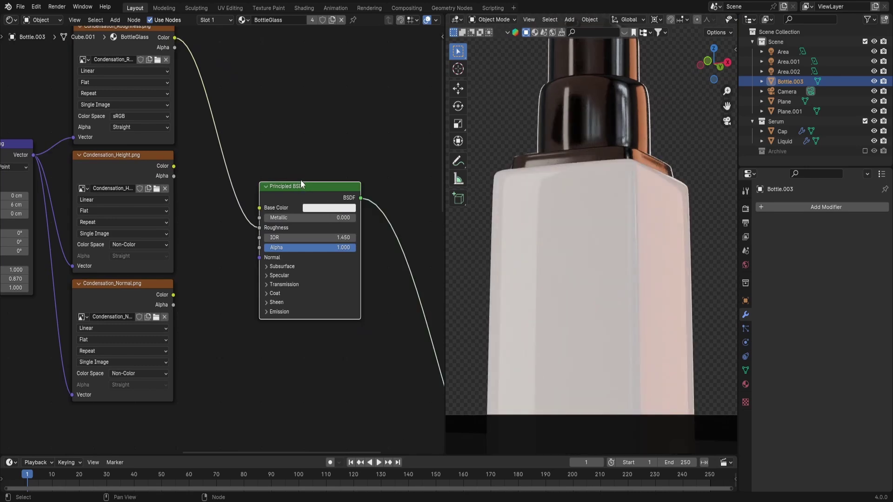
Step: Add a Bump node with its Height fed by the Condensation_Height.png Color and set its distance to 0.01
type("bum")
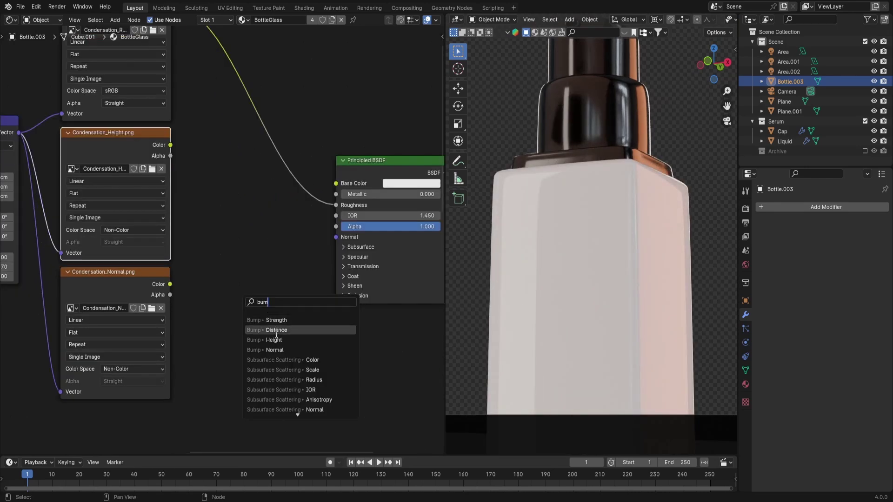
left_click(274, 340)
left_click(275, 272)
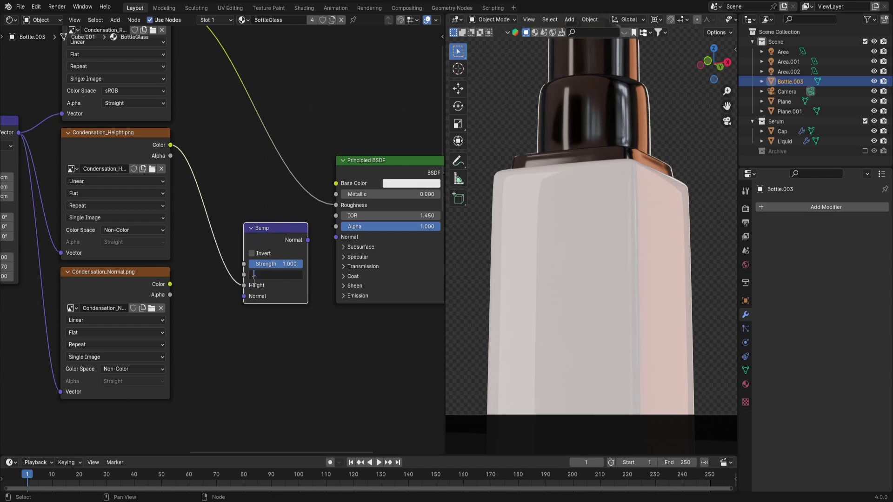
Step: Add a Normal Map node fed by the Condensation_Normal.png Color and preview it on the bottle
left_click_drag(216, 263, 318, 306)
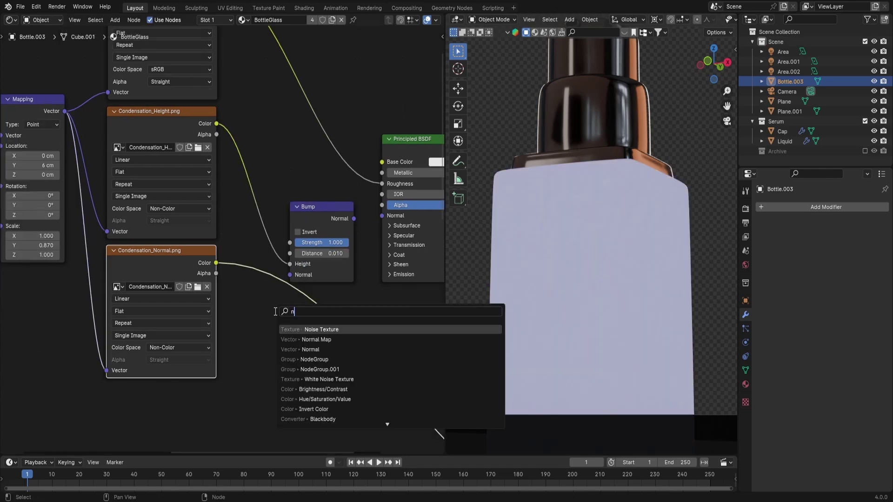
type("norm")
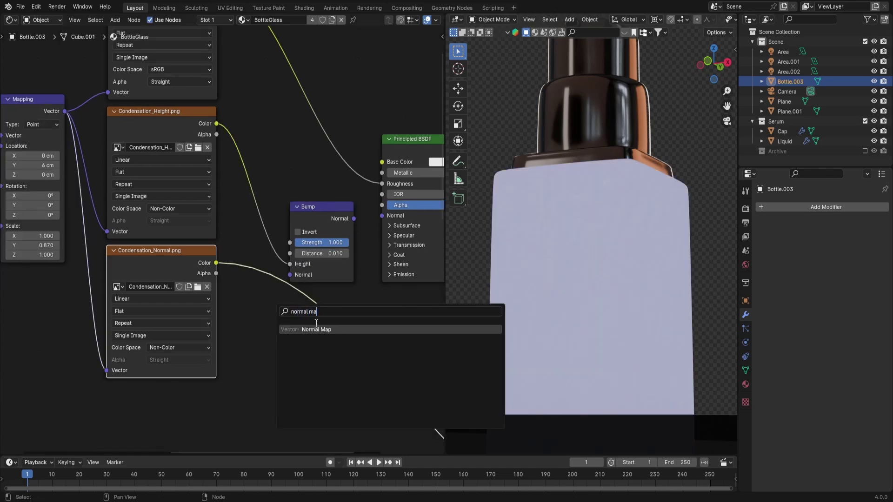
type("al ma")
left_click(316, 329)
left_click(296, 305)
scroll(559, 255, "up", 3)
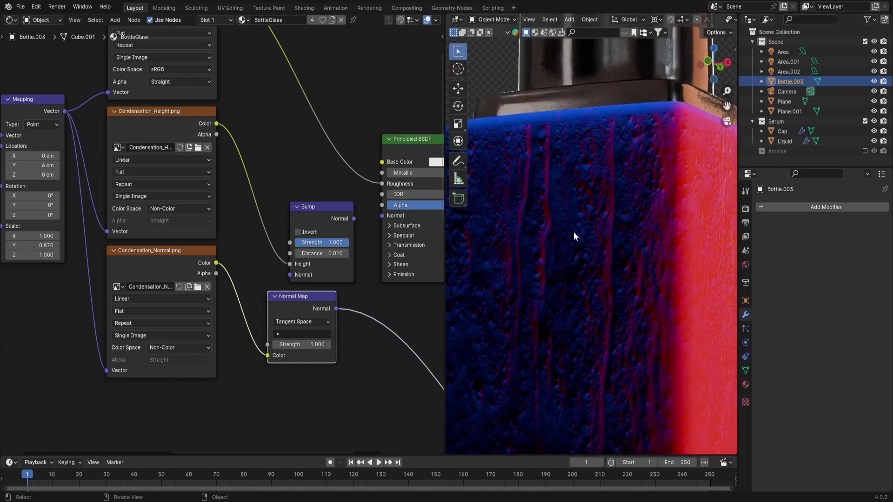
Step: Insert an Invert Color node between Condensation_Normal.png and the Normal Map and check the corner of the bottle
key("shift+a")
type("inv")
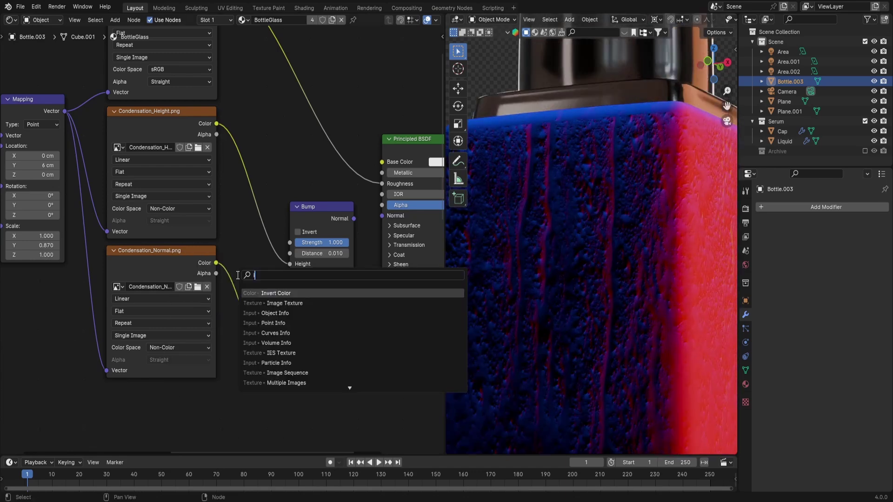
left_click(261, 293)
left_click(251, 287)
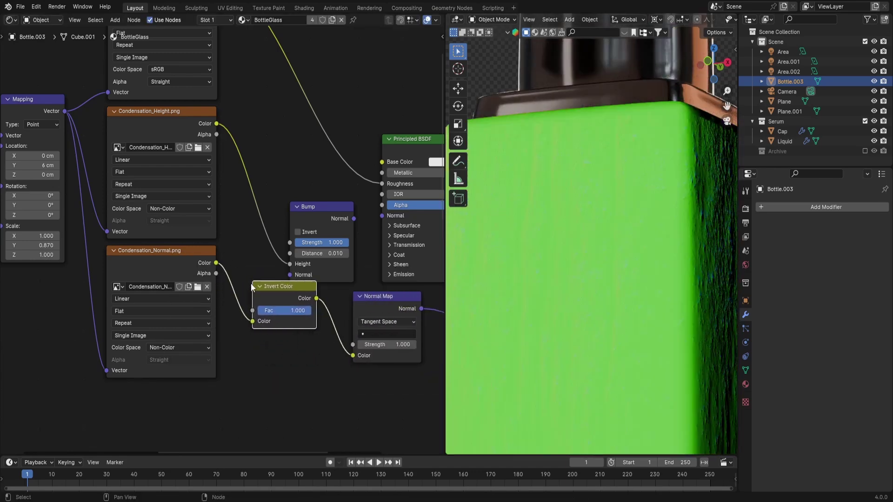
middle_click_drag(672, 214, 615, 216, "shift")
Step: Spread out the condensation nodes, link the Normal Map into the Bump node's Normal input and preview the Bump
scroll(277, 288, "down", 2)
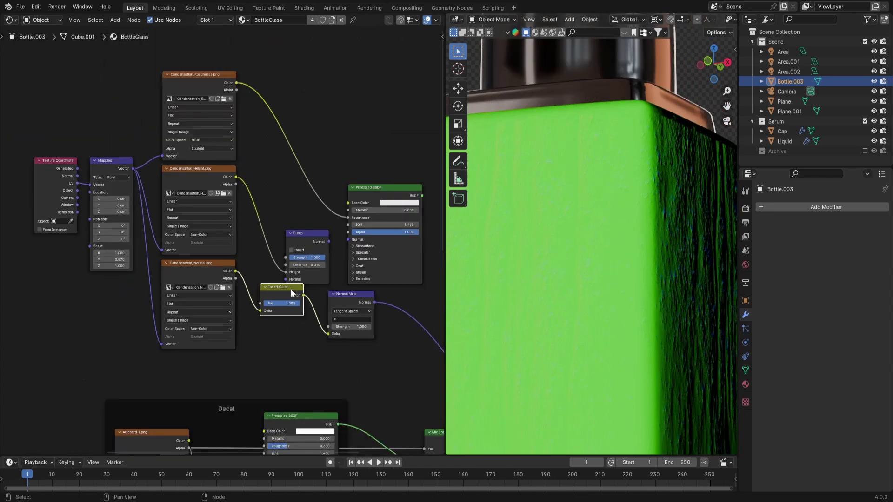
left_click_drag(285, 293, 282, 301)
left_click(282, 302)
left_click_drag(35, 111, 179, 299)
key("g")
left_click(132, 306)
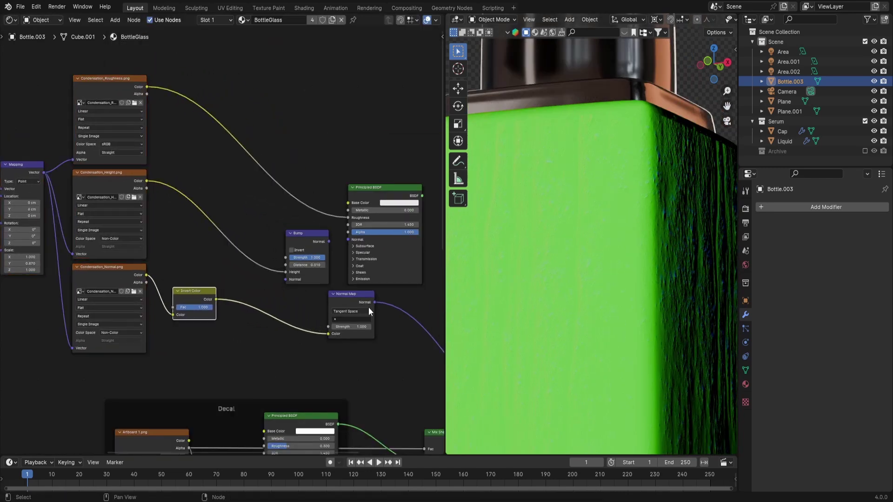
mouse_move(336, 298)
left_mouse_down()
mouse_move(237, 298)
mouse_move(285, 280)
left_mouse_up()
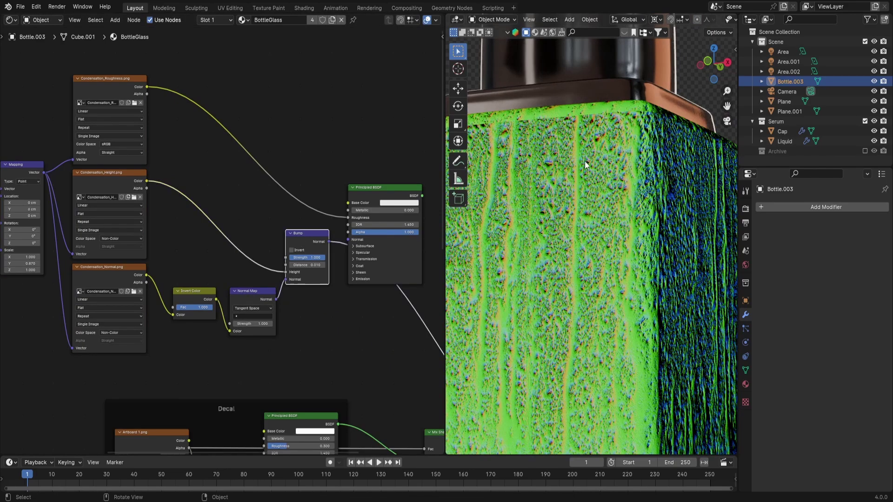
Step: Inspect the combined droplet normals up close and mute the Invert Color node
scroll(585, 161, "up", 5)
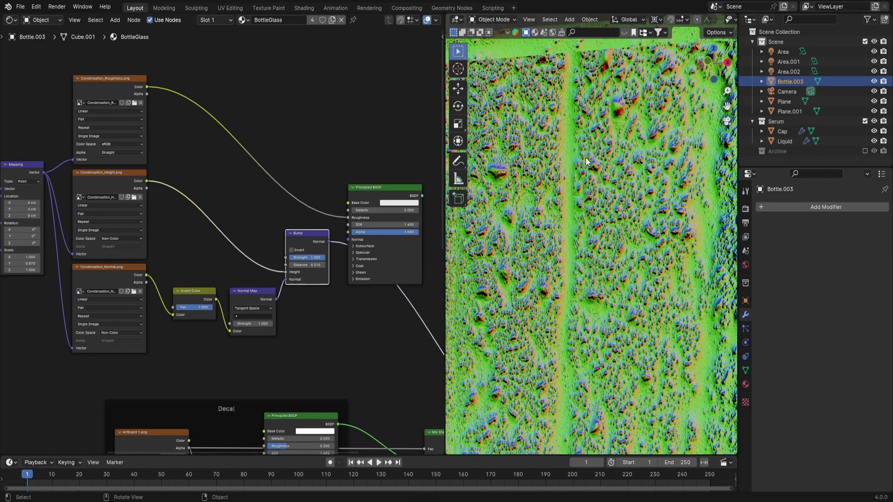
left_click(199, 299)
key("m")
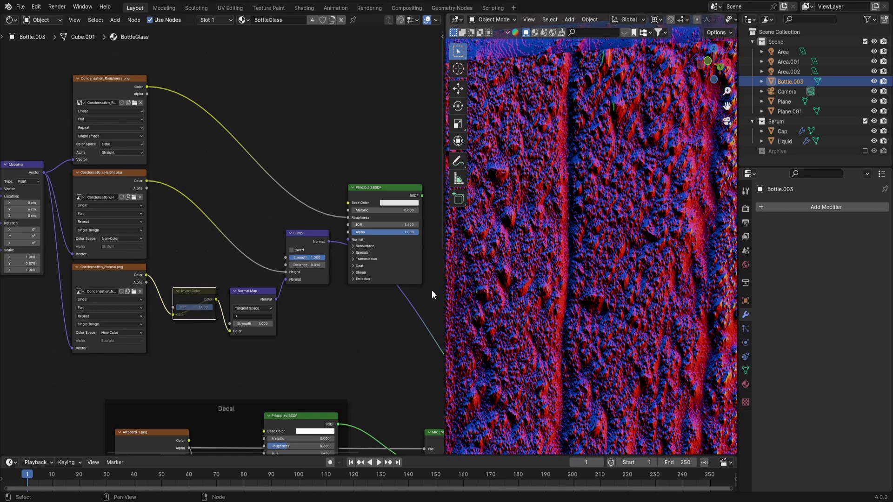
scroll(590, 289, "down", 5)
scroll(561, 286, "up", 2)
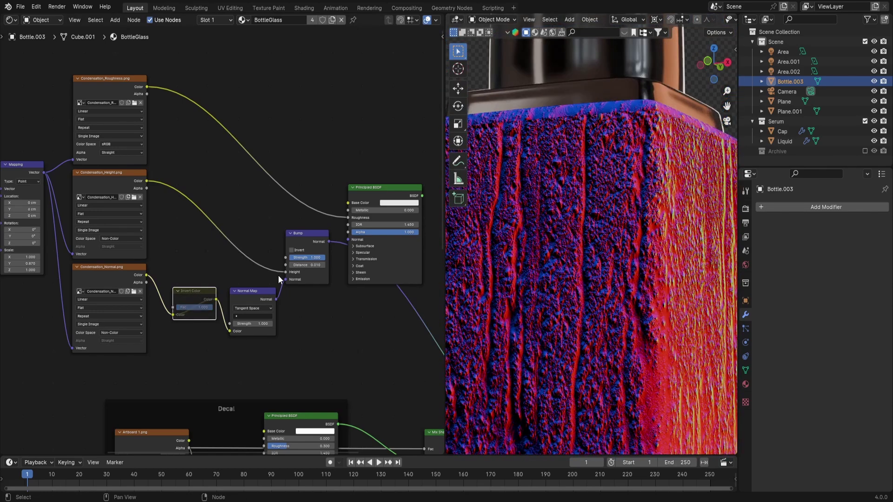
Step: Turn on Invert for the condensation Bump node
scroll(278, 275, "down", 2)
scroll(292, 255, "up", 4)
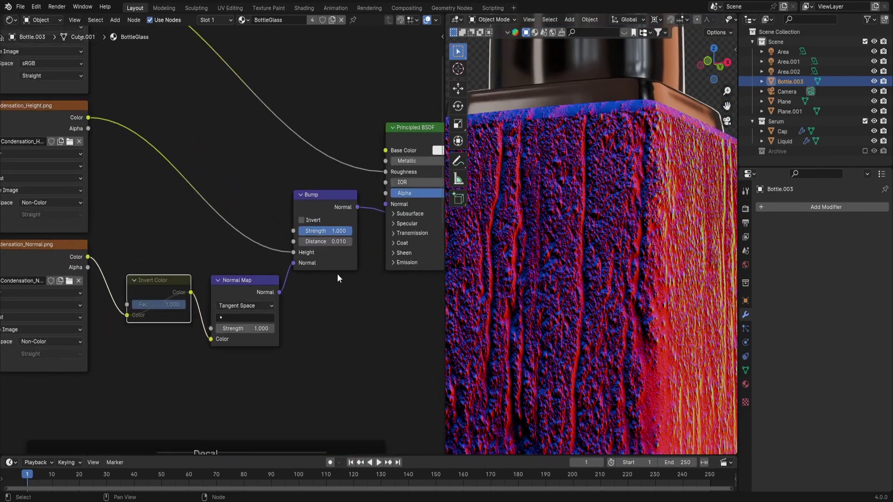
middle_click_drag(339, 278, 264, 307)
left_click(235, 249)
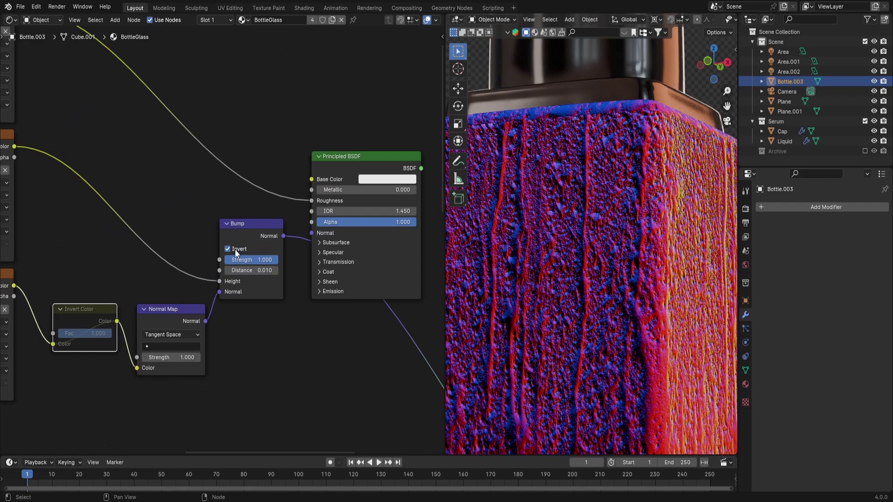
Step: Turn off Invert on the Bump node, link its output into the Principled BSDF's Normal and preview that shader up close
left_click(235, 250)
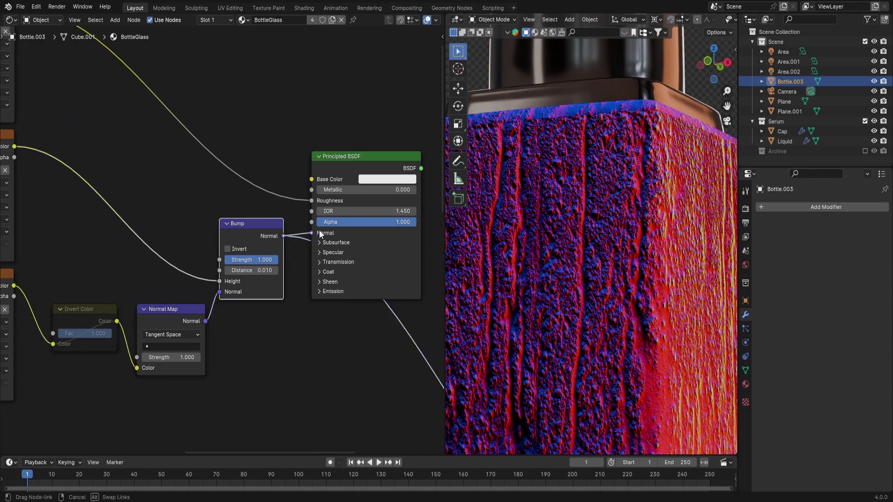
left_click(354, 175, "ctrl+shift")
scroll(631, 186, "up", 5)
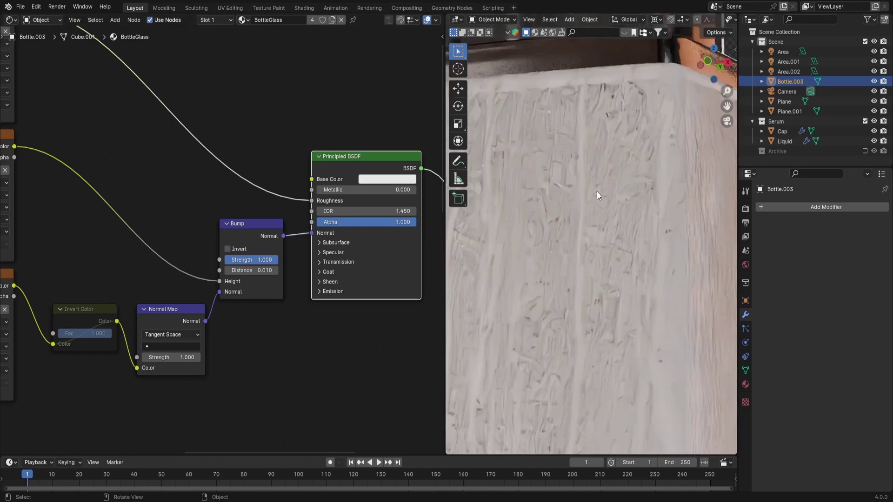
scroll(110, 317, "up", 2)
Step: Re-enable the muted Invert Color node and inspect the condensation droplets on the bottle from near and far
left_click(89, 310)
key("m")
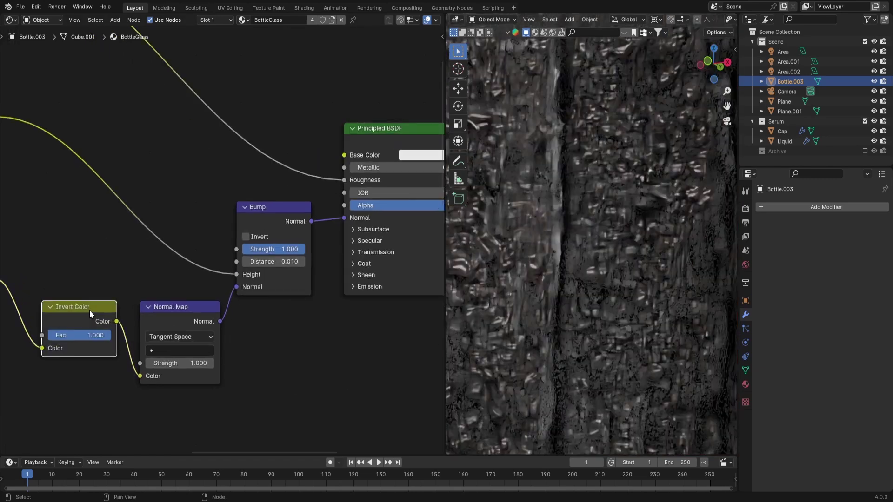
scroll(576, 246, "down", 3)
scroll(568, 146, "up", 4)
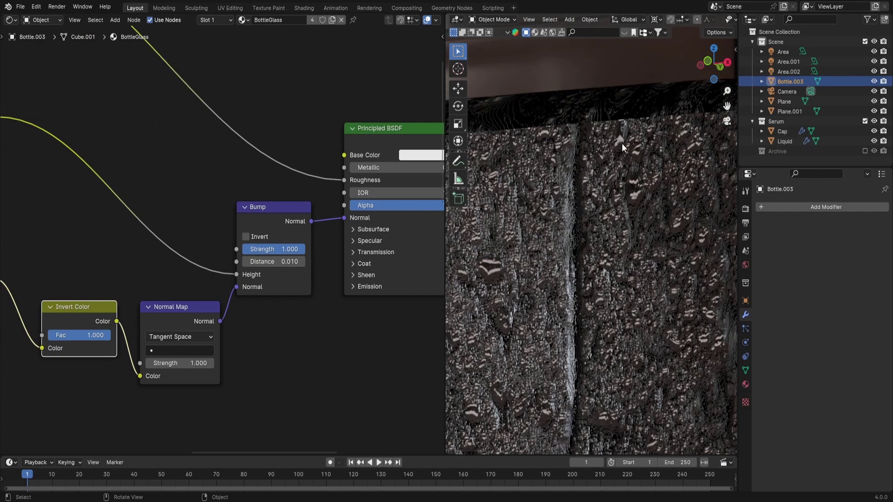
scroll(621, 143, "down", 3)
scroll(547, 188, "up", 1)
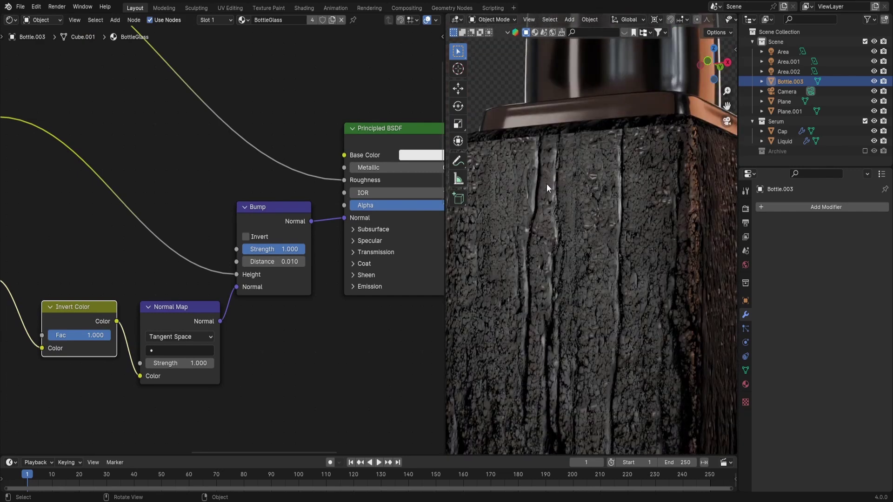
Step: Set the condensation Bump node's Strength to 0.5
scroll(272, 255, "up", 1)
type("0.5")
key("Return")
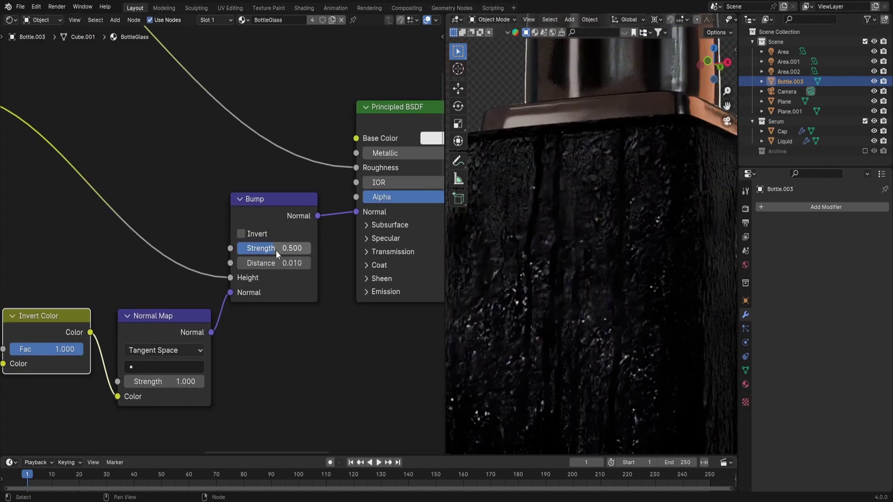
scroll(327, 253, "down", 2)
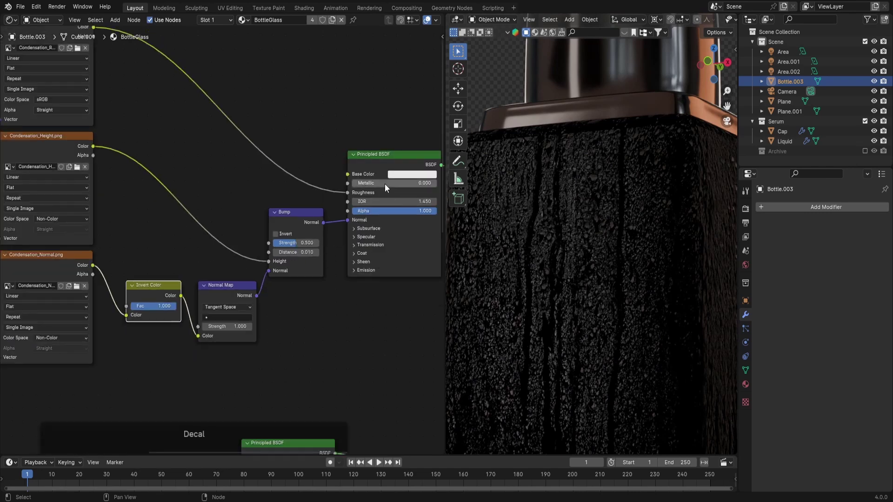
Step: Insert a Color Ramp between Condensation_Roughness.png and the Principled BSDF's Roughness and preview its output on the bottle
middle_click_drag(308, 158, 324, 213)
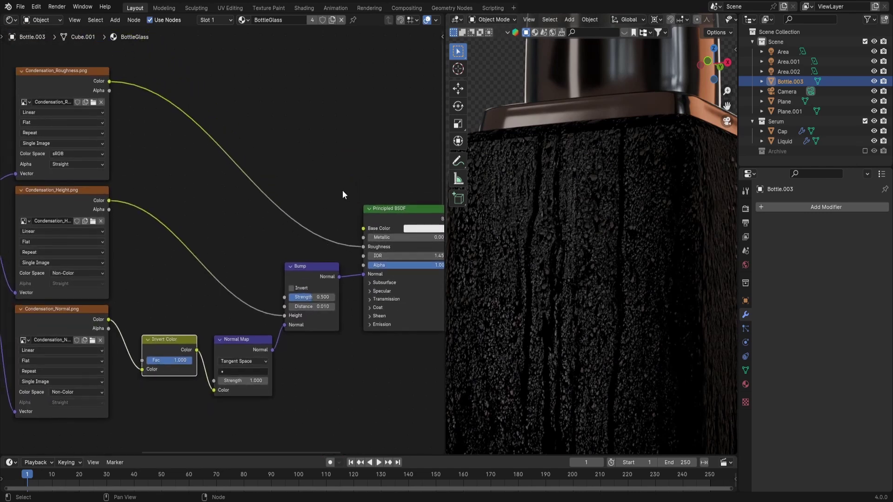
key("shift+a")
type("color")
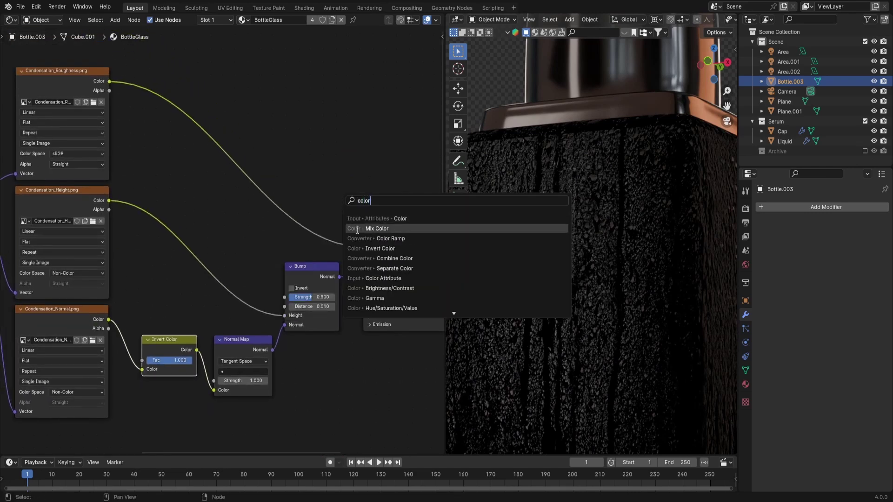
left_click(372, 239)
left_click(209, 139)
Step: Reverse the Color Ramp so white sits at the start, and move the black stop to position 0.009
scroll(233, 166, "up", 3)
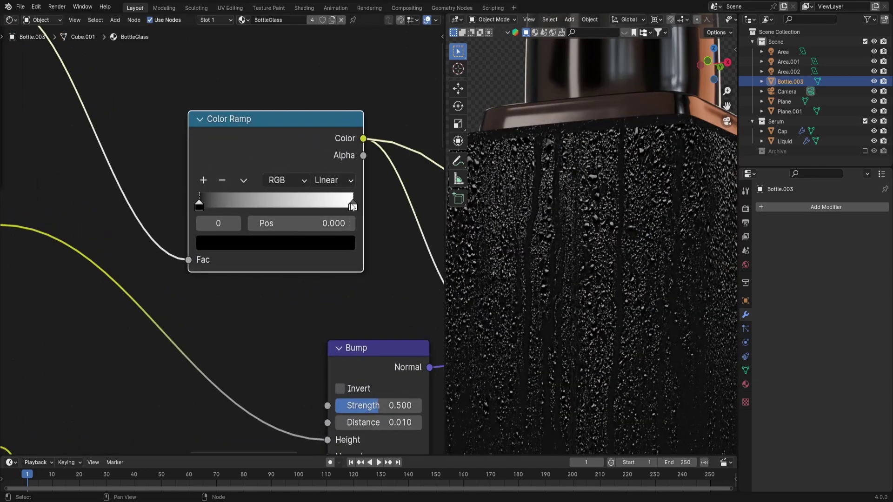
left_click_drag(352, 206, 195, 204)
left_click_drag(254, 203, 230, 202)
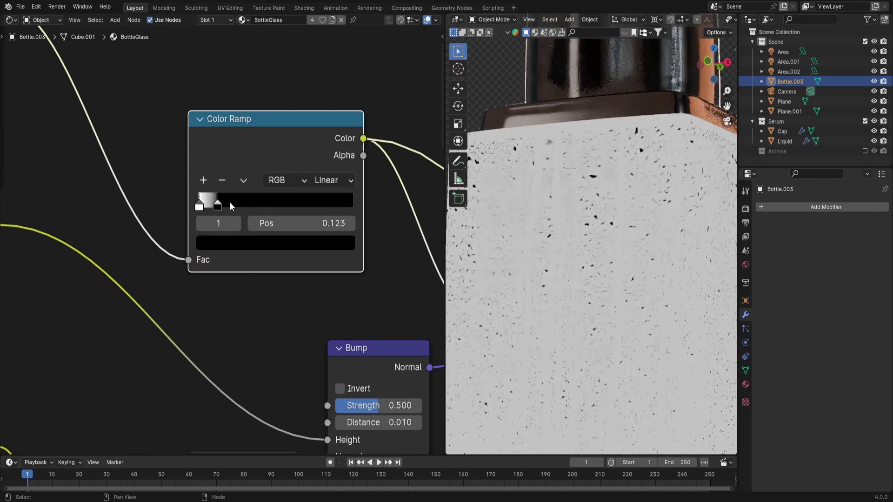
left_click_drag(222, 202, 211, 204)
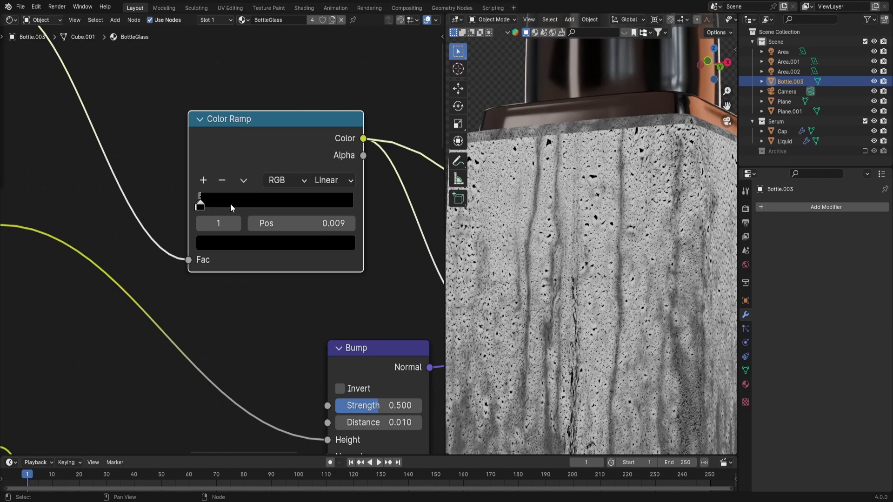
Step: Compare the Principled BSDF result with the Color Ramp output on the bottle
scroll(230, 204, "down", 5)
middle_click_drag(316, 235, 278, 223)
scroll(237, 182, "up", 5)
scroll(153, 153, "up", 4)
left_click(134, 142, "ctrl+shift")
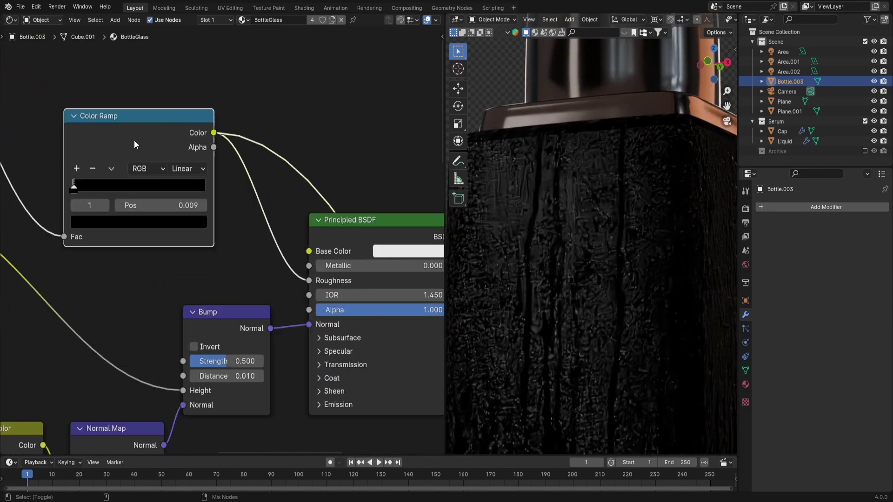
Step: Darken the Color Ramp's white stop to grey and move the black stop to position 0.005
middle_click_drag(142, 153, 255, 185)
scroll(194, 214, "up", 7)
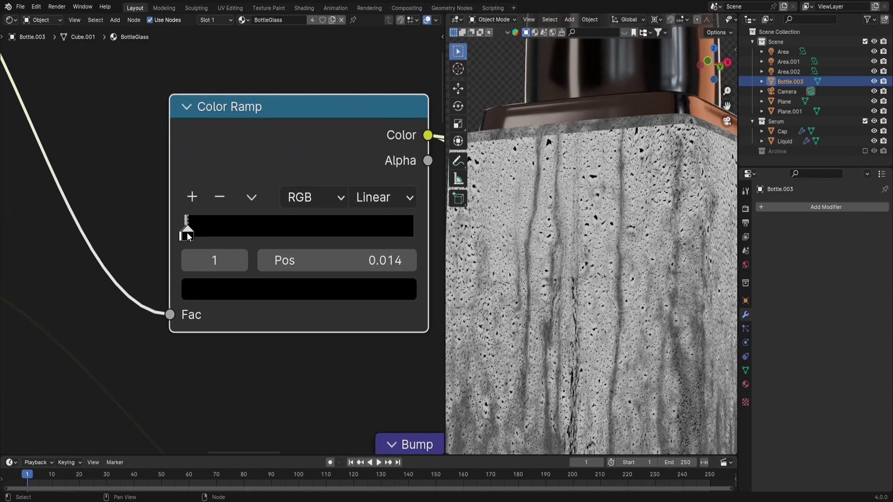
left_click(183, 232)
left_click(222, 284)
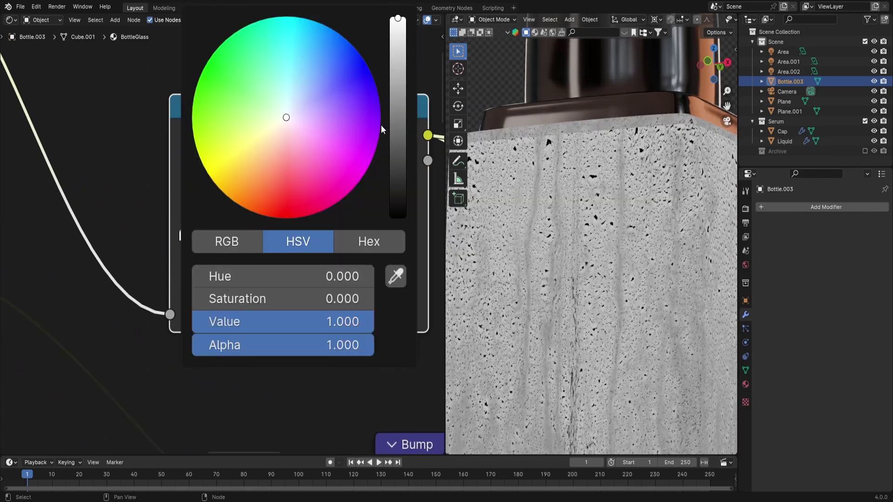
left_click_drag(404, 79, 405, 141)
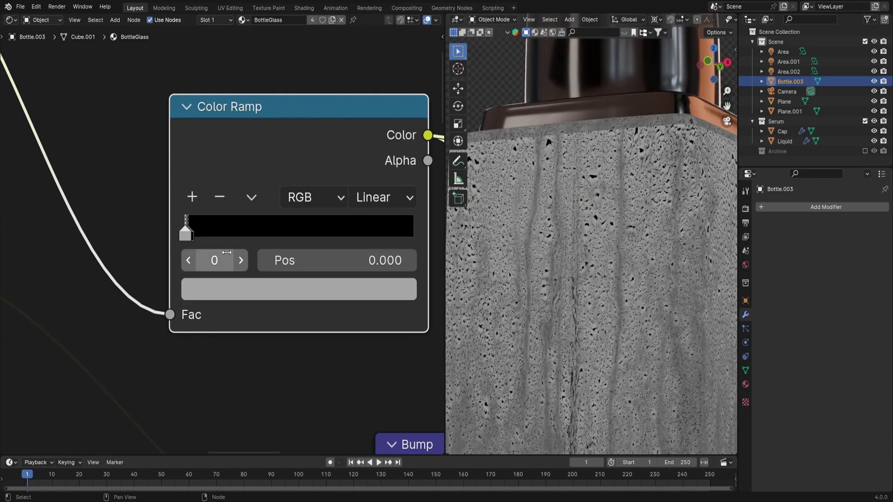
mouse_move(185, 234)
left_mouse_down()
mouse_move(174, 234)
mouse_move(195, 236)
mouse_move(161, 234)
mouse_move(186, 233)
left_mouse_up()
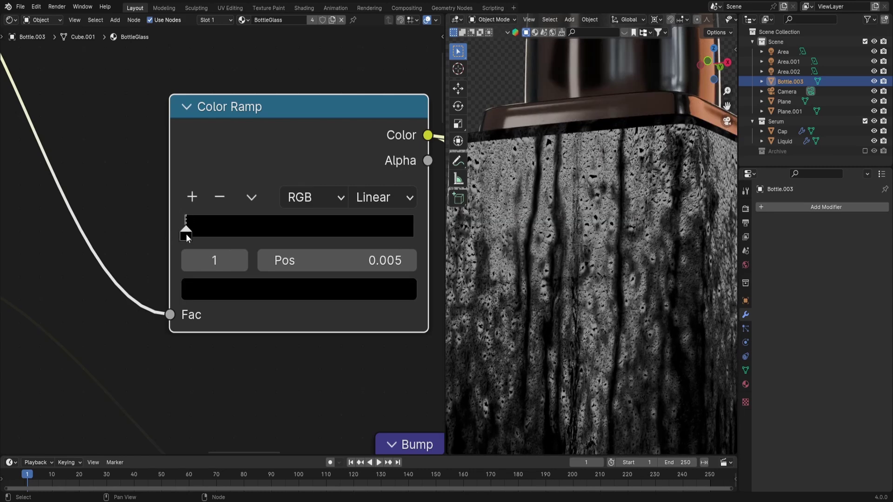
Step: Examine the roughness mask on the whole bottle, then preview the condensation Principled BSDF and inspect its droplets
scroll(607, 270, "down", 4)
middle_click_drag(619, 276, 607, 259, "shift")
scroll(608, 259, "up", 2)
scroll(217, 214, "down", 6)
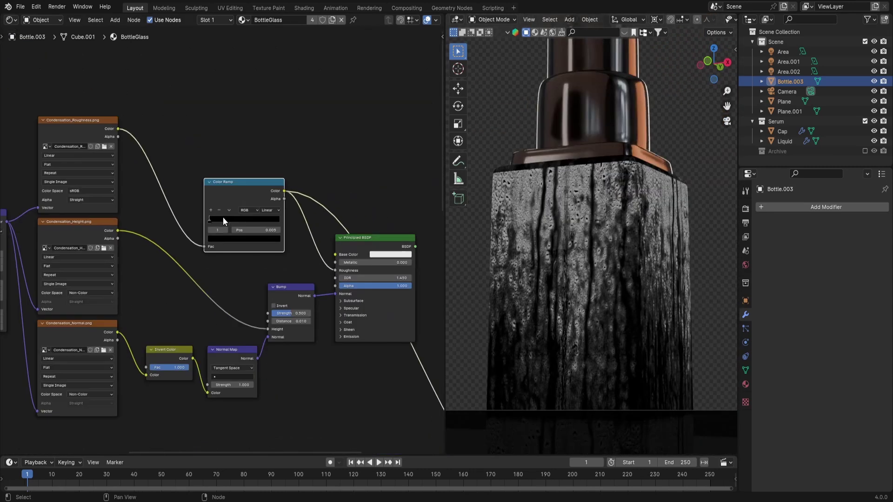
scroll(222, 216, "down", 2)
middle_click_drag(321, 240, 175, 186)
left_click(196, 183, "ctrl+shift")
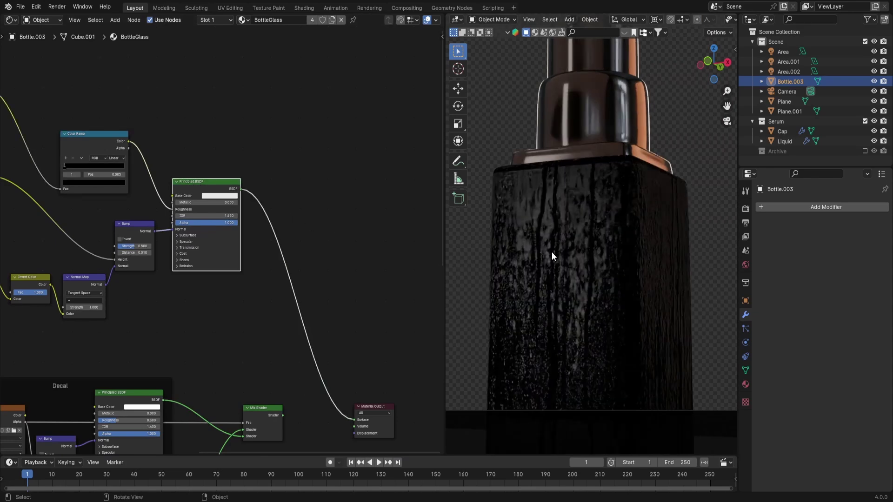
scroll(552, 252, "up", 4)
scroll(602, 211, "down", 2)
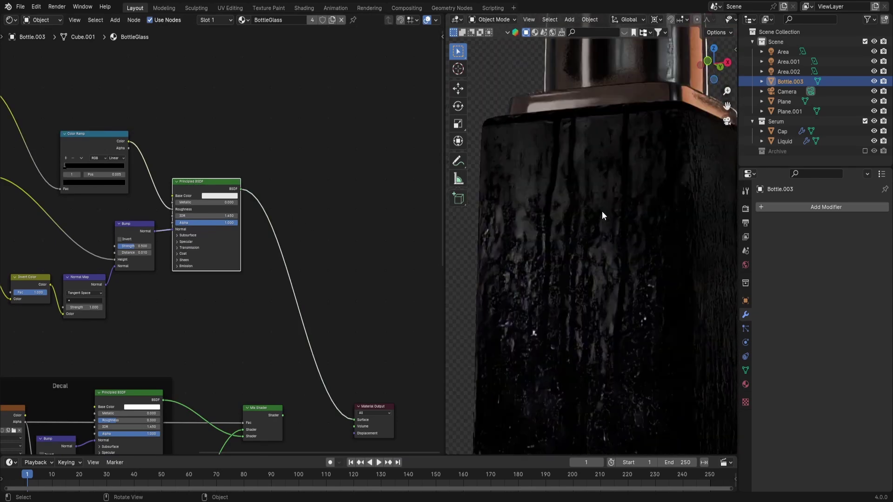
scroll(591, 211, "down", 2)
Step: Combine the condensation Principled BSDF with the decal and glass mix through a new Mix Shader placed before the Material Output
middle_click_drag(280, 226, 276, 98)
middle_click_drag(289, 160, 322, 278)
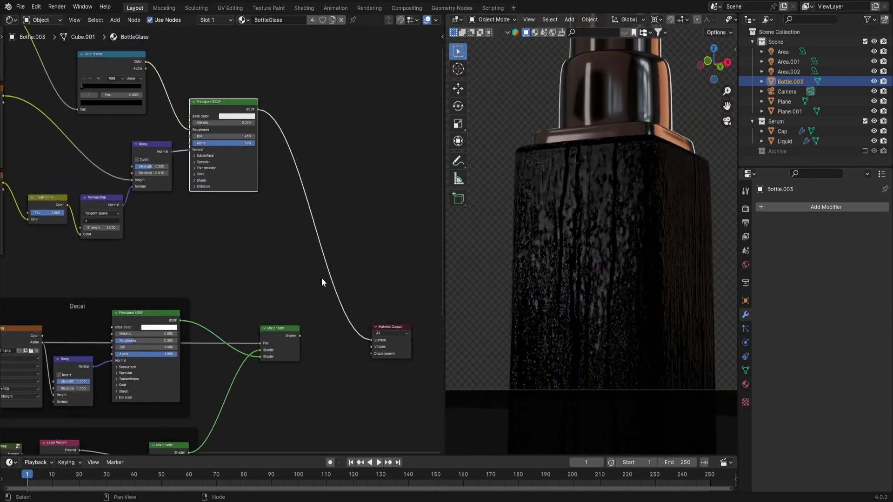
right_click_drag(278, 327, 234, 168, "ctrl+shift")
left_click_drag(385, 328, 416, 320)
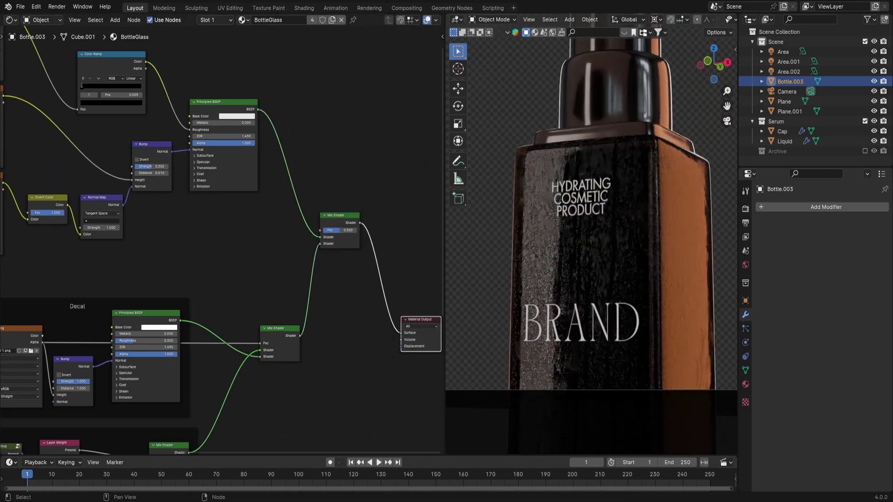
left_click_drag(341, 217, 359, 321)
middle_click_drag(359, 321, 299, 289)
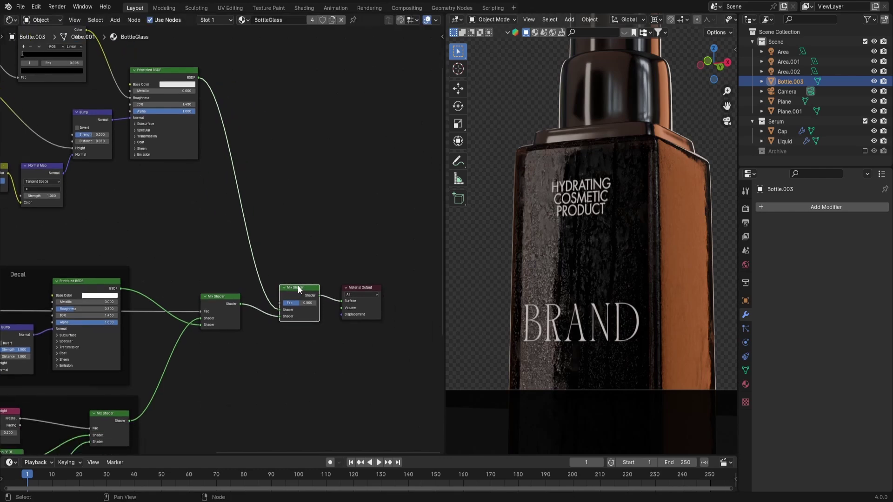
Step: Add a Fresnel node, link it into the new Mix Shader's Fac and swap that mix's two shader inputs
scroll(298, 289, "up", 2)
key("shift+a")
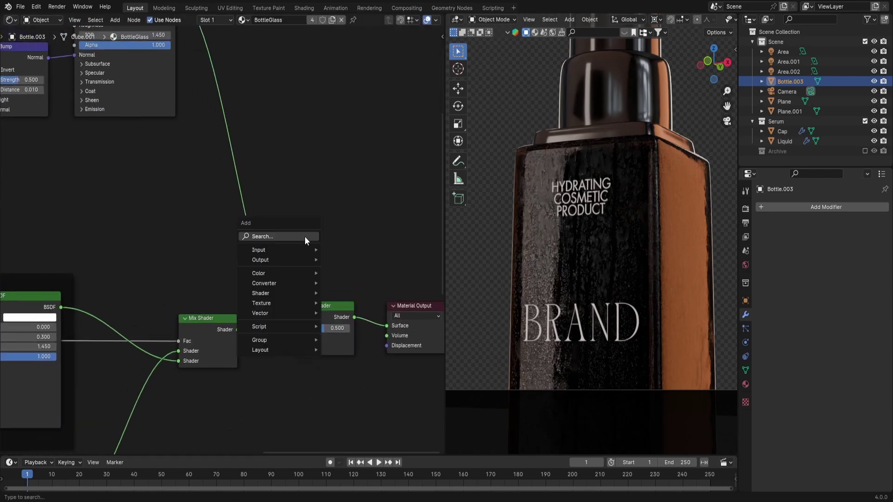
type("fren")
key("Return")
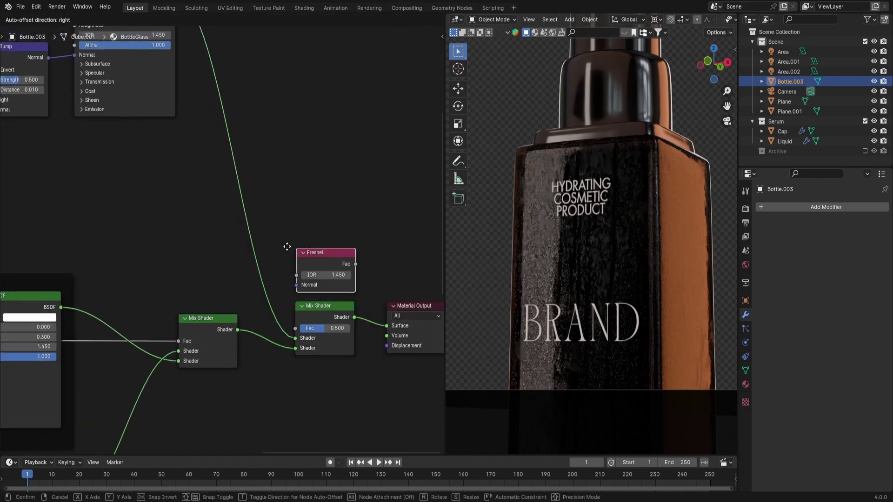
left_click(233, 267)
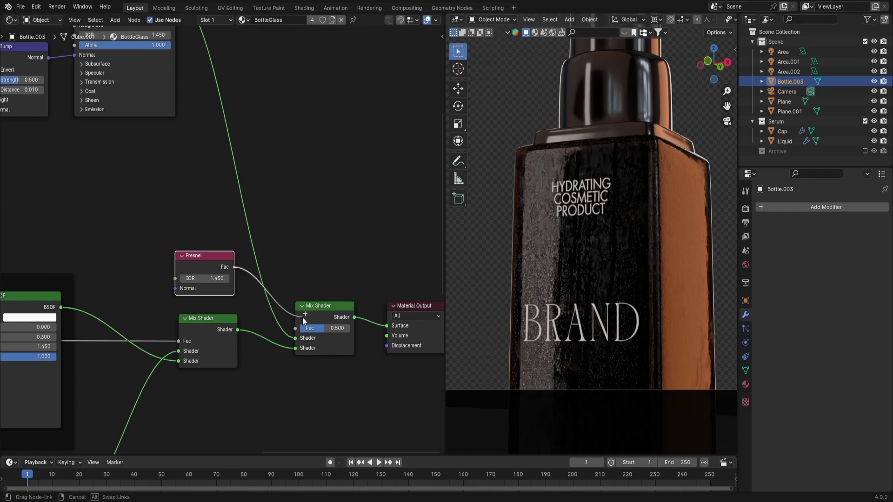
left_click_drag(302, 325, 302, 325)
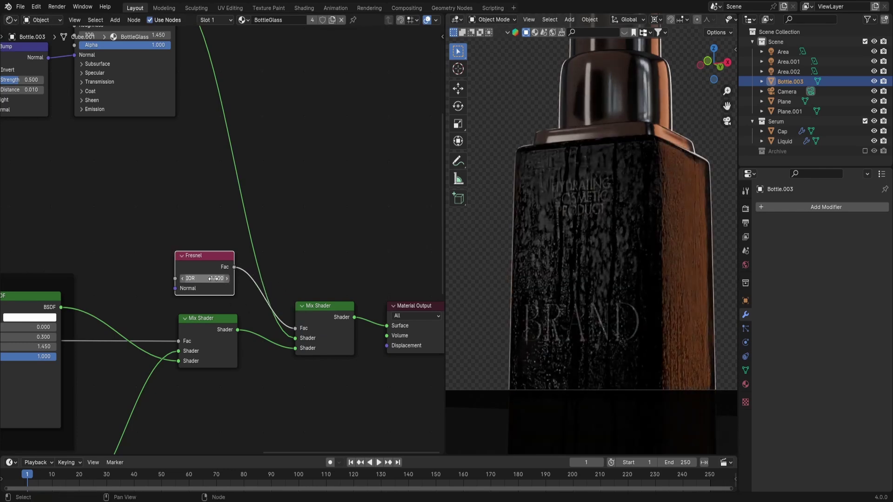
left_click(325, 307)
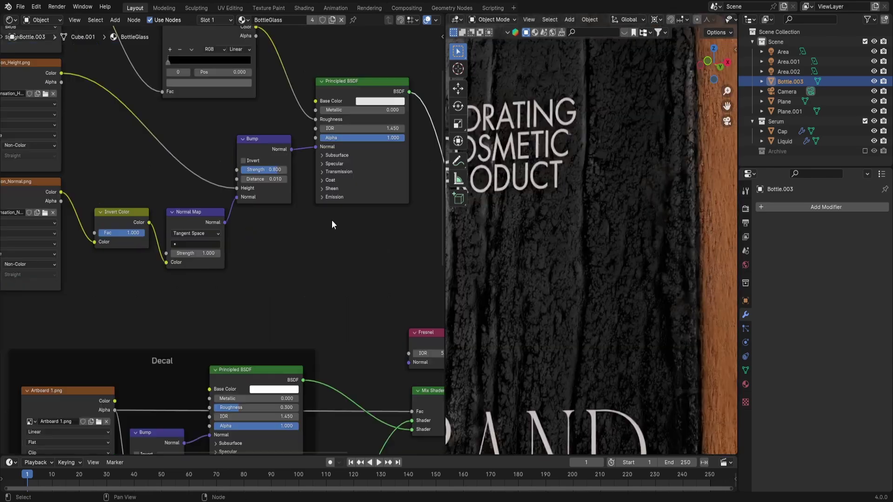
Step: Set the condensation Principled BSDF's Metallic to 1
middle_click_drag(331, 220, 344, 211)
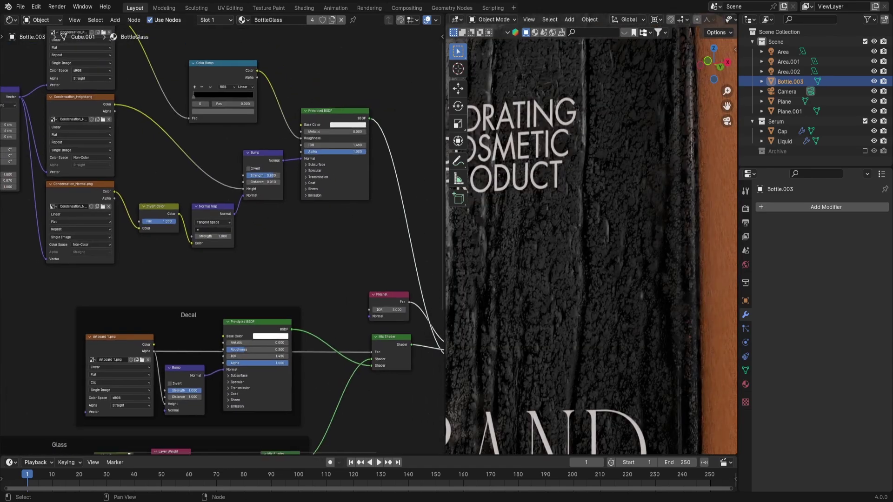
scroll(320, 137, "up", 3)
left_click_drag(319, 131, 374, 132)
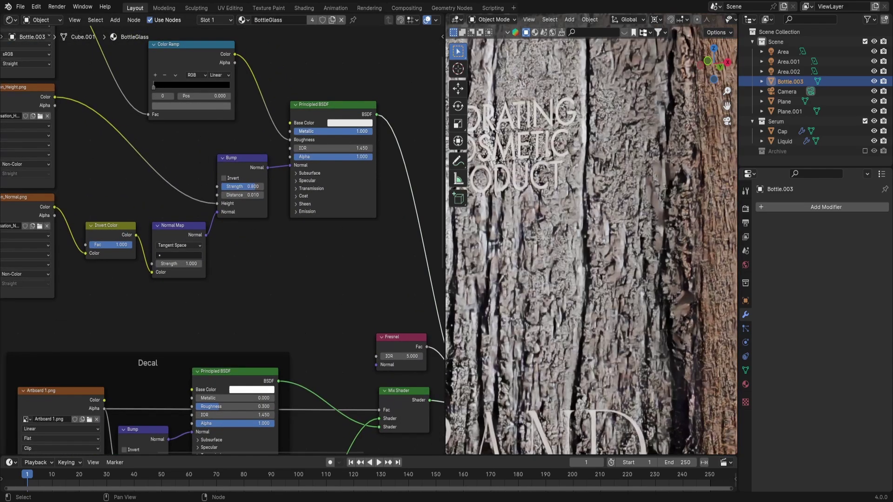
middle_click_drag(343, 204, 353, 249)
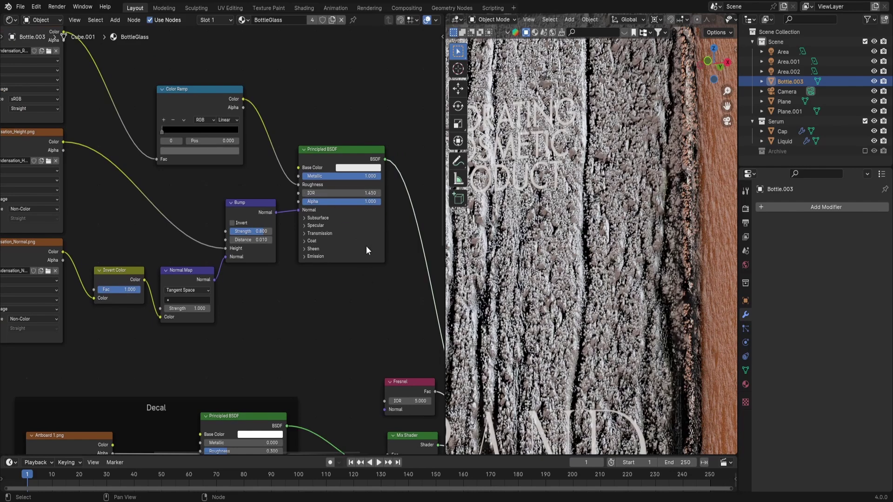
Step: Try a Fresnel IOR of 1, then set it to 1.5
key("Return")
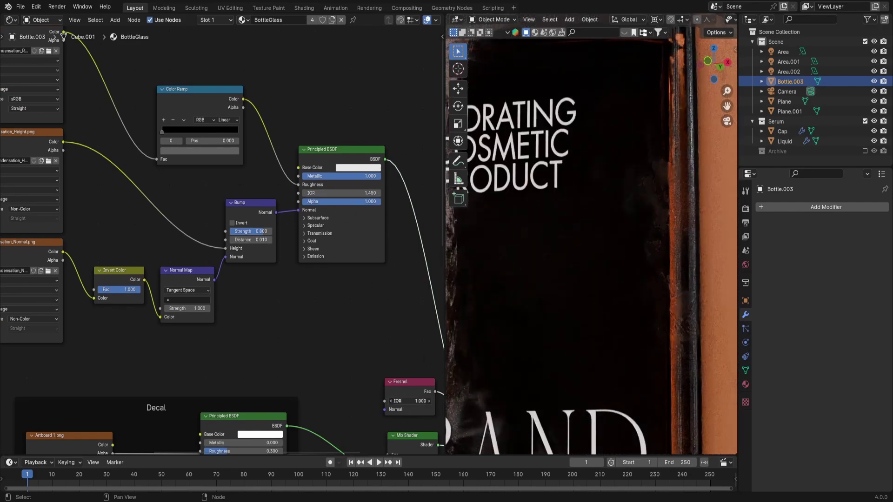
type("5")
key("Return")
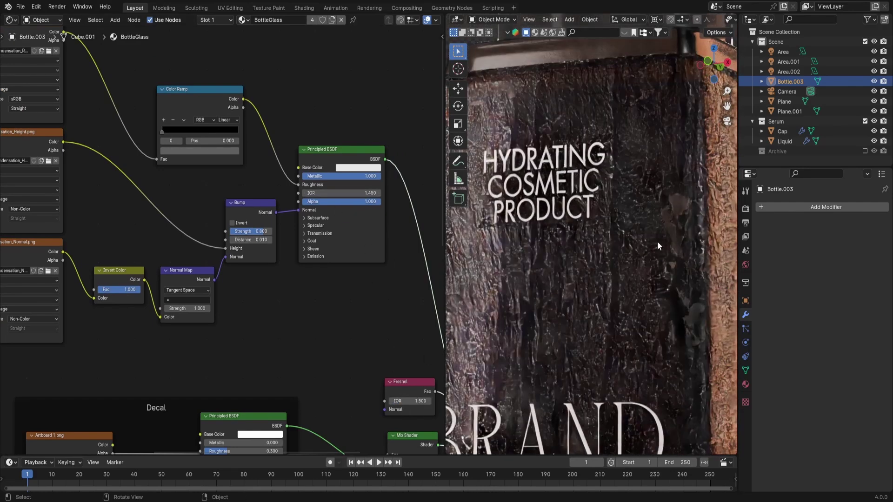
Step: Widen the 3D viewport with the bottle in camera view and switch it to Solid shading
middle_click_drag(353, 270, 251, 258)
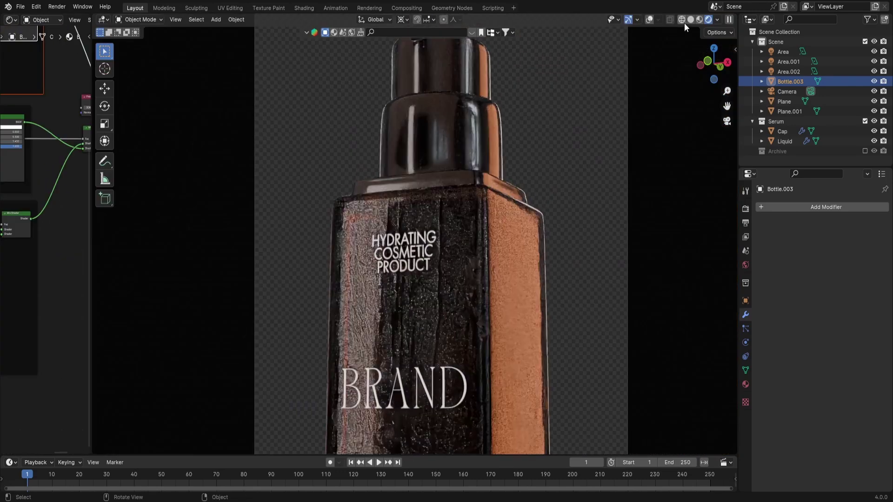
left_click(703, 19)
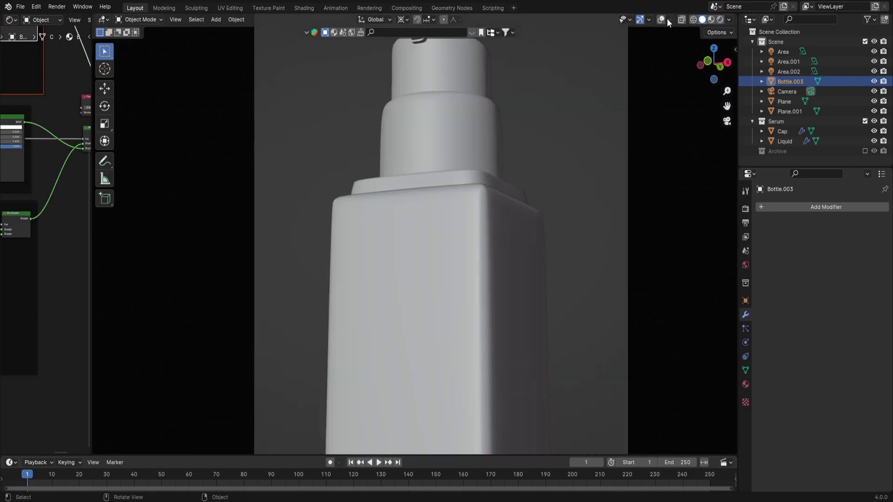
Step: Turn the viewport overlays on and add the Droplet Generator's droplets to the bottle
left_click(661, 19)
key("n")
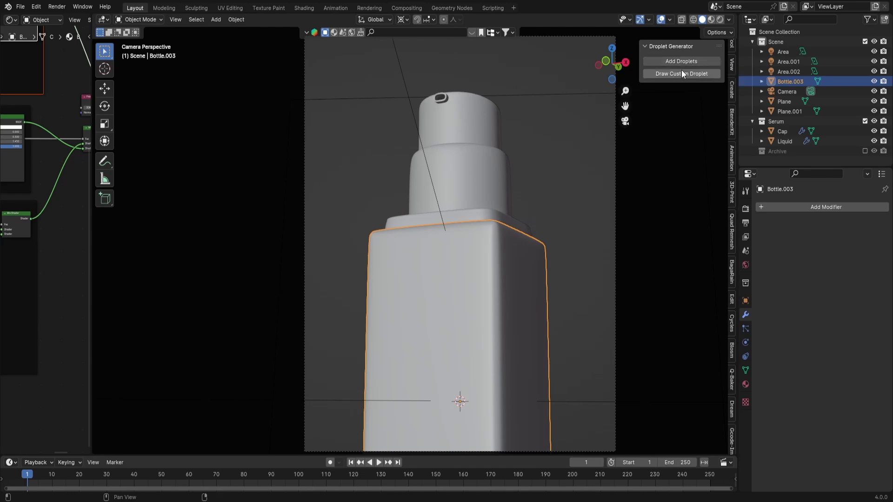
scroll(733, 387, "down", 5)
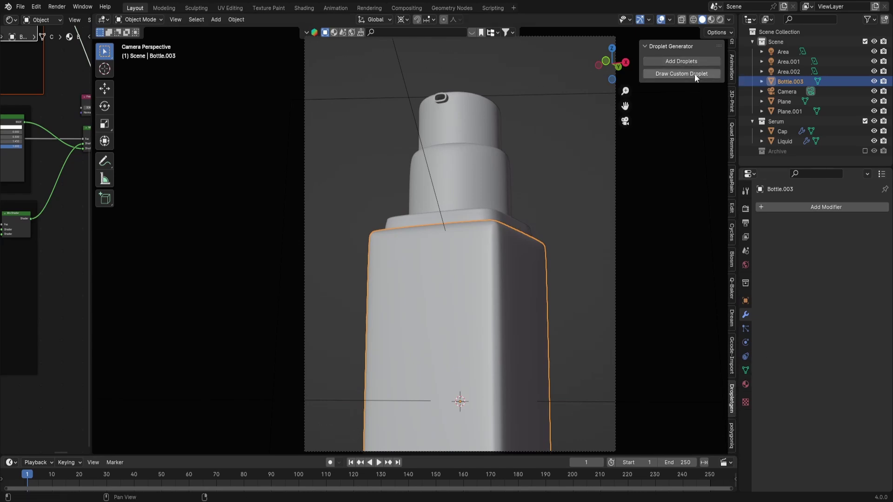
left_click(684, 61)
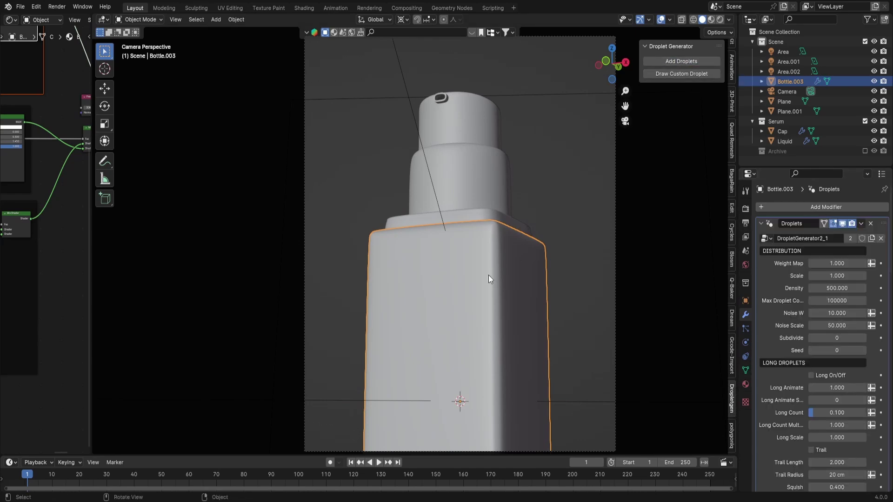
Step: Change the Density in the bottle's Droplets modifier and review the droplet size settings on the cap
middle_click_drag(488, 279, 491, 235, "shift")
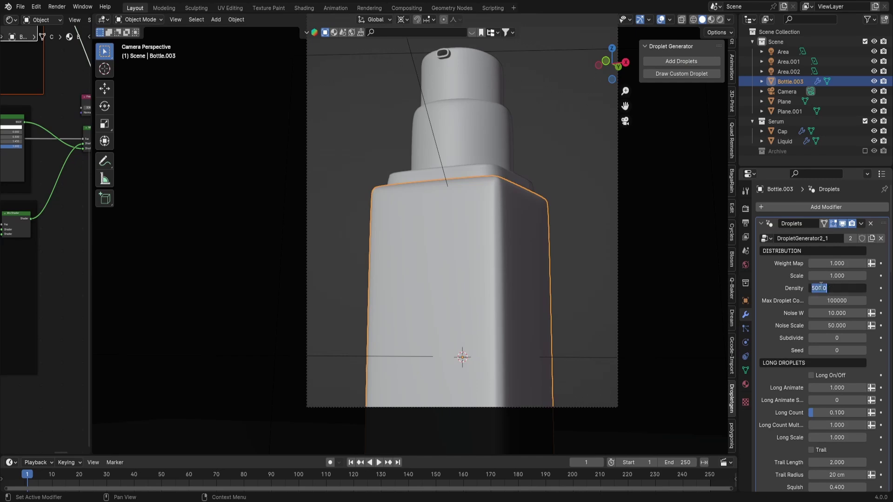
type("00")
key("Return")
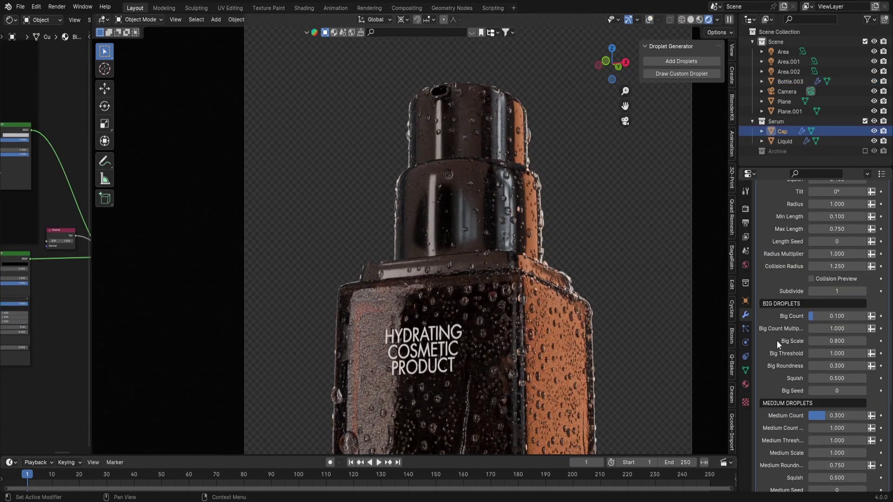
scroll(779, 344, "down", 8)
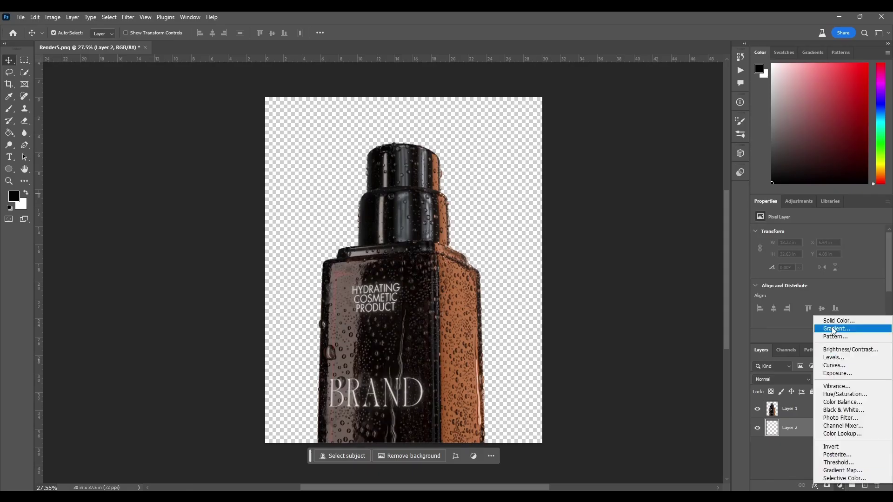
Step: Switch to Photoshop, add a Gradient fill layer beneath the bottle render, tilt its angle slightly and open the gradient for editing
left_click(832, 329)
left_click_drag(436, 120, 665, 143)
left_click_drag(626, 189, 621, 184)
left_click(669, 161)
left_click(650, 161)
Step: Make the transparent end of the gradient fully opaque by setting its opacity stop to 100%
mouse_move(577, 289)
left_mouse_down()
mouse_move(598, 290)
mouse_move(578, 289)
left_mouse_up()
mouse_move(578, 267)
left_mouse_down()
mouse_move(680, 270)
mouse_move(565, 268)
left_mouse_up()
left_click(765, 268)
left_click(765, 267)
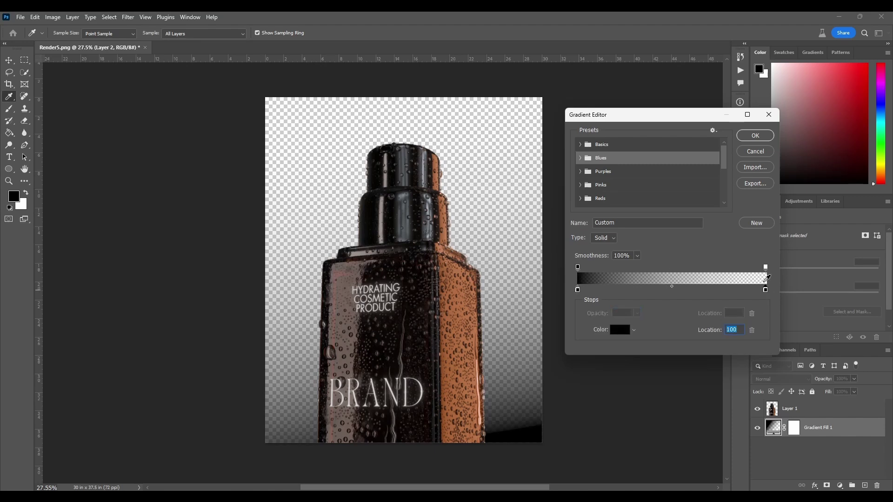
type("100")
Step: Recolor the gradient's end stop with the orange-brown sampled from the bottle's side face
double_click(765, 290)
left_click(634, 275)
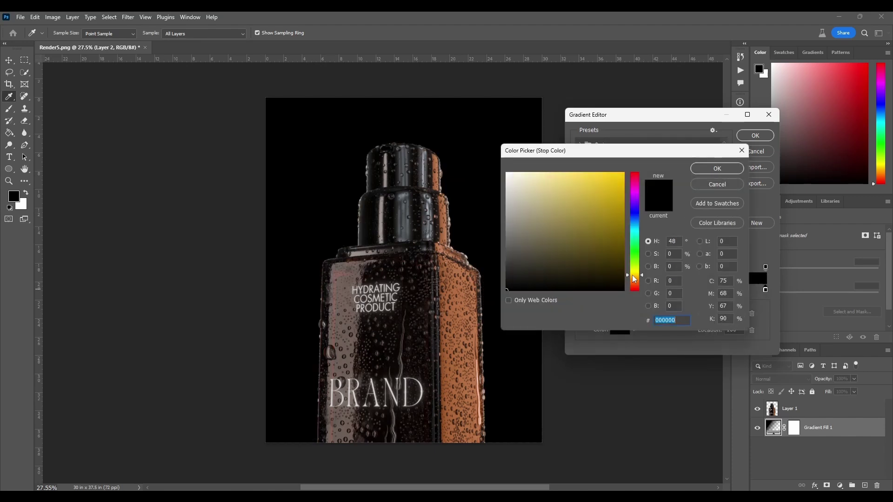
left_click(456, 308)
key("Return")
Step: Recolor the gradient's start stop with the pale pink highlight sampled from the bottle's edge, shift the midpoint slightly toward it and apply the fill
double_click(578, 290)
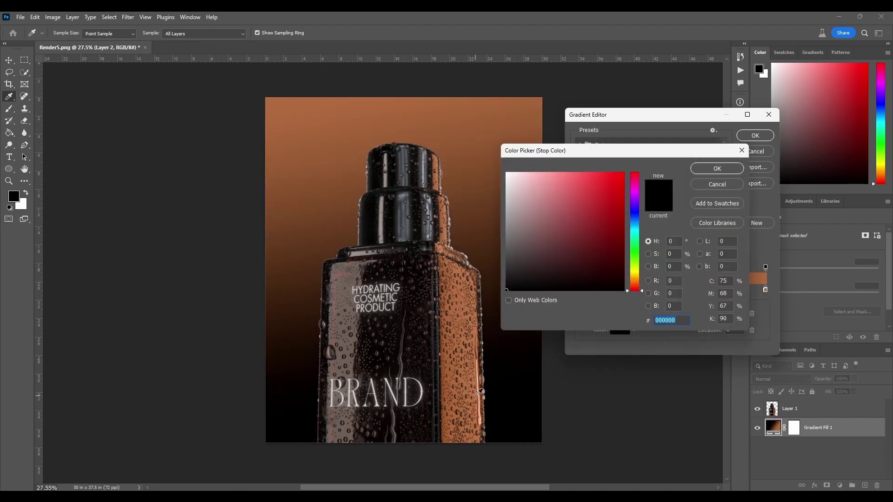
left_click(484, 419)
key("Return")
mouse_move(672, 286)
left_mouse_down()
mouse_move(649, 286)
mouse_move(660, 286)
left_mouse_up()
key("Return")
key("Return")
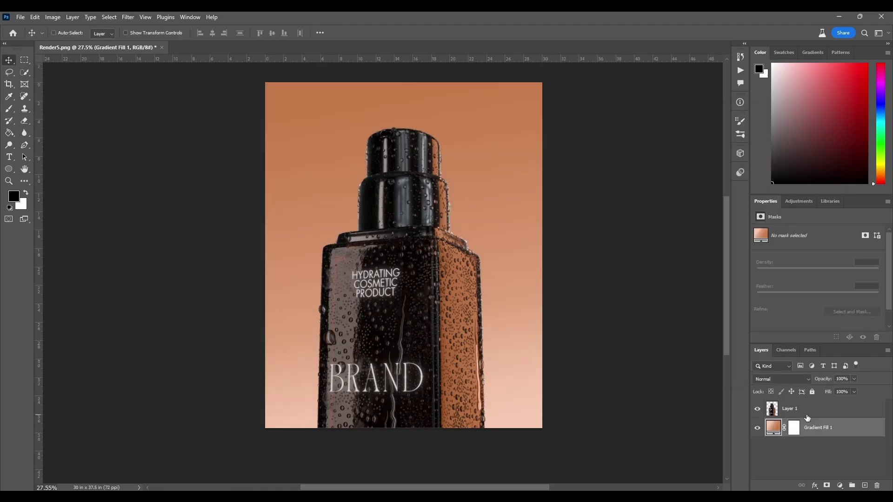
Step: Select the bottle layer and prepare the Dodge tool for Midtones at 19% exposure with a brush of about 344 px
left_click(792, 409)
scroll(477, 290, "up", 4, "alt")
right_click(9, 145)
left_click(42, 143)
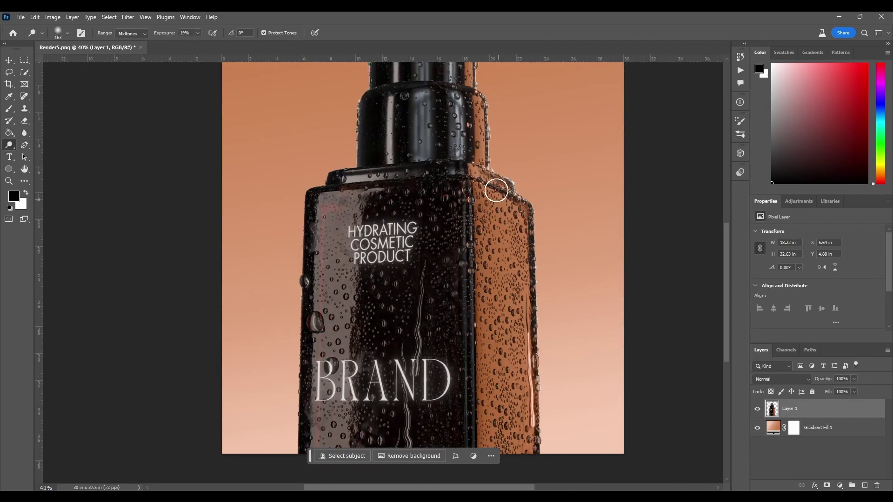
scroll(431, 345, "down", 2, "alt")
right_click_drag(361, 372, 383, 372, "alt")
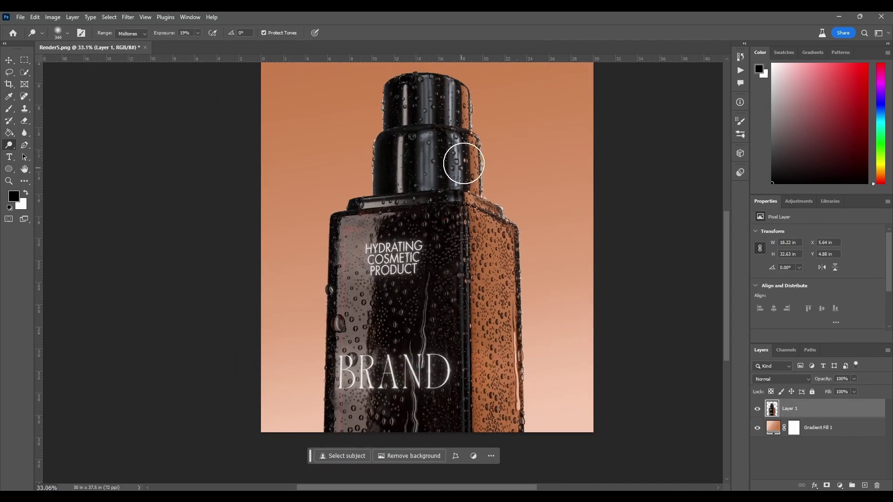
scroll(461, 177, "up", 6, "alt")
scroll(465, 144, "down", 2, "alt")
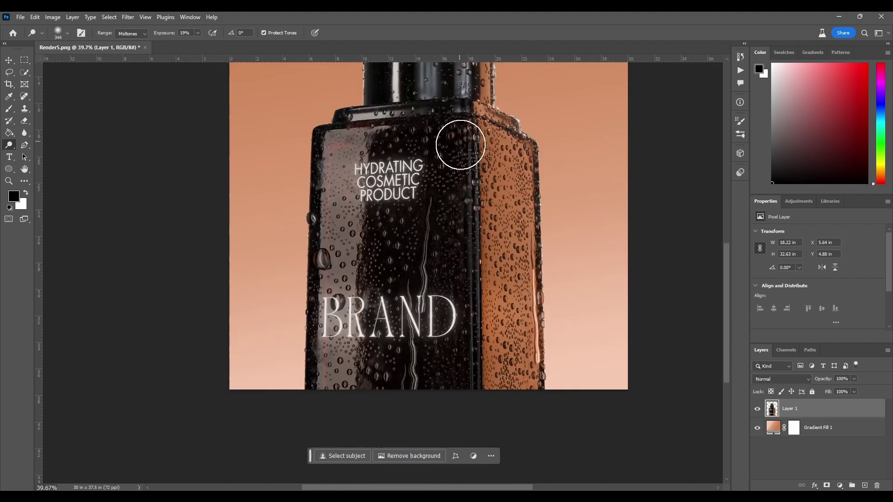
Step: Dodge the bottle's orange side face with a smaller brush of about 122 px, and switch to the Burn tool
right_click_drag(523, 298, 503, 299, "alt")
scroll(526, 275, "up", 3, "alt")
left_click_drag(523, 263, 525, 195)
scroll(547, 246, "down", 3, "alt")
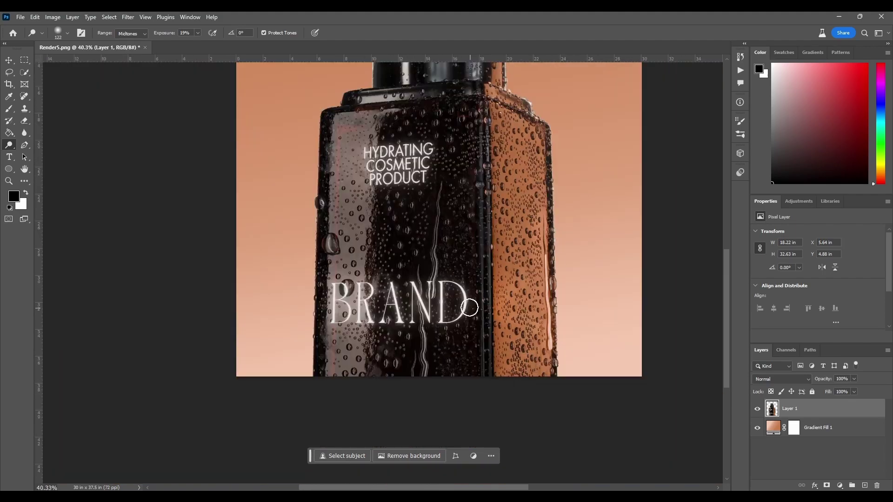
scroll(469, 307, "up", 2, "alt")
key("shift+o")
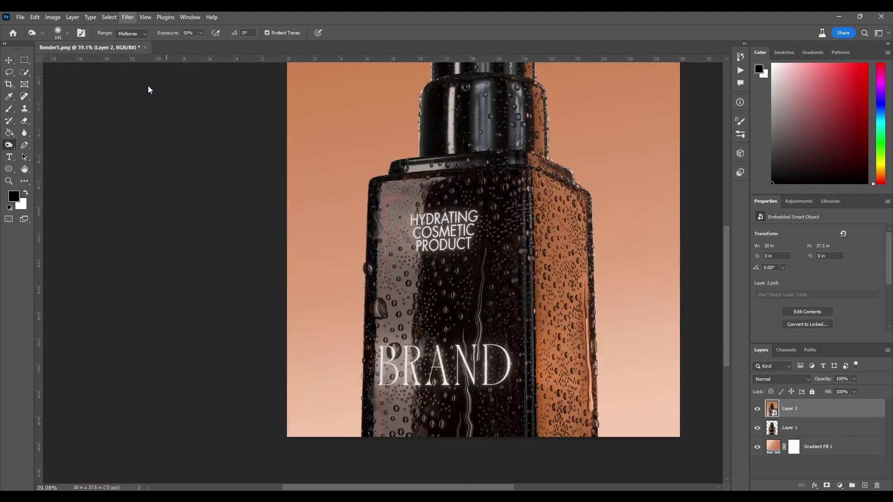
Step: Open the Camera Raw Filter on the merged Layer 2 smart object and compare the image with and without Auto adjustment
key("ctrl+shift+a")
left_click(753, 110)
left_click(757, 111)
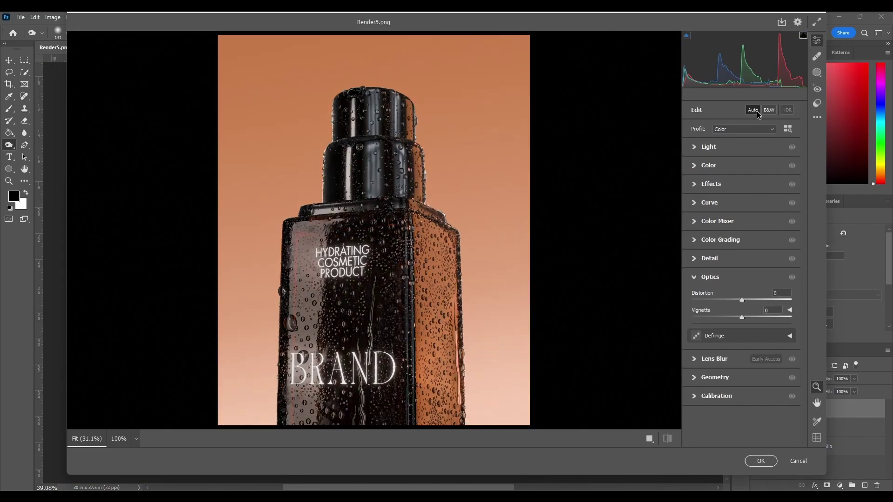
left_click(757, 110)
left_click(757, 111)
Step: Set the Camera Raw light Exposure to +0.20
left_click(703, 144)
left_click_drag(742, 168, 744, 168)
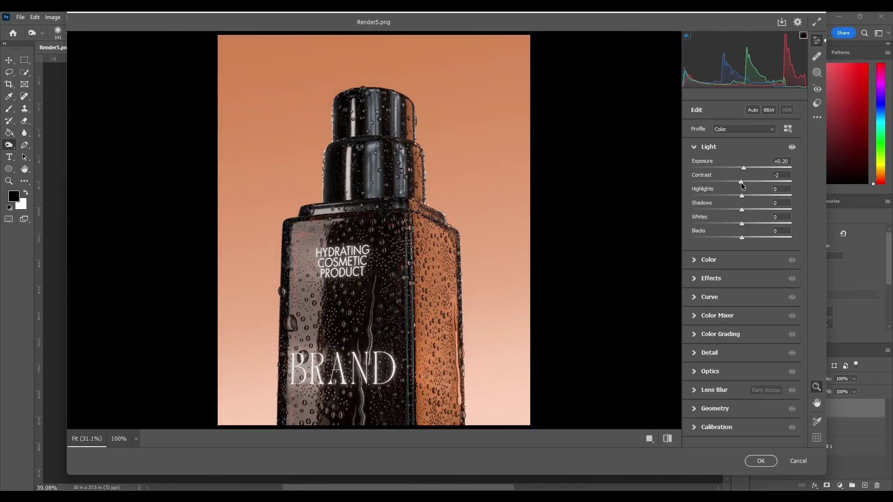